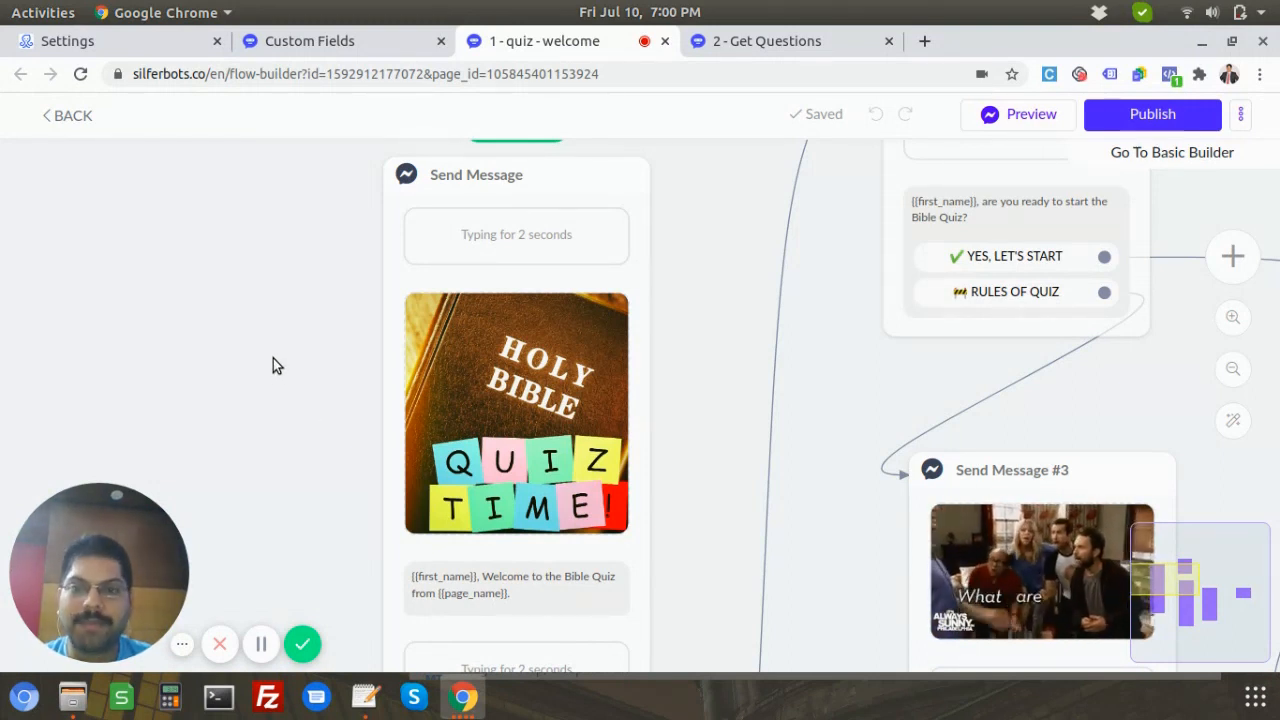
Examine the starting Send Message block of the quiz welcome flow, from the Bible quiz image to the prize message using {{maxqno}}.
scroll(273, 358, "up", 1)
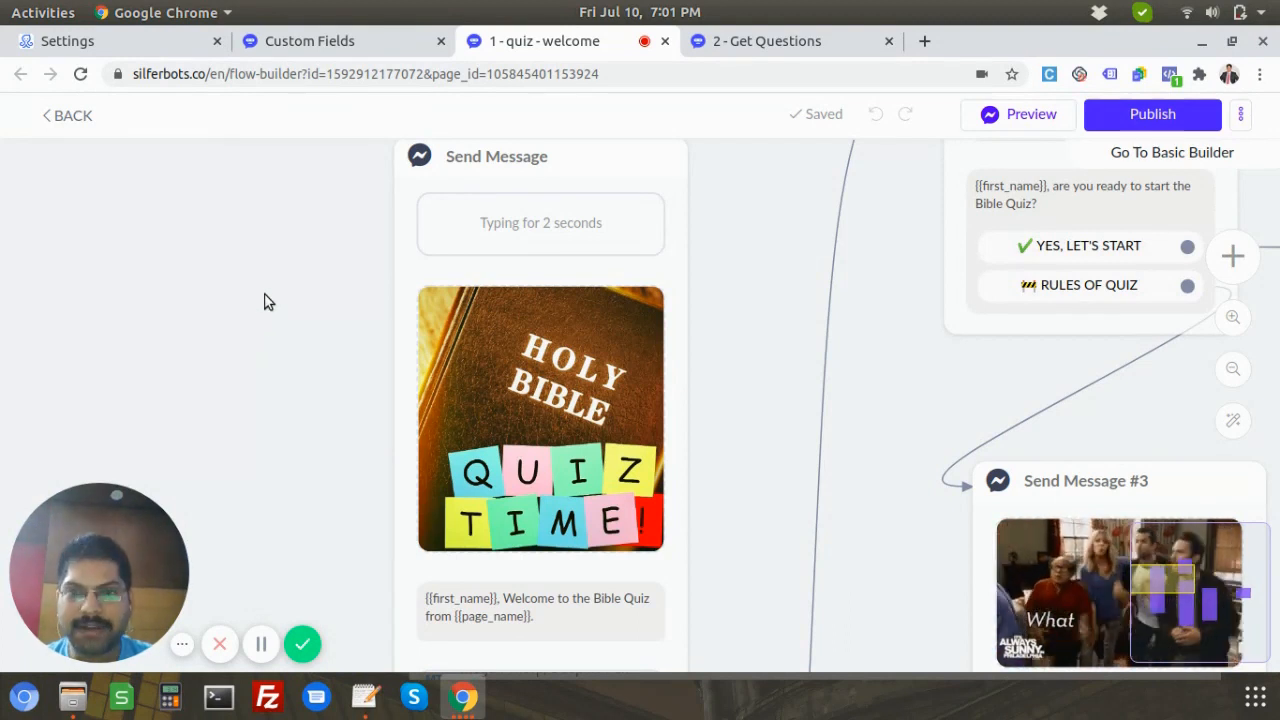
scroll(288, 264, "down", 3)
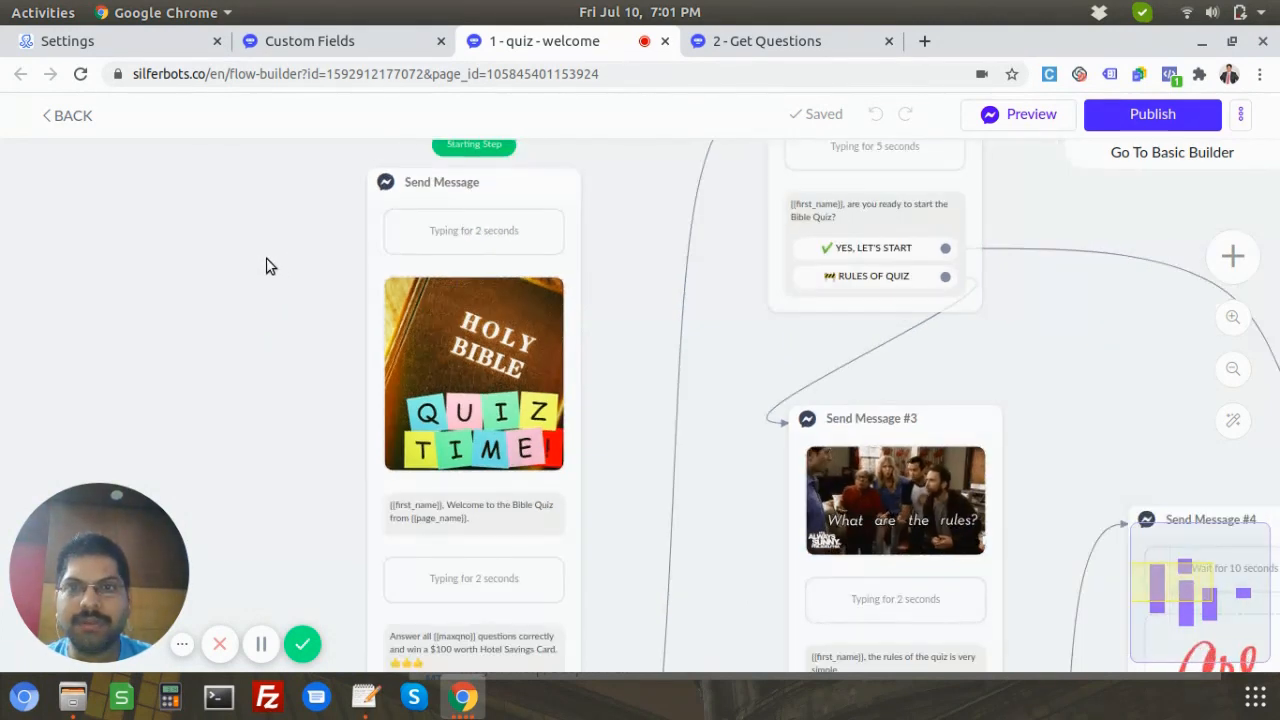
left_click_drag(266, 266, 268, 320)
scroll(272, 318, "up", 2)
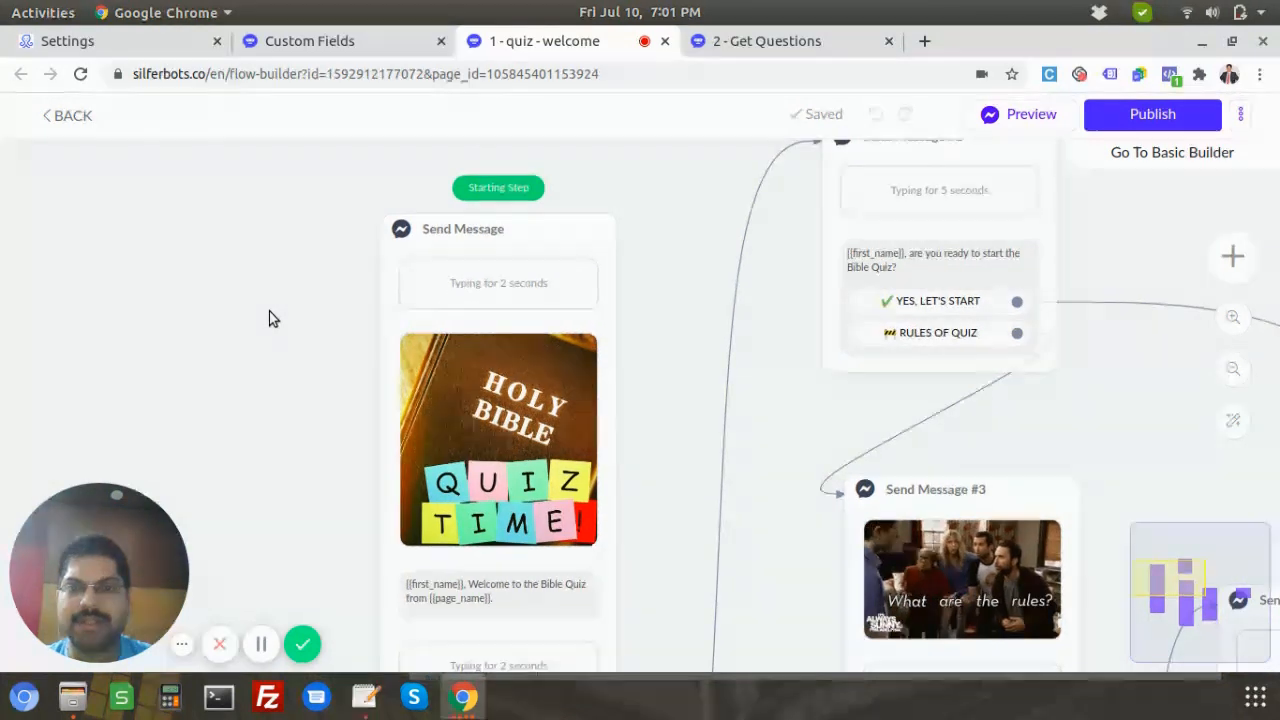
scroll(244, 336, "up", 2)
left_click_drag(281, 397, 261, 315)
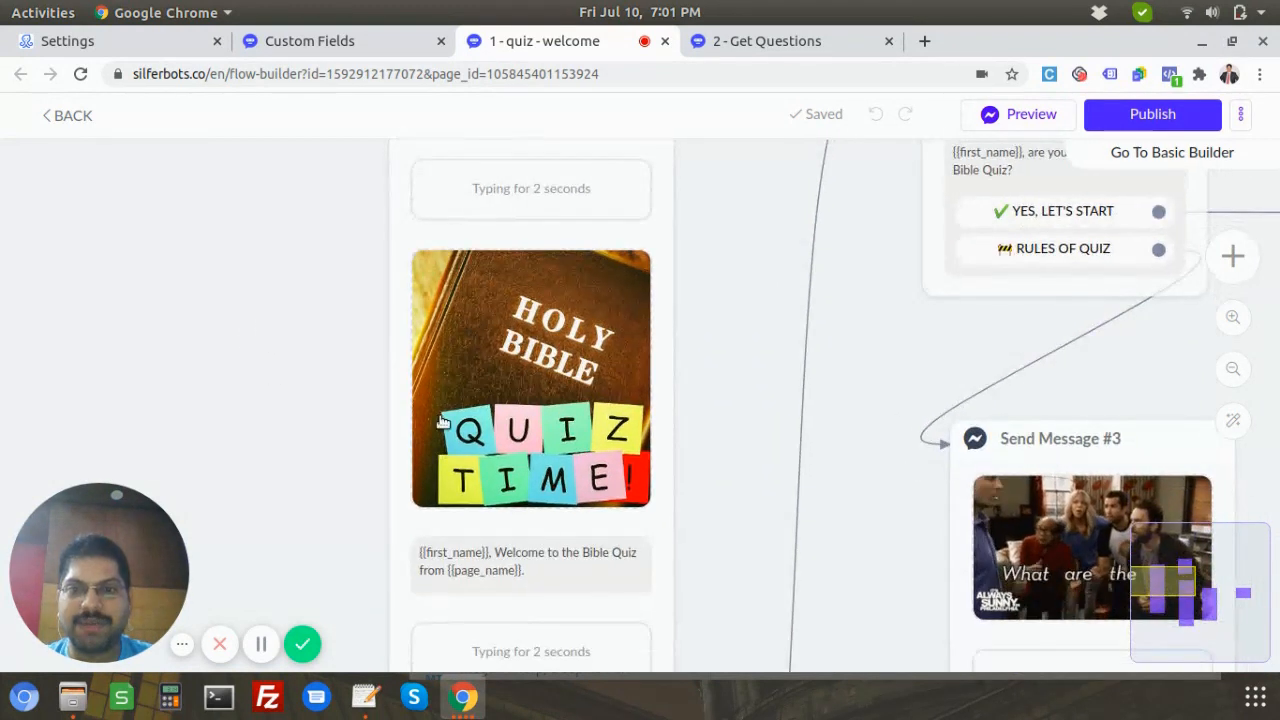
left_click_drag(306, 414, 318, 230)
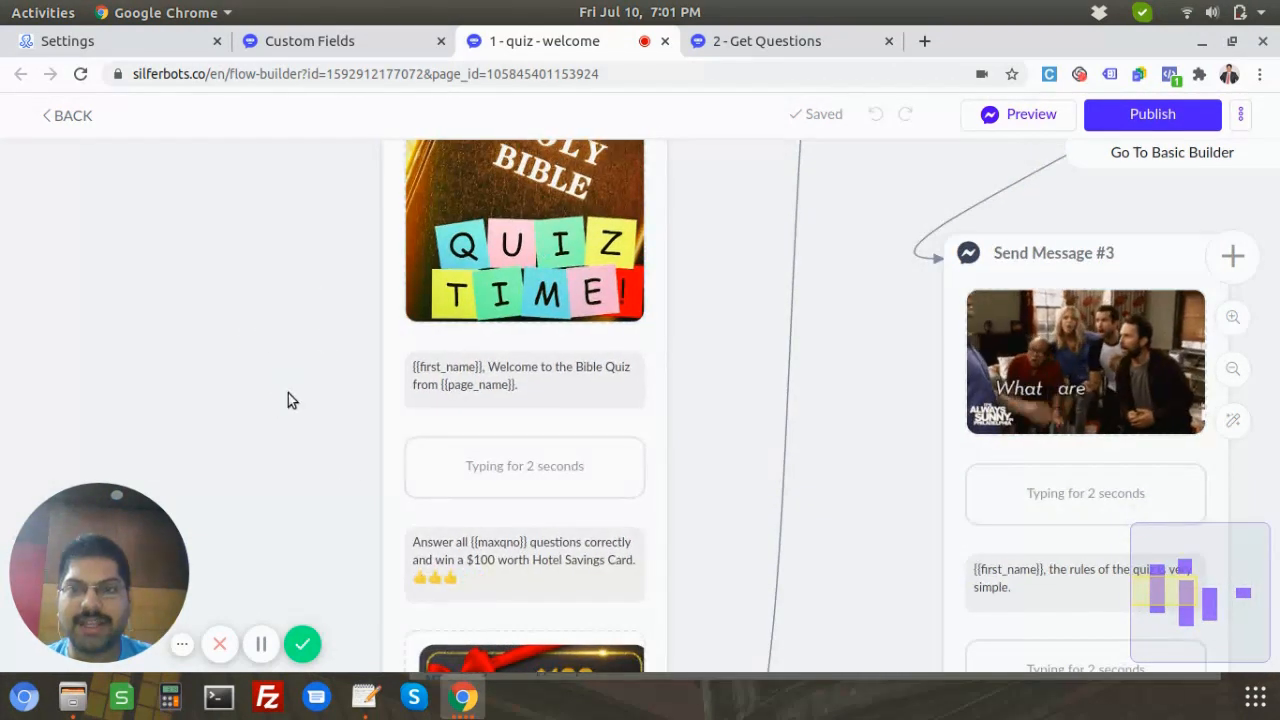
left_click_drag(288, 393, 226, 141)
left_click_drag(174, 393, 217, 381)
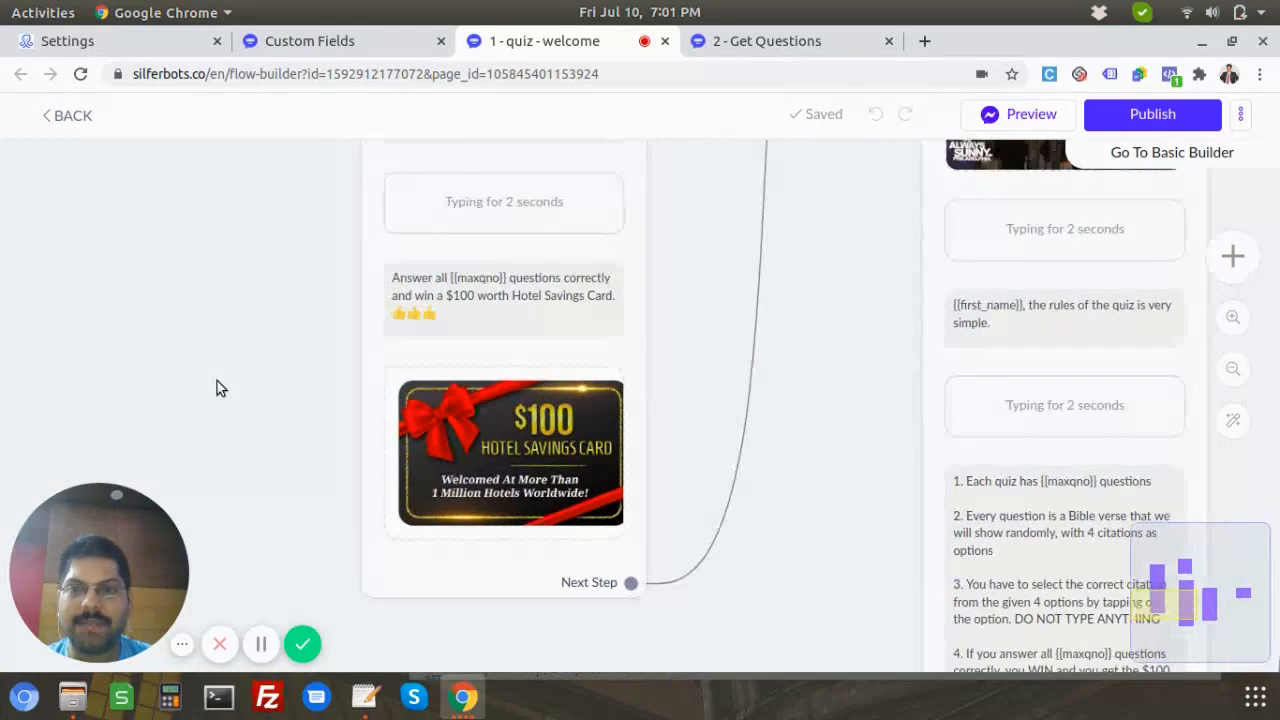
scroll(394, 374, "up", 2)
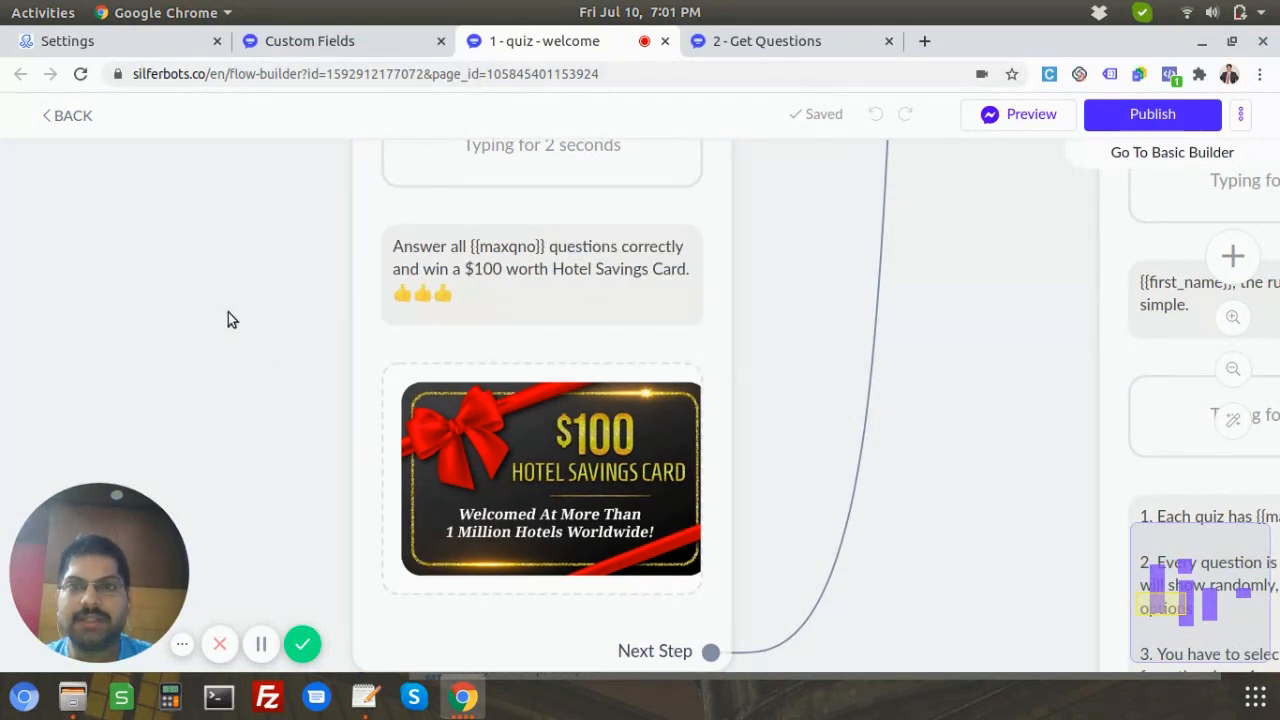
scroll(410, 258, "up", 3)
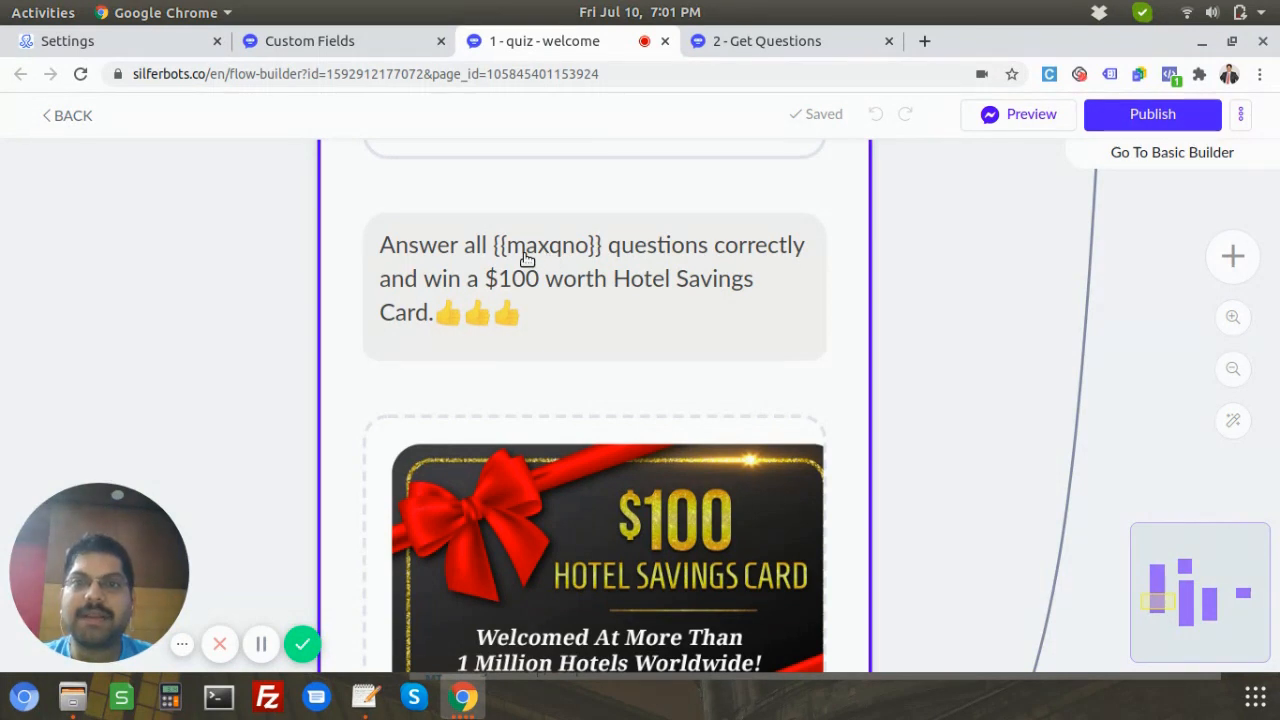
scroll(526, 258, "down", 1)
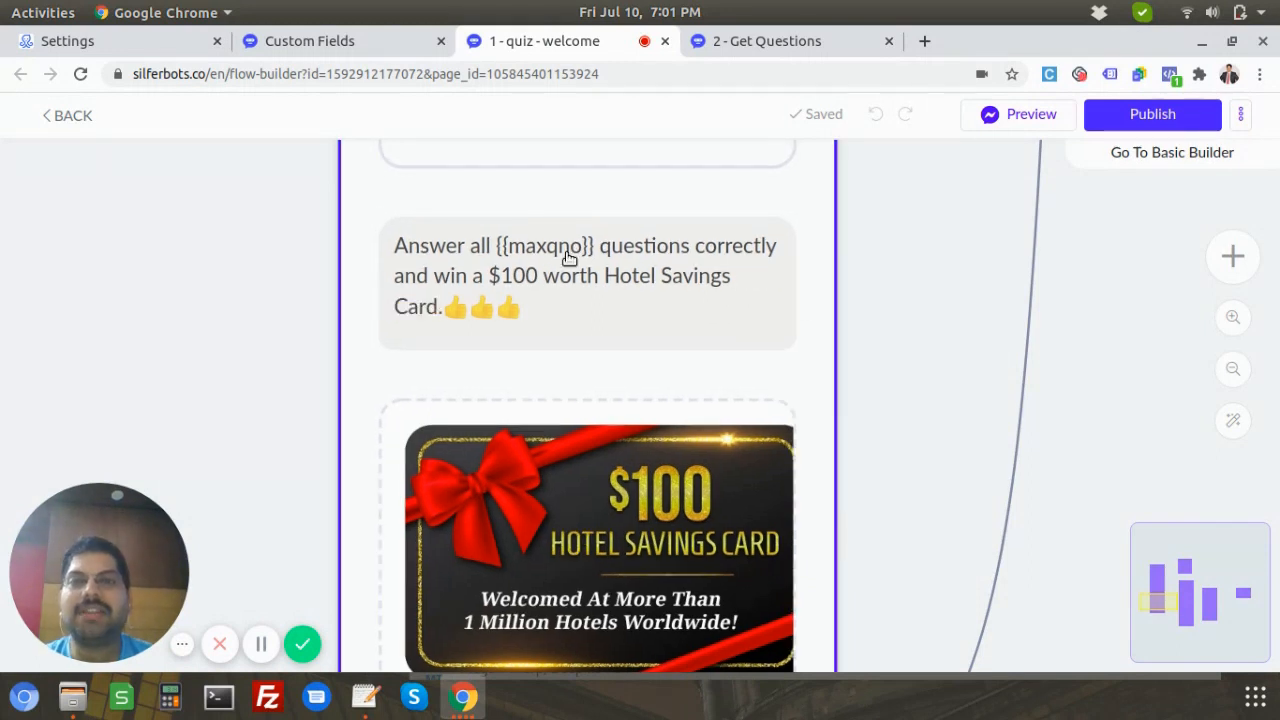
Look up the maxqno bot field and its value among the custom fields.
left_click(331, 42)
scroll(180, 410, "down", 1)
scroll(190, 380, "down", 5)
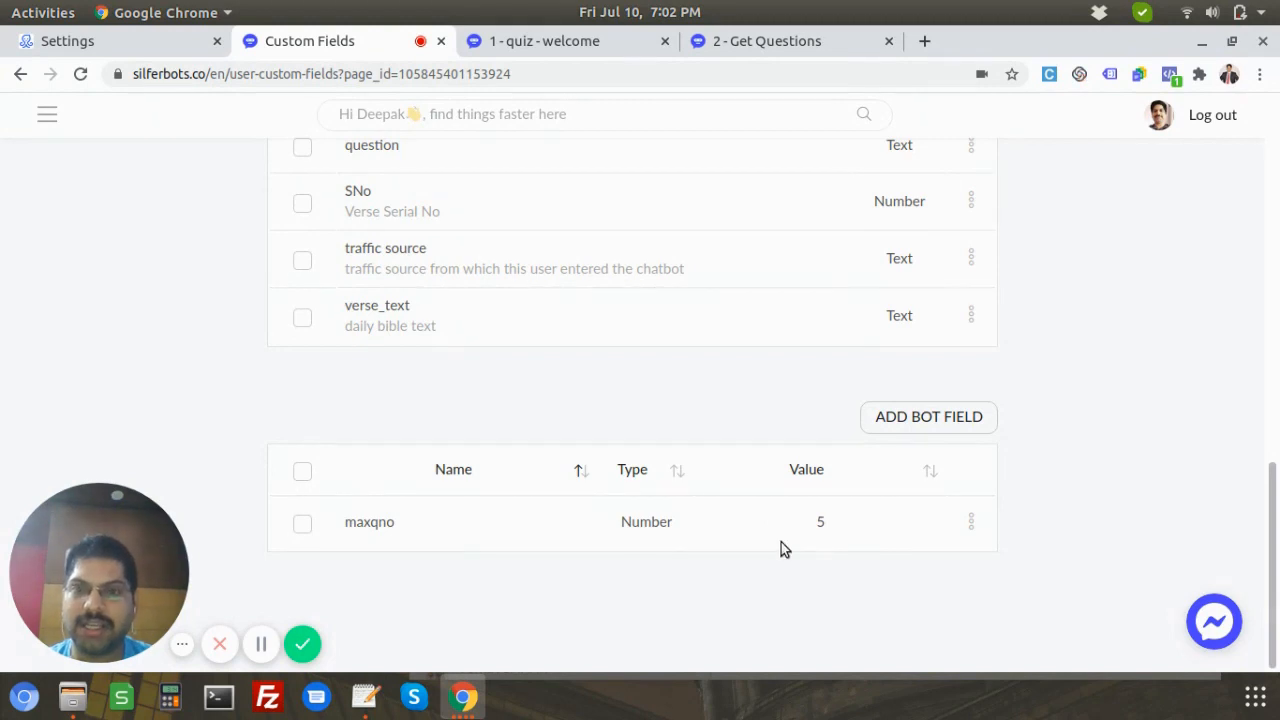
Return to the quiz welcome flow and examine Send Message #1 with its start and rules choices.
key("ctrl+Tab")
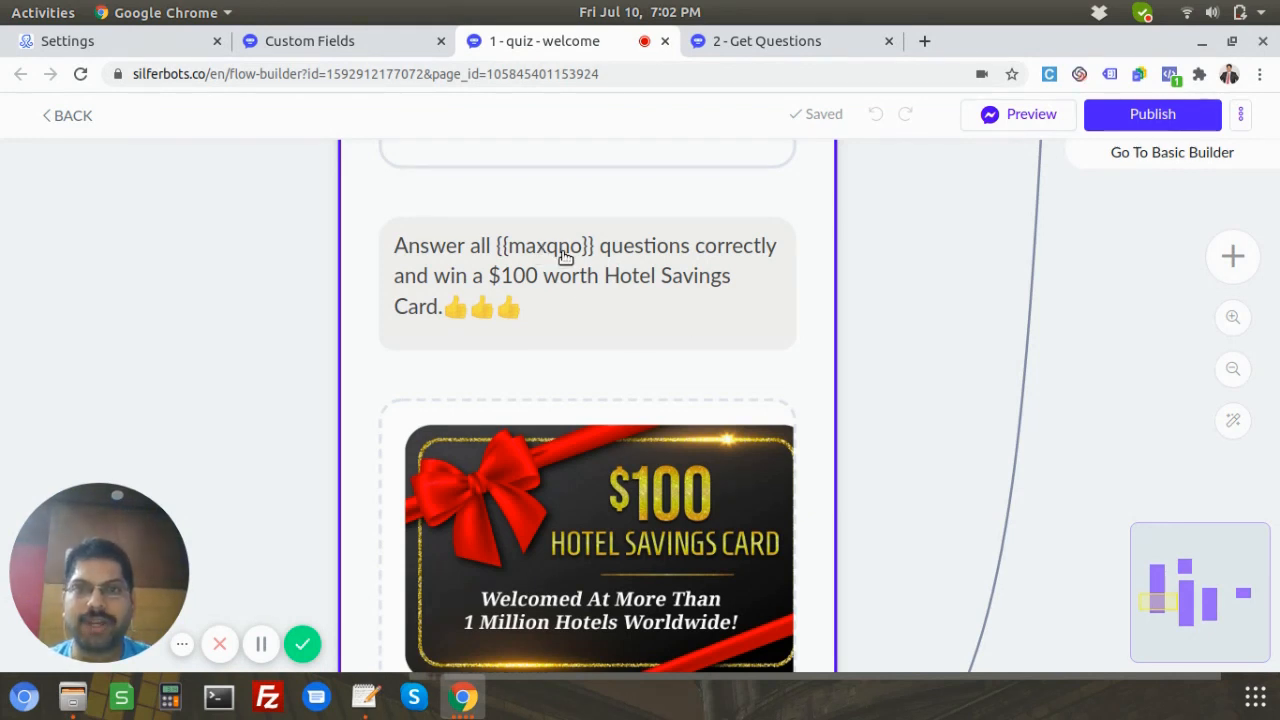
scroll(634, 340, "down", 2)
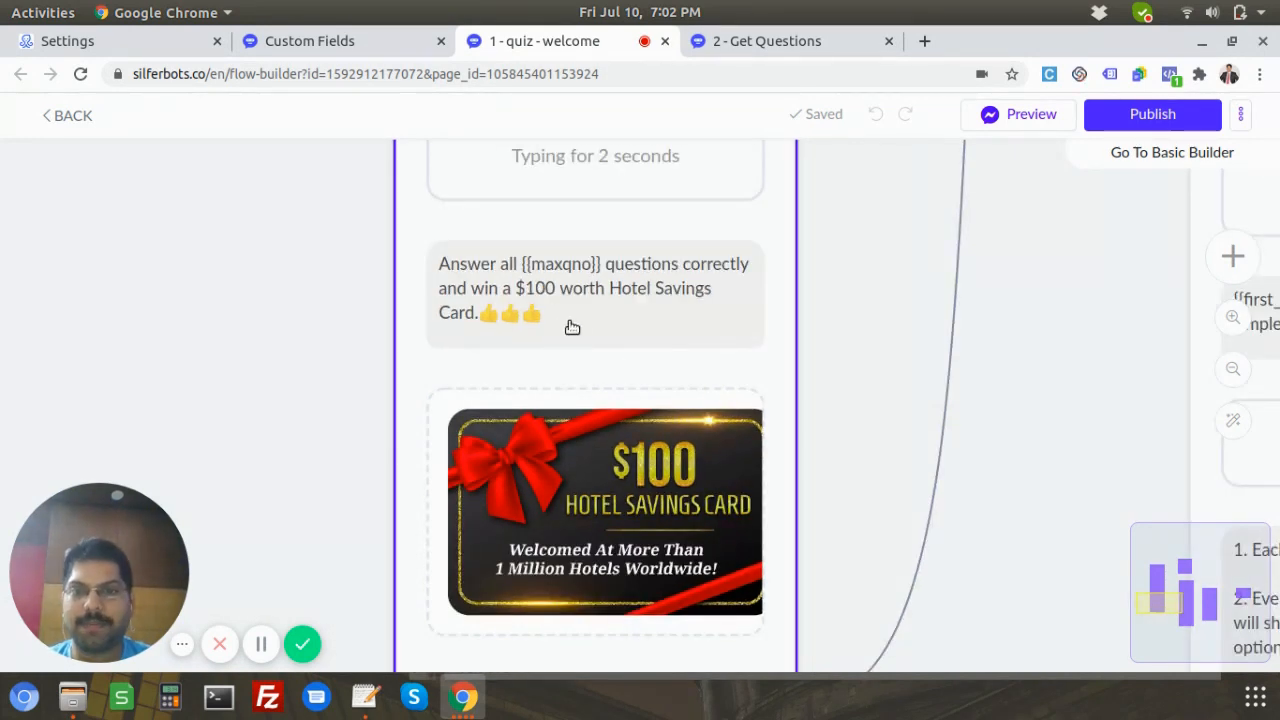
scroll(919, 486, "down", 2)
left_click_drag(942, 496, 856, 439)
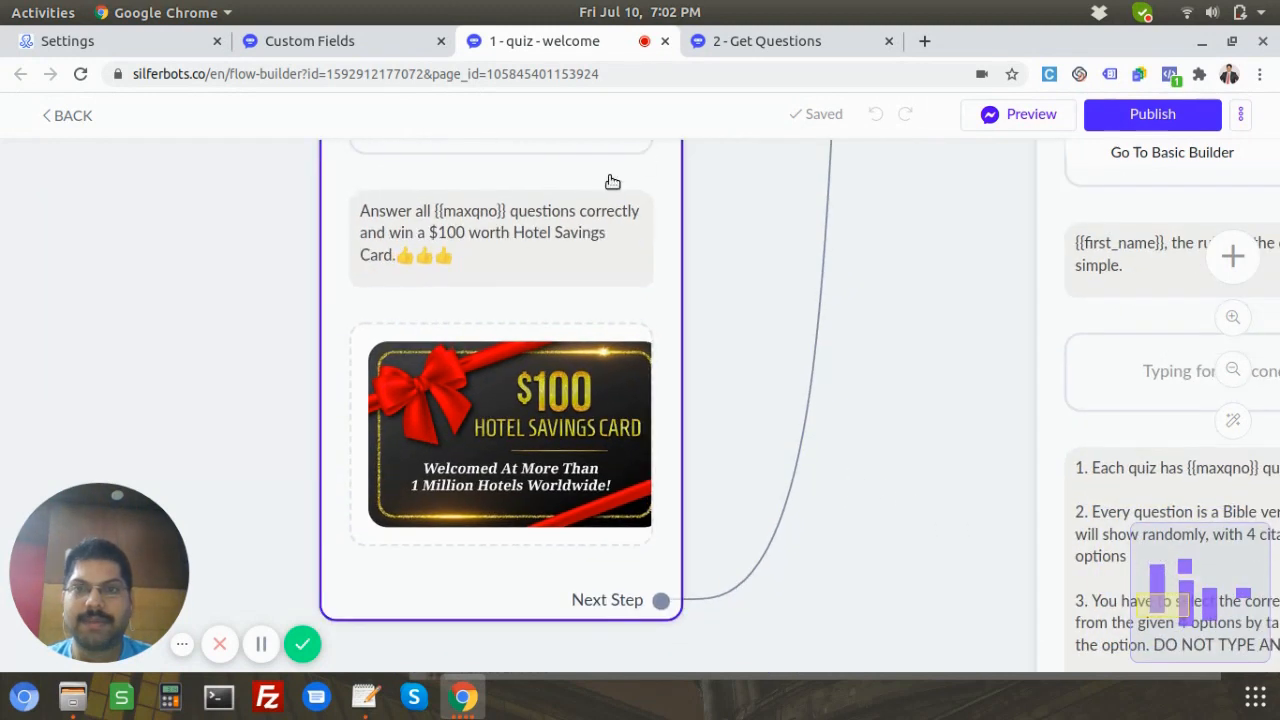
scroll(919, 272, "down", 3)
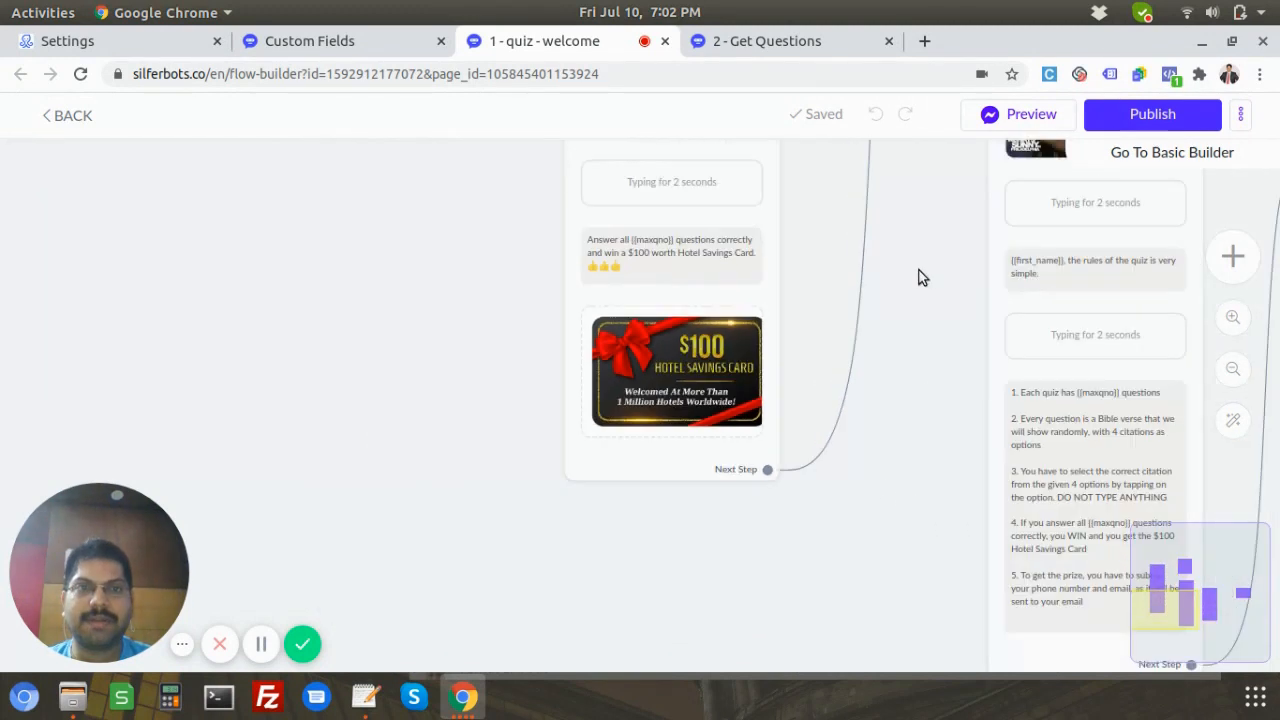
left_click_drag(919, 273, 494, 686)
left_click_drag(837, 397, 837, 466)
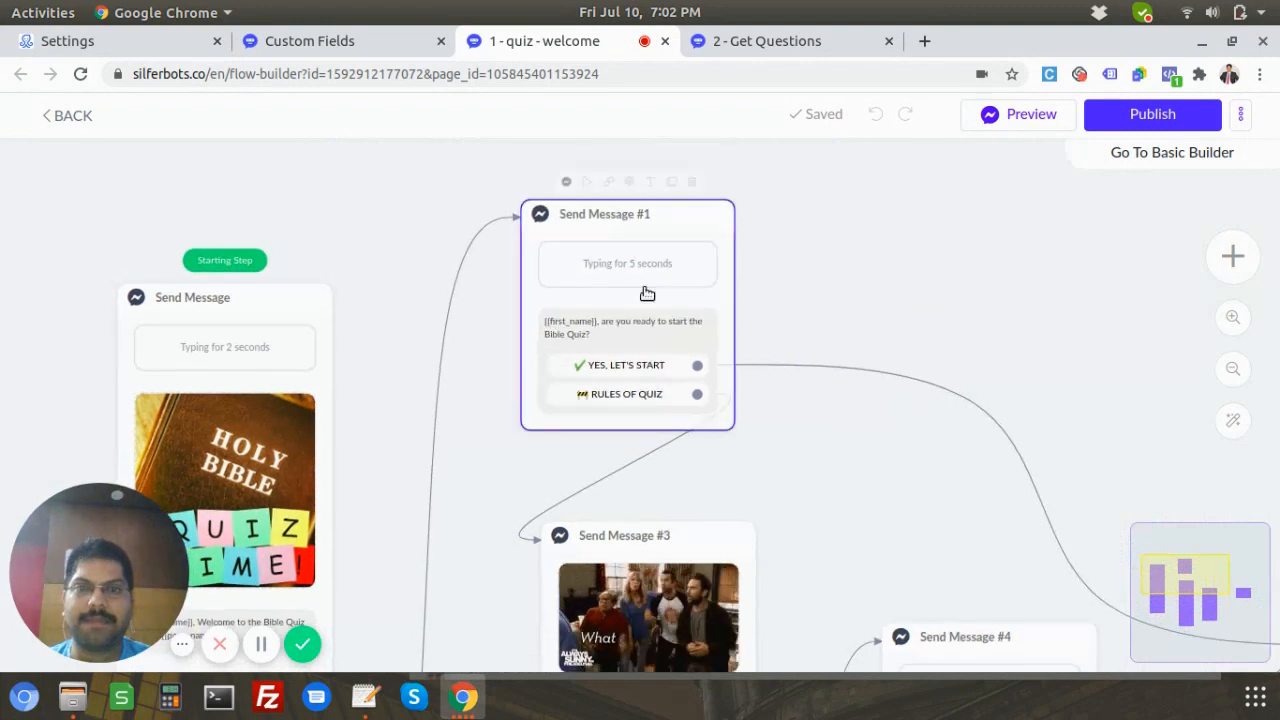
scroll(640, 297, "up", 3)
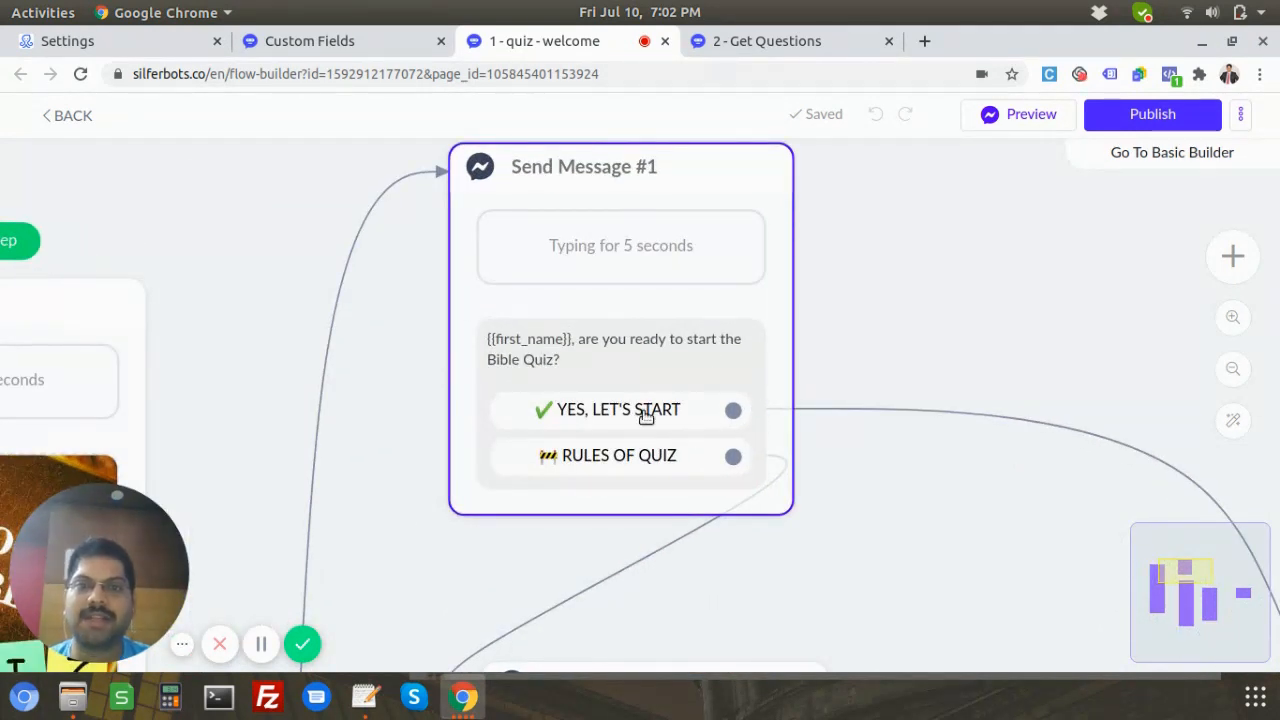
Follow the RULES OF QUIZ branch to Send Message #3 and read the five quiz rules.
scroll(668, 474, "down", 2)
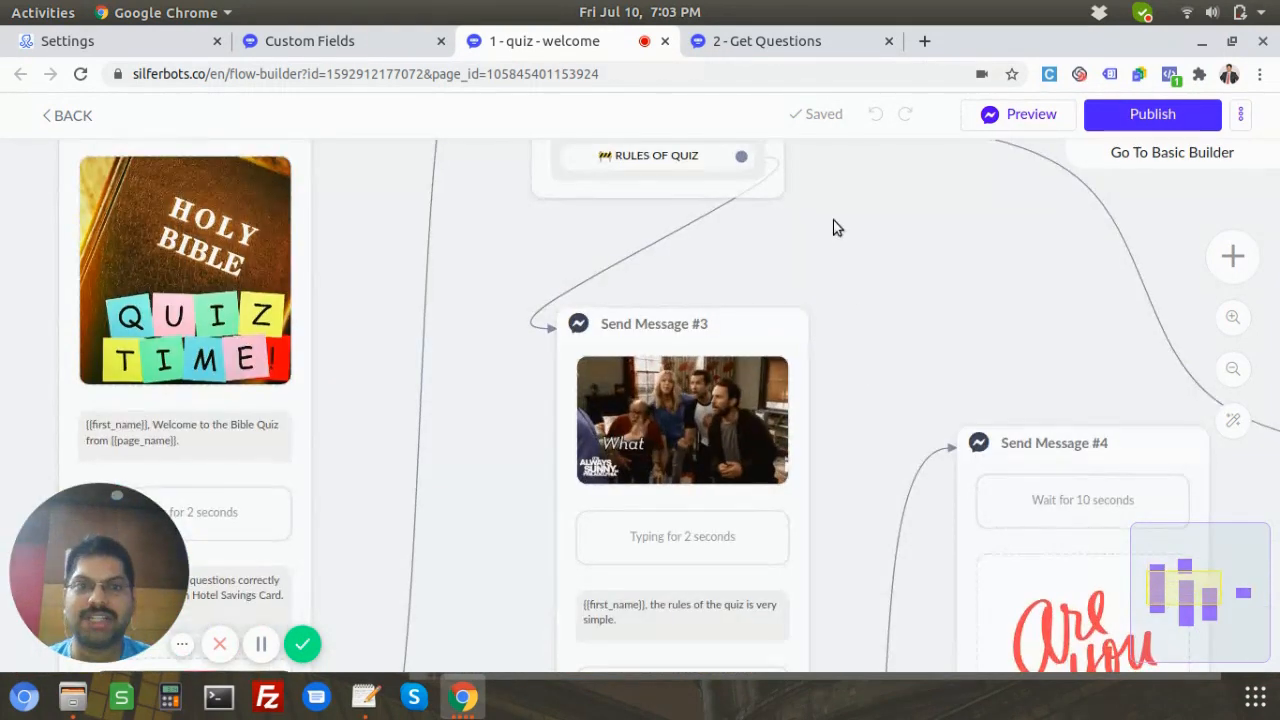
scroll(586, 417, "down", 3)
scroll(450, 450, "down", 3)
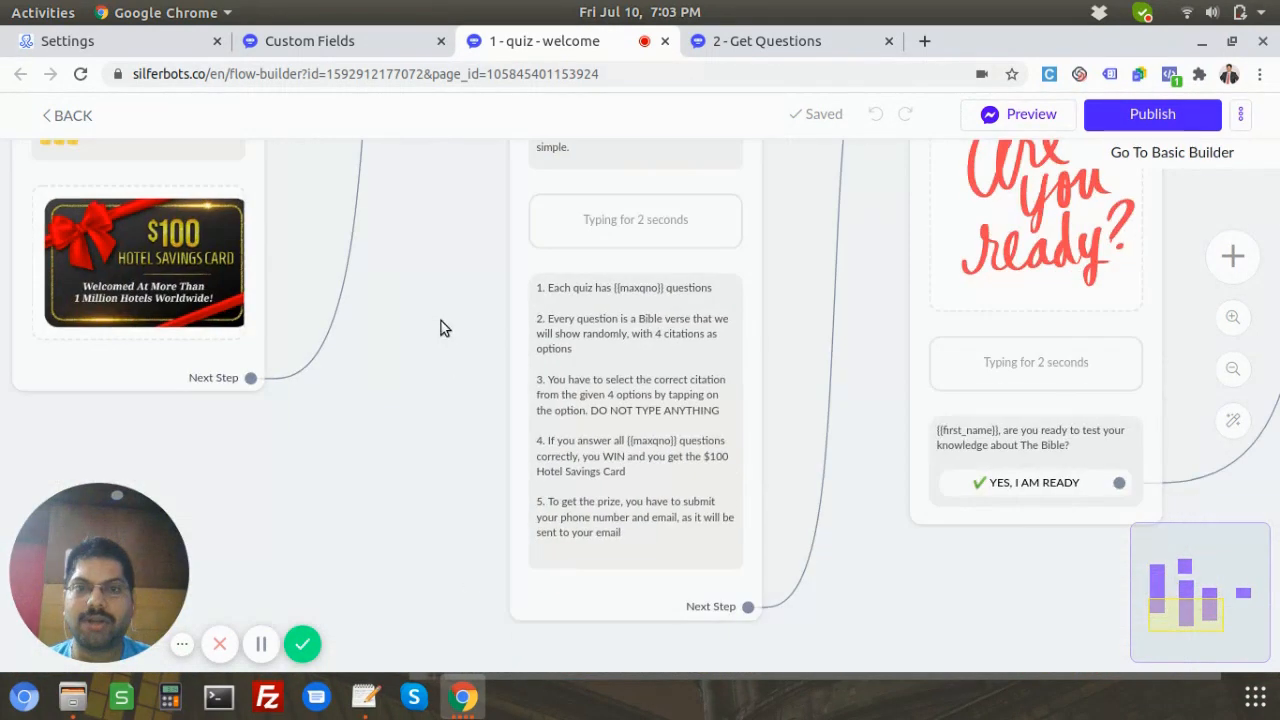
scroll(565, 390, "up", 4)
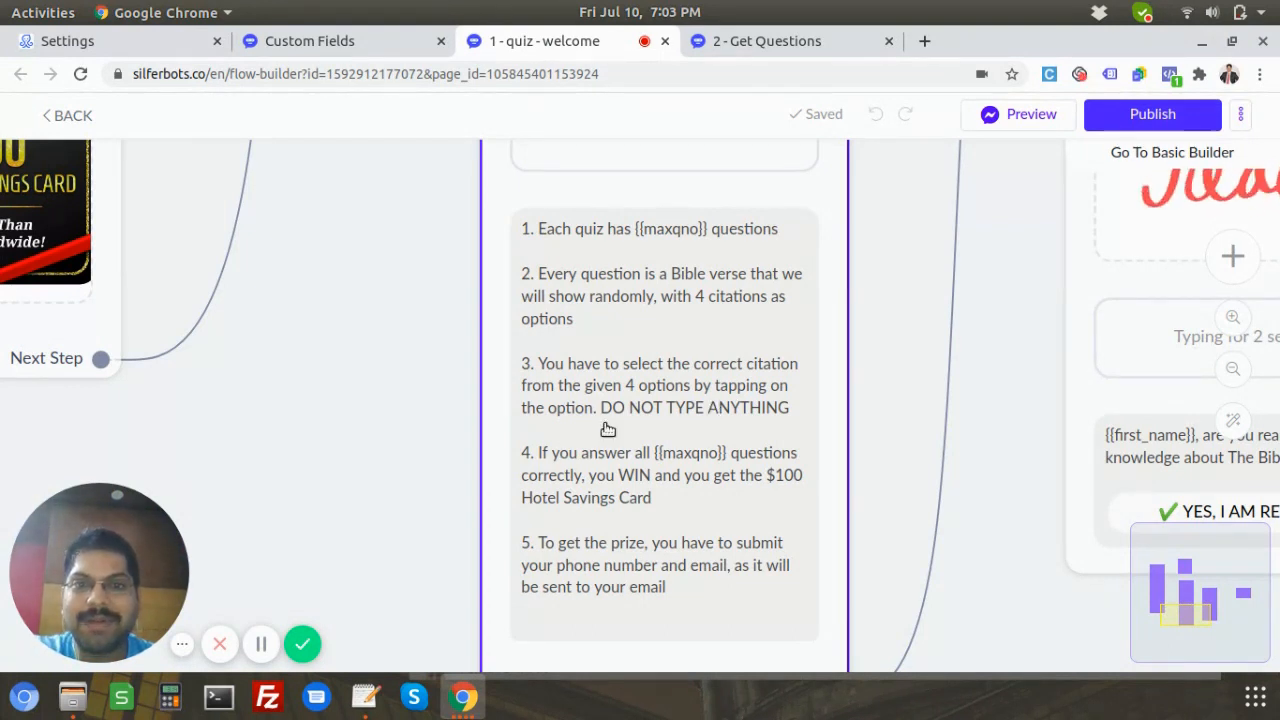
scroll(654, 389, "down", 1)
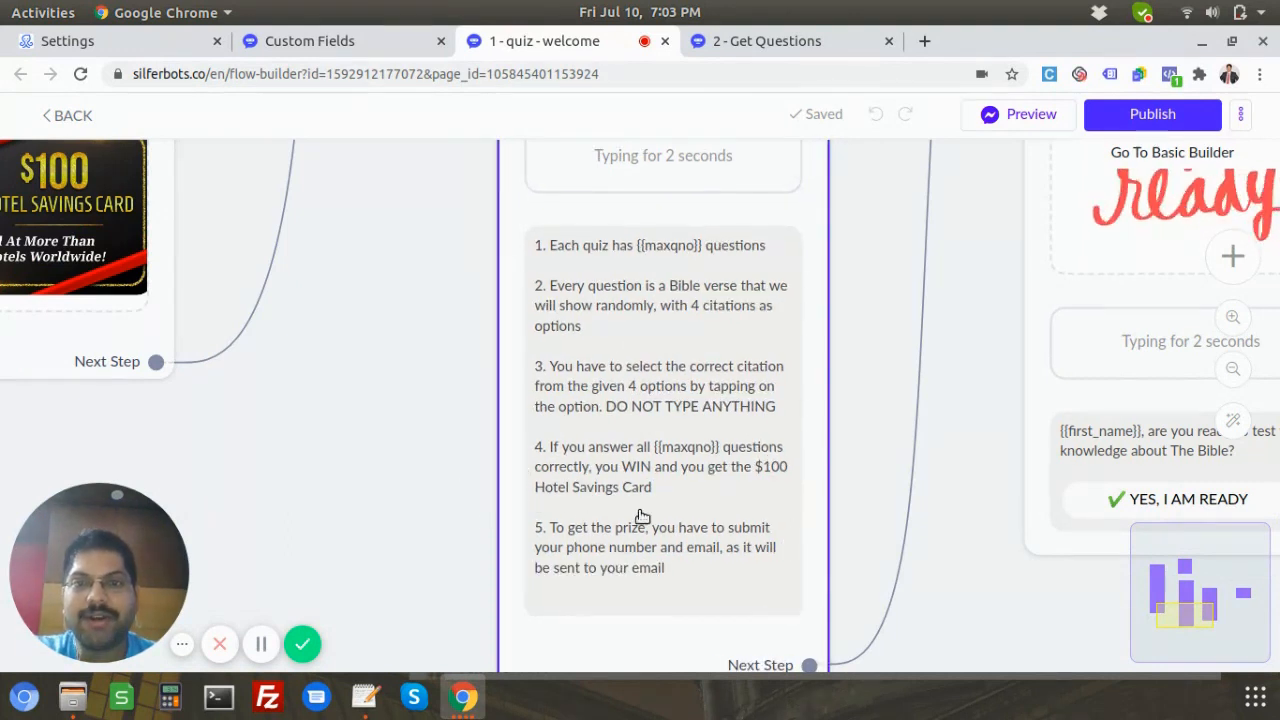
scroll(704, 468, "up", 1)
scroll(704, 468, "up", 1)
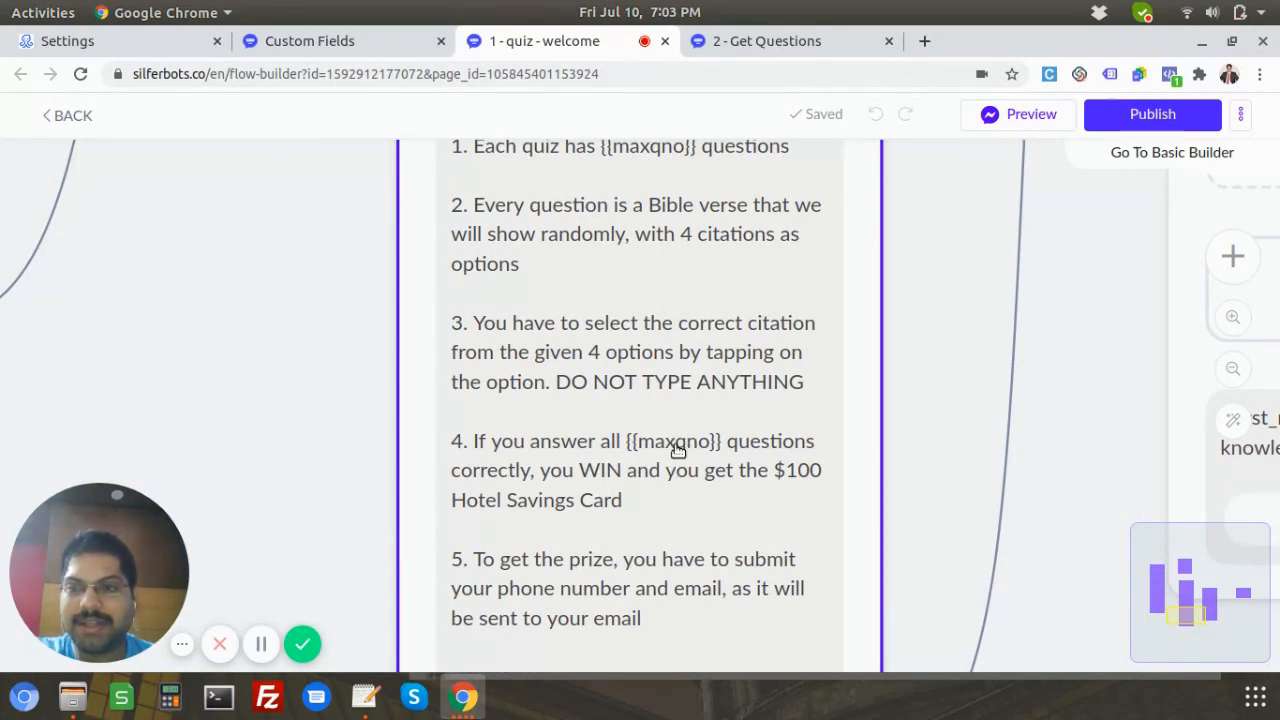
scroll(688, 444, "down", 3)
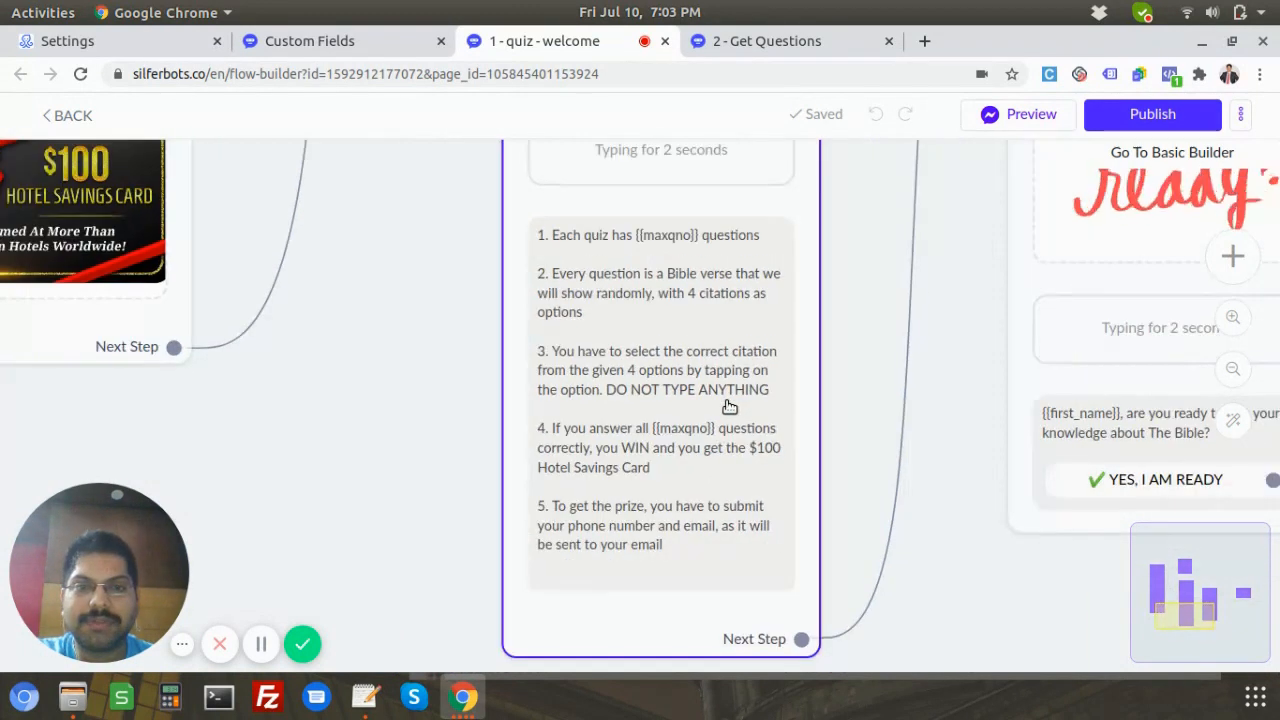
Examine Send Message #4, including its "Are you ready?" image and the YES, I AM READY choice.
left_click_drag(884, 518, 432, 631)
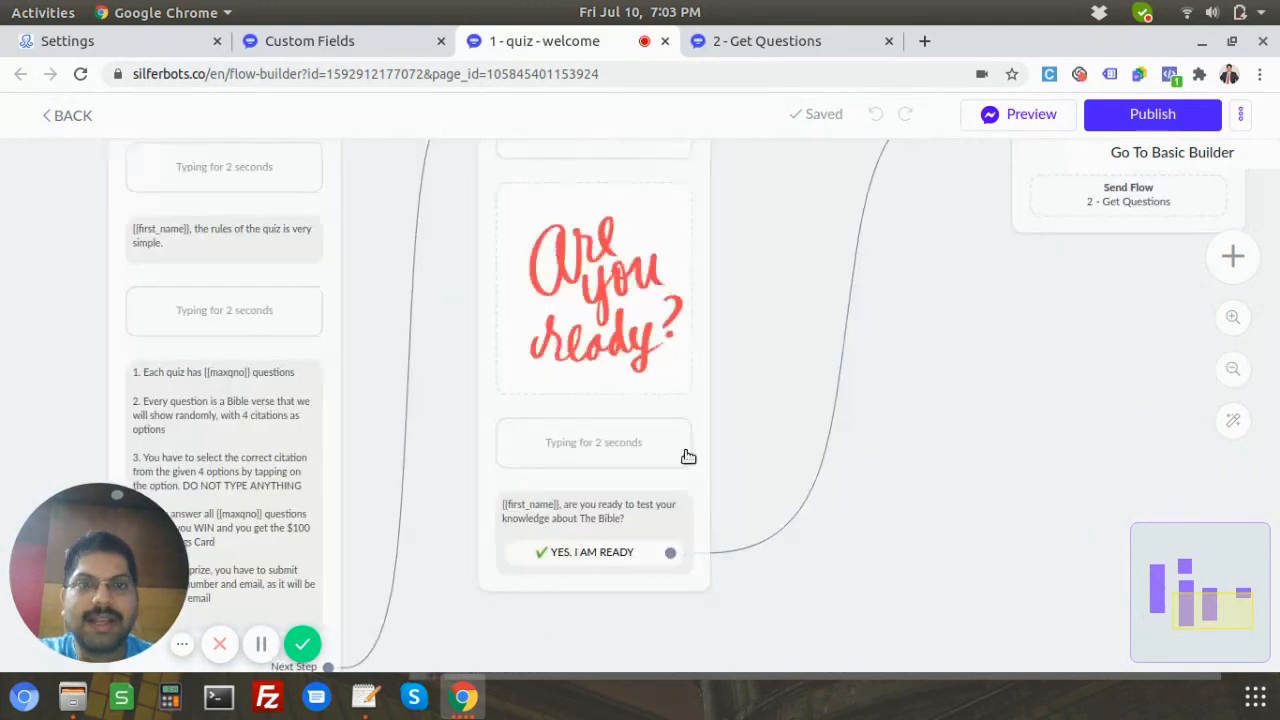
scroll(925, 350, "down", 3)
left_click_drag(931, 357, 886, 563)
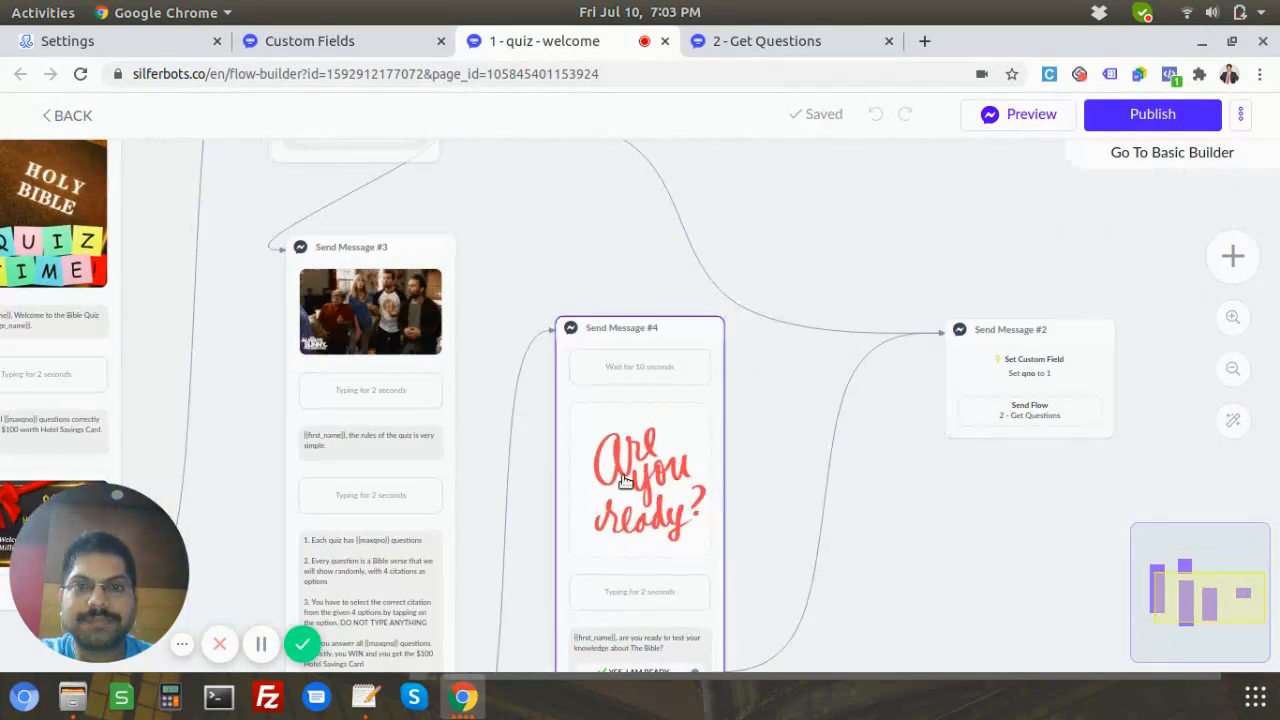
scroll(886, 563, "up", 2)
left_click_drag(937, 501, 906, 272)
scroll(618, 448, "up", 4)
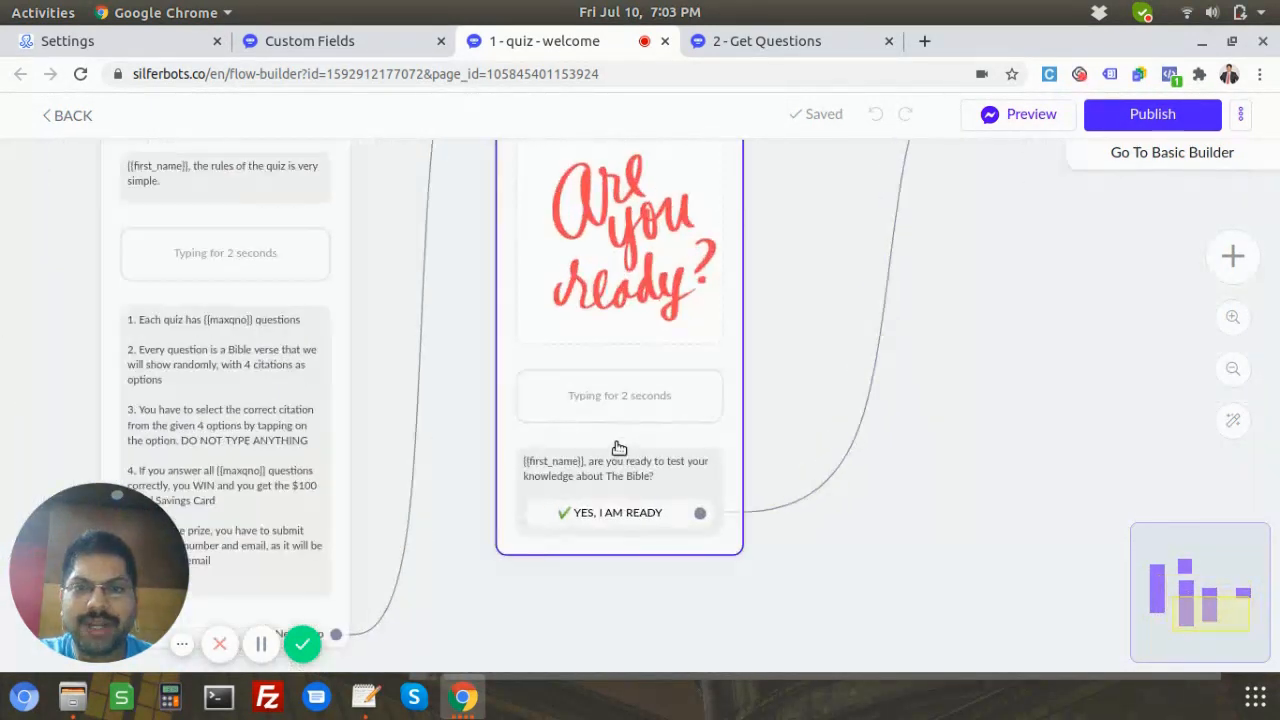
scroll(674, 457, "down", 3)
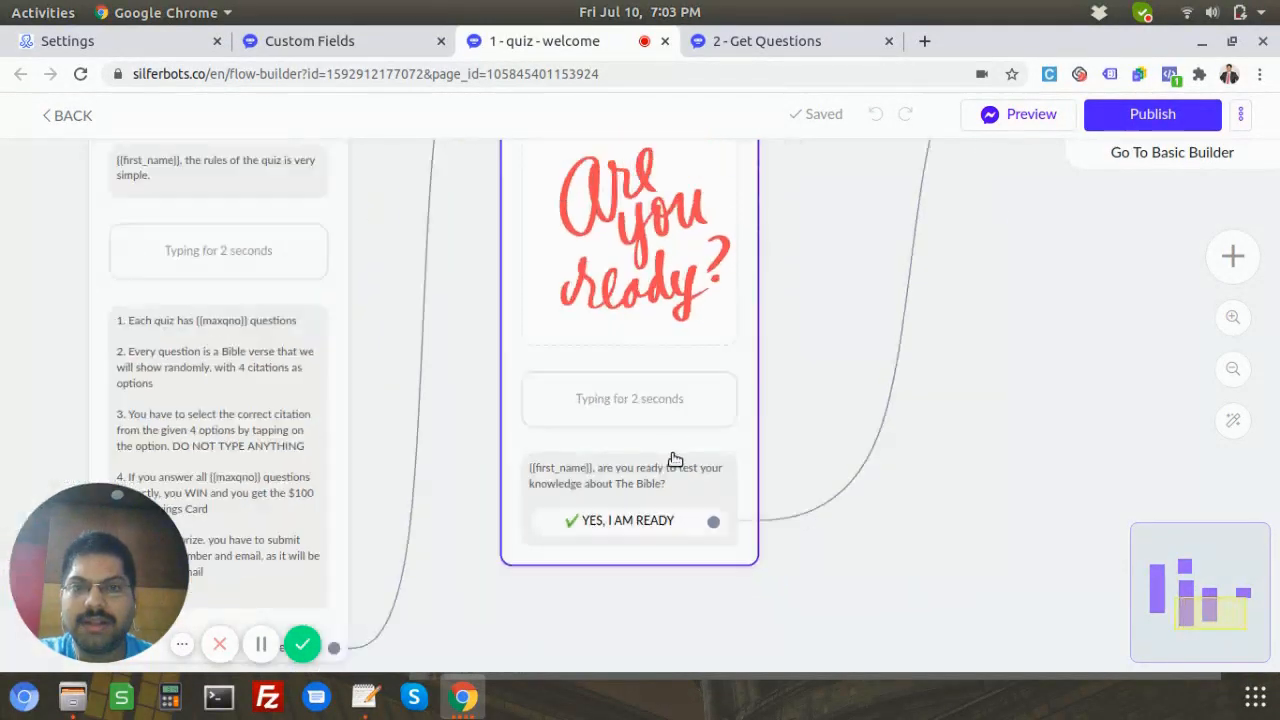
scroll(997, 335, "down", 1)
Trace both start branches to Send Message #2 and inspect its Set Custom Field and Send Flow actions.
left_click_drag(995, 345, 937, 511)
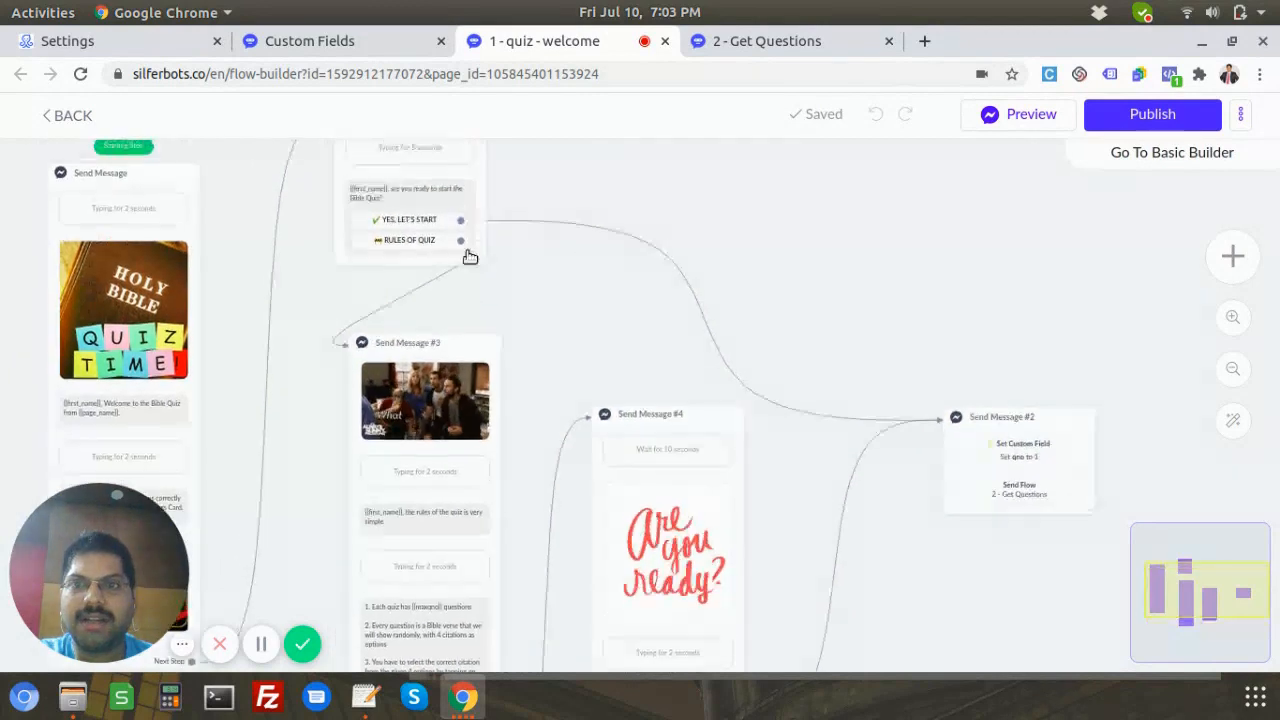
scroll(448, 224, "up", 3)
scroll(926, 290, "down", 3)
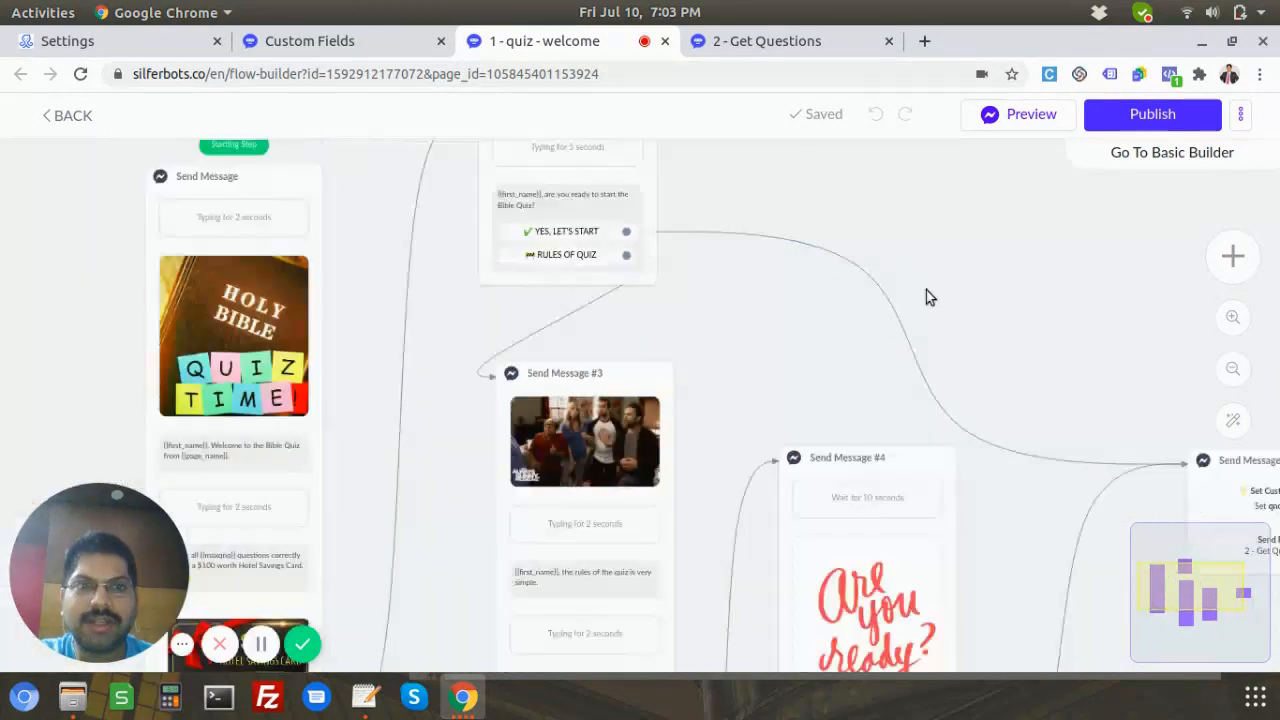
left_click_drag(957, 309, 709, 251)
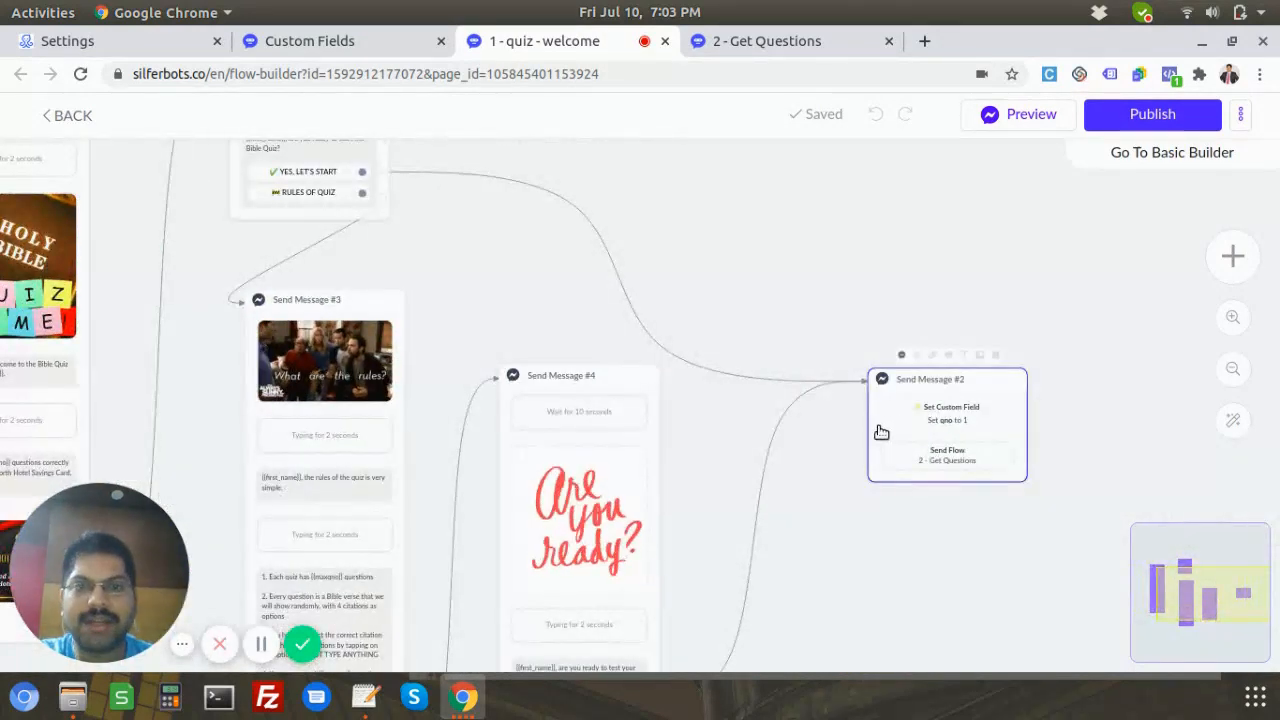
scroll(921, 446, "up", 3)
scroll(921, 444, "up", 2)
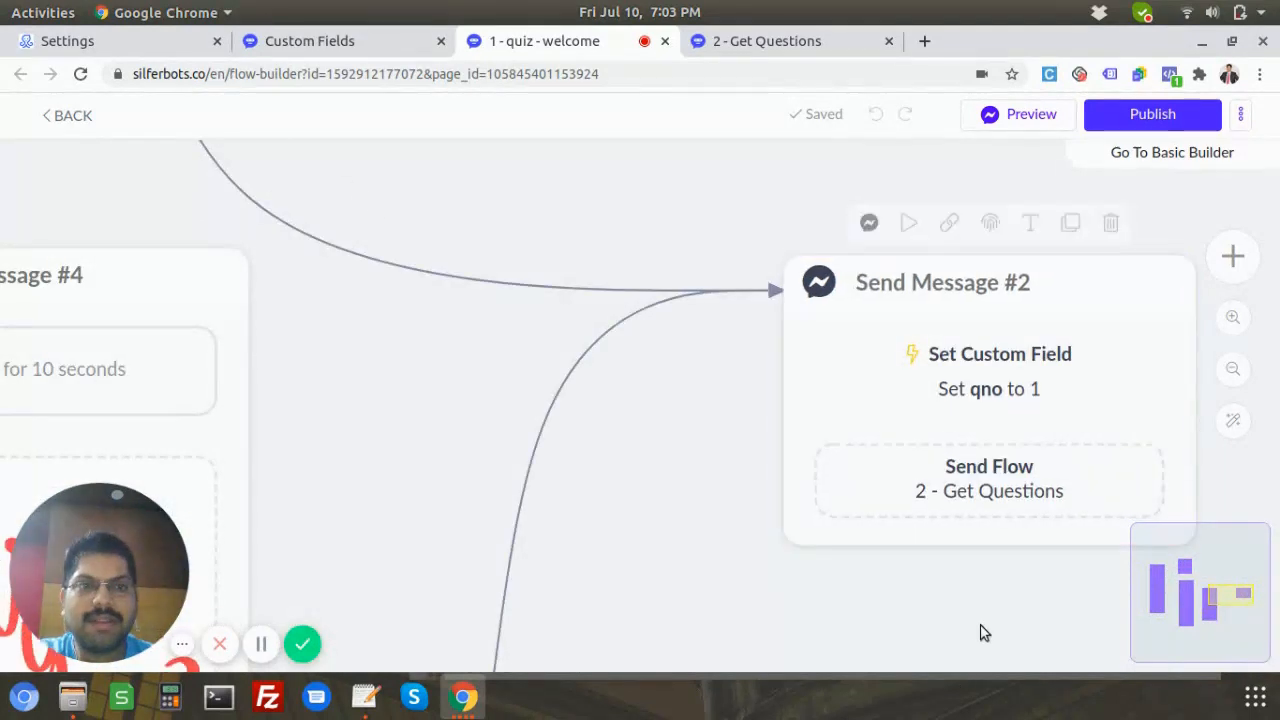
left_click_drag(984, 621, 833, 594)
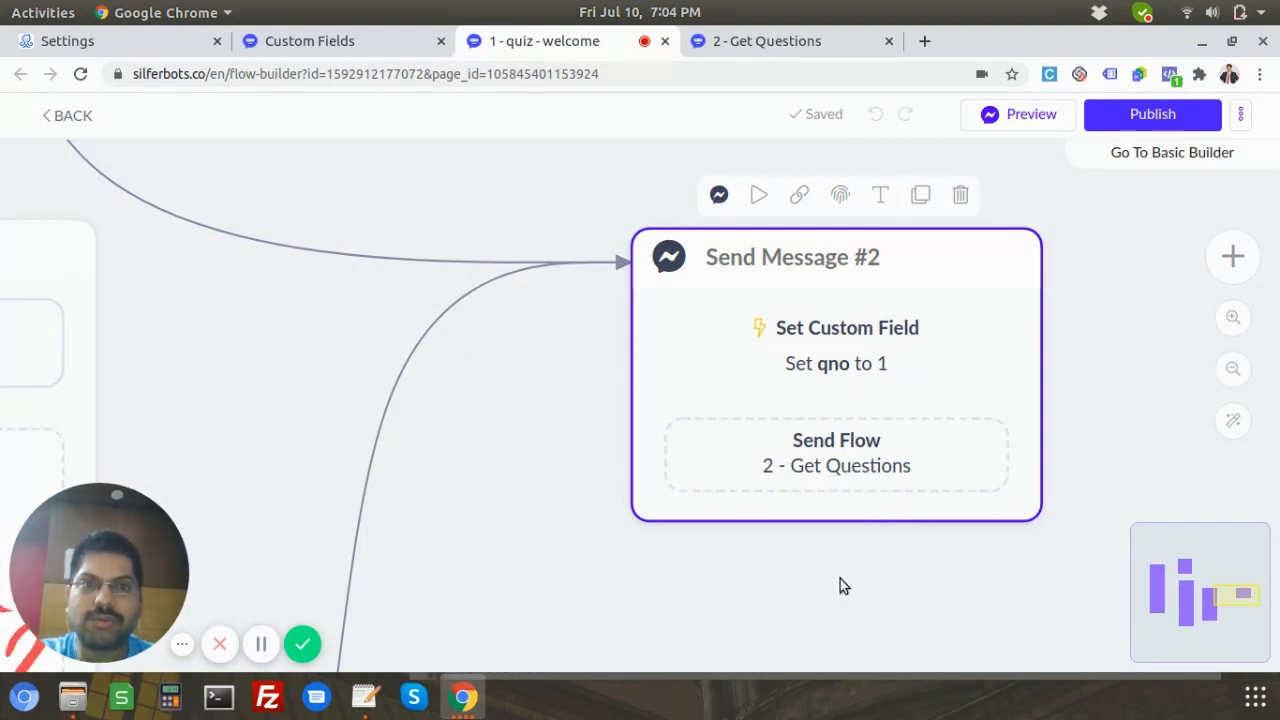
Switch to the 2 - Get Questions flow and examine its starting step and the Google Sheets block that follows.
left_click(797, 48)
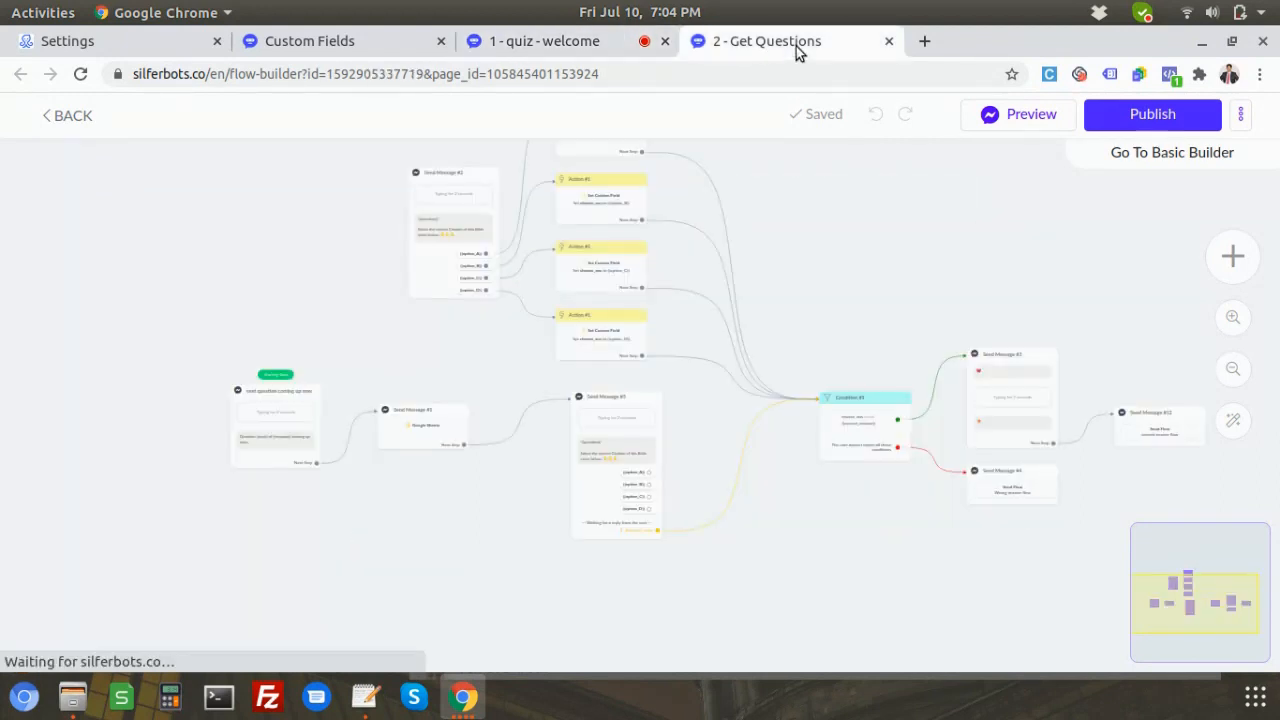
left_click_drag(311, 289, 466, 268)
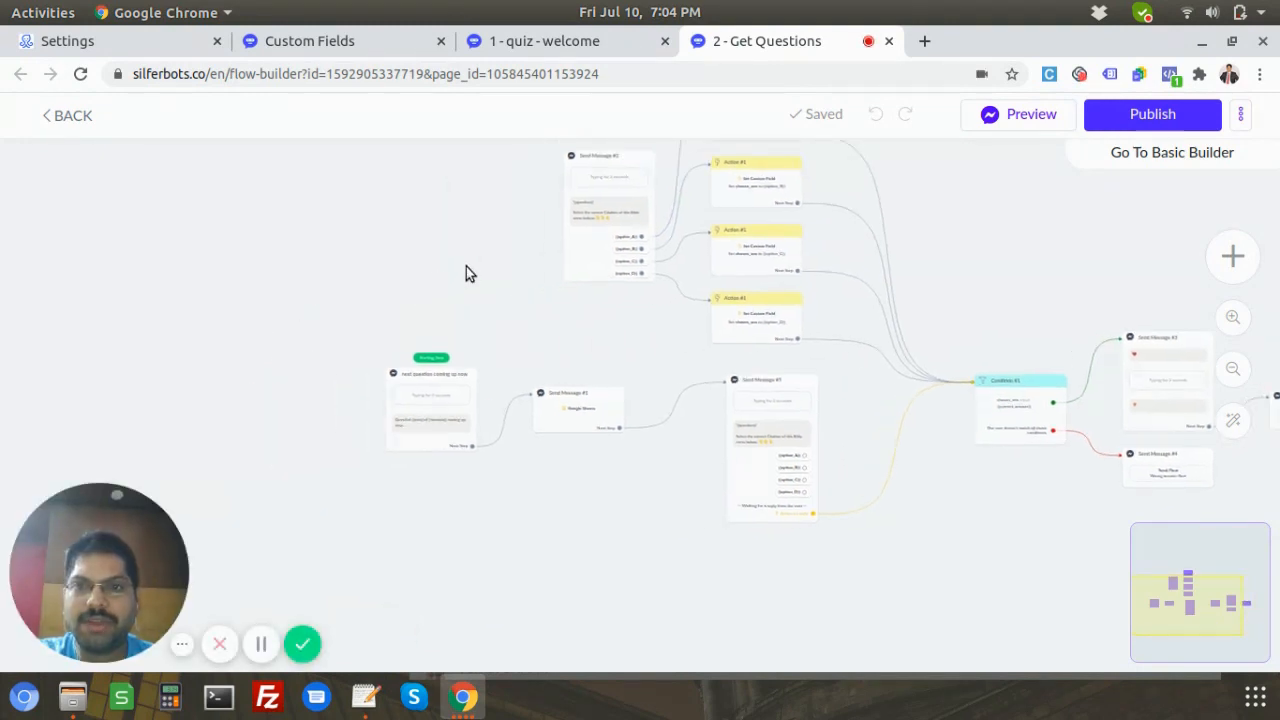
scroll(480, 377, "up", 1)
scroll(480, 377, "up", 1)
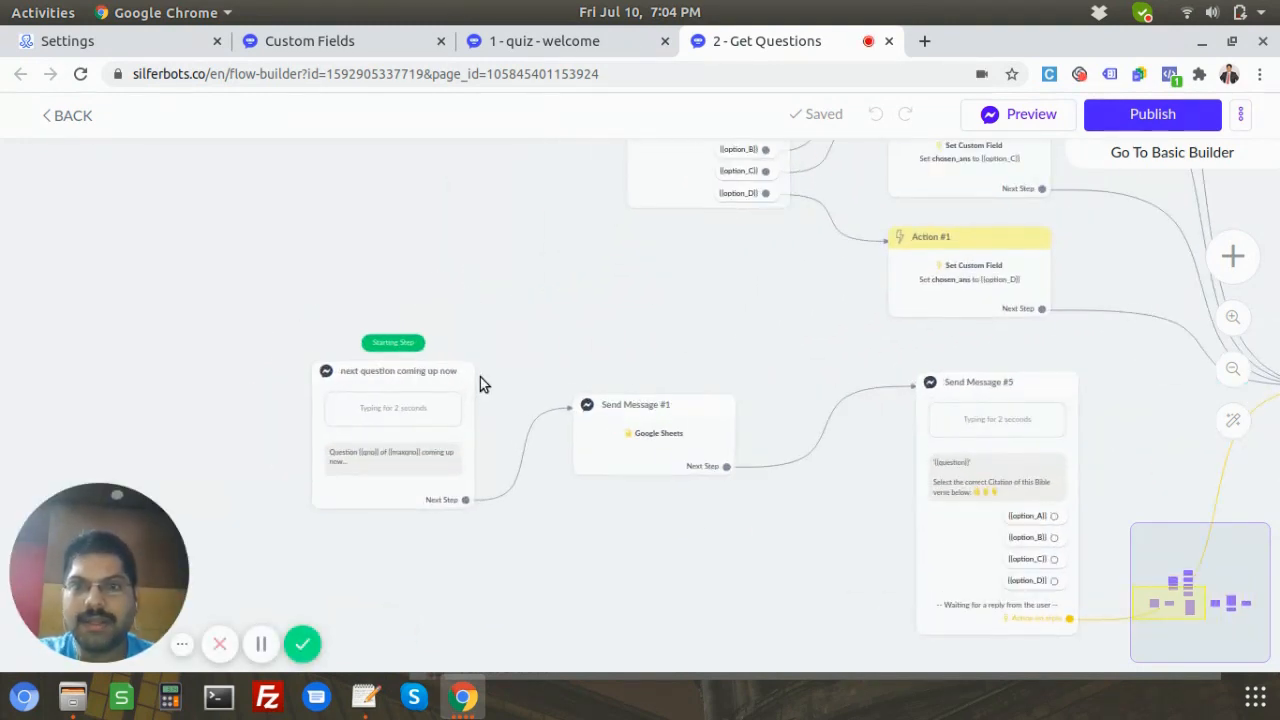
scroll(480, 377, "up", 1)
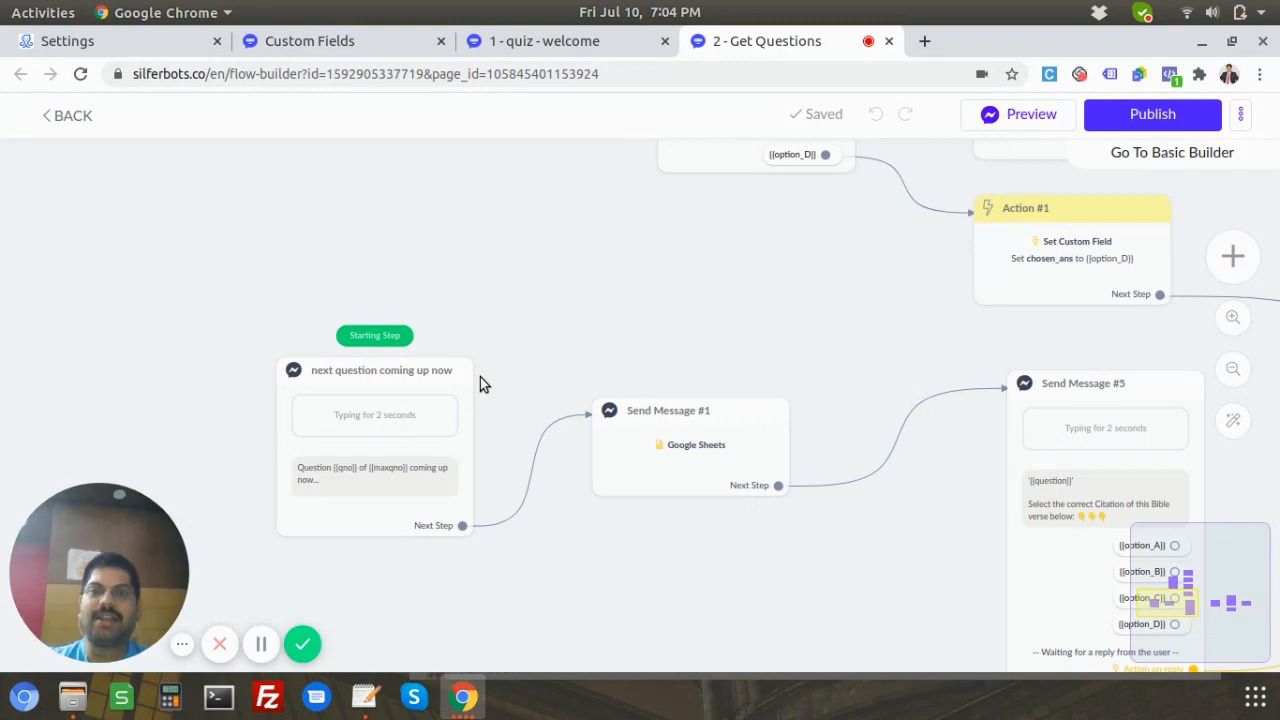
Trace the flow from the starting step through Send Message #5 to Condition #1 and its two answer branches.
scroll(480, 377, "down", 3)
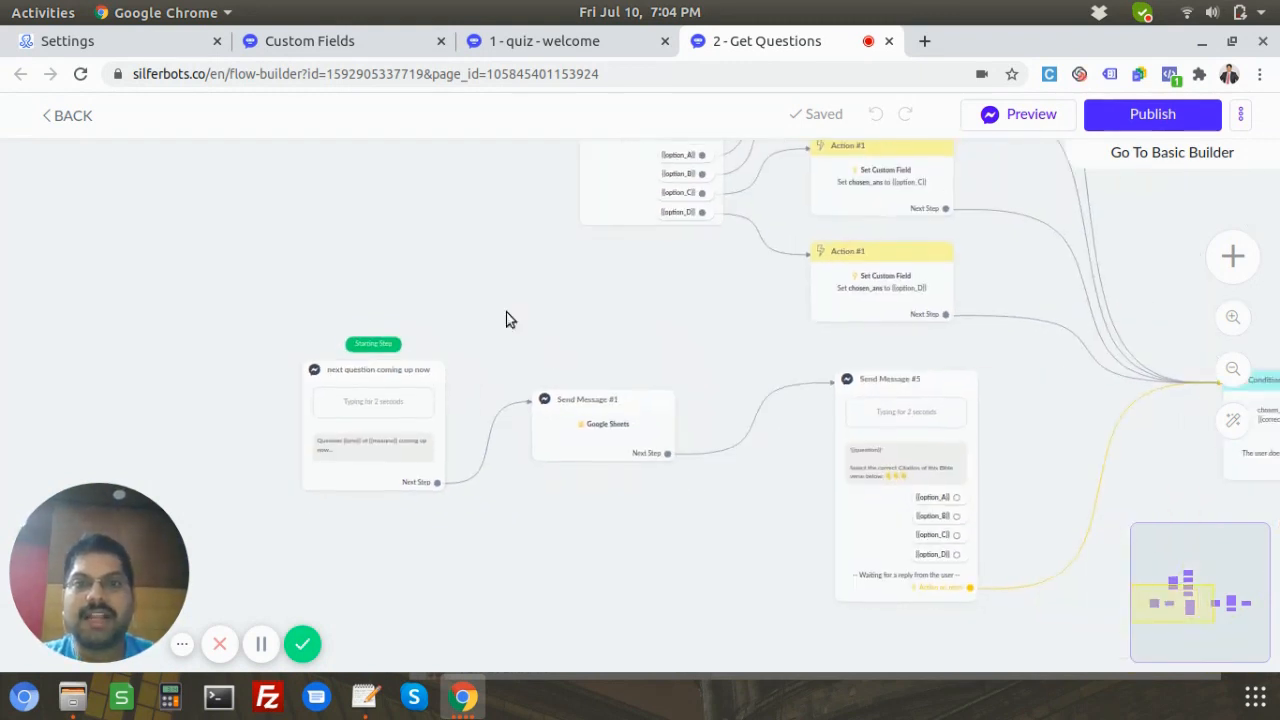
left_click_drag(490, 302, 500, 302)
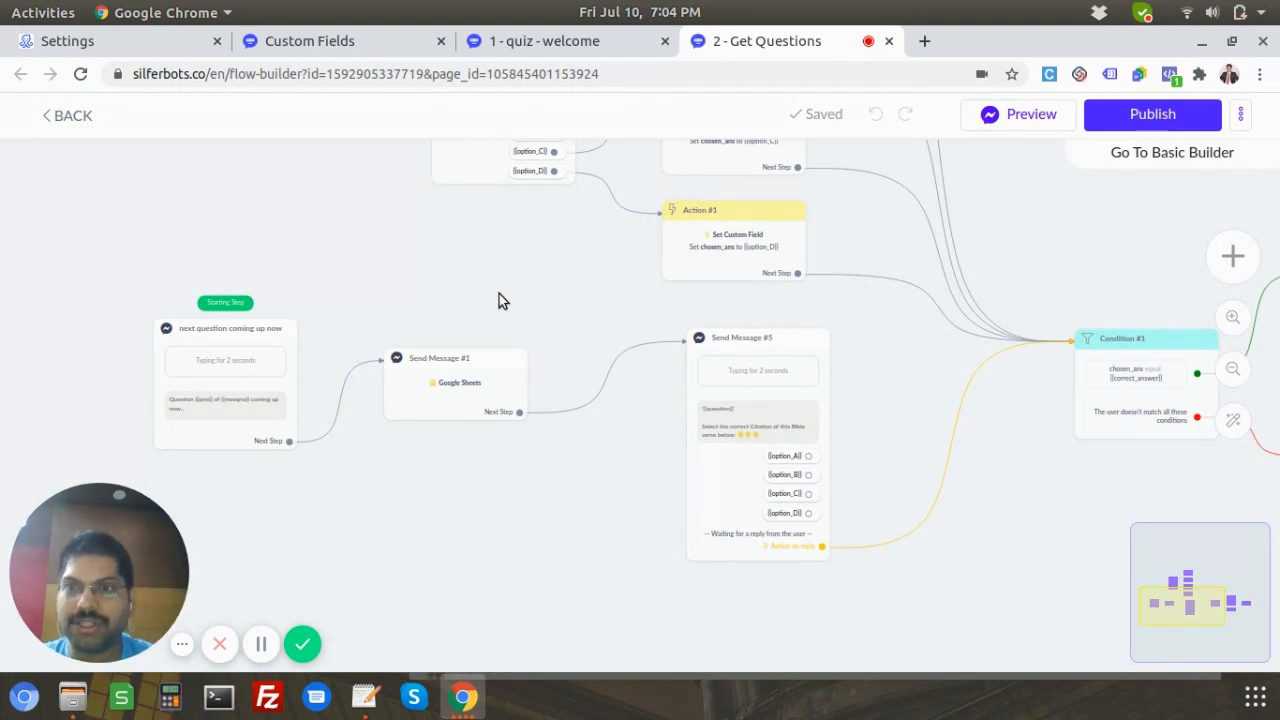
scroll(510, 362, "down", 3)
left_click_drag(905, 534, 870, 524)
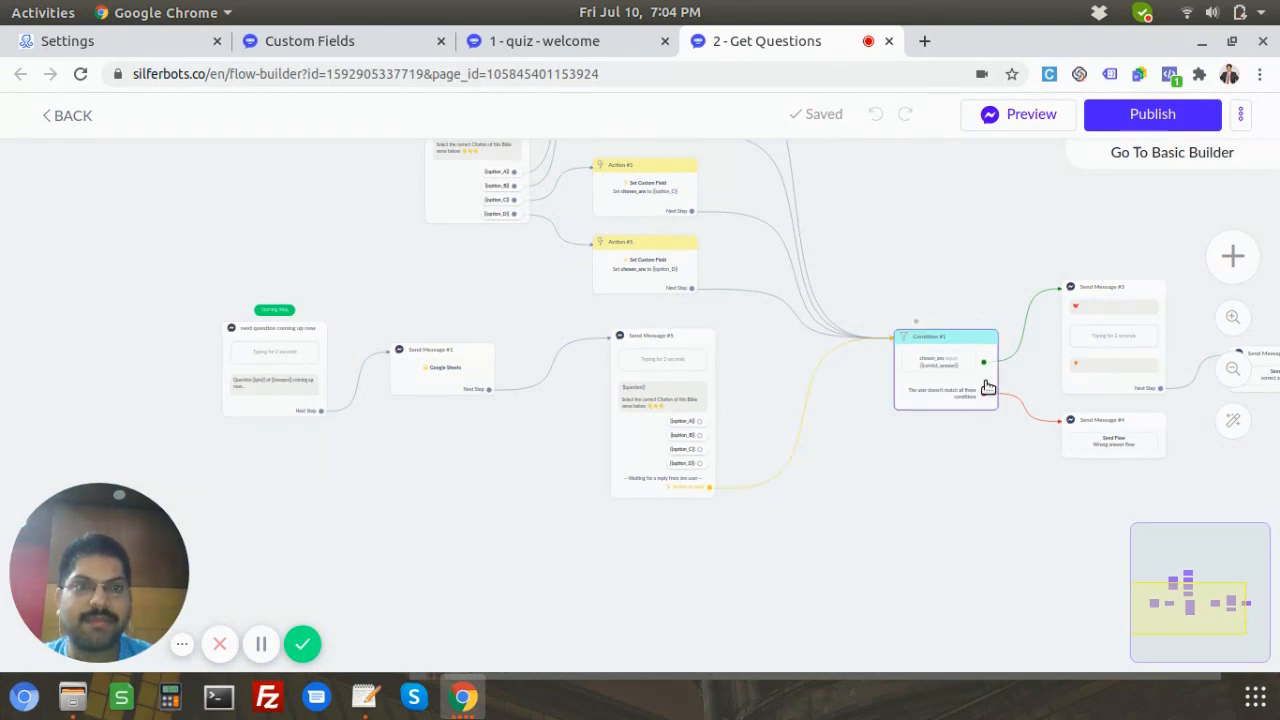
scroll(950, 390, "up", 2)
left_click_drag(727, 536, 490, 519)
scroll(612, 475, "down", 2)
left_click_drag(612, 483, 783, 490)
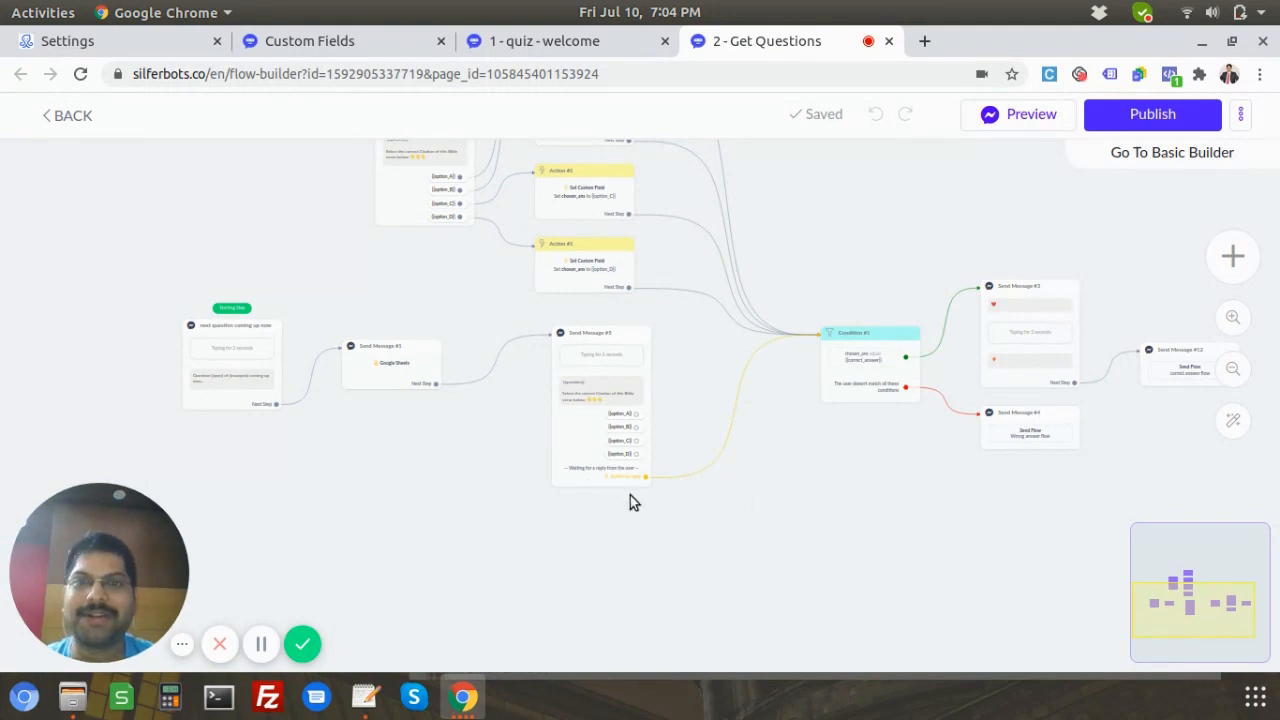
Return to the 1 - quiz - welcome flow and review the quiz rules, Send Message #4 and the qno setting in Send Message #2.
left_click(532, 41)
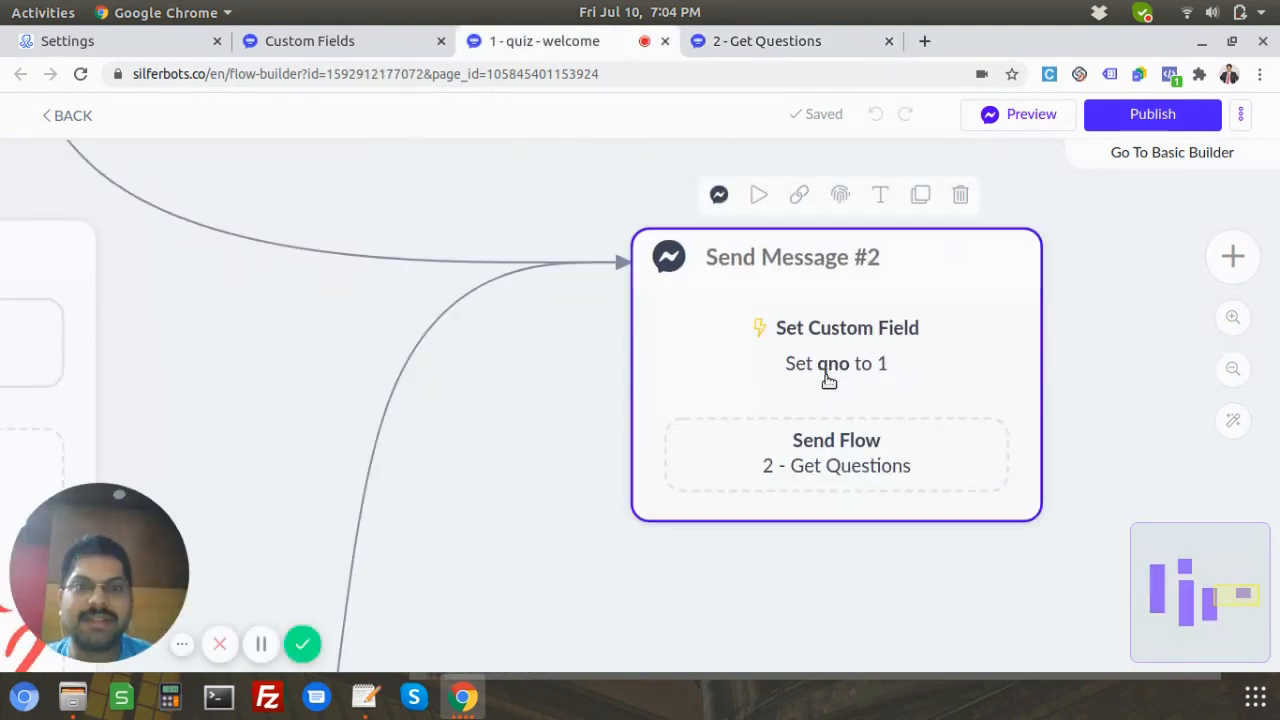
left_click_drag(626, 517, 1200, 232)
scroll(806, 451, "down", 4)
scroll(806, 451, "down", 1)
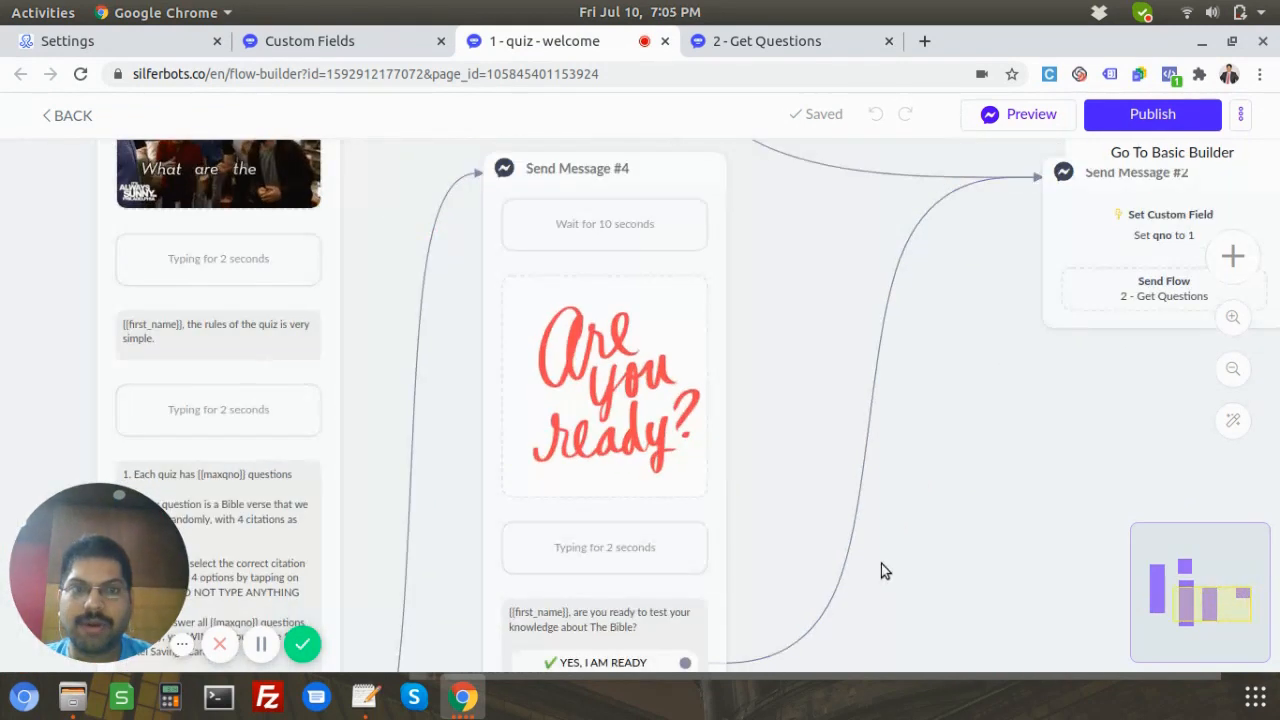
left_click_drag(881, 563, 1005, 456)
scroll(325, 395, "up", 3)
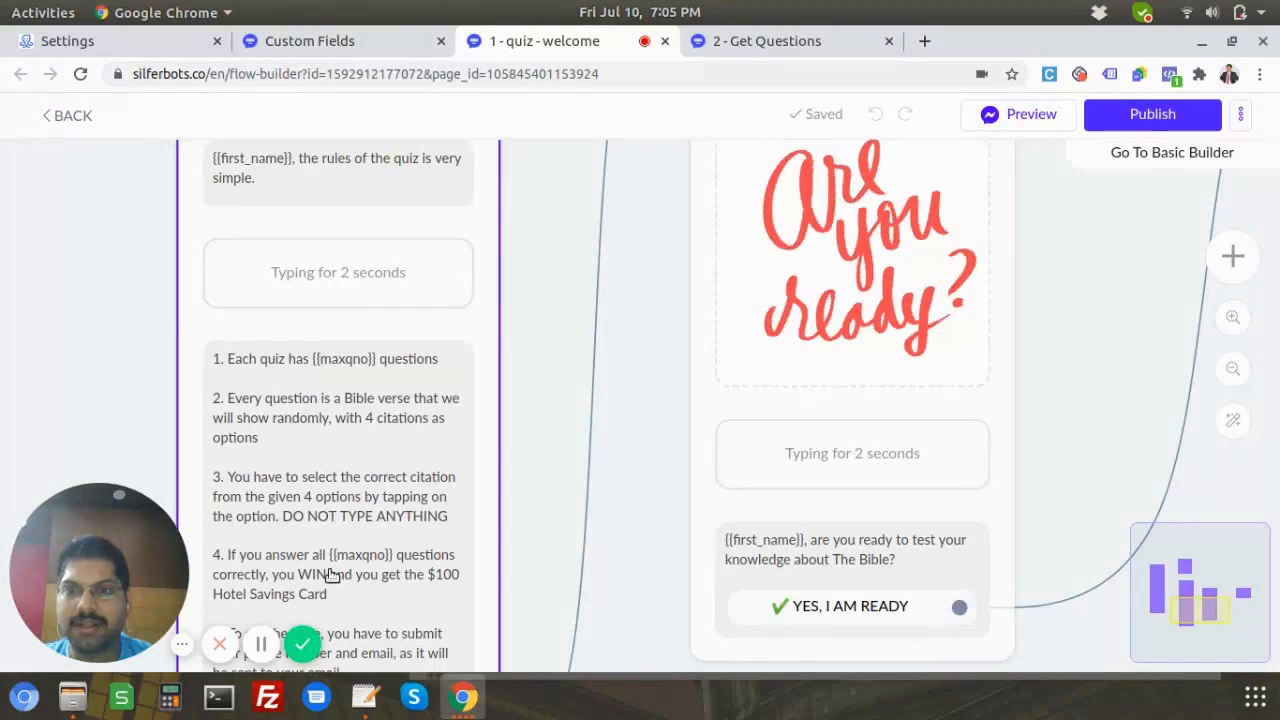
scroll(605, 441, "down", 3)
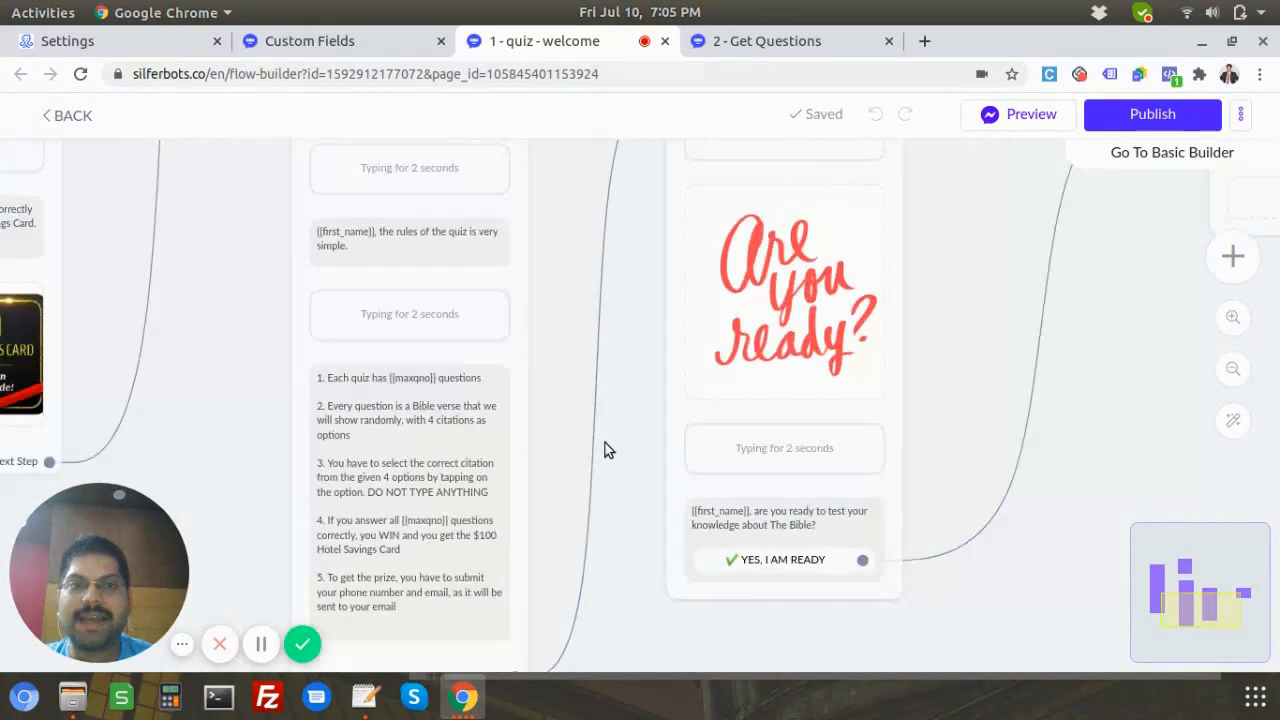
left_click_drag(1107, 324, 824, 478)
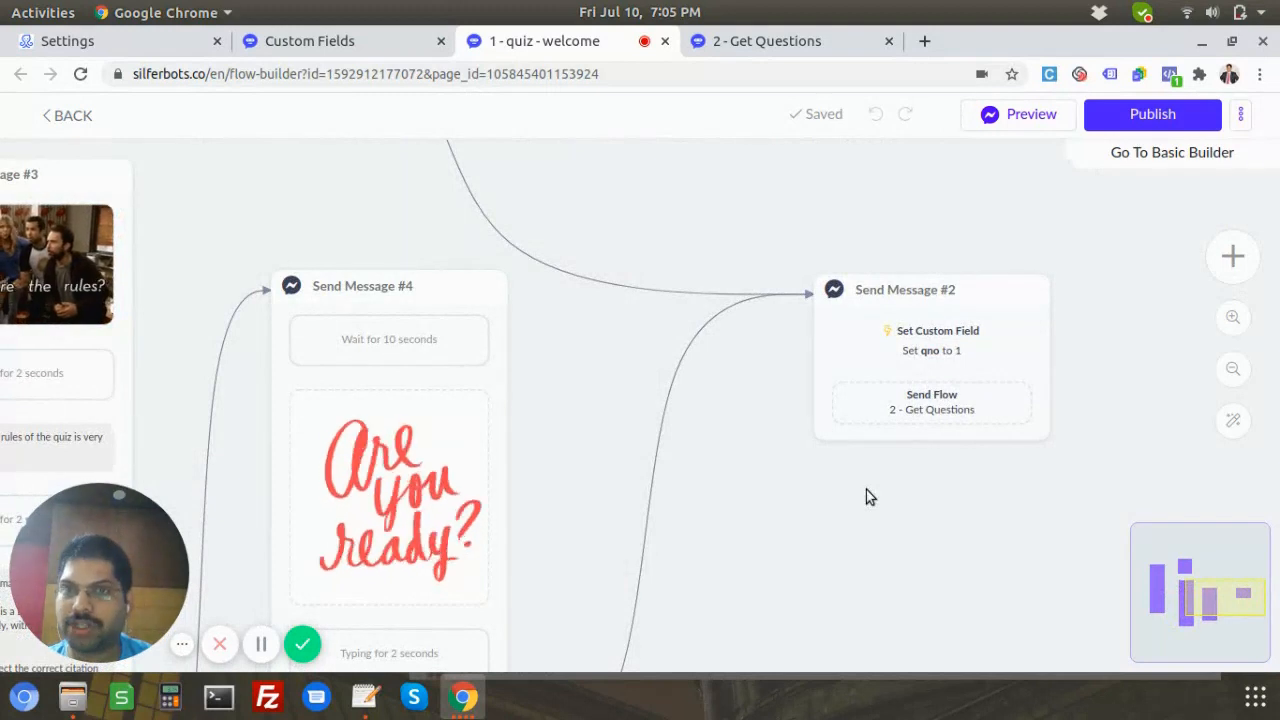
Switch back to the 2 - Get Questions flow and read the starting step's message with the qno and maxqno fields.
key("ctrl+Tab")
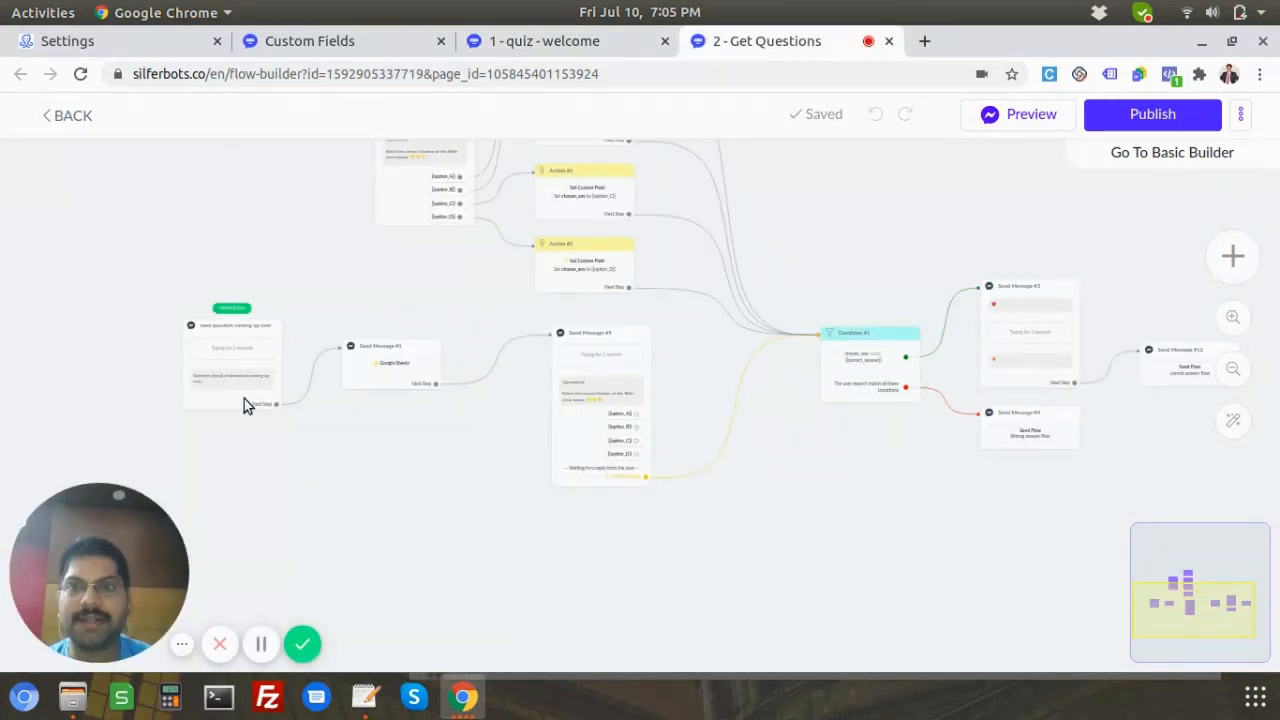
scroll(150, 368, "up", 1)
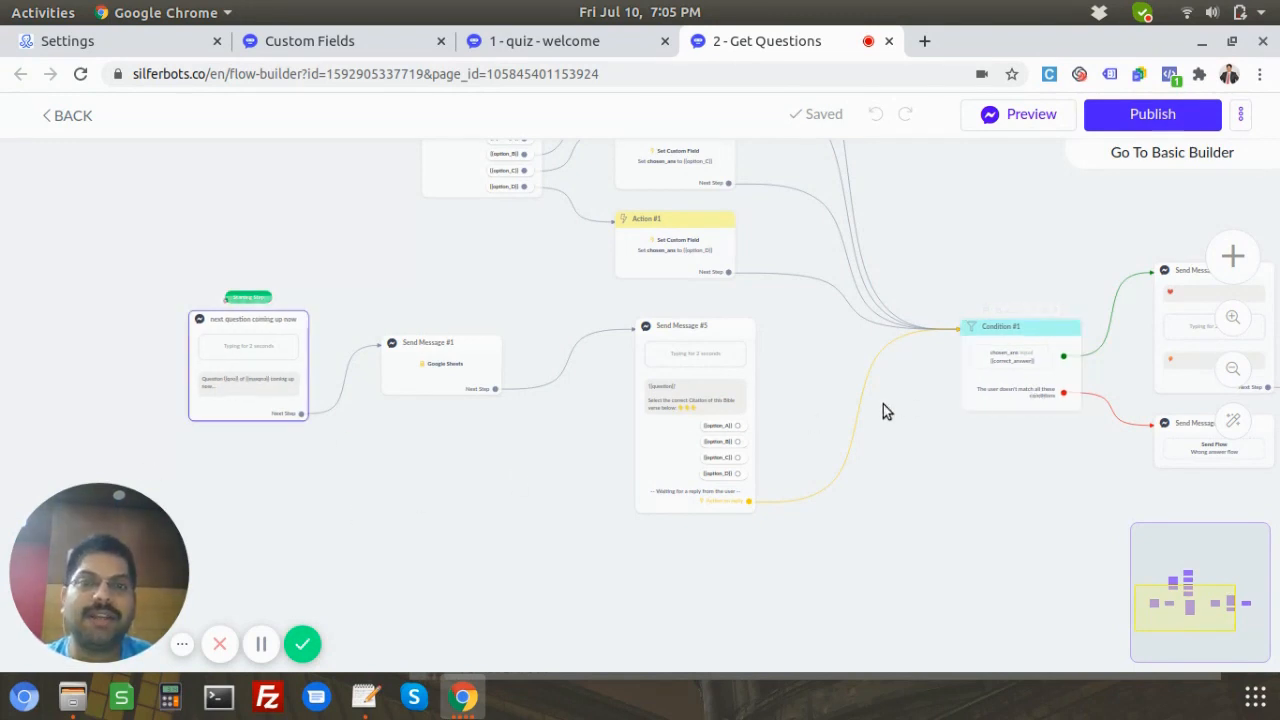
scroll(352, 247, "up", 1)
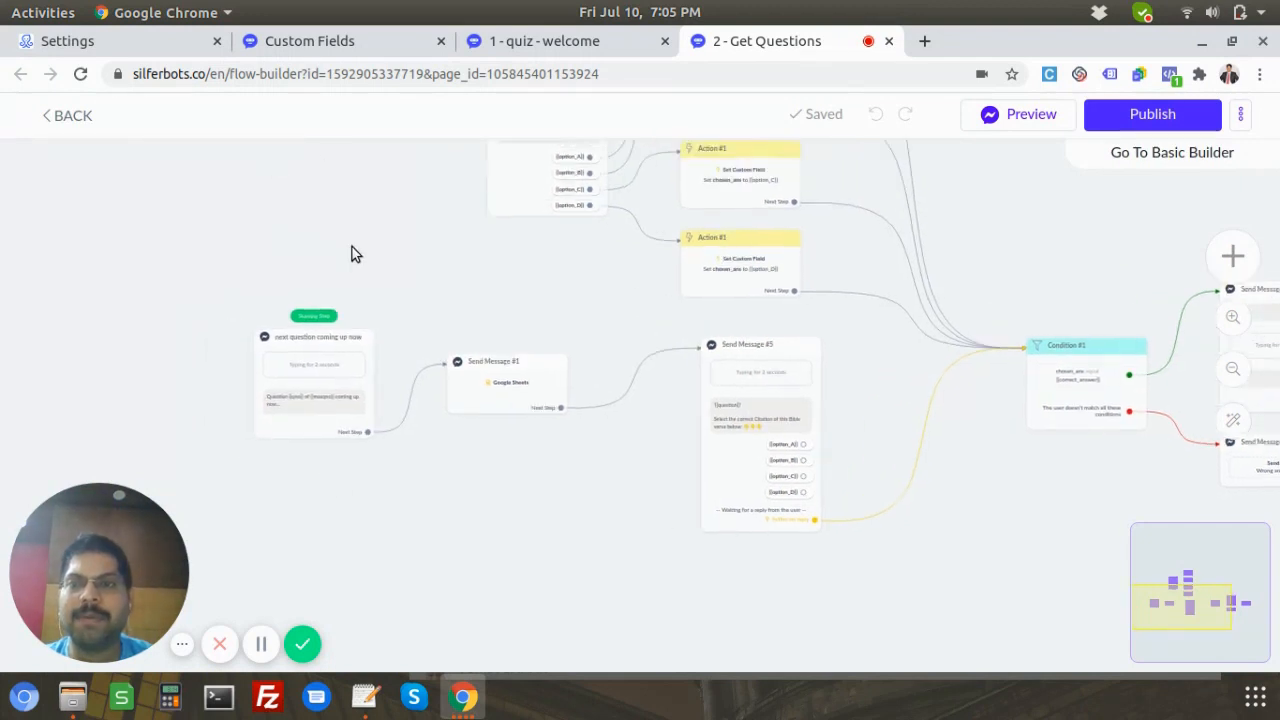
scroll(309, 374, "up", 2)
scroll(305, 372, "up", 3)
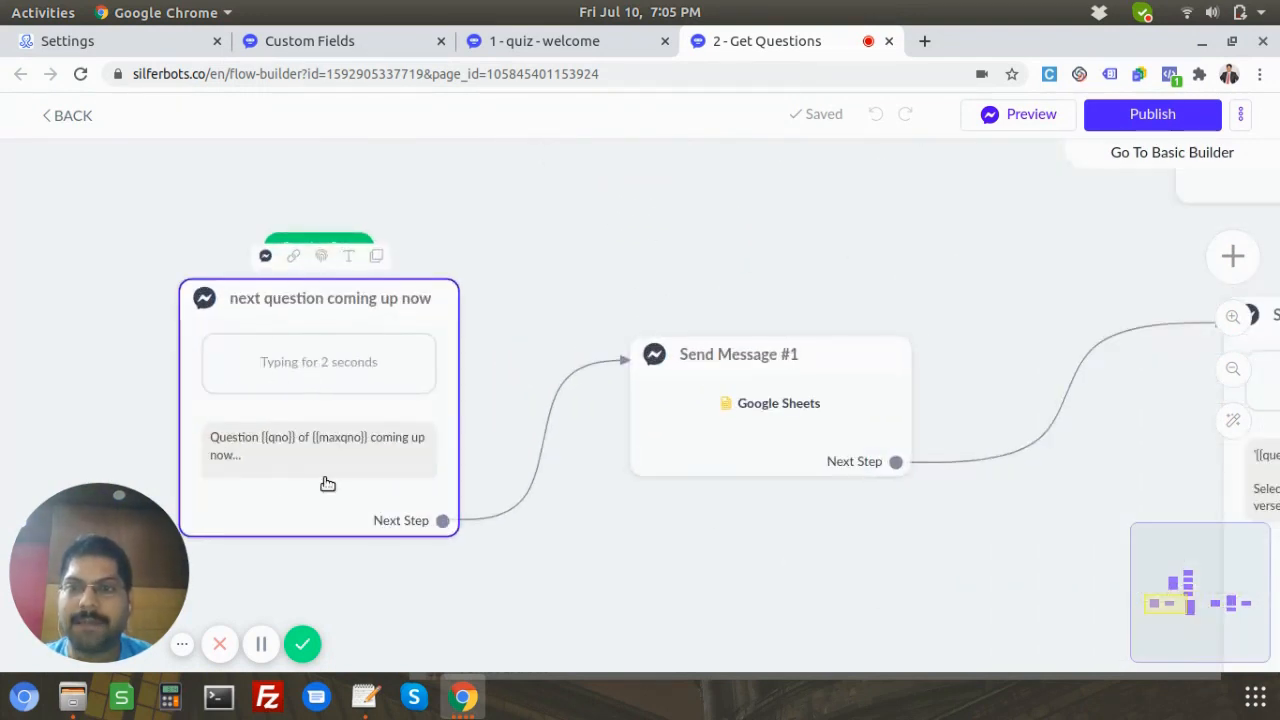
scroll(300, 483, "up", 1)
scroll(268, 441, "down", 1)
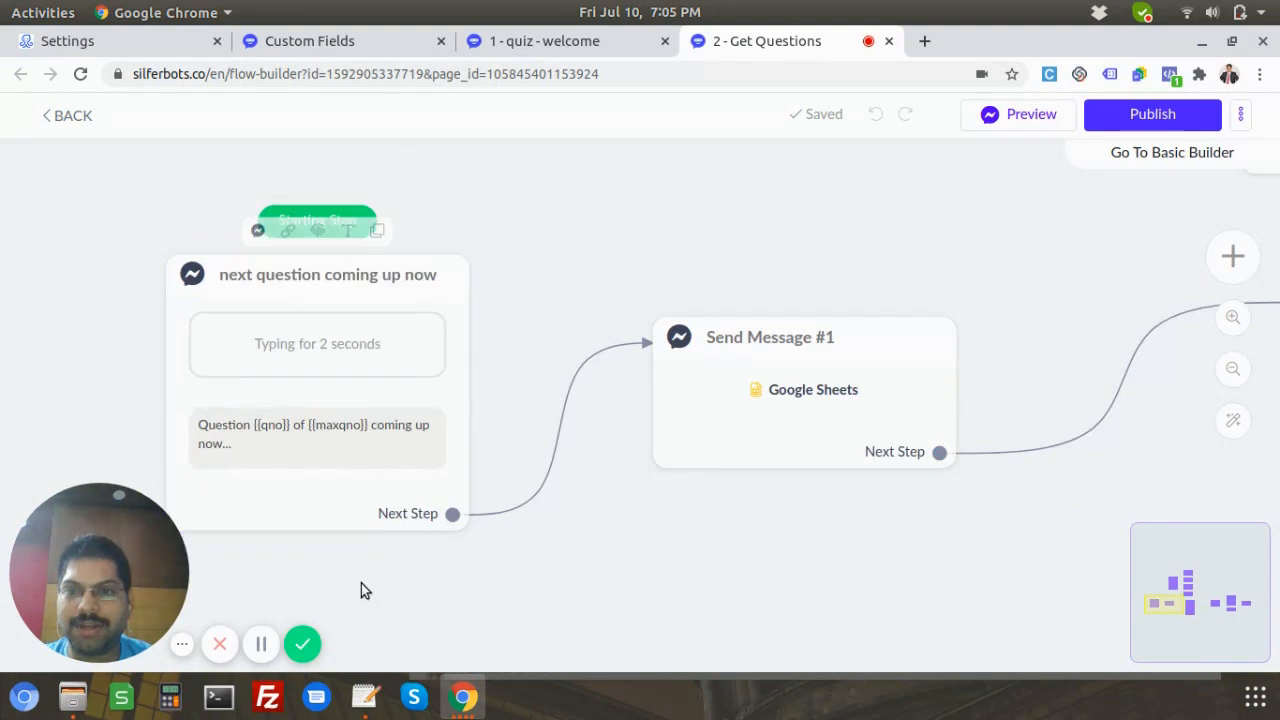
left_click_drag(363, 591, 529, 531)
scroll(500, 442, "up", 1)
scroll(500, 442, "up", 2)
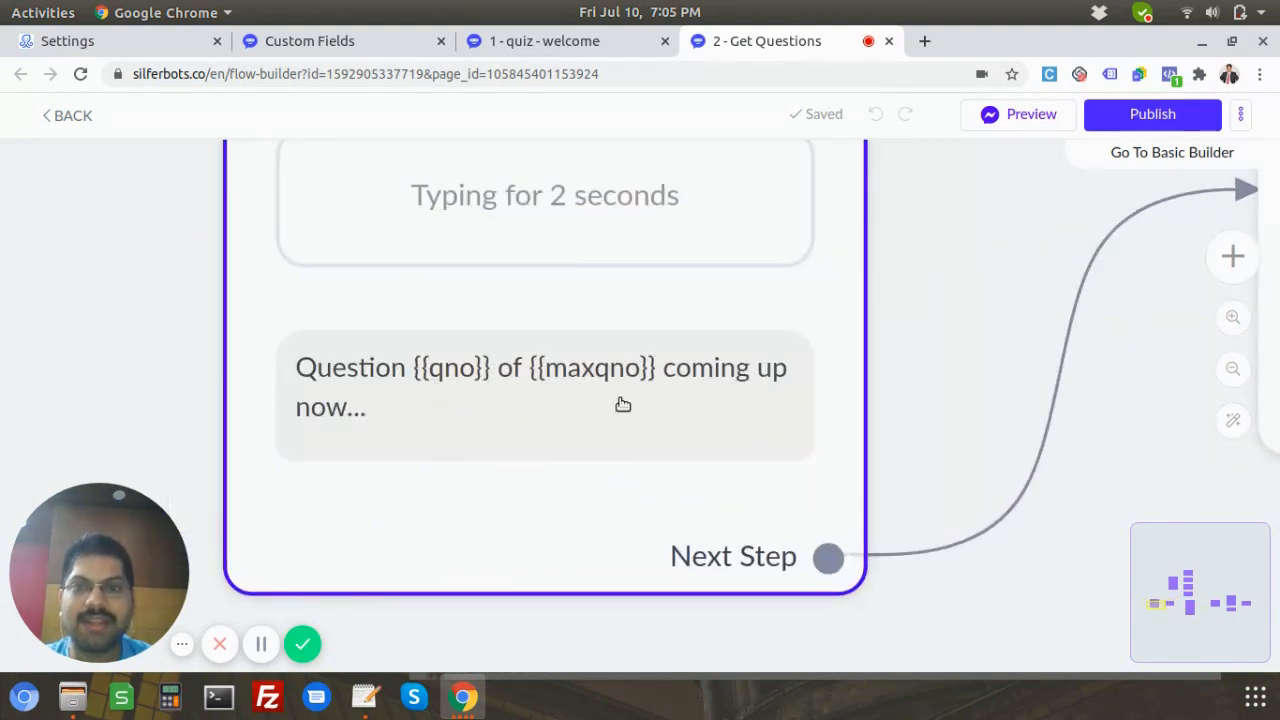
scroll(510, 388, "down", 1)
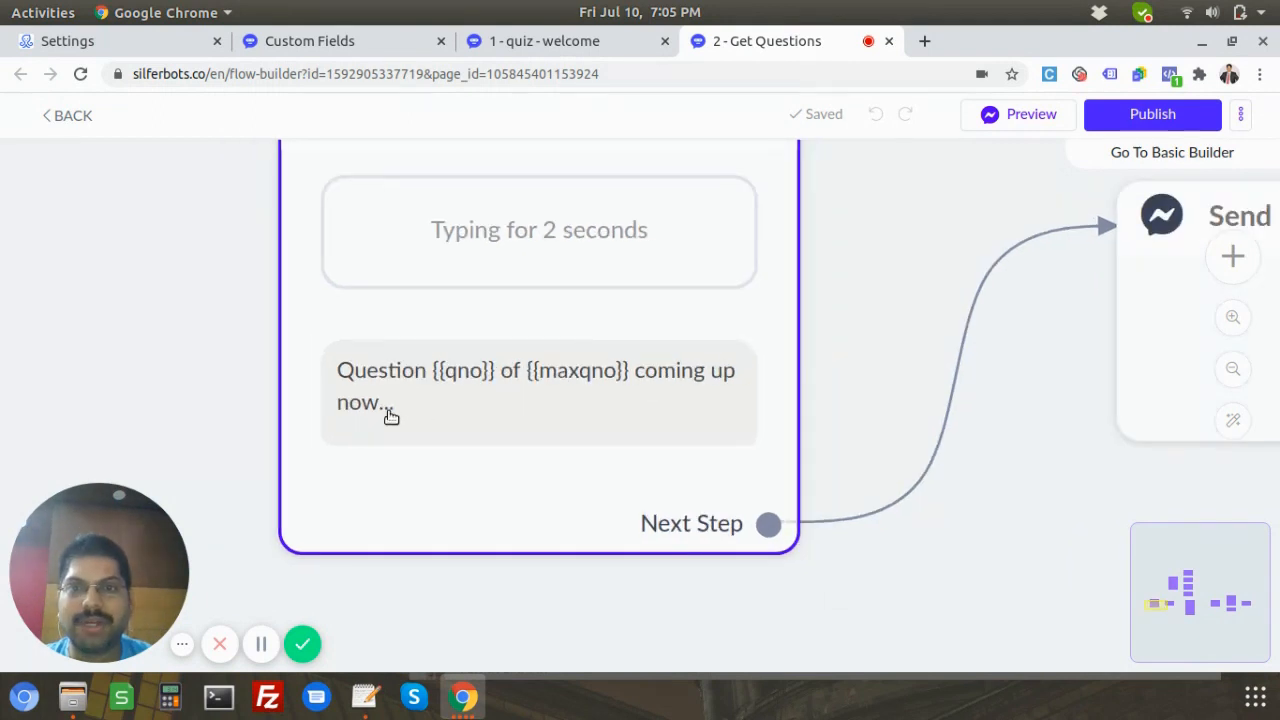
scroll(395, 412, "down", 1)
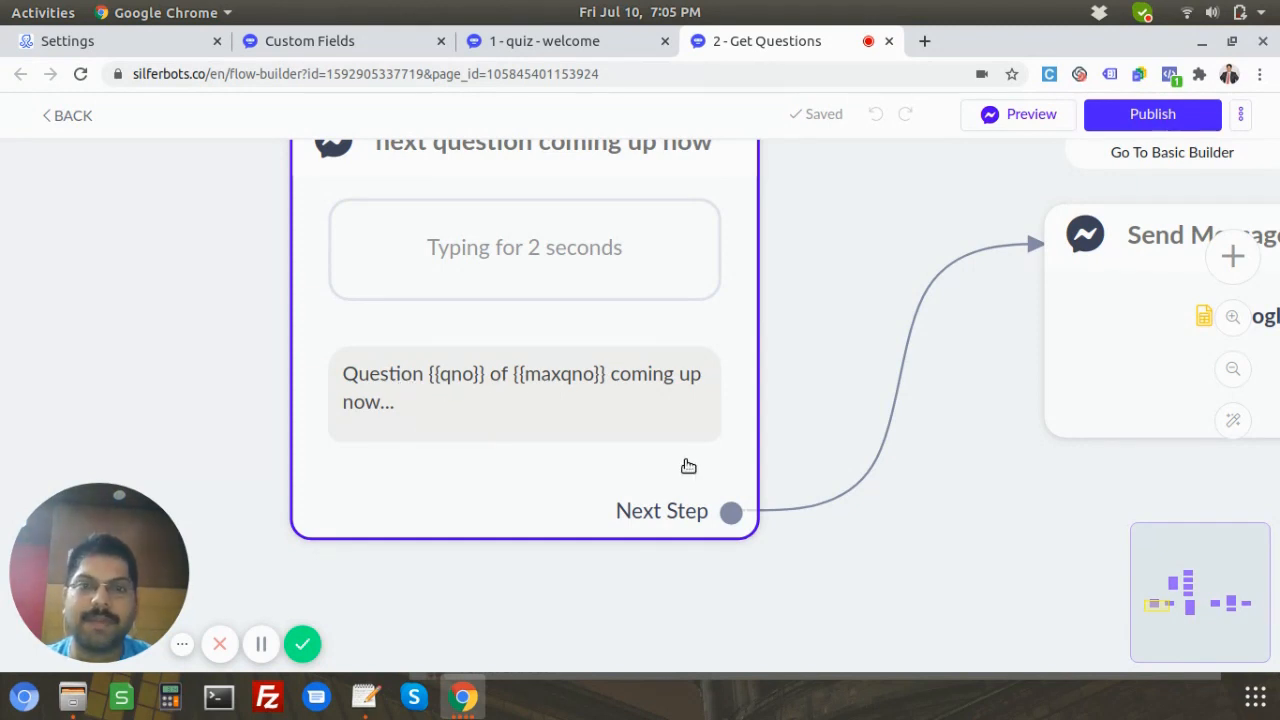
Follow the starting step's connection to the Google Sheets block in Send Message #1.
scroll(670, 500, "down", 2)
left_click_drag(980, 560, 700, 549)
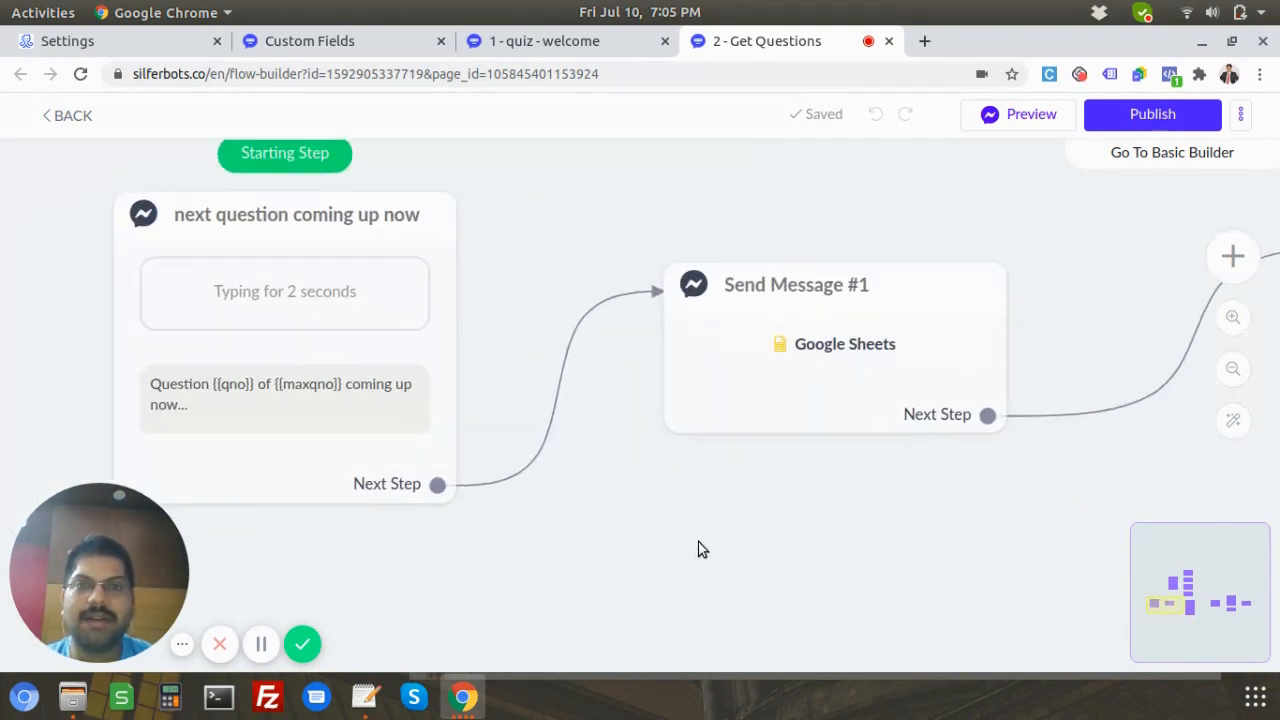
mouse_move(845, 328)
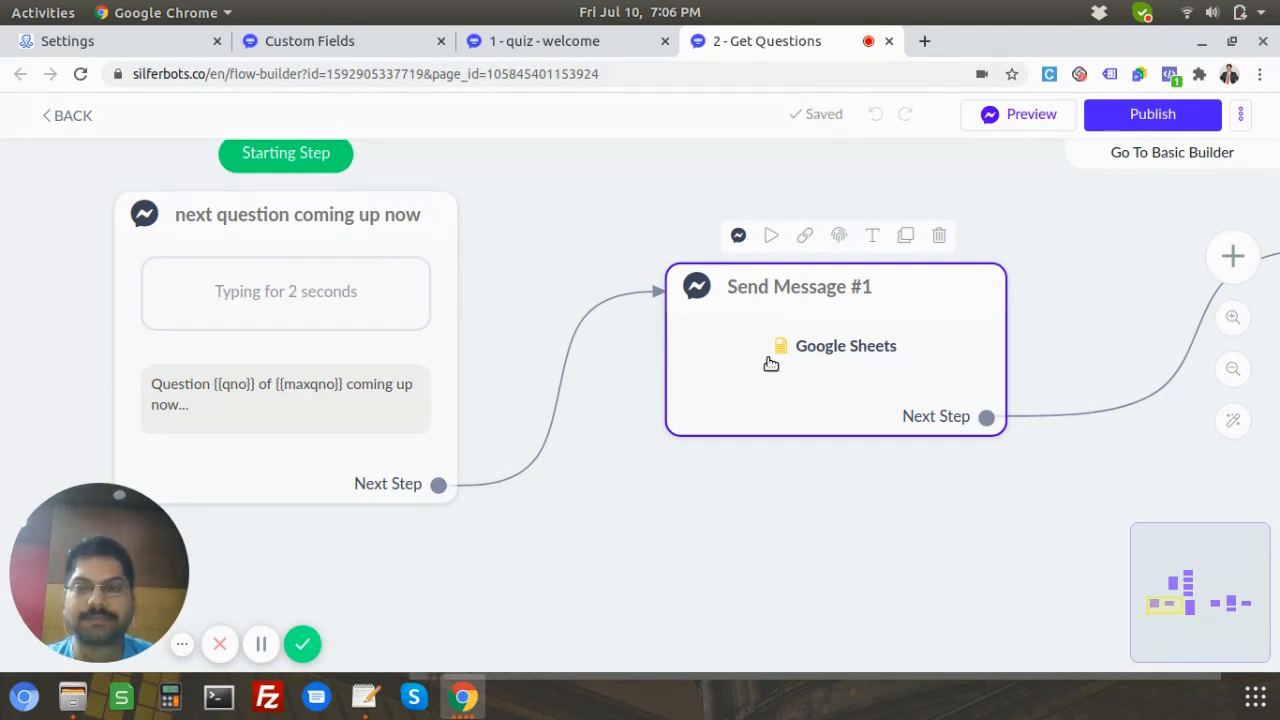
Open the "quiz - daily bible quotes - bible quiz" Google Sheets spreadsheet in a new browser tab.
left_click(926, 40)
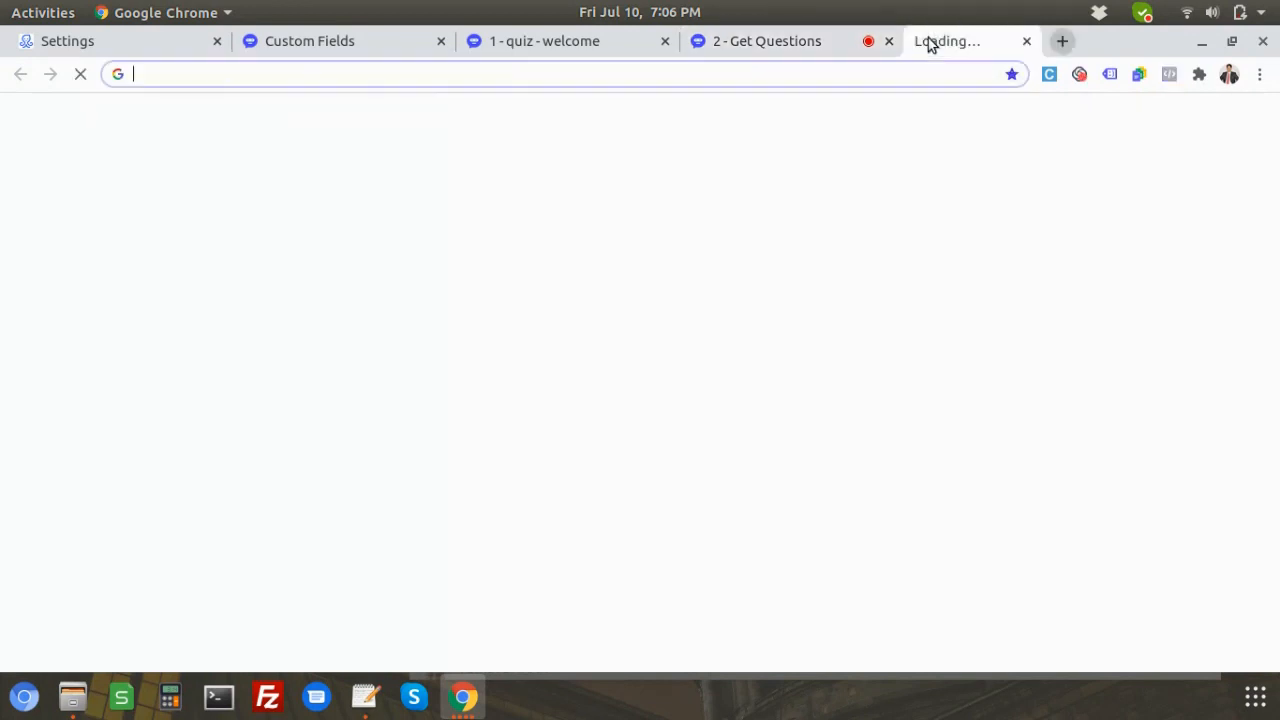
key("BackSpace")
key("BackSpace")
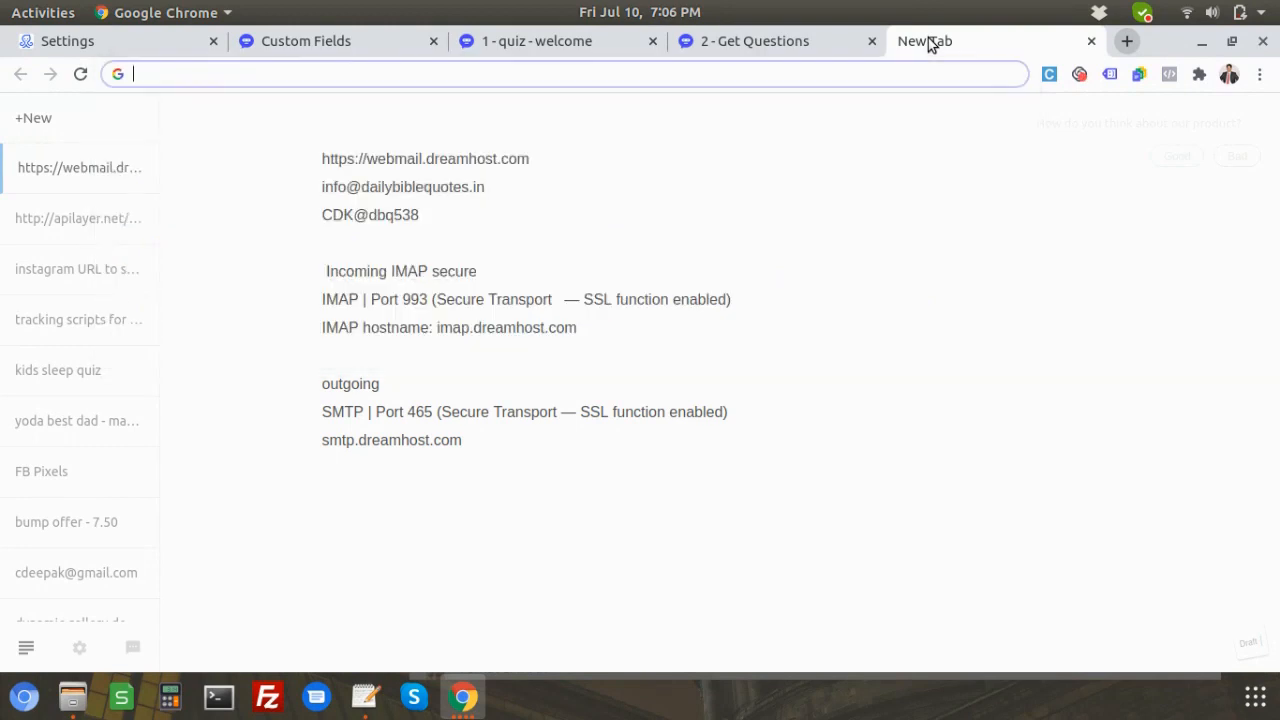
type("bible")
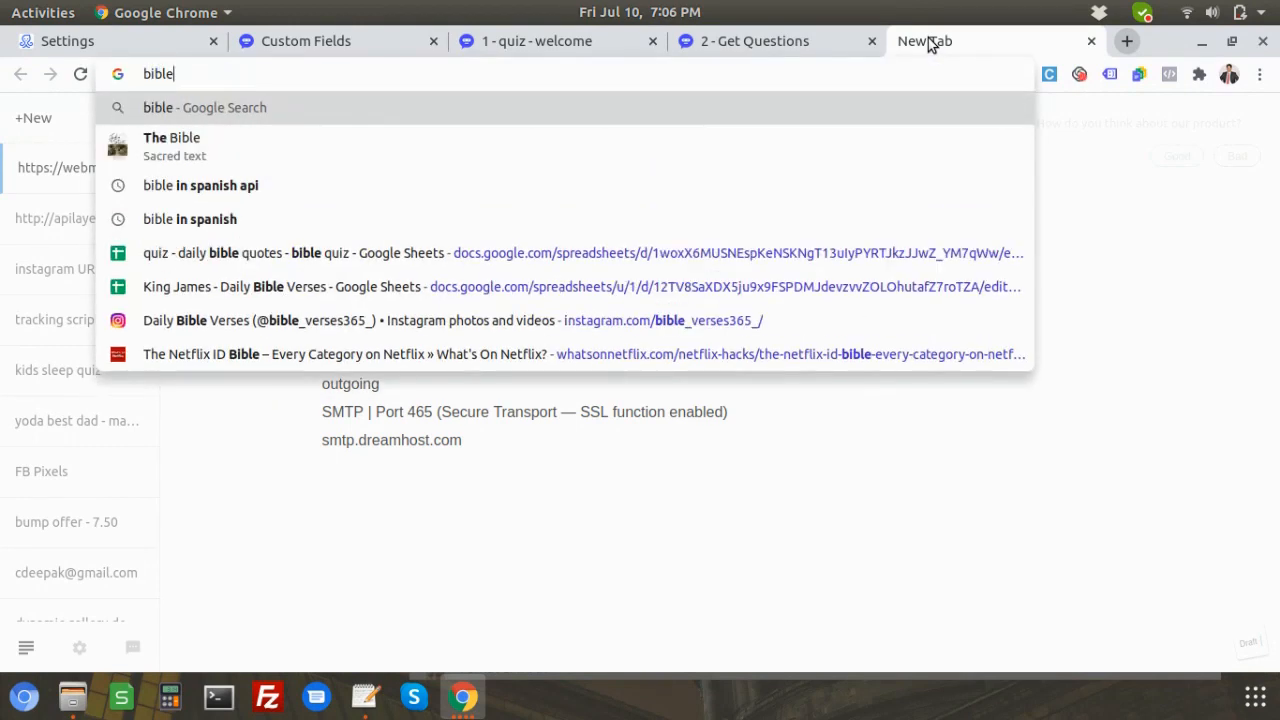
left_click(362, 256)
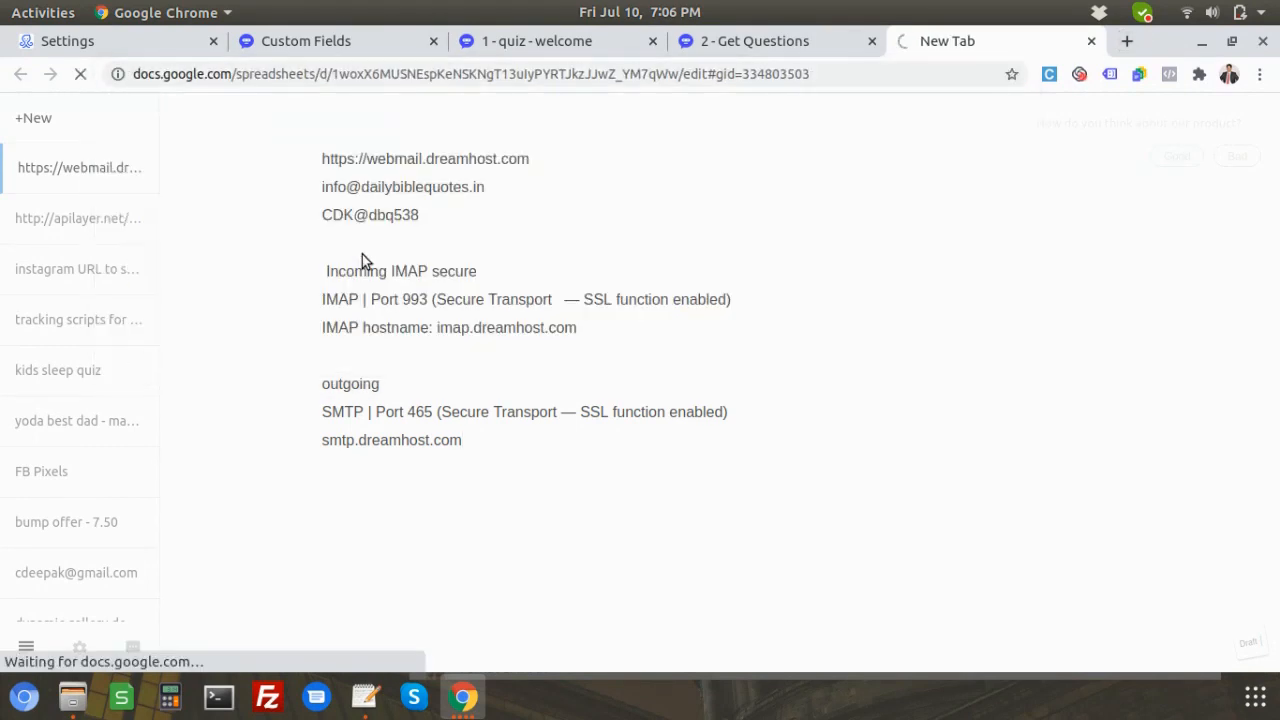
left_click(720, 52)
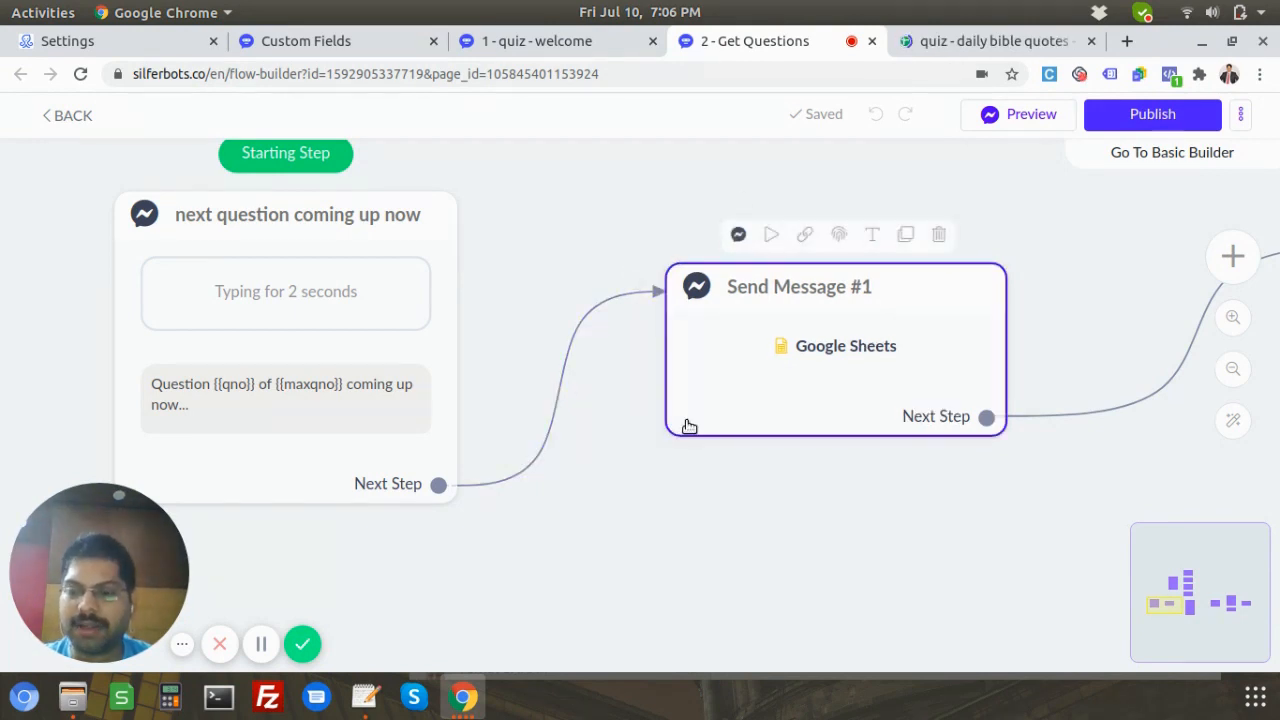
left_click(956, 51)
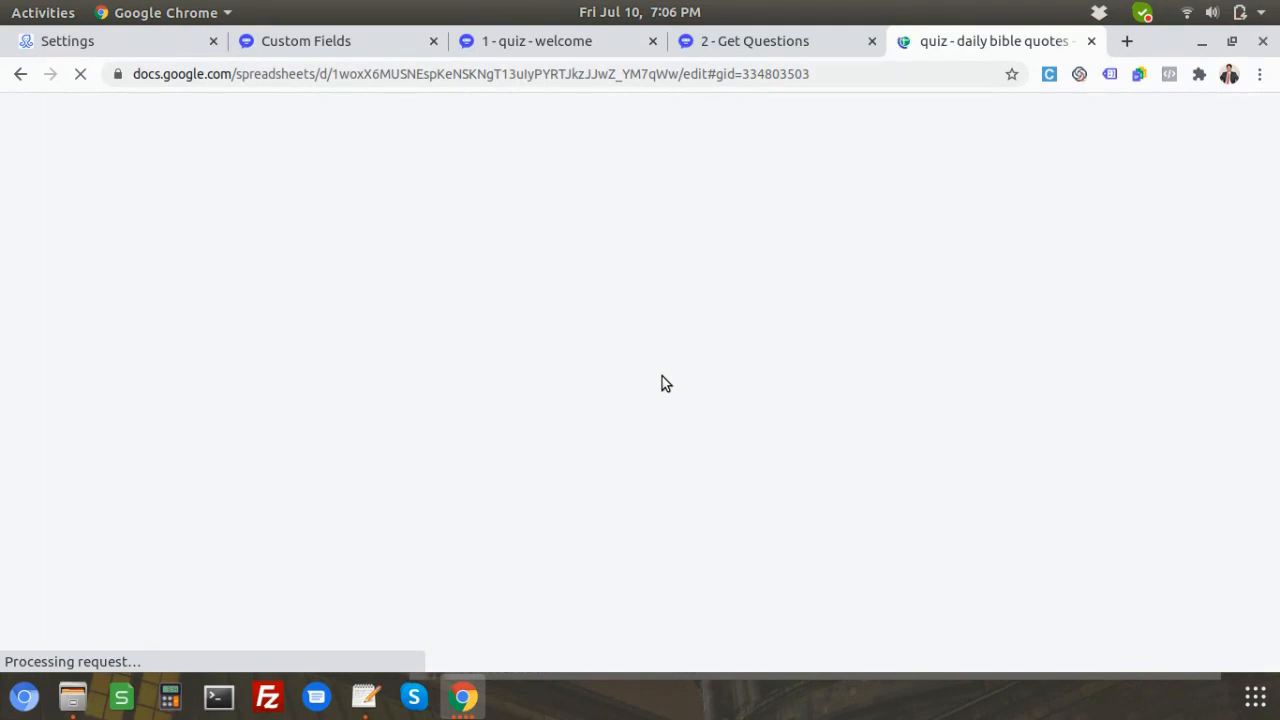
left_click(782, 45)
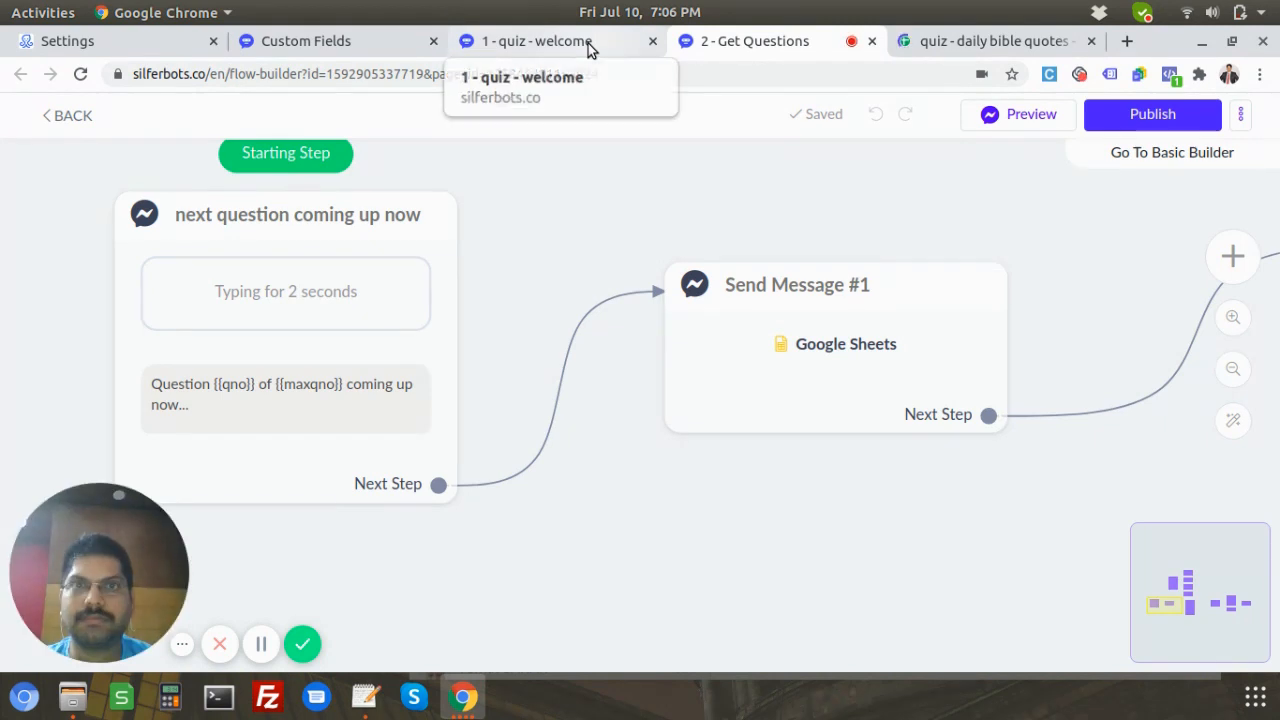
left_click(940, 52)
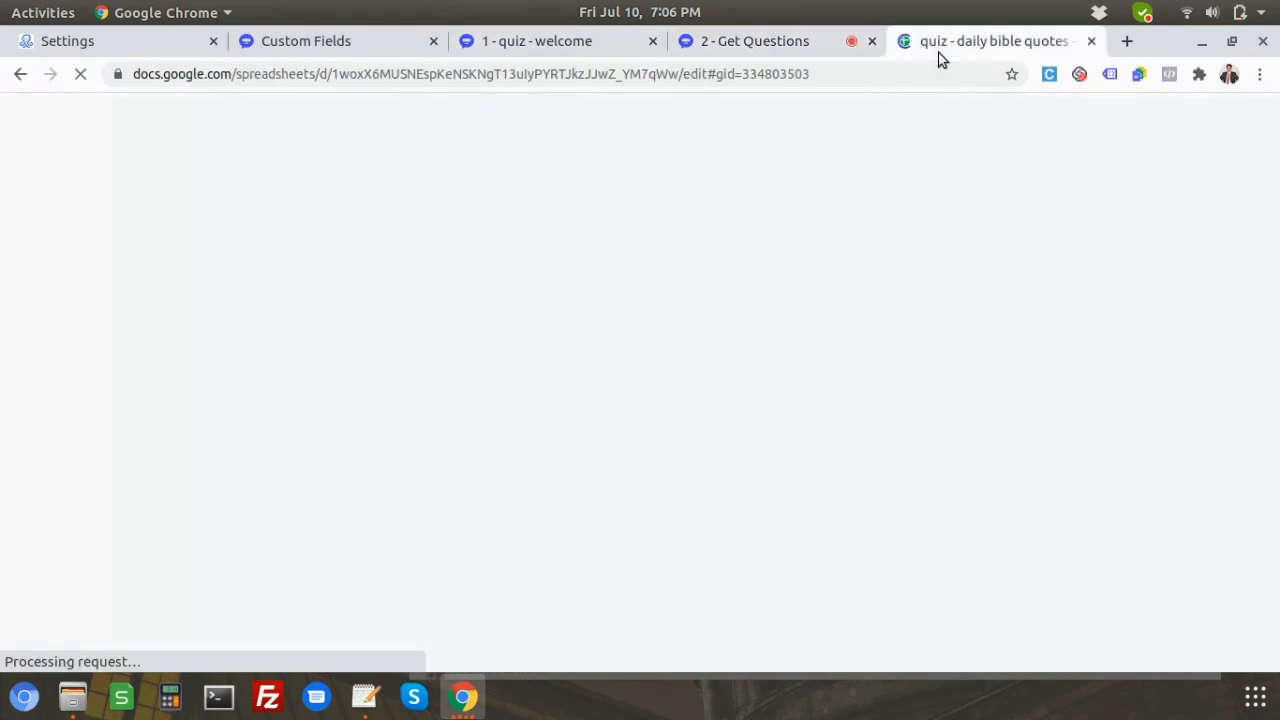
In the 2 - Get Questions flow, open Send Message #1's Google Sheets action and view the available action types, keeping Get Random Row.
left_click(712, 50)
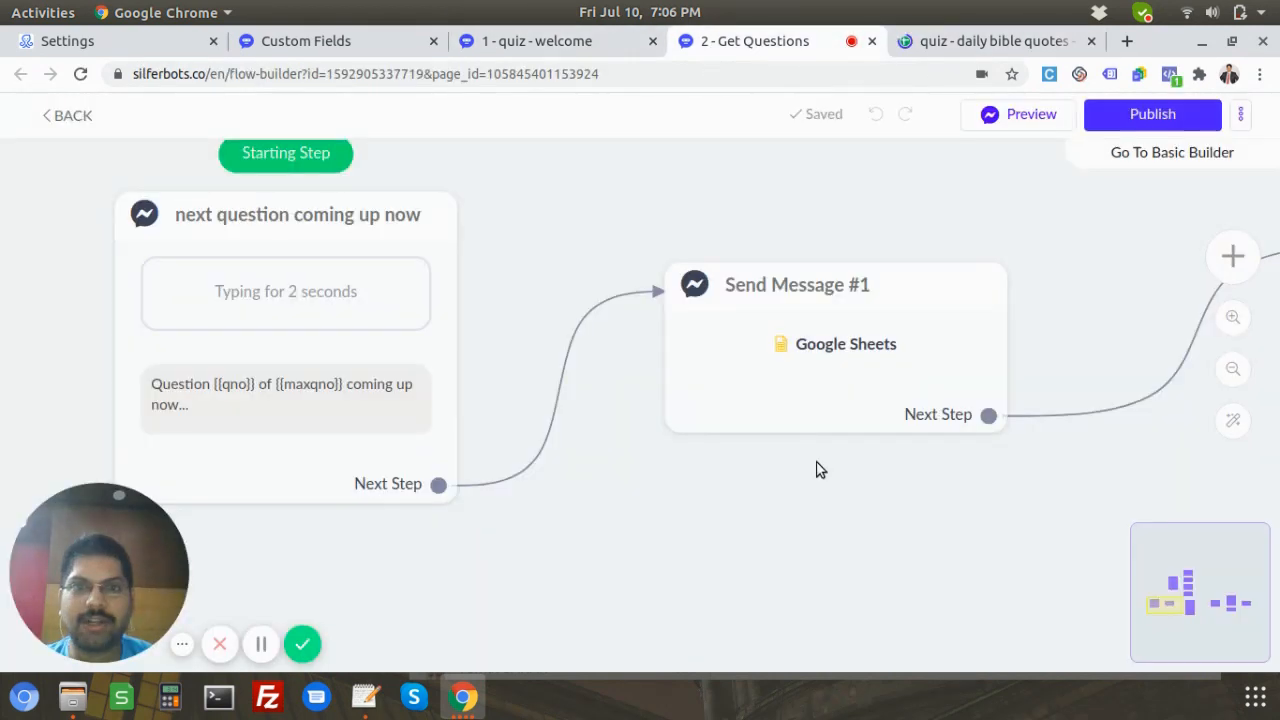
left_click(834, 397)
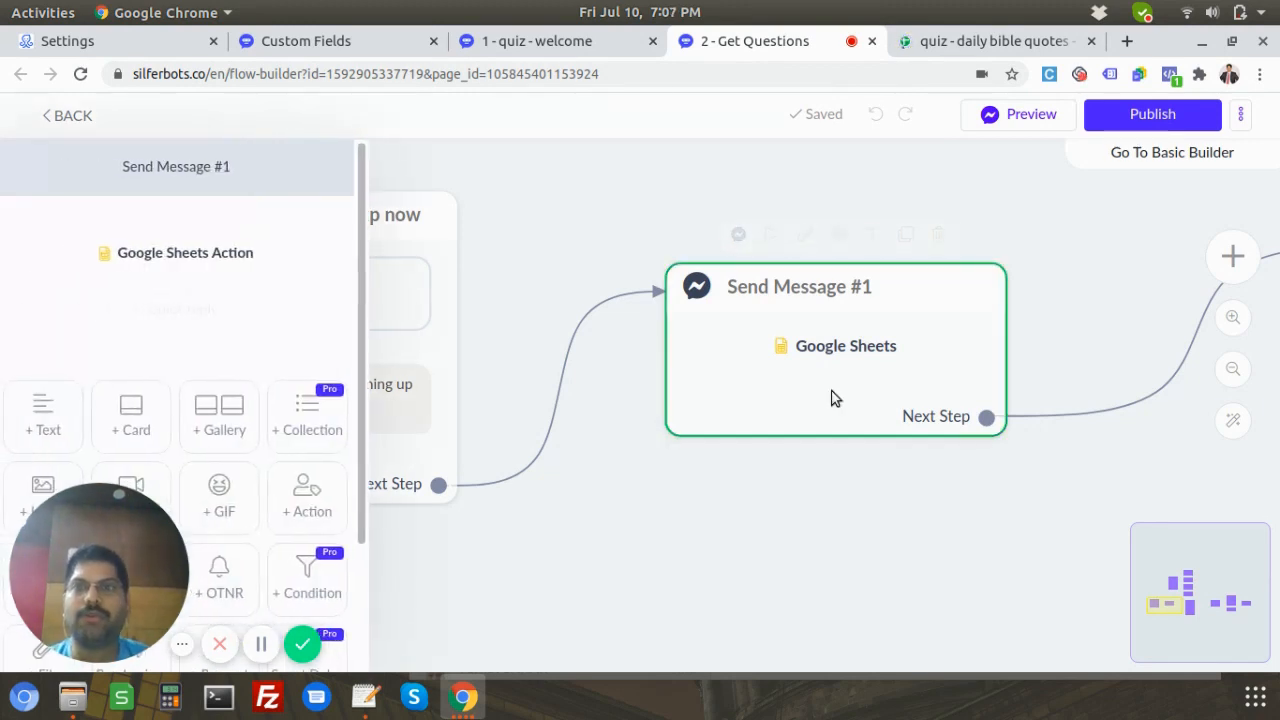
left_click(174, 252)
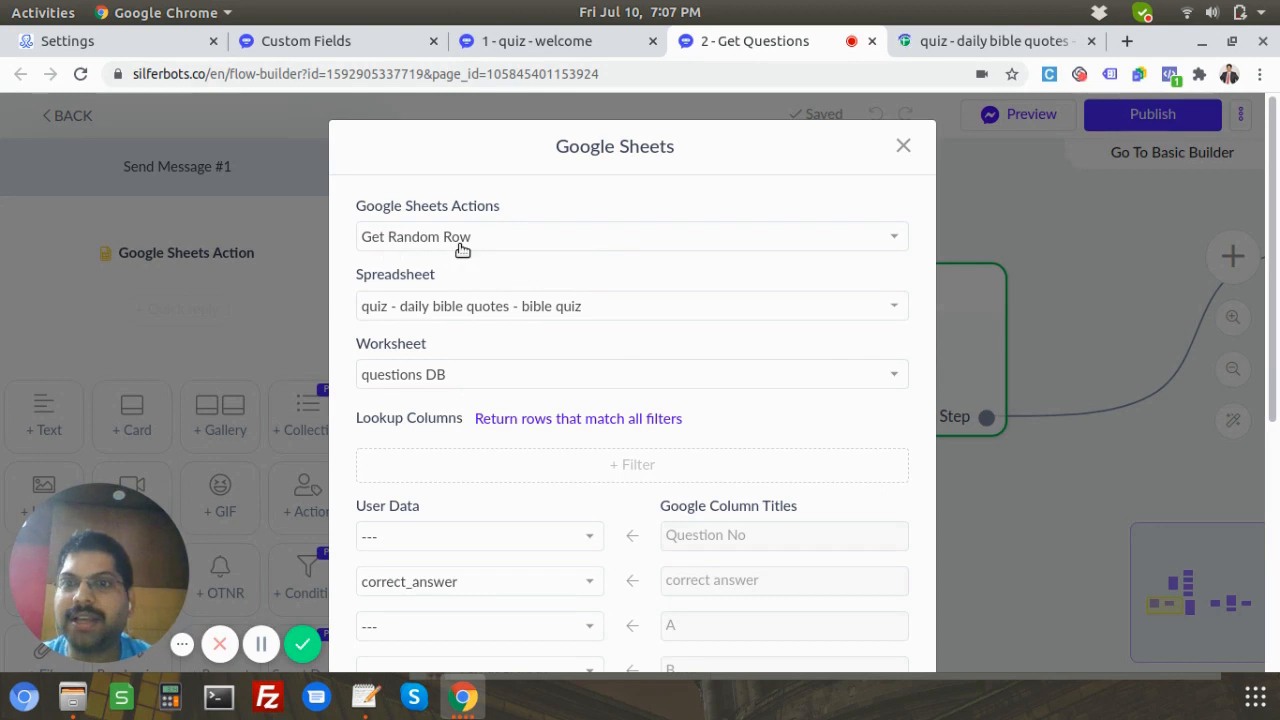
left_click(463, 248)
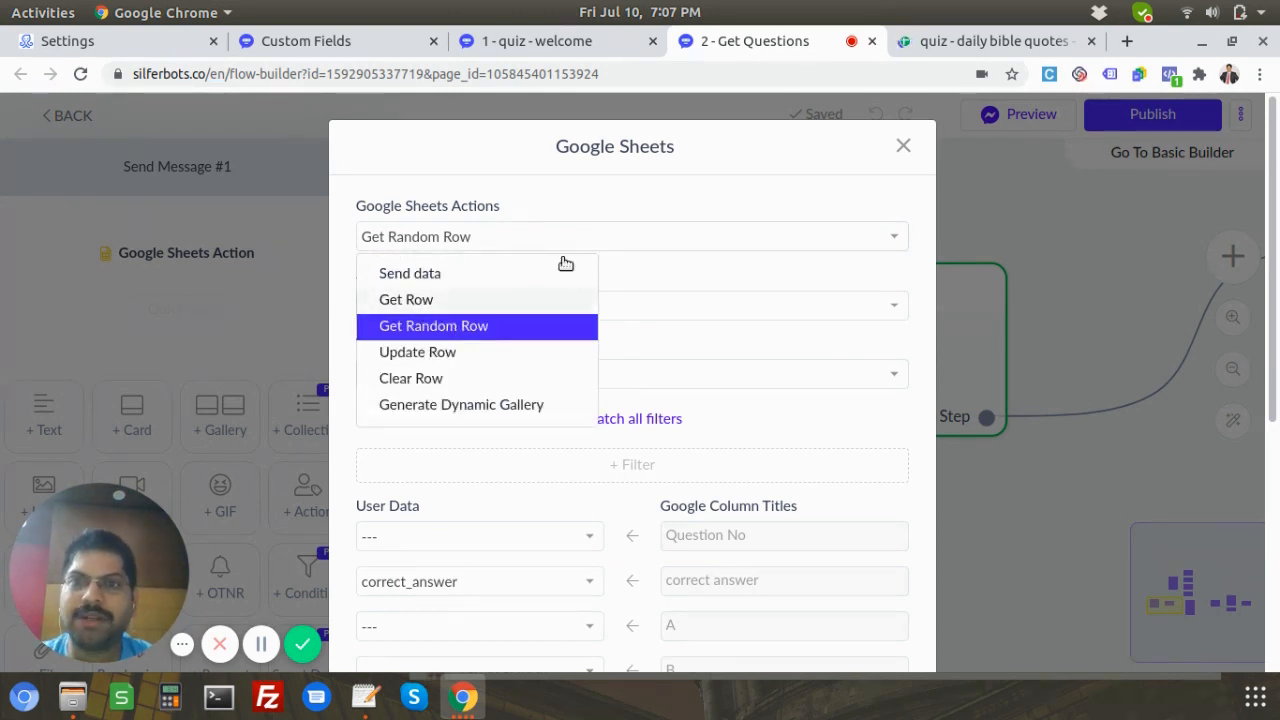
left_click(574, 201)
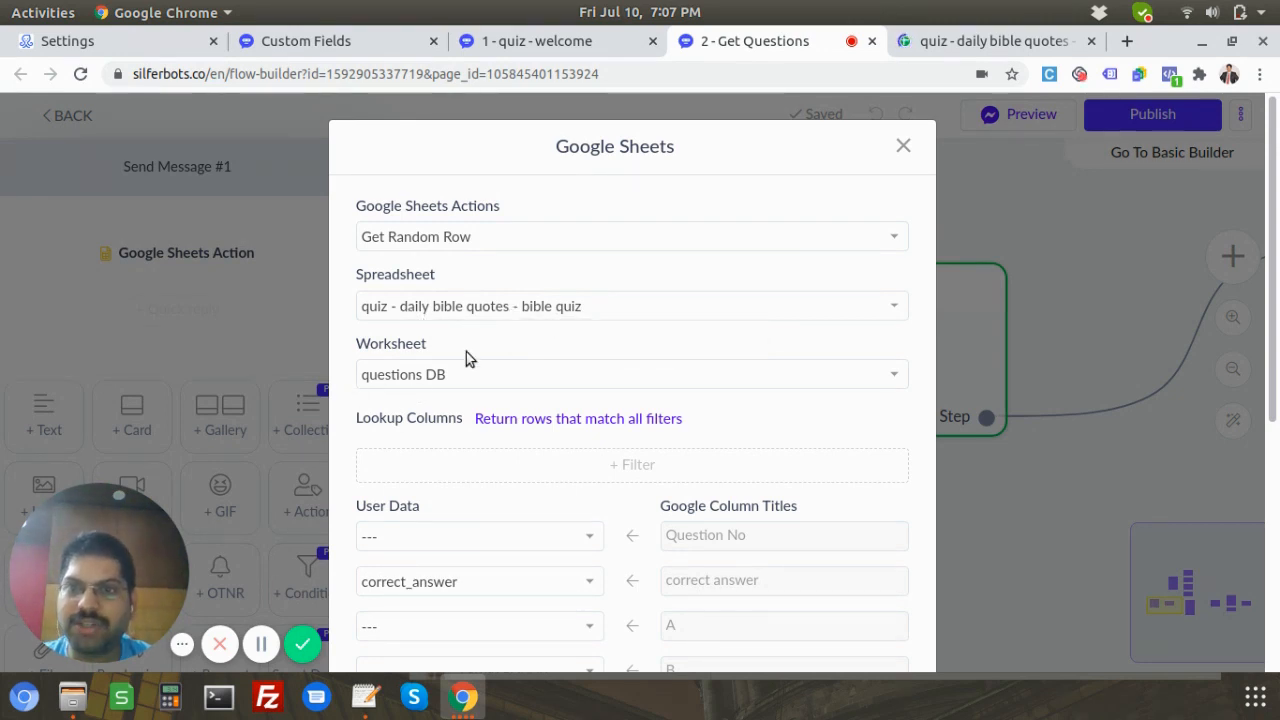
Review how the Google Sheets action maps the worksheet's column titles to the user data fields.
scroll(500, 312, "down", 5)
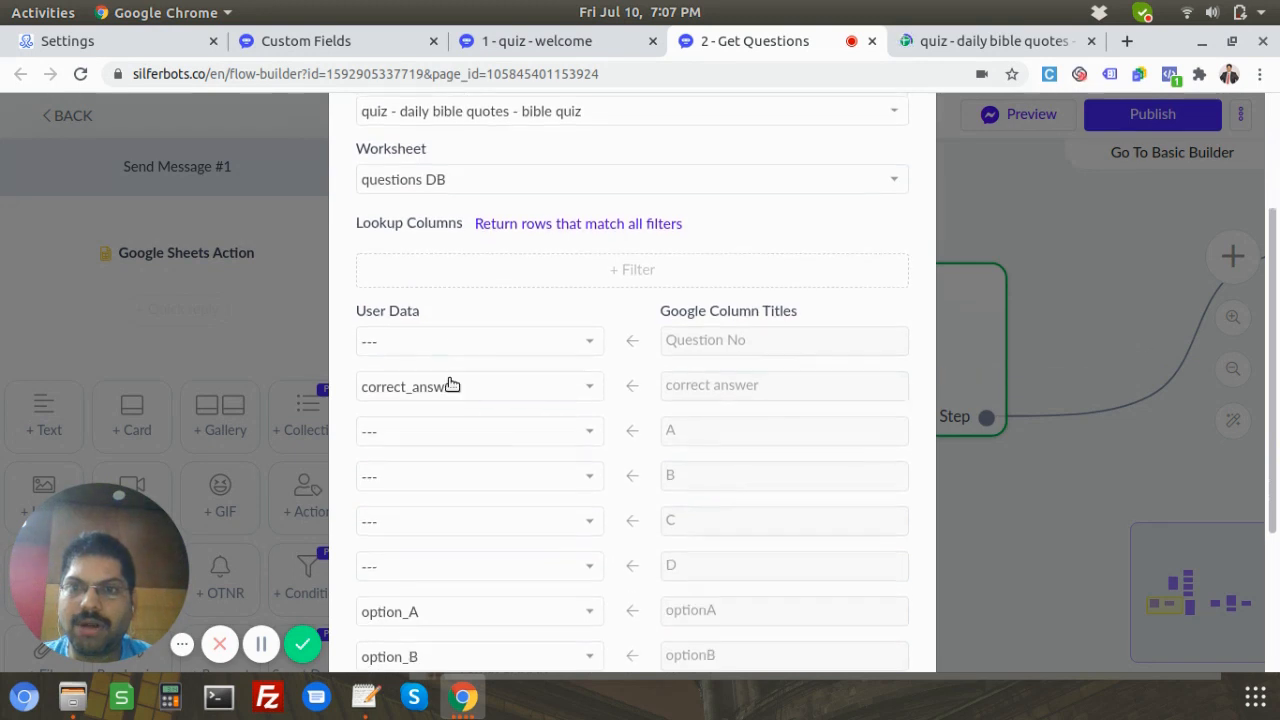
scroll(500, 338, "down", 2)
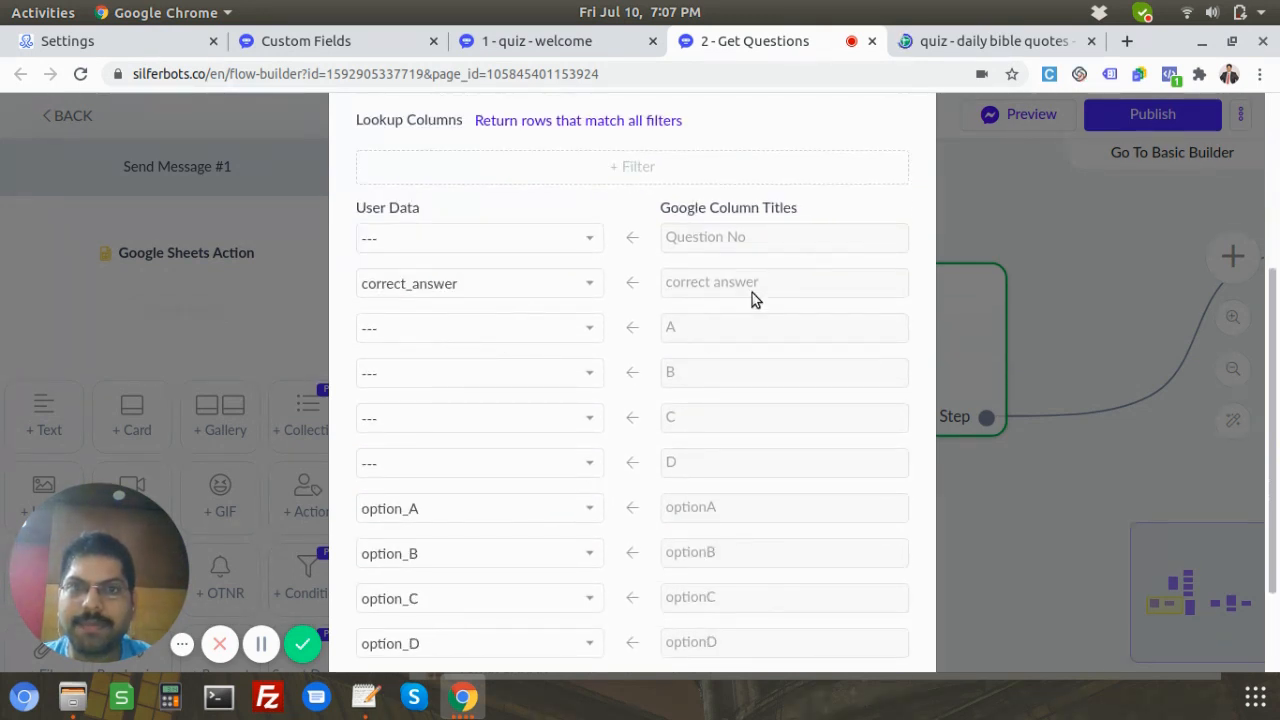
scroll(736, 500, "down", 2)
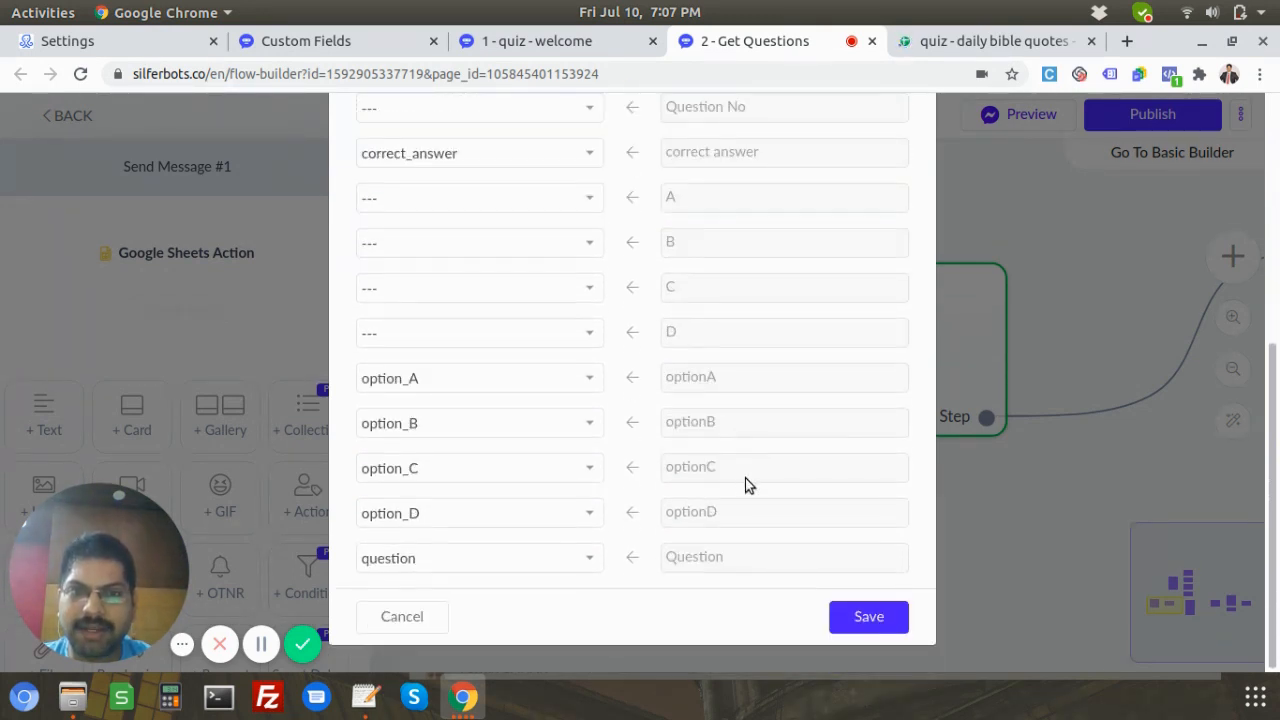
Review the question, correct answer and optionA to optionD columns in the questions DB sheet of the bible quiz spreadsheet.
key("ctrl+Tab")
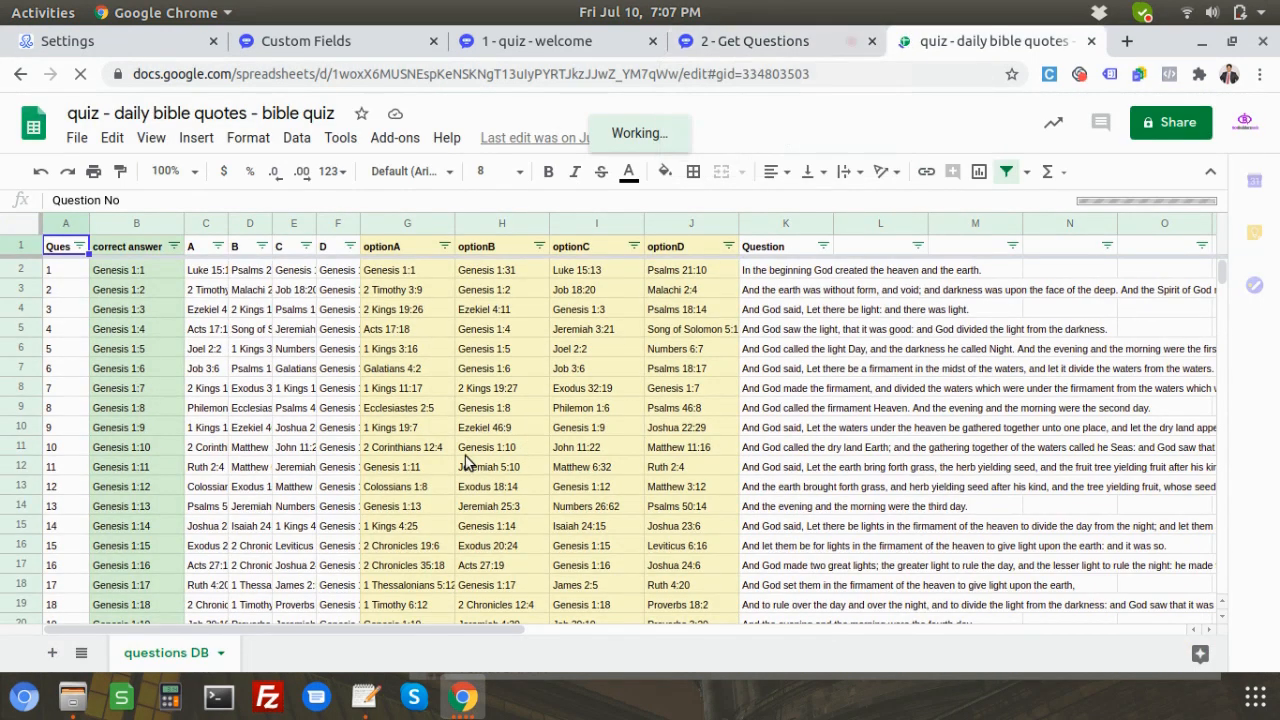
left_click(465, 456)
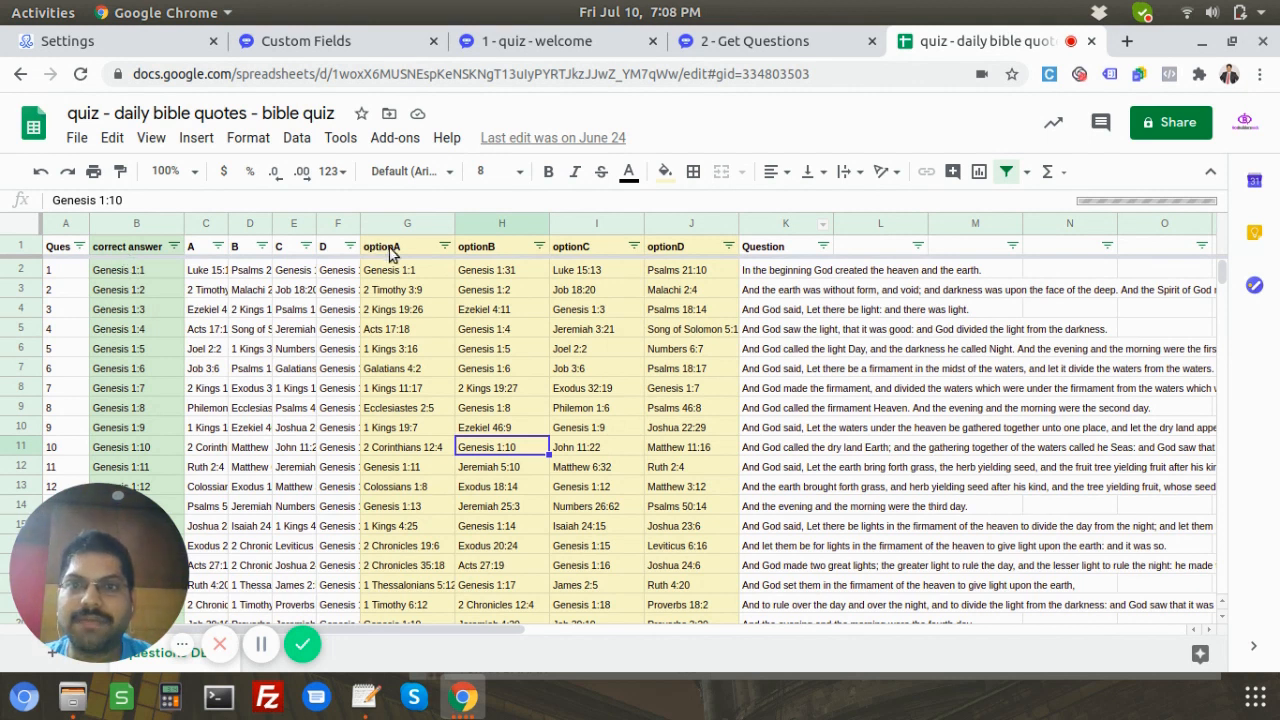
left_click(778, 256)
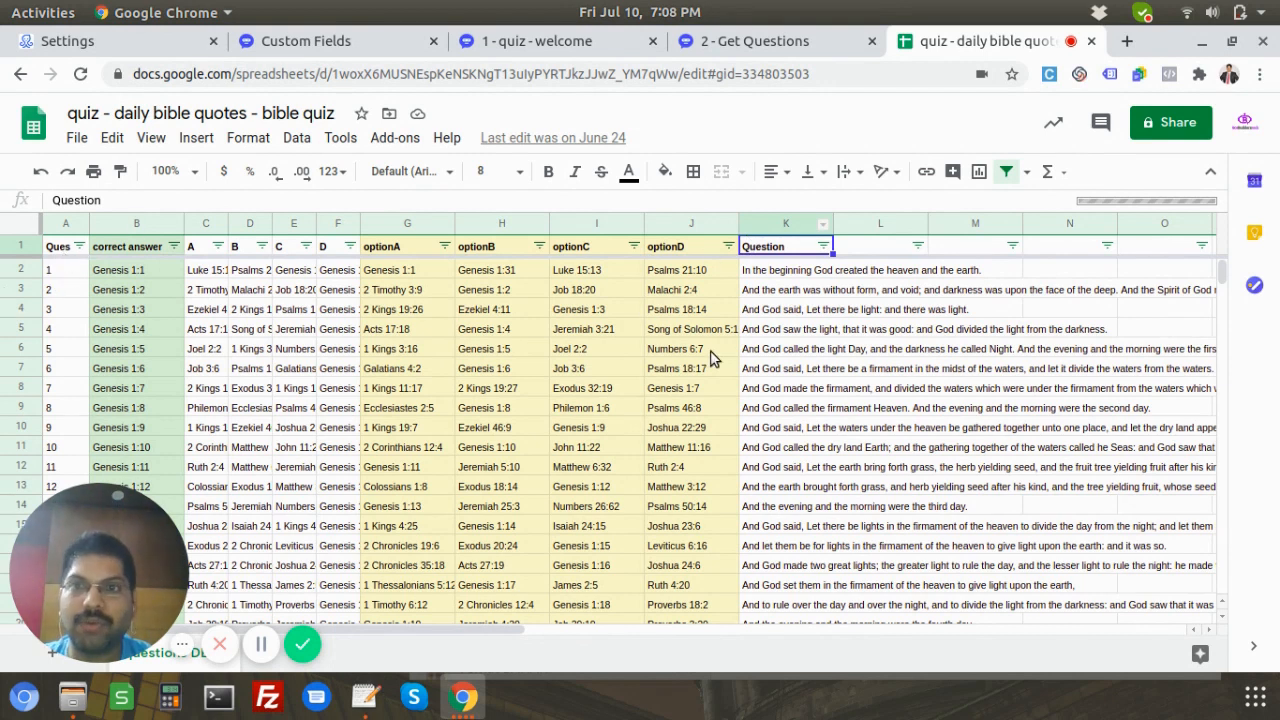
Review the Custom Fields page, covering the names and types of the user fields and the maxqno bot field.
left_click(312, 42)
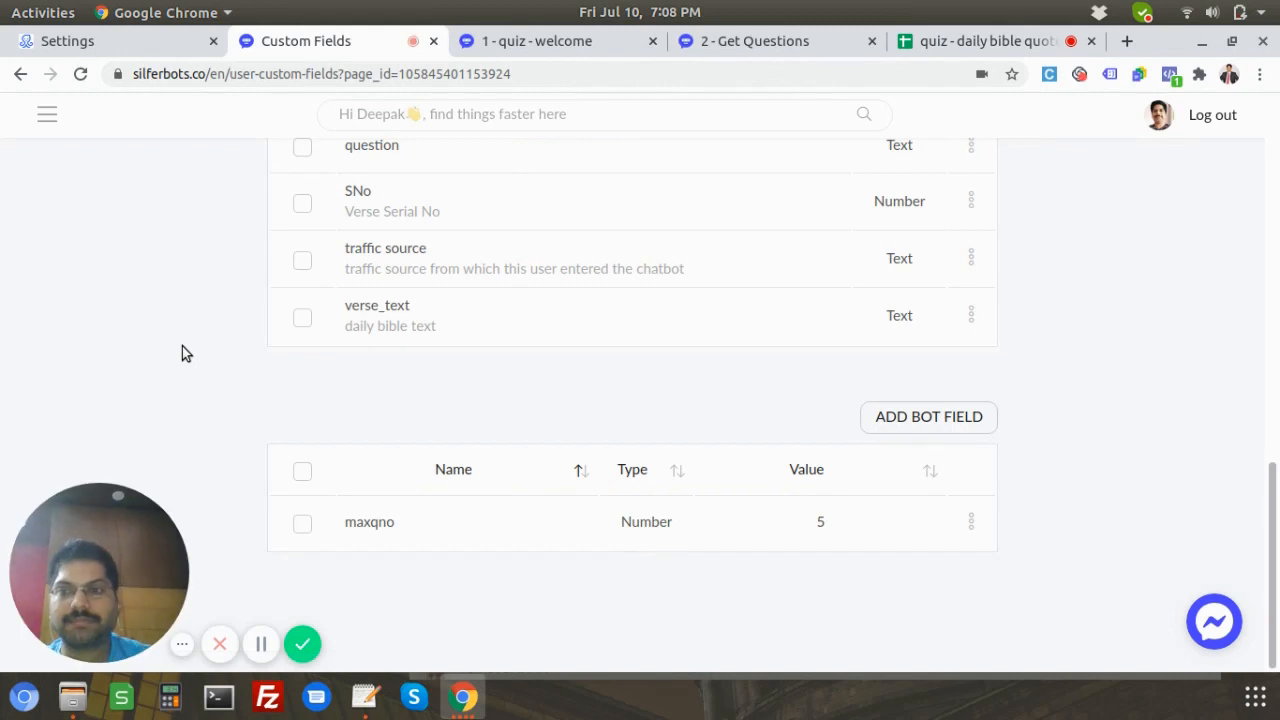
scroll(182, 346, "up", 2)
scroll(179, 343, "up", 5)
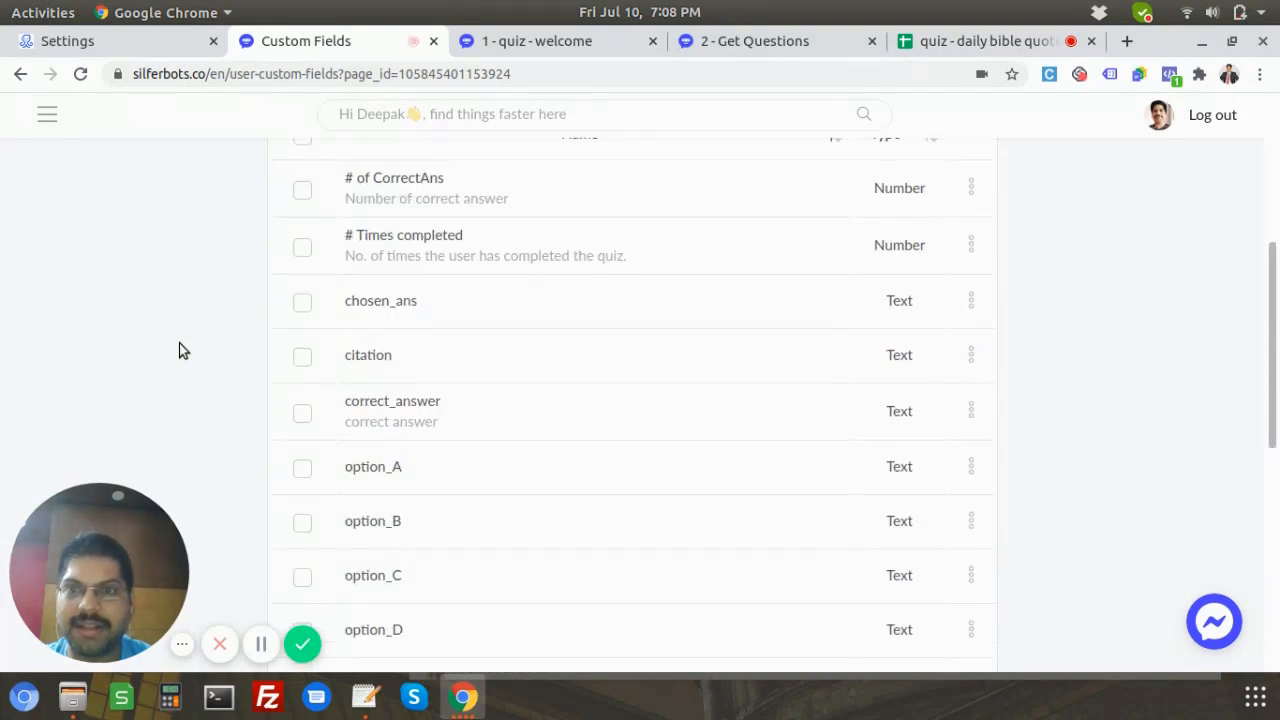
scroll(343, 309, "up", 3)
scroll(174, 289, "down", 2)
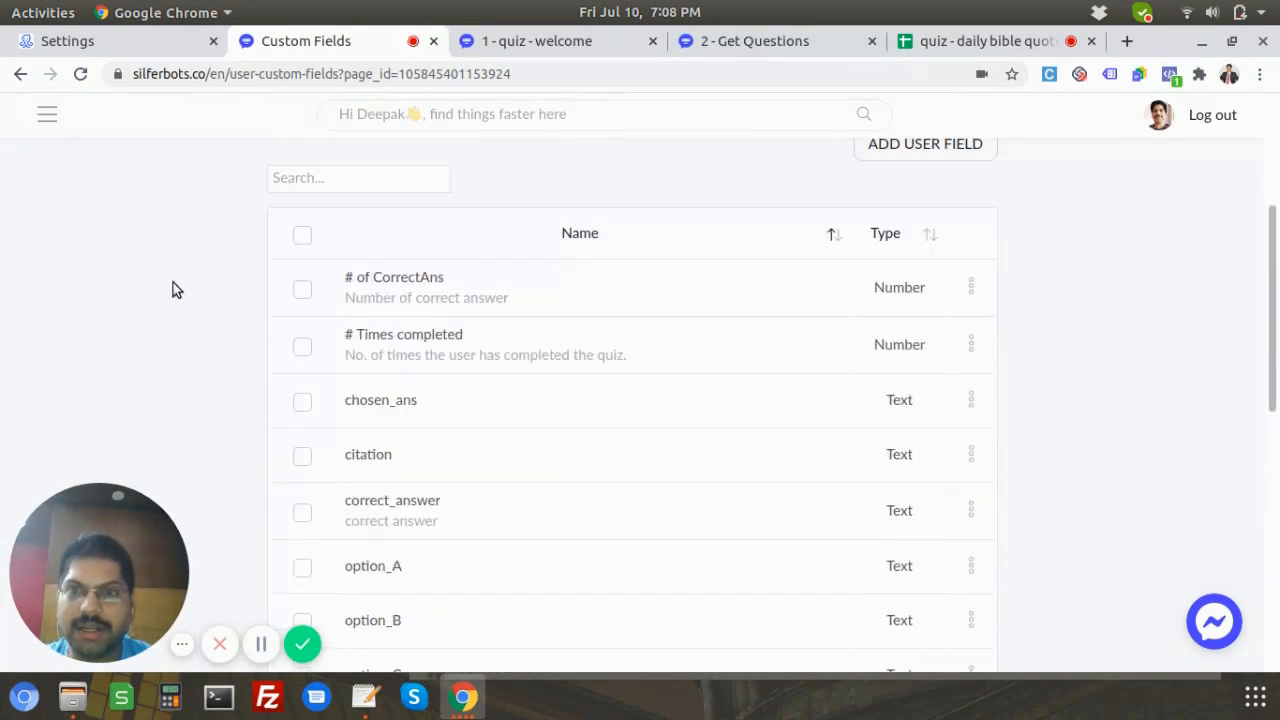
scroll(165, 300, "down", 3)
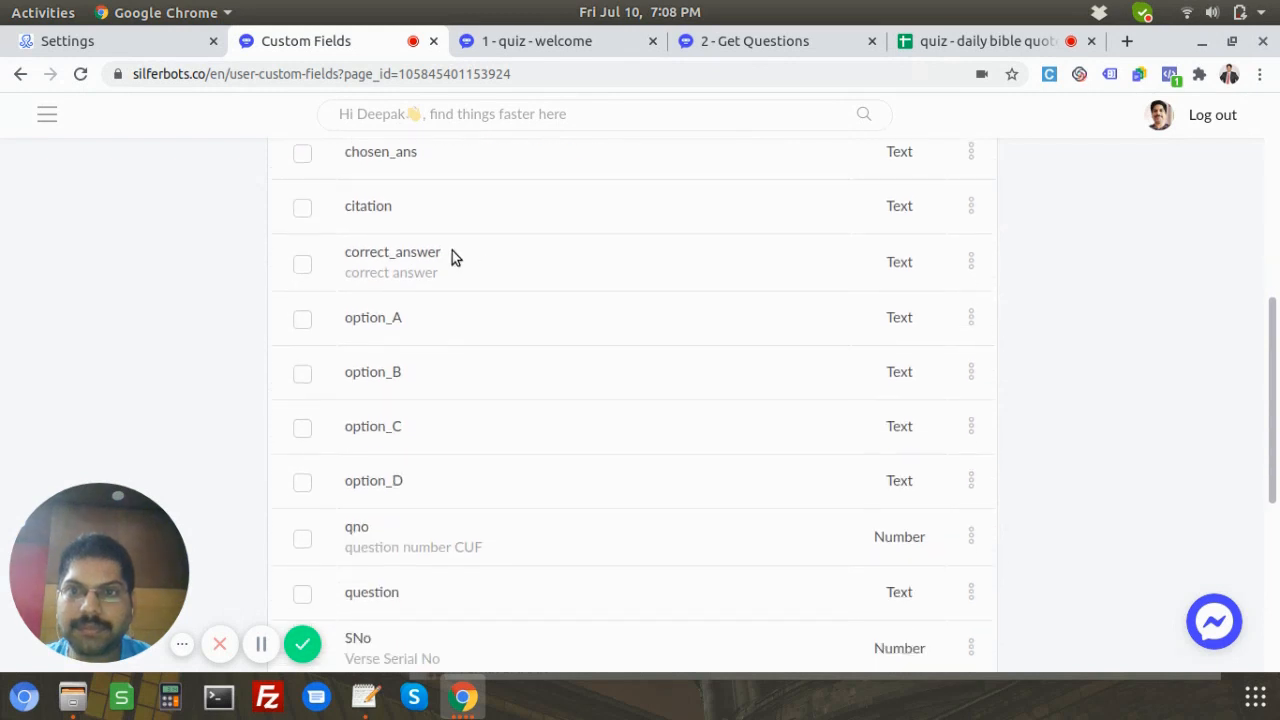
scroll(389, 260, "down", 2)
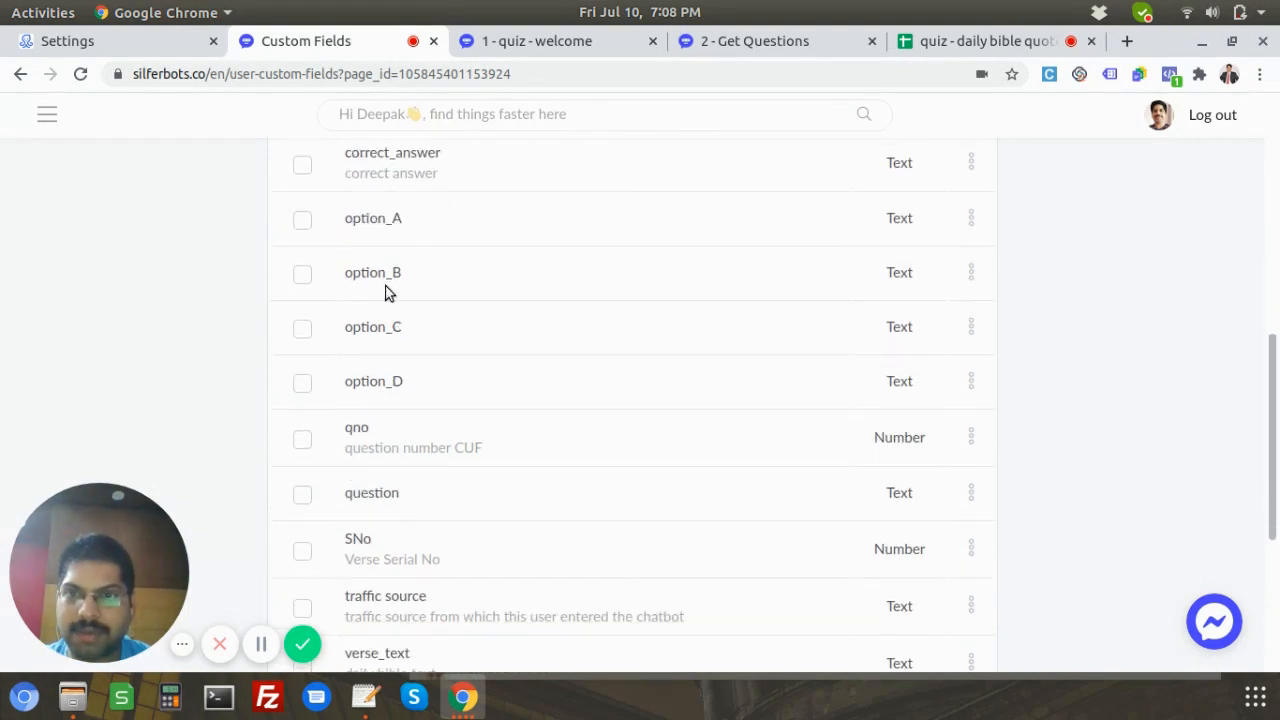
scroll(190, 276, "down", 3)
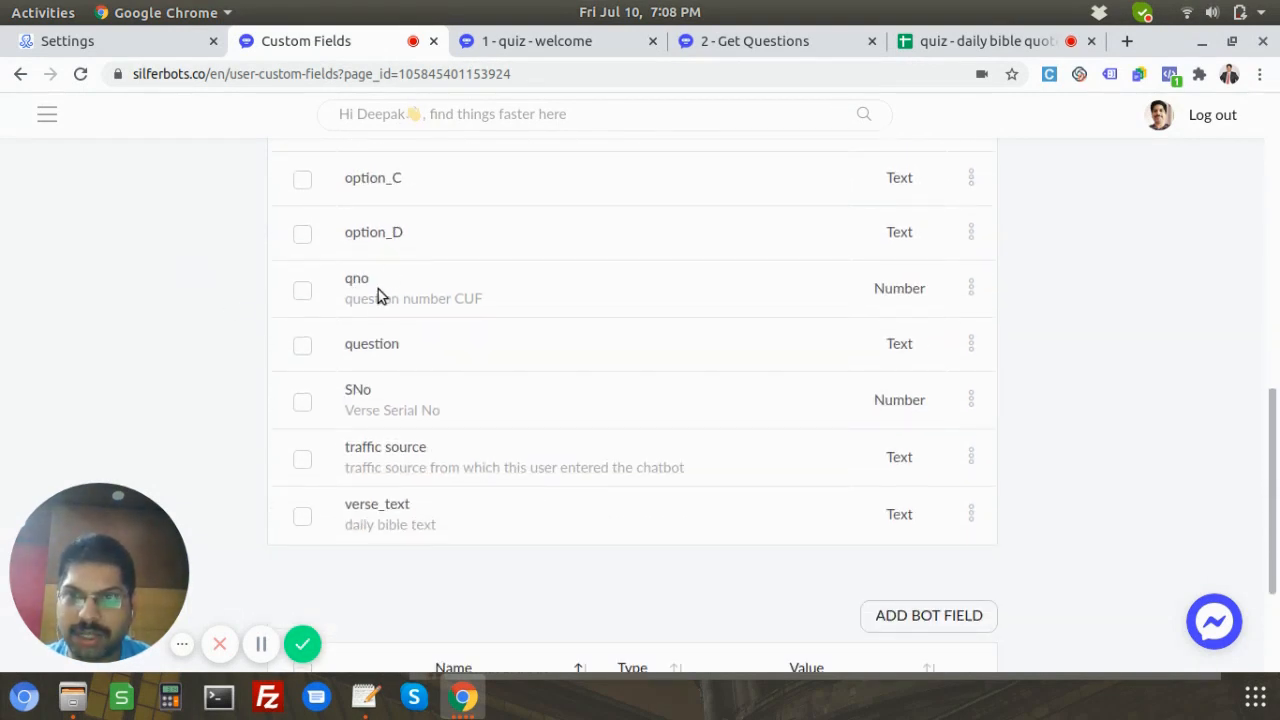
scroll(245, 378, "down", 3)
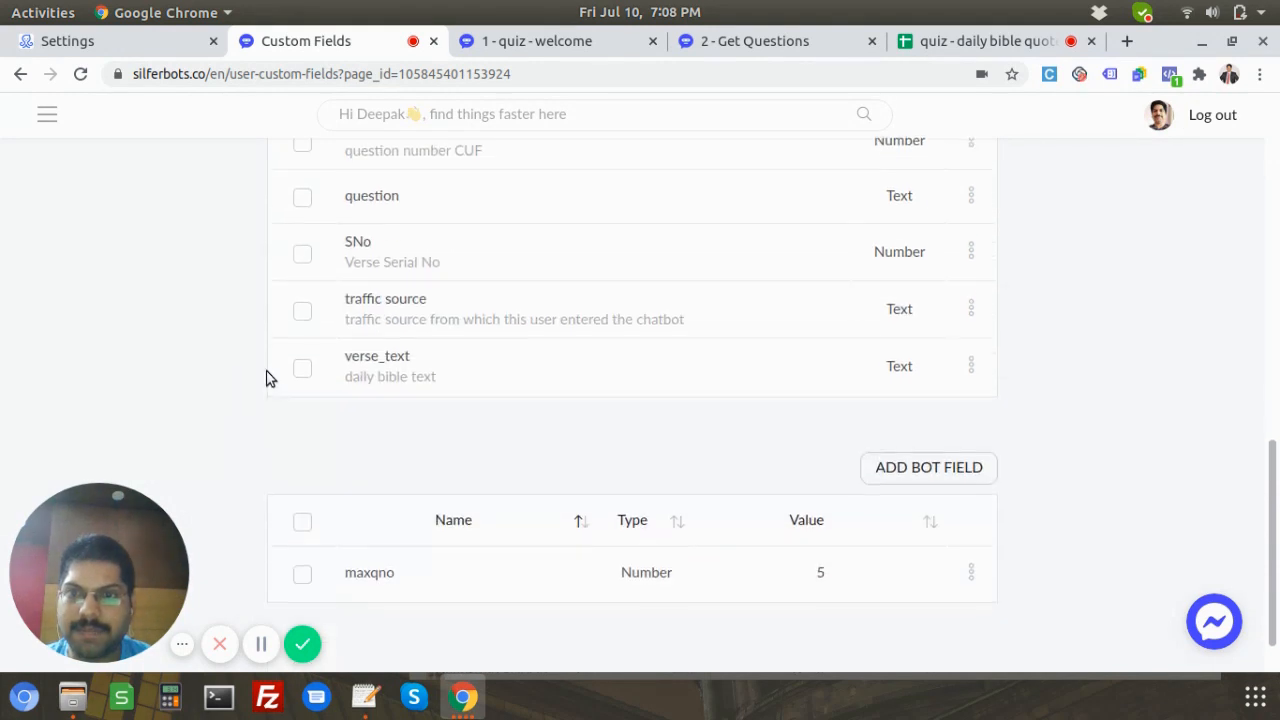
scroll(166, 366, "up", 3)
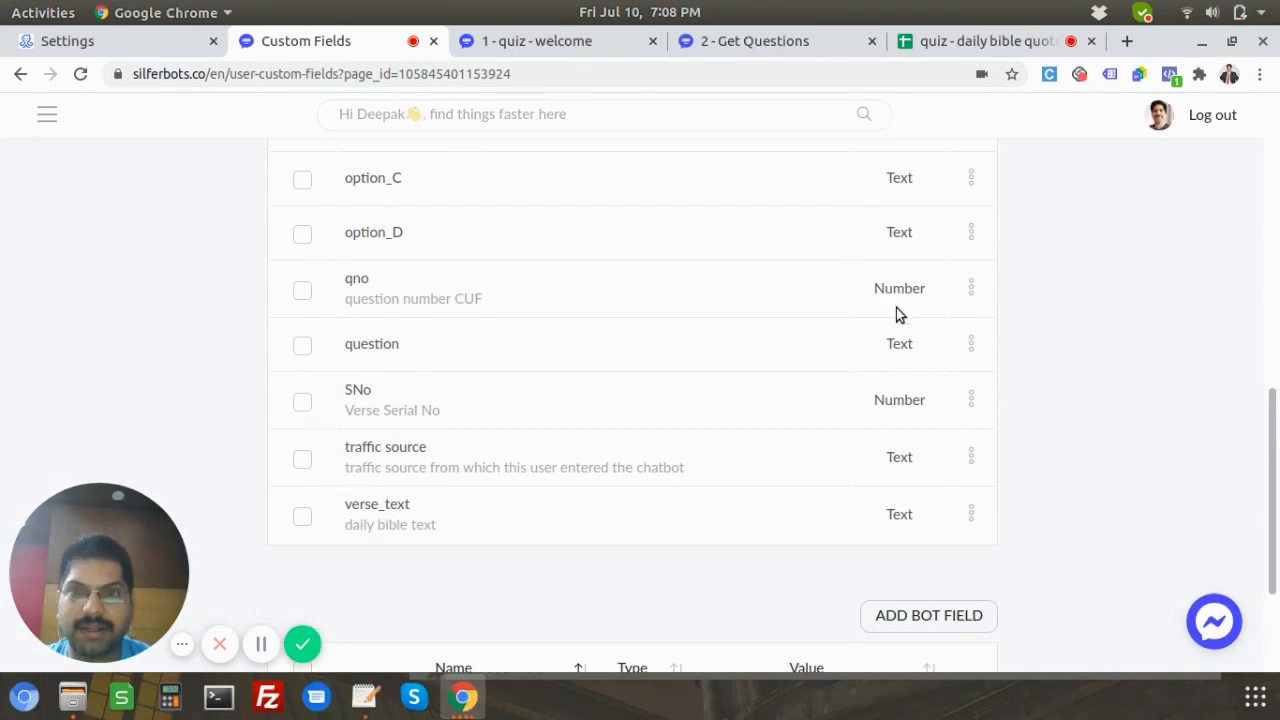
scroll(898, 289, "up", 3)
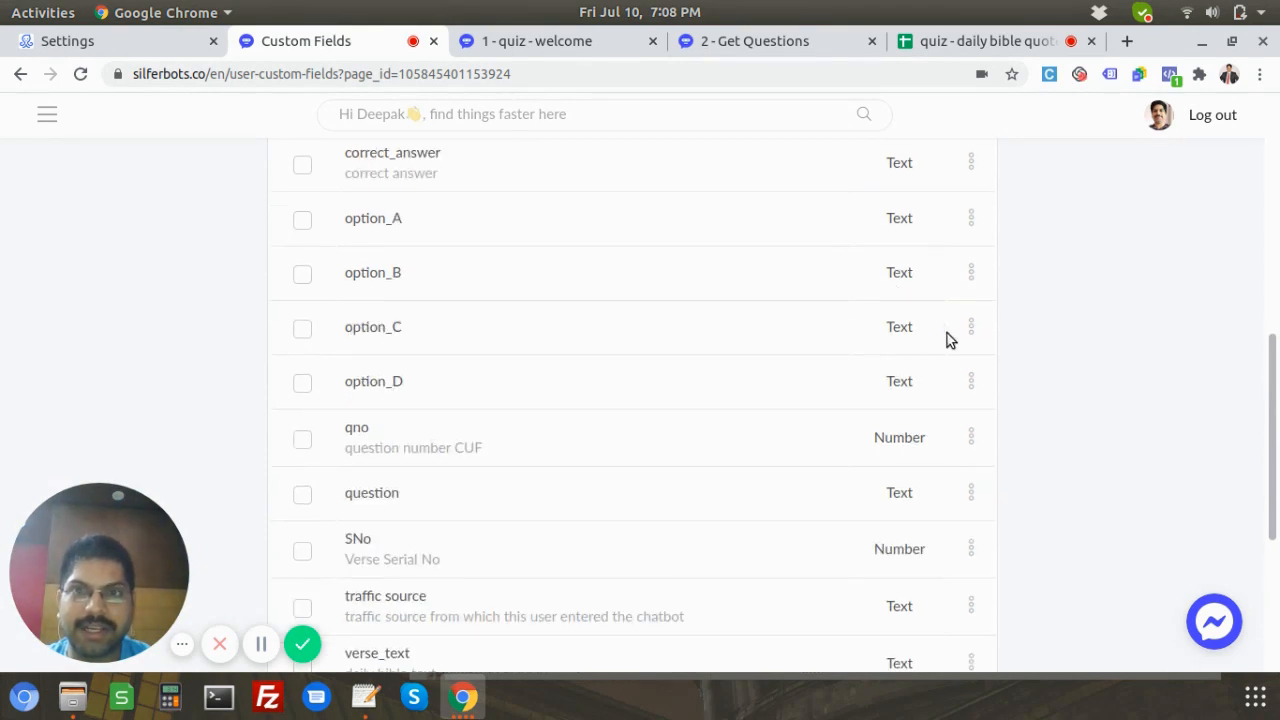
scroll(998, 325, "up", 4)
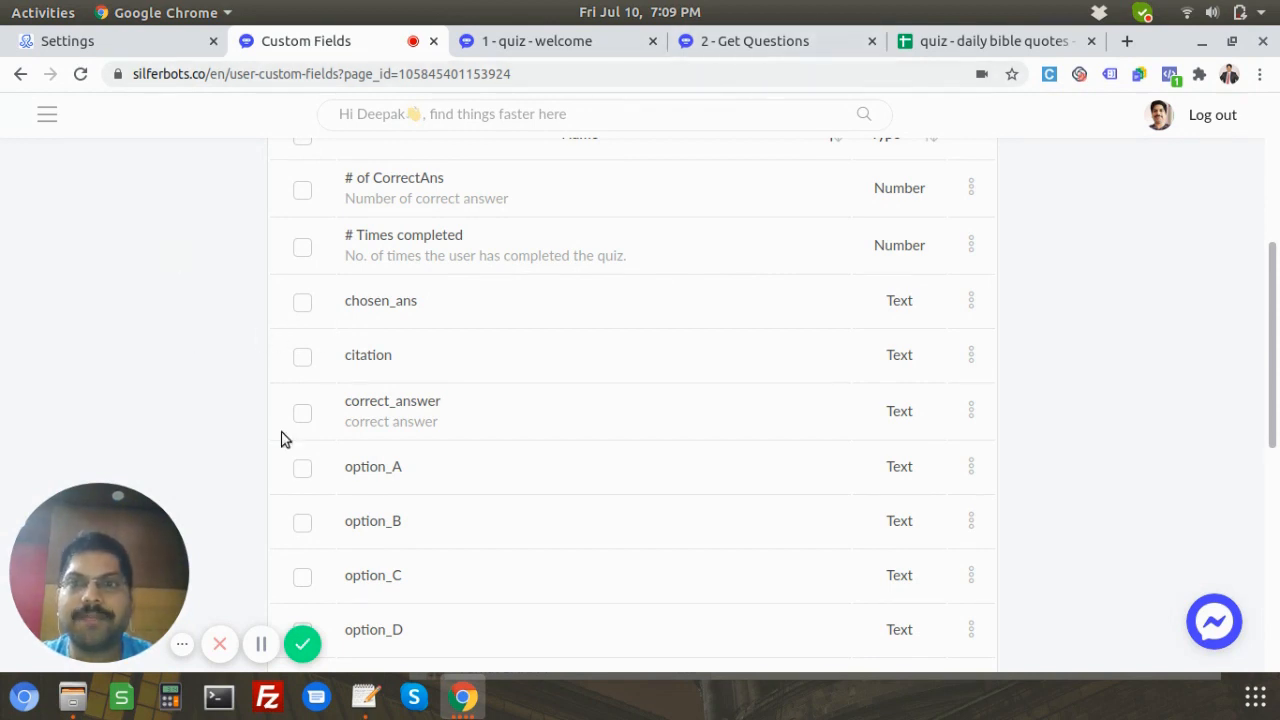
scroll(477, 372, "down", 1)
scroll(477, 372, "down", 4)
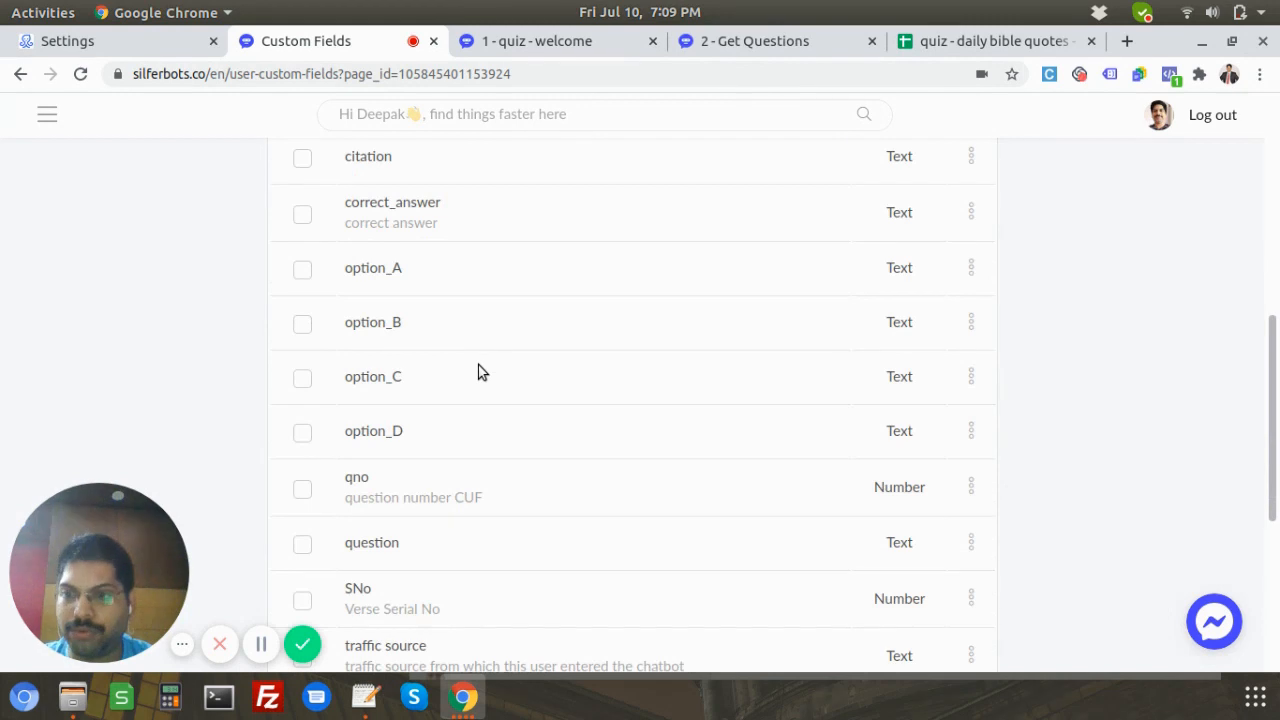
scroll(477, 370, "up", 2)
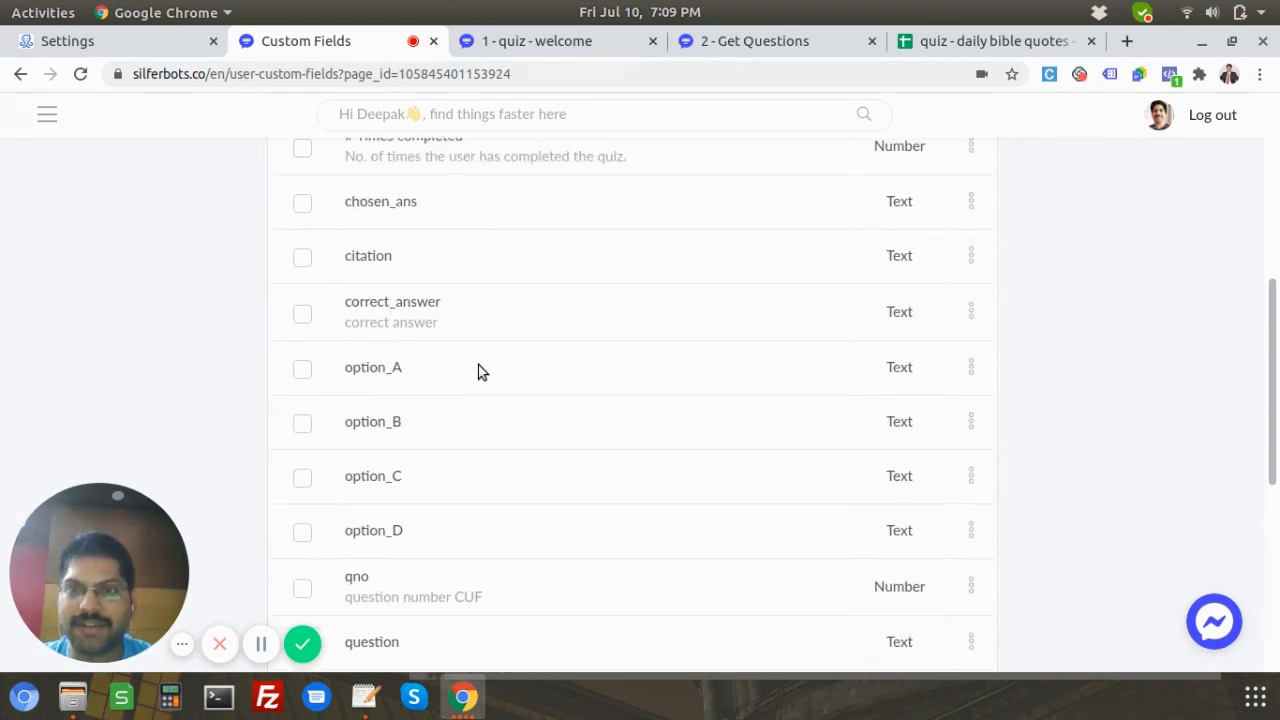
scroll(477, 369, "down", 2)
Review the Google Sheets action's type, spreadsheet, worksheet and column mapping in the 2 - Get Questions flow, and close it without saving.
left_click(955, 40)
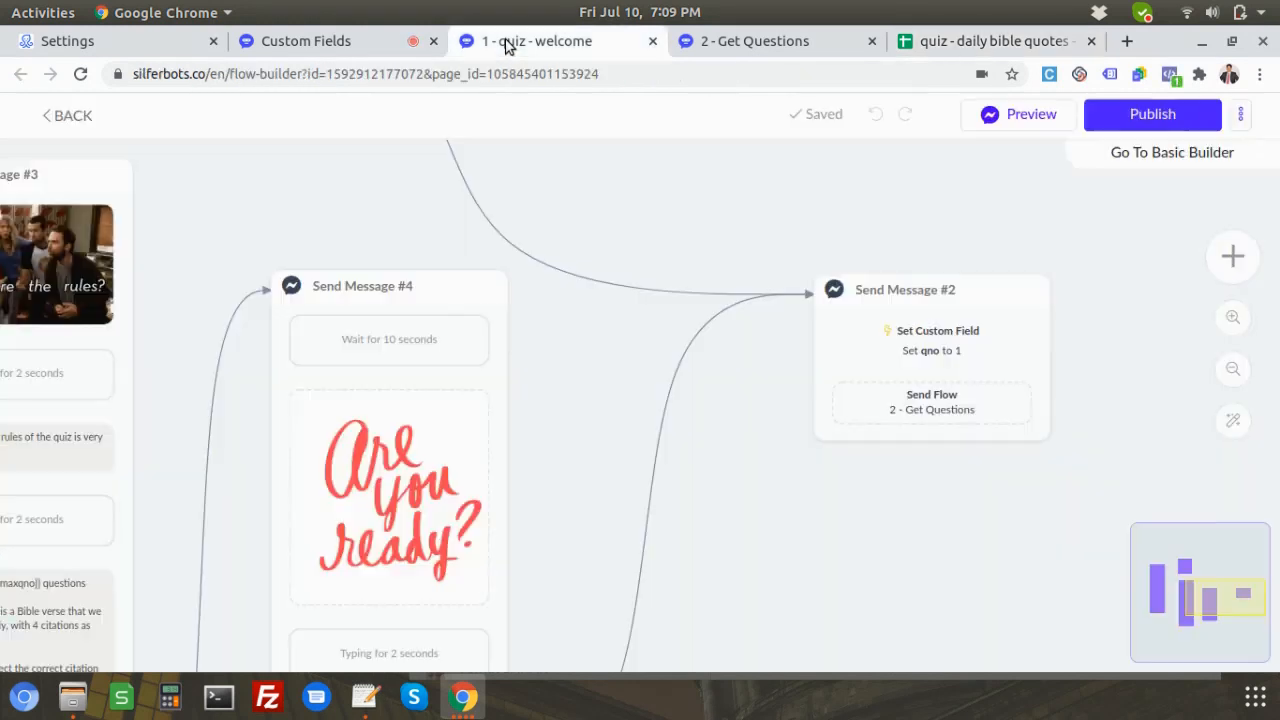
left_click(507, 43)
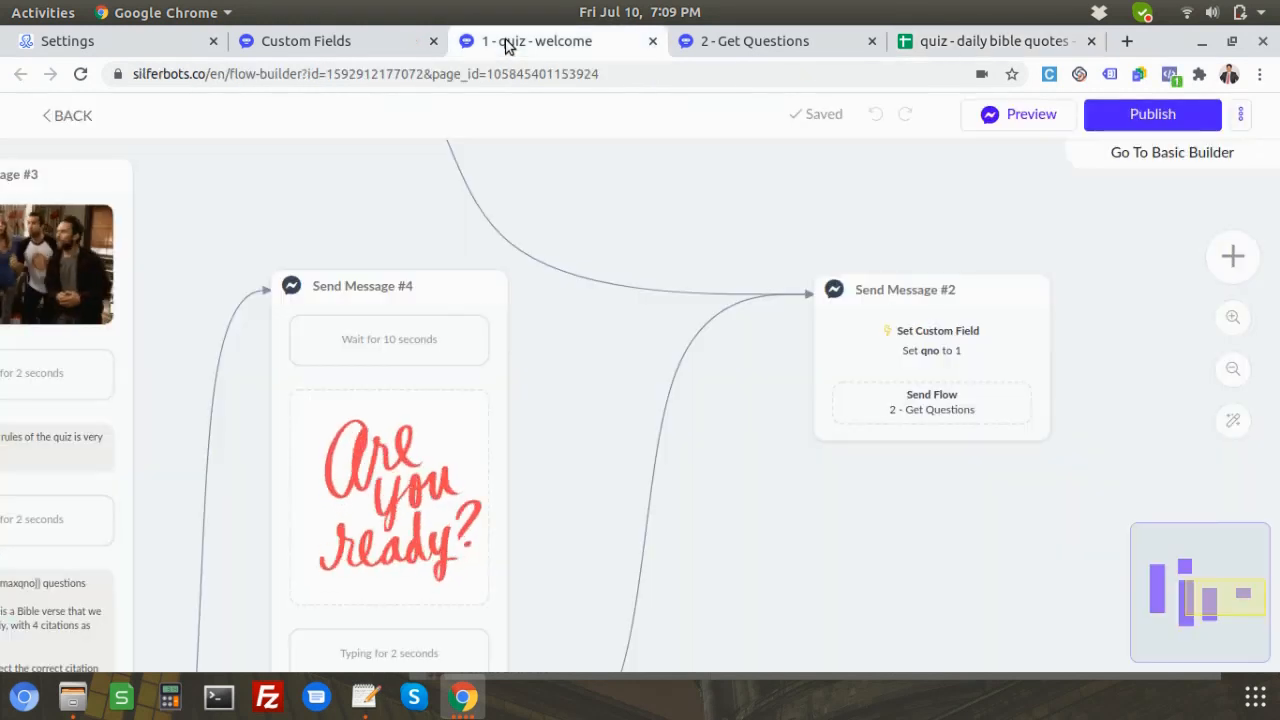
left_click(716, 42)
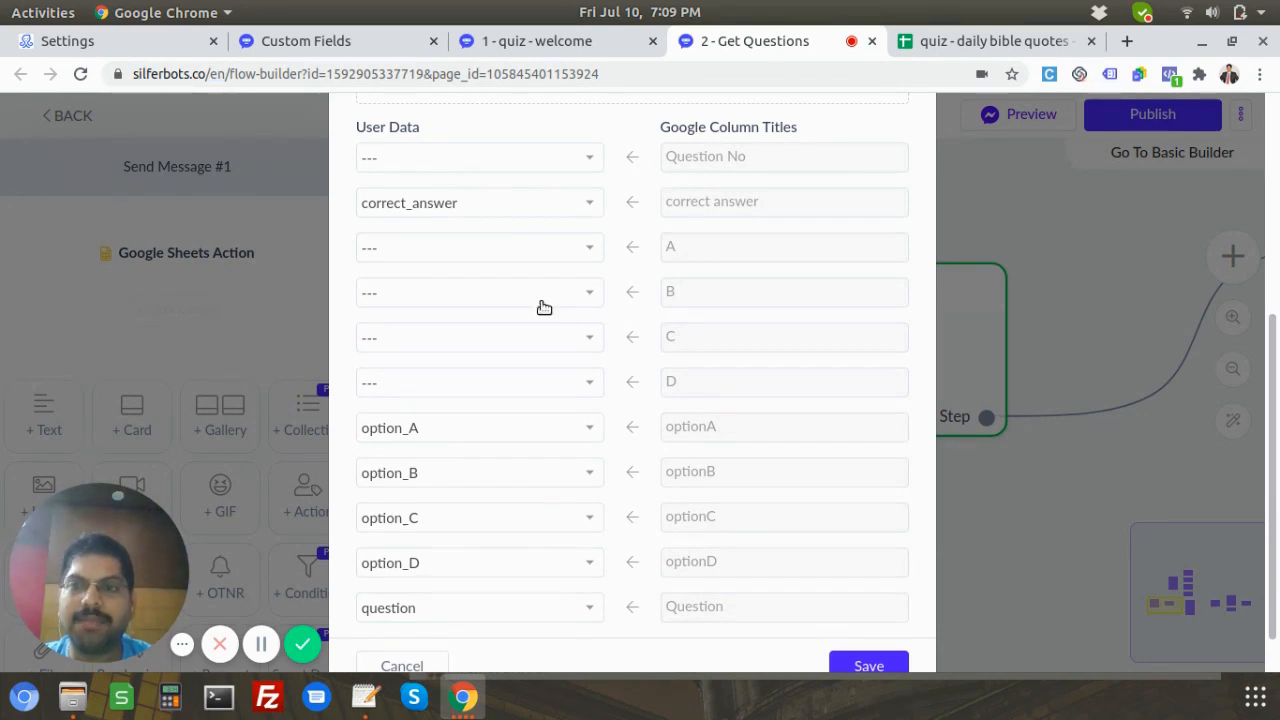
scroll(541, 306, "up", 2)
scroll(544, 307, "up", 5)
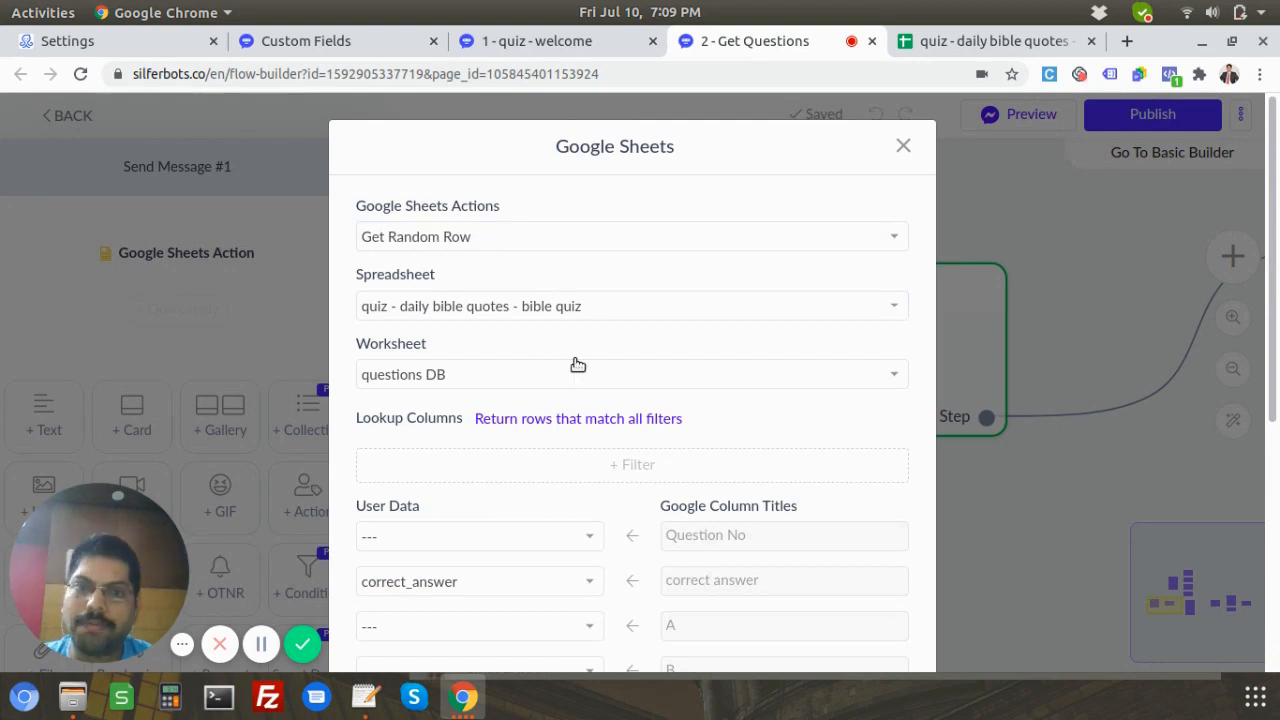
scroll(578, 365, "down", 2)
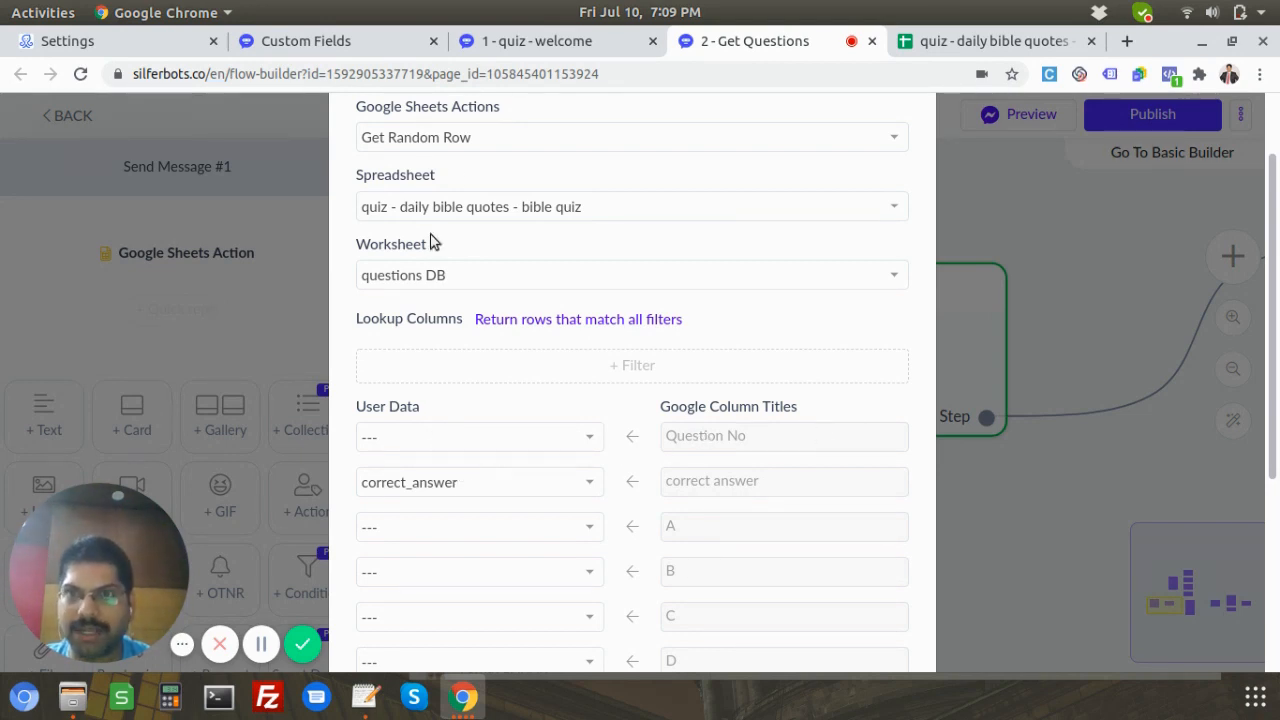
left_click(463, 140)
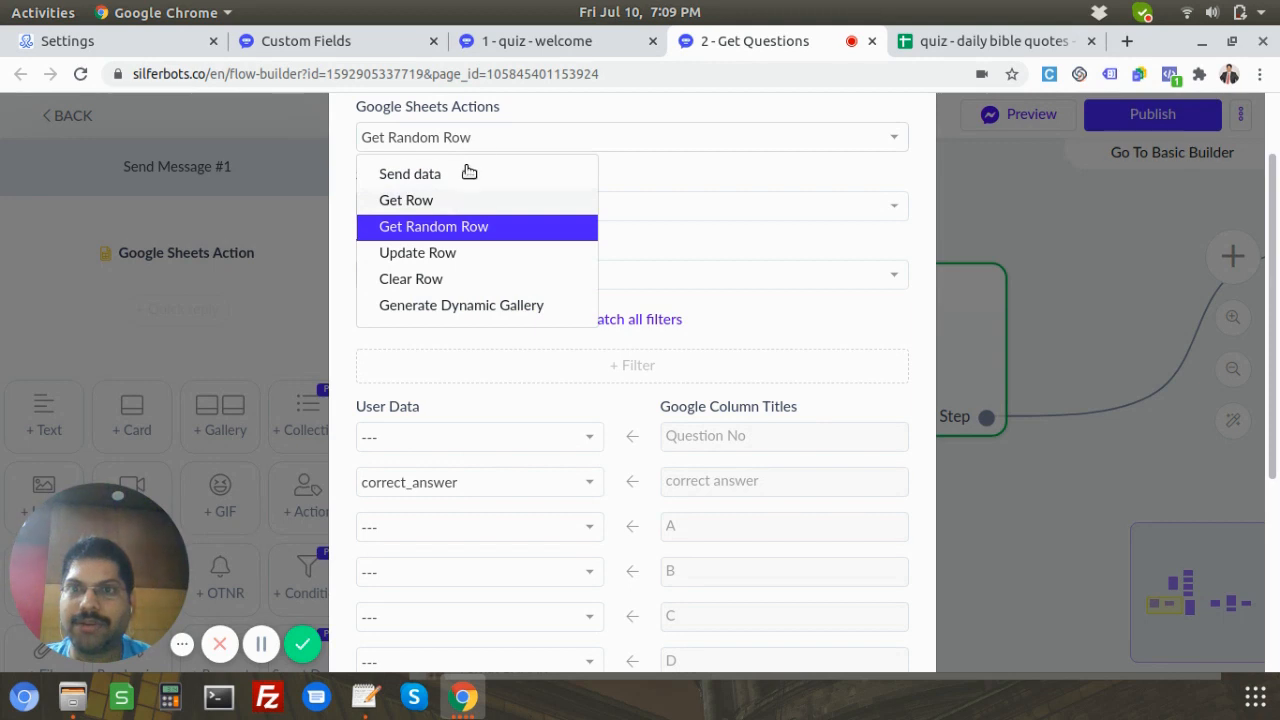
left_click(495, 108)
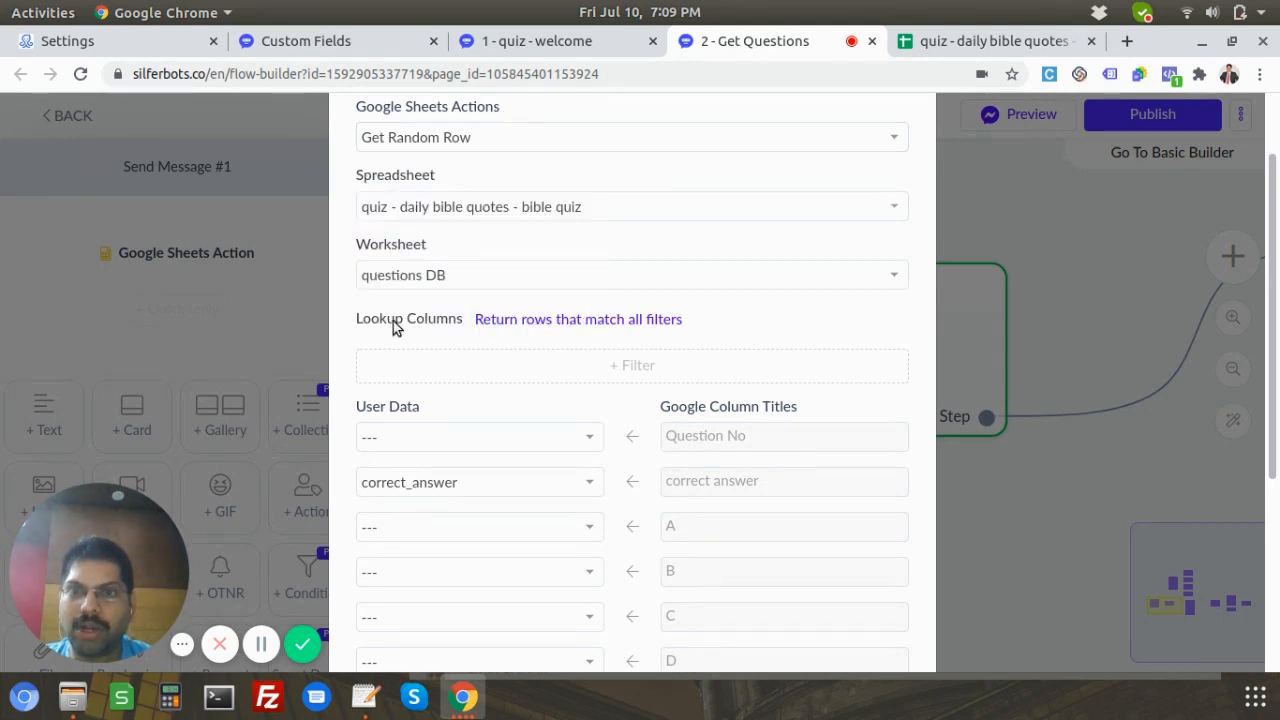
scroll(456, 329, "down", 3)
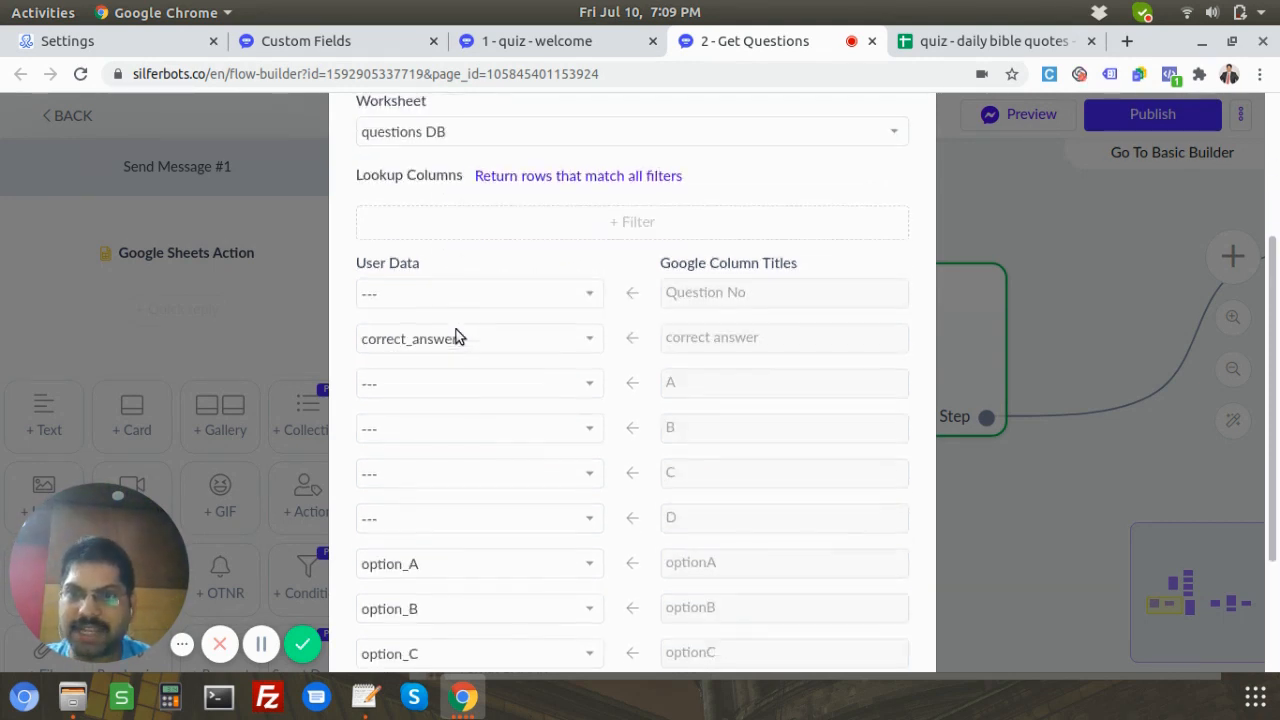
scroll(605, 340, "down", 2)
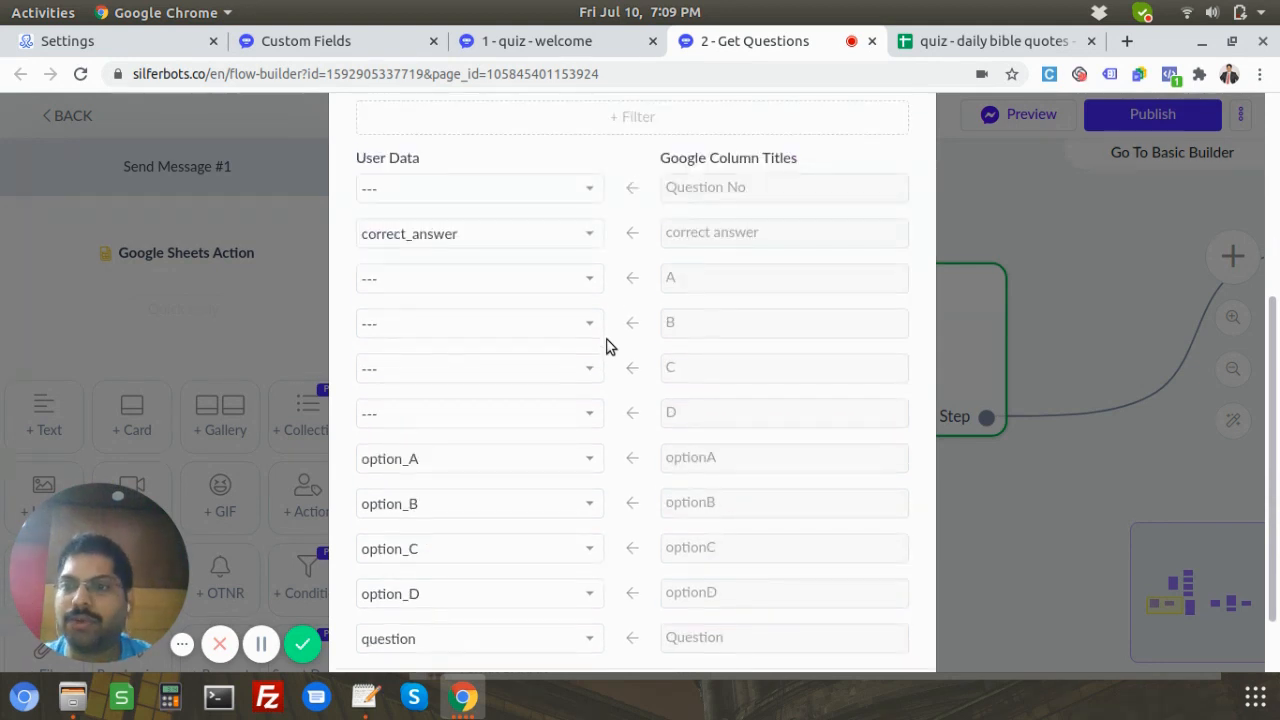
scroll(600, 357, "down", 2)
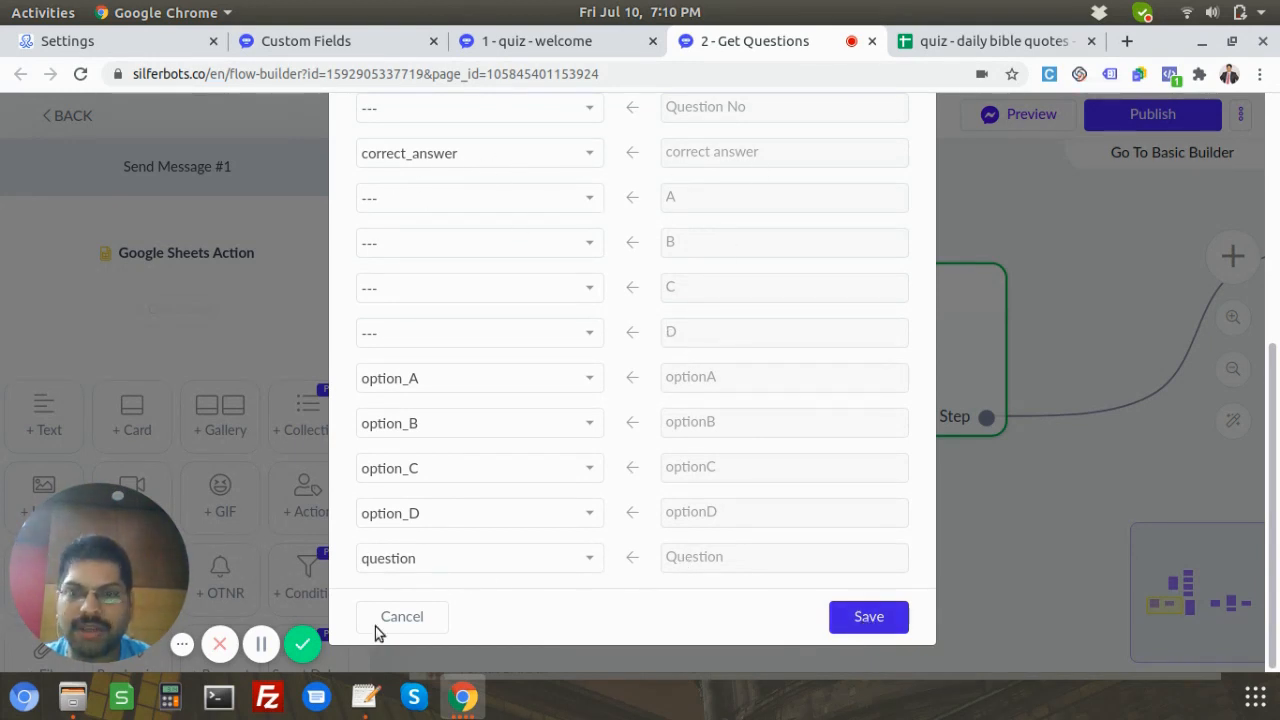
left_click(402, 616)
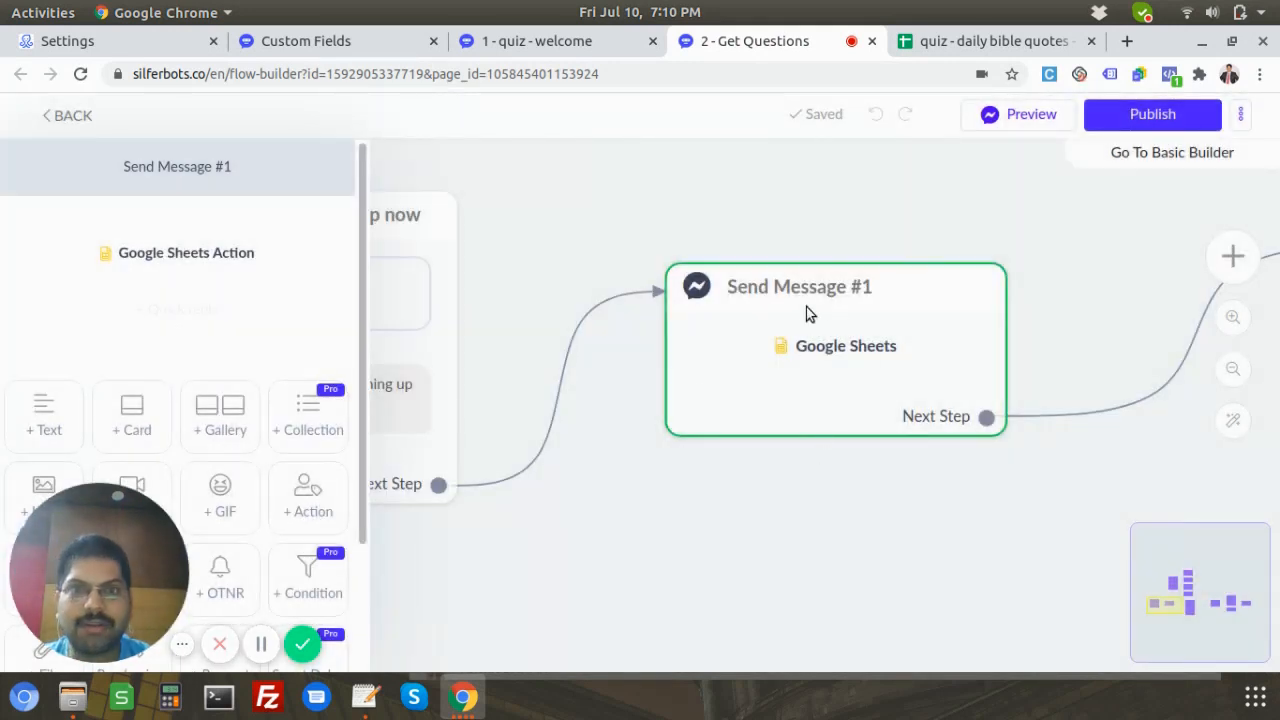
Follow the connection from Send Message #1 to Send Message #5 and examine its question text and four answer options.
left_click(557, 533)
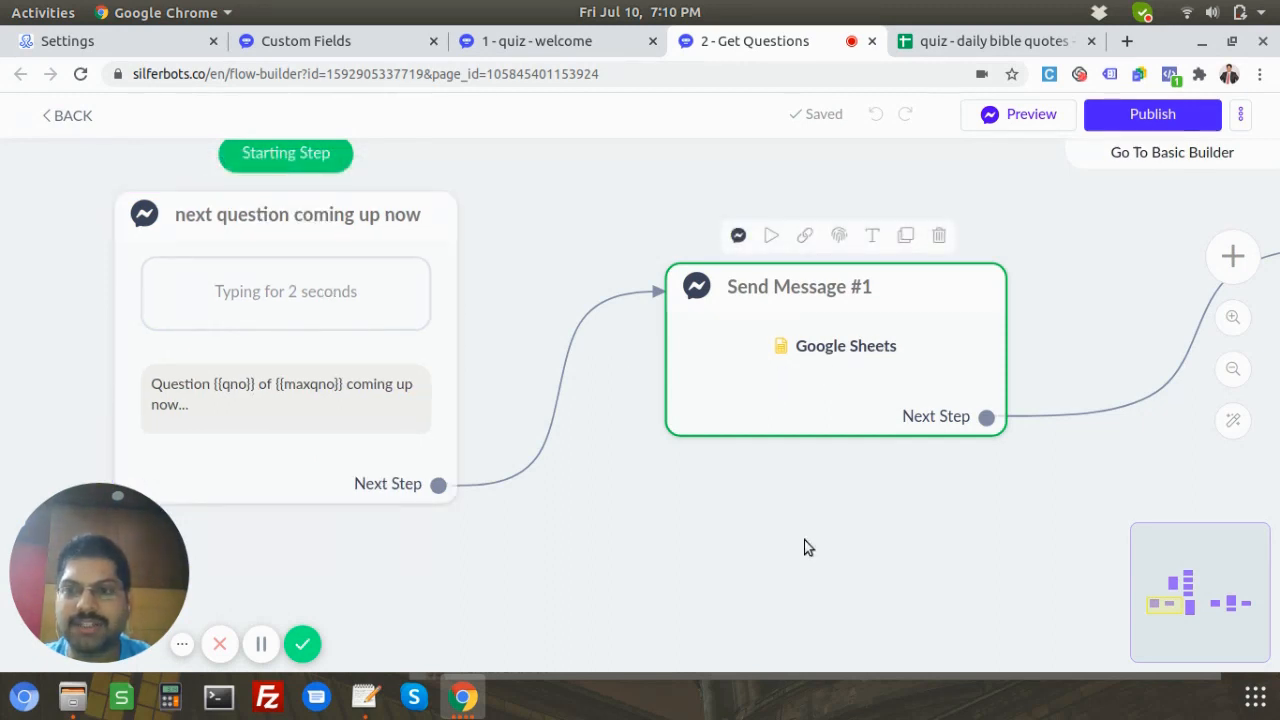
left_click_drag(1040, 509, 648, 516)
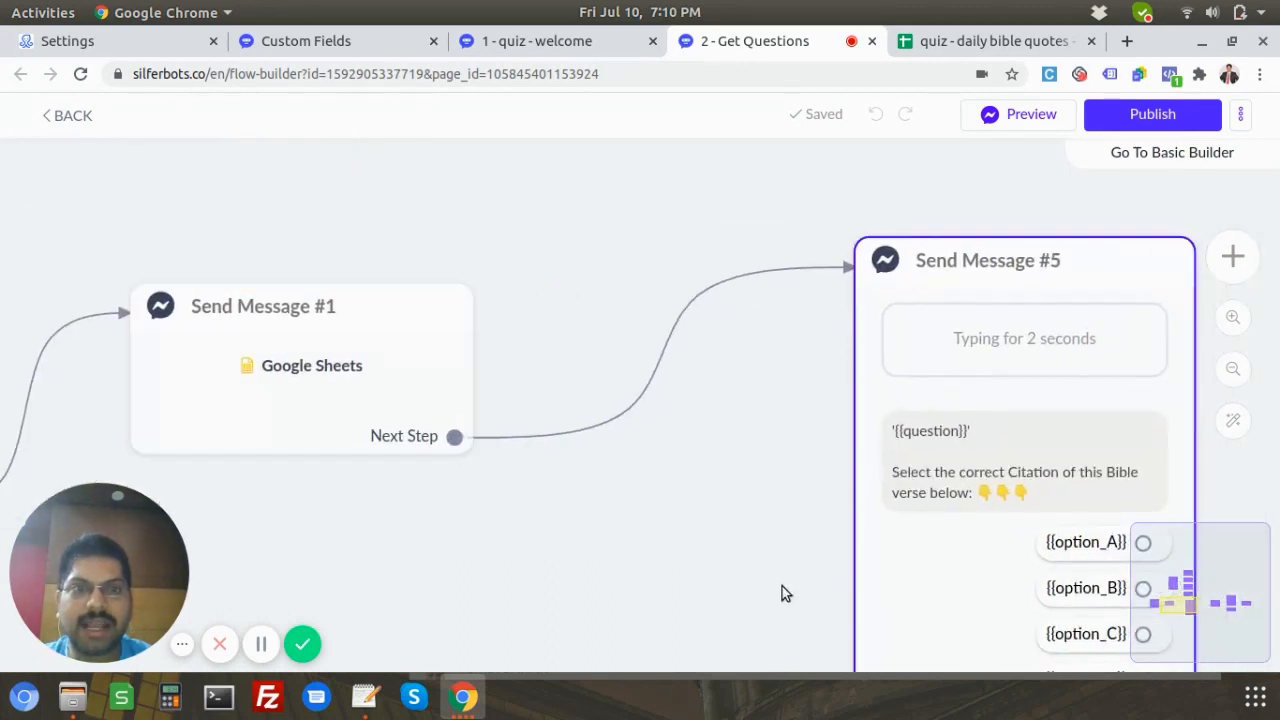
left_click_drag(783, 594, 508, 460)
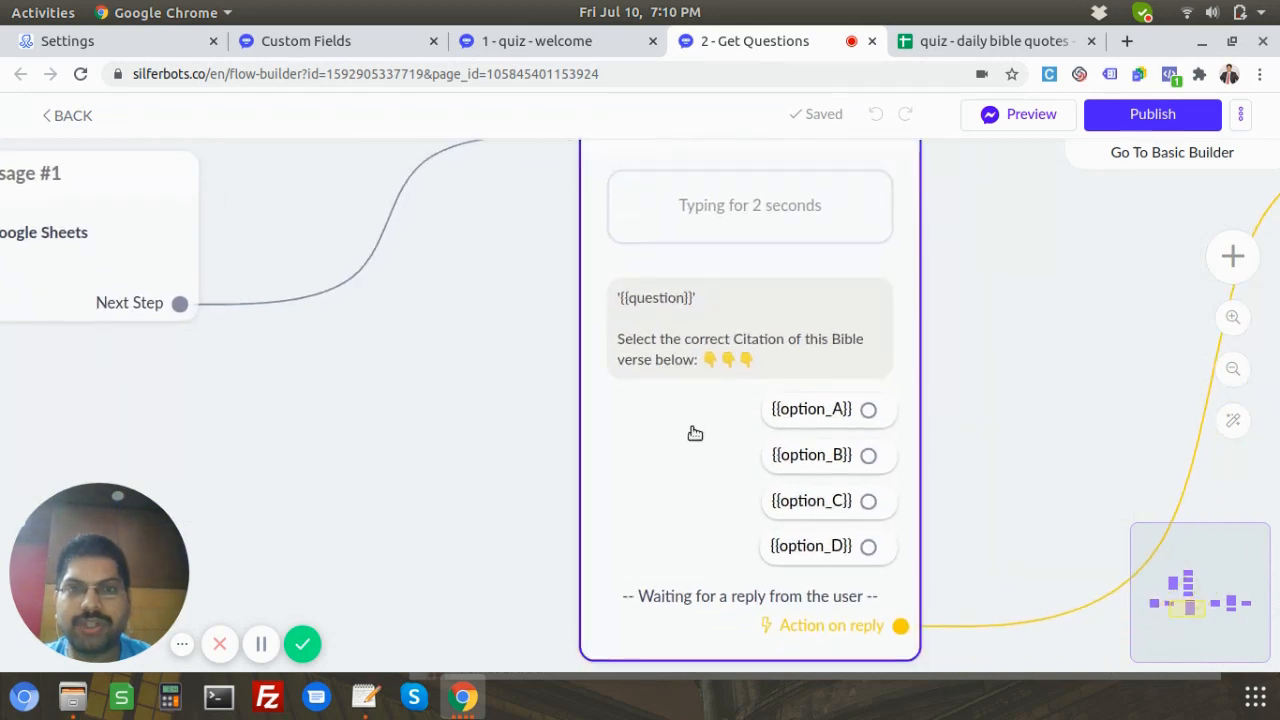
scroll(694, 434, "down", 1)
scroll(699, 438, "up", 2)
scroll(699, 438, "up", 1)
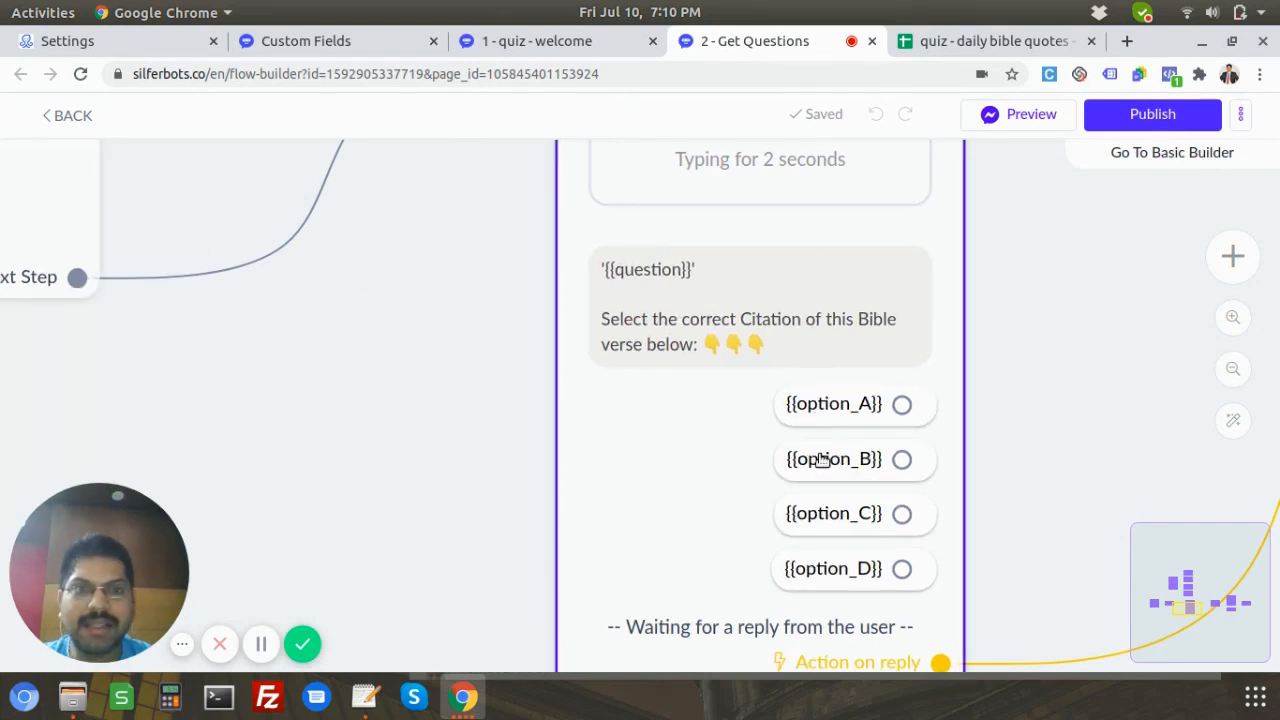
Open Send Message #5 for editing and inspect its question text block and reply settings.
left_click(699, 457)
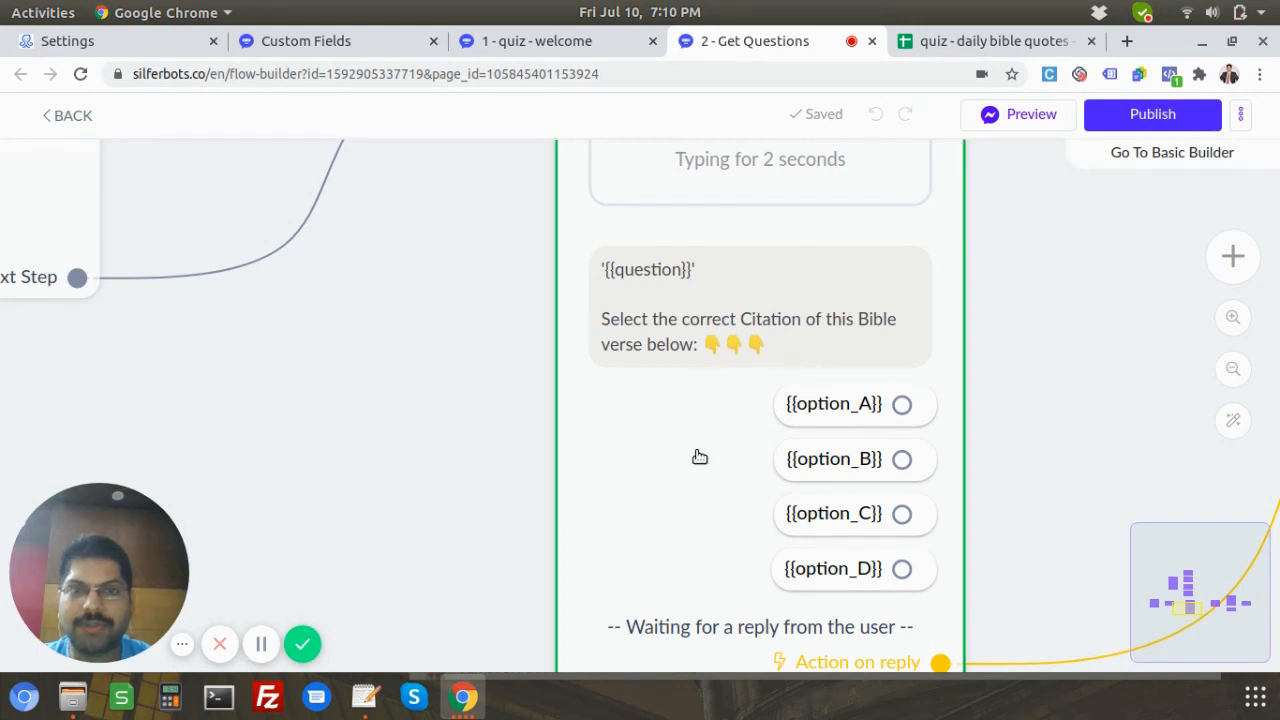
left_click(729, 368)
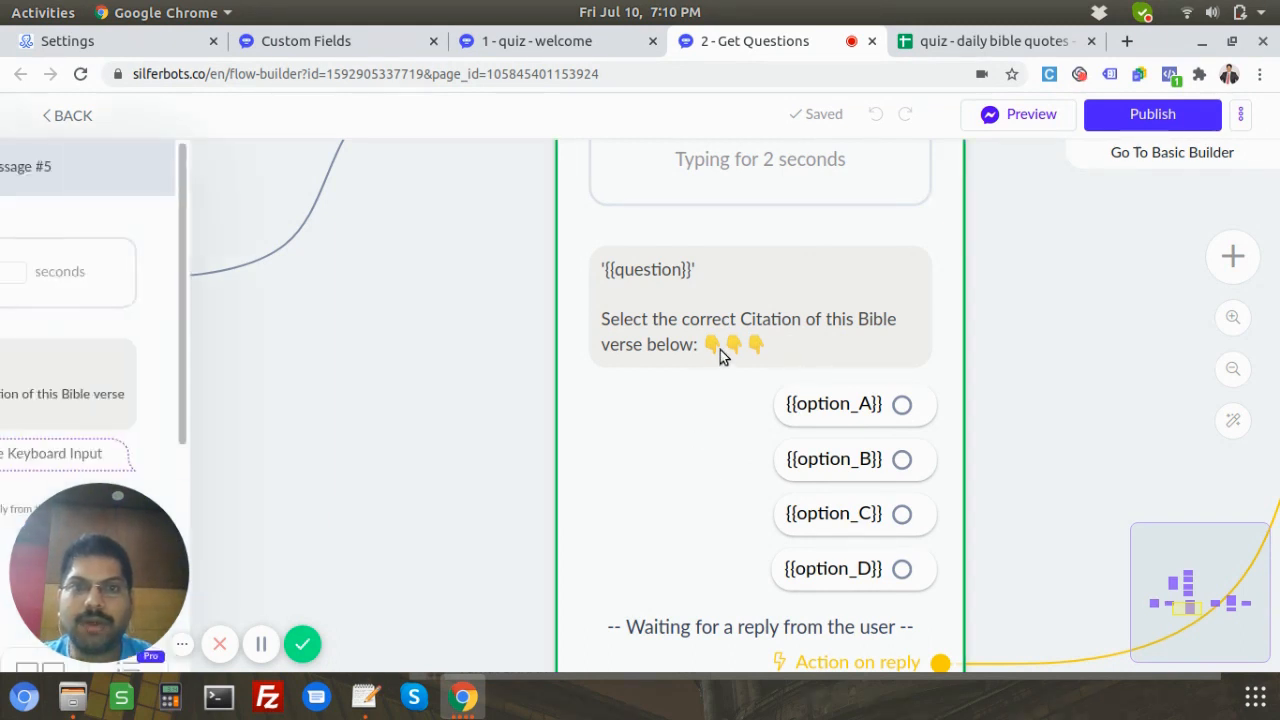
scroll(220, 338, "down", 1)
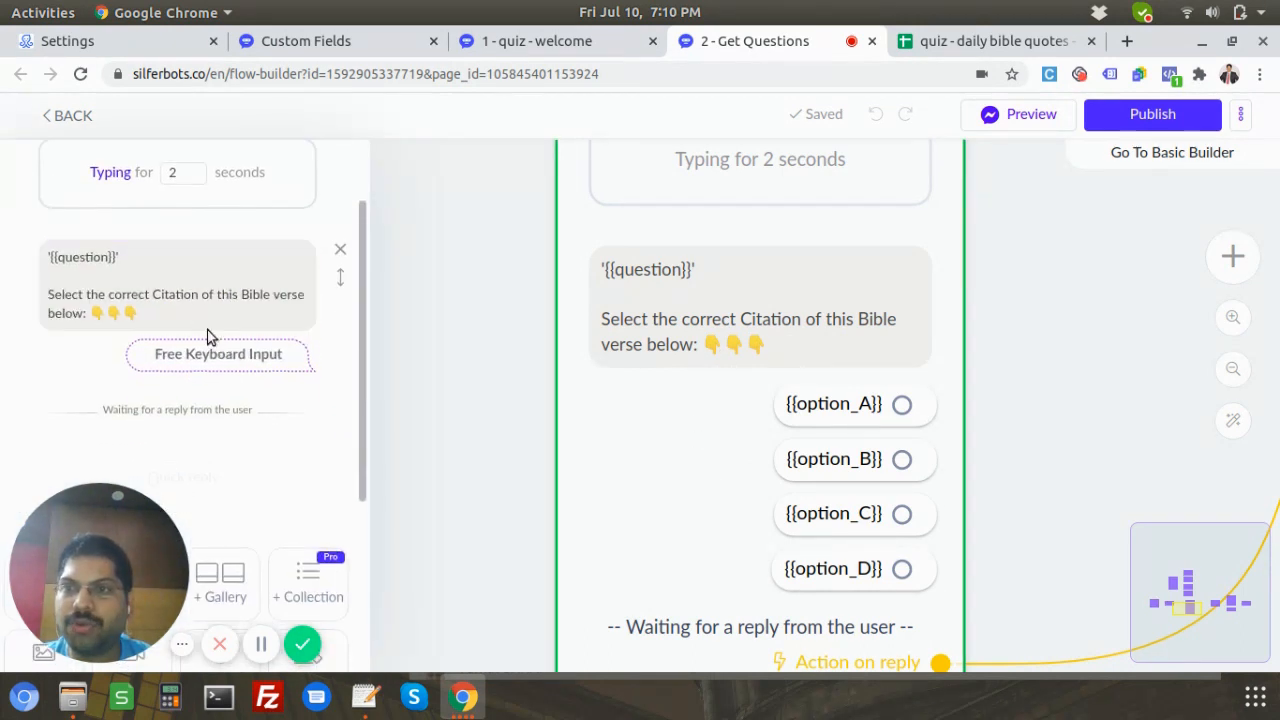
left_click_drag(102, 556, 1143, 175)
left_click(145, 415)
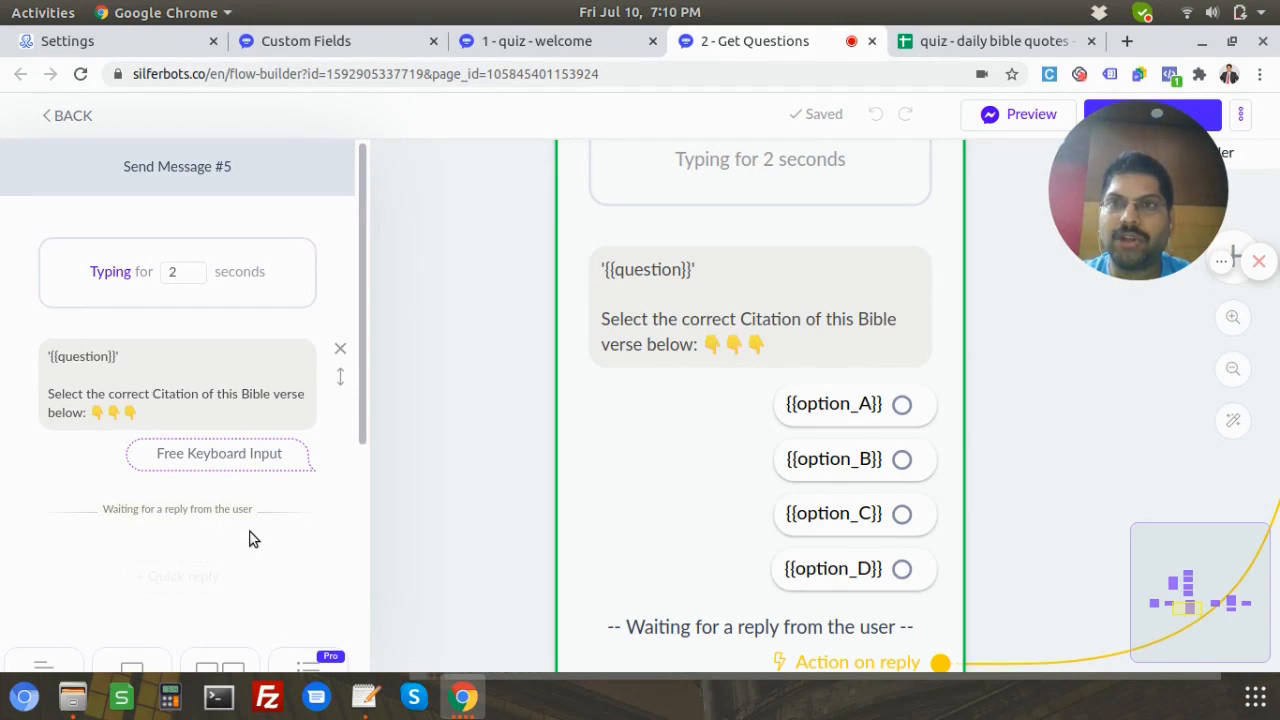
Return to the Custom Fields page and look over the chosen_ans, correct_answer and option user fields.
left_click(361, 38)
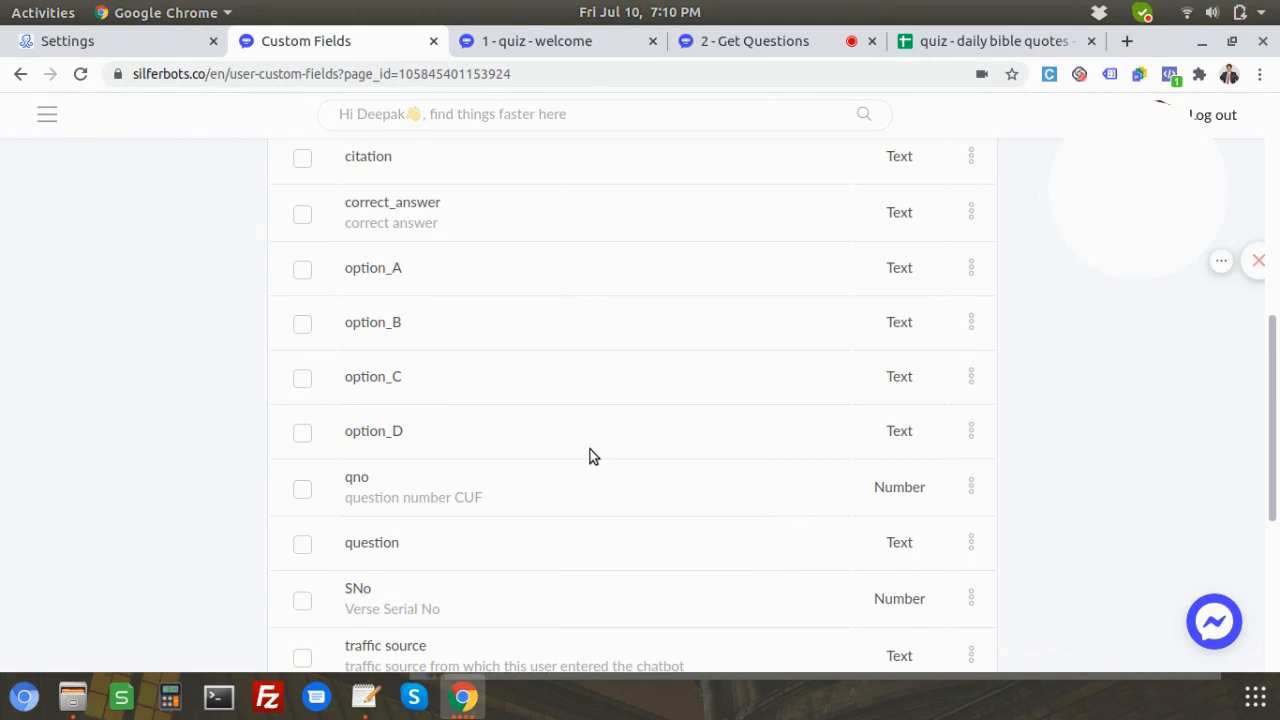
scroll(195, 450, "down", 3)
scroll(203, 435, "up", 2)
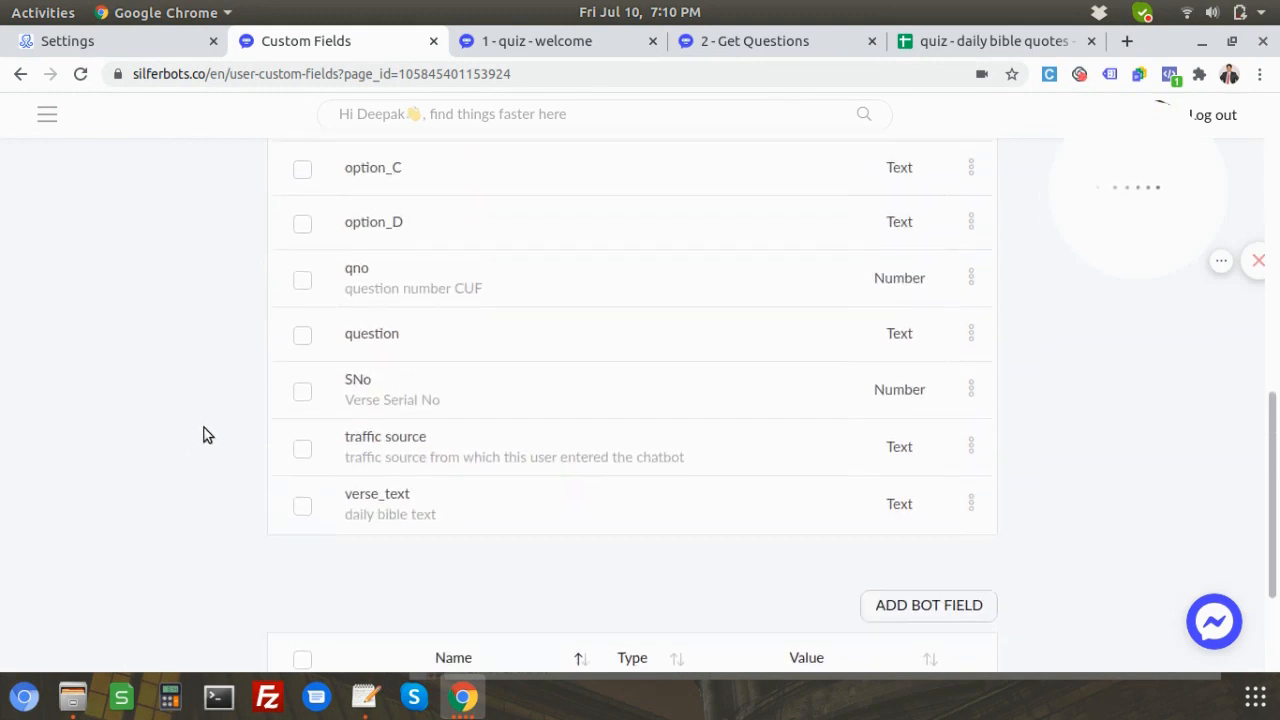
scroll(203, 435, "up", 3)
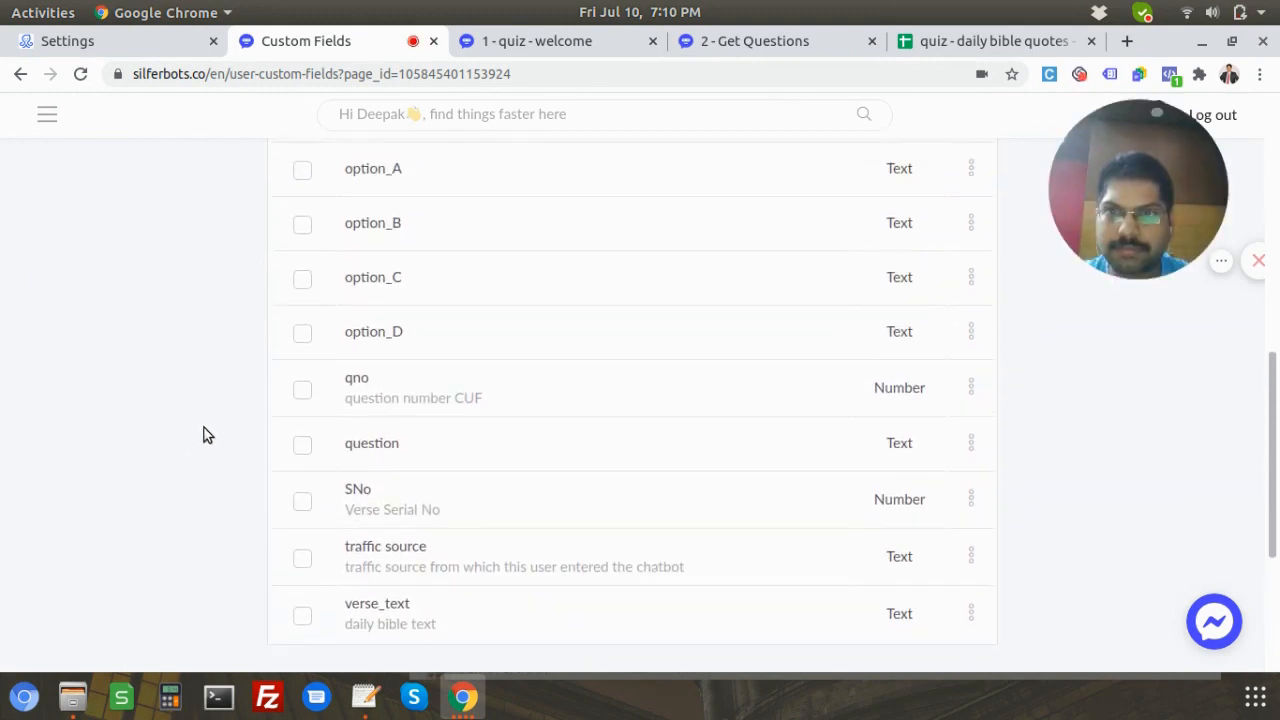
scroll(203, 435, "up", 1)
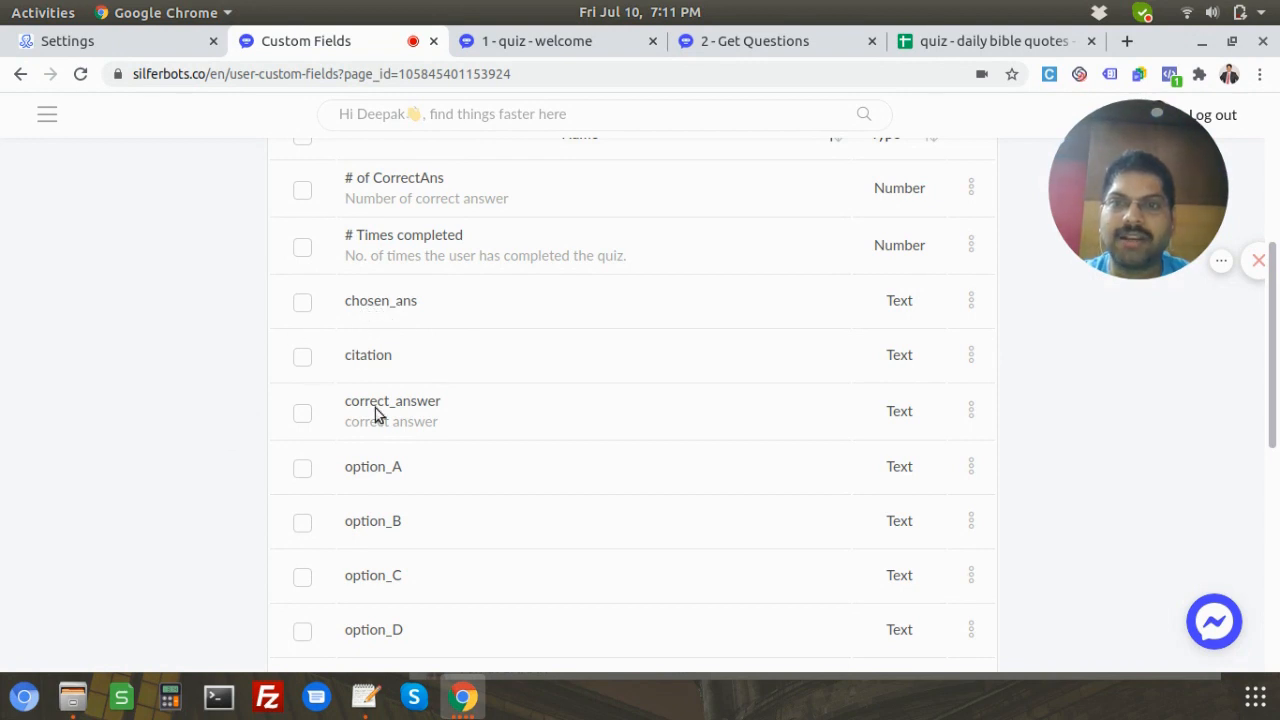
Open the user input settings of Send Message #5 in the 2 - Get Questions flow and review the reply type, response field and choices.
left_click(742, 44)
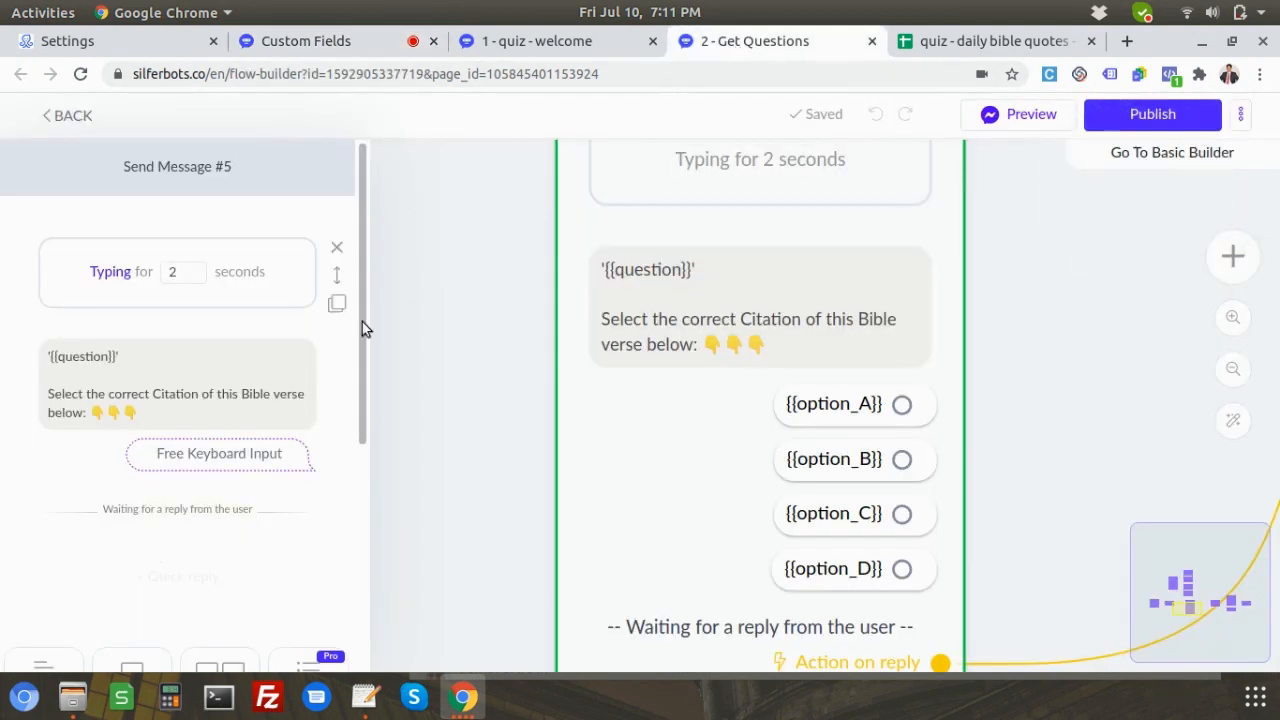
left_click(155, 455)
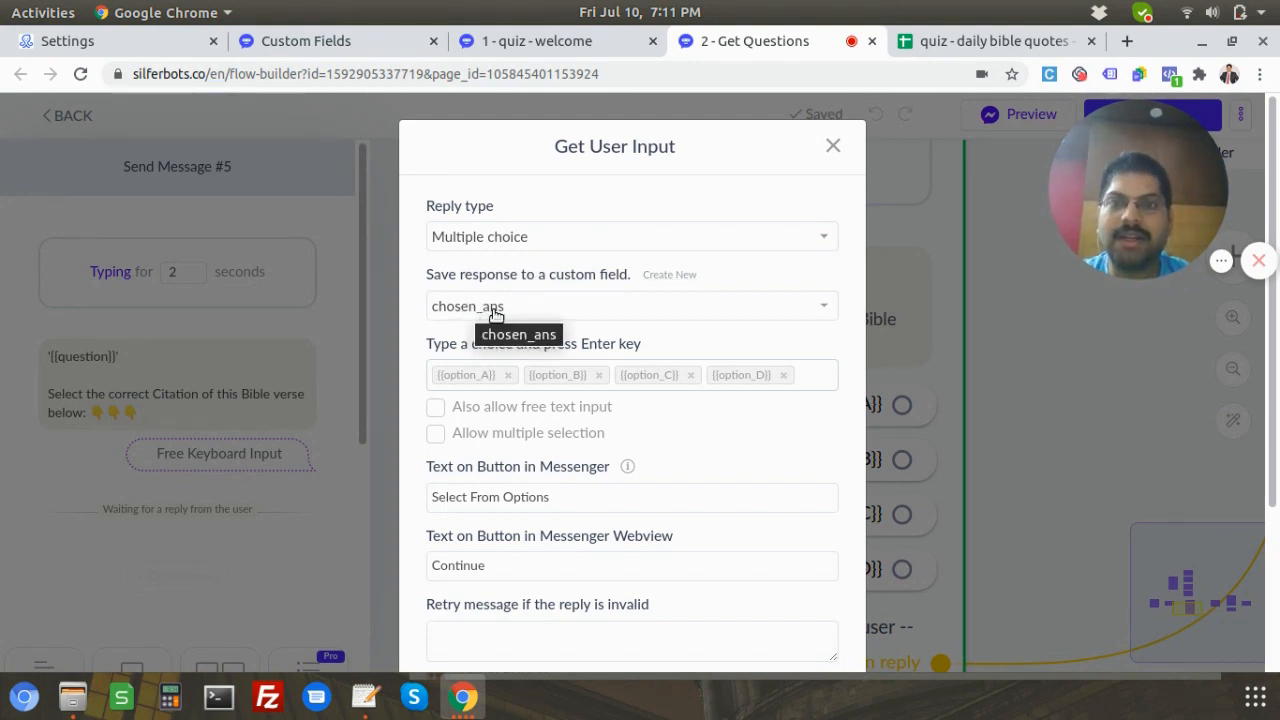
scroll(574, 282, "down", 2)
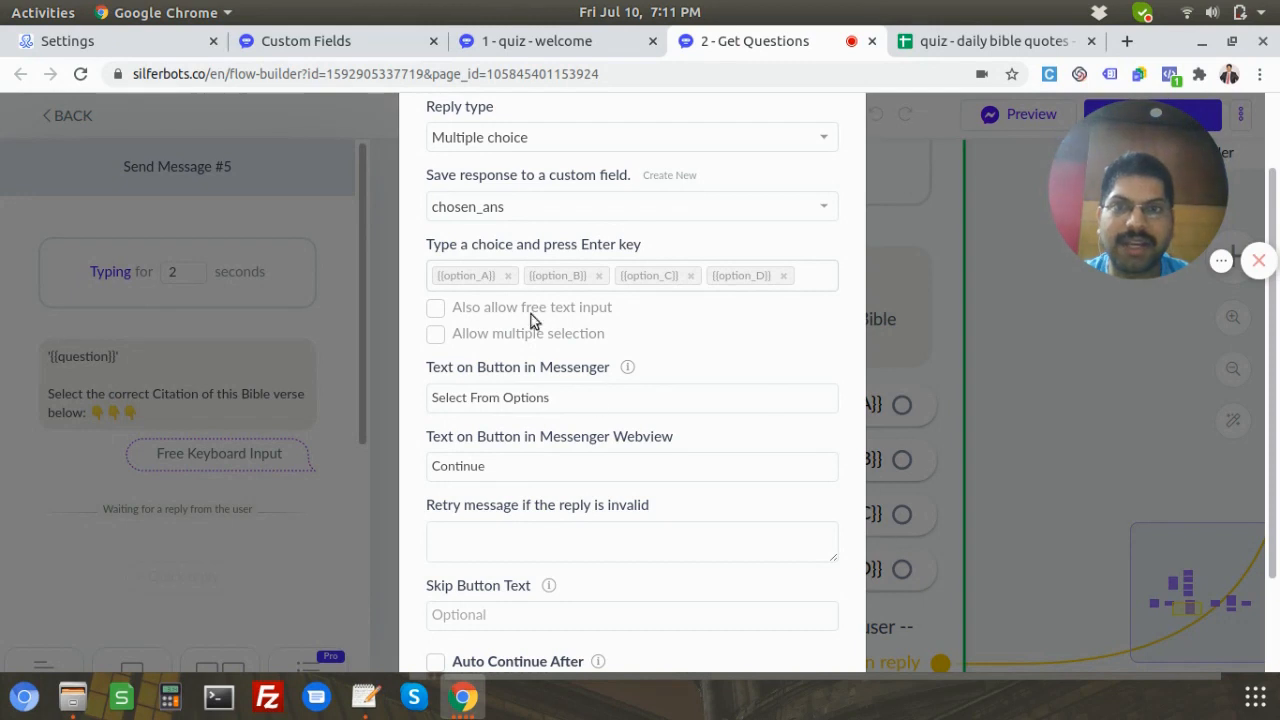
left_click(810, 280)
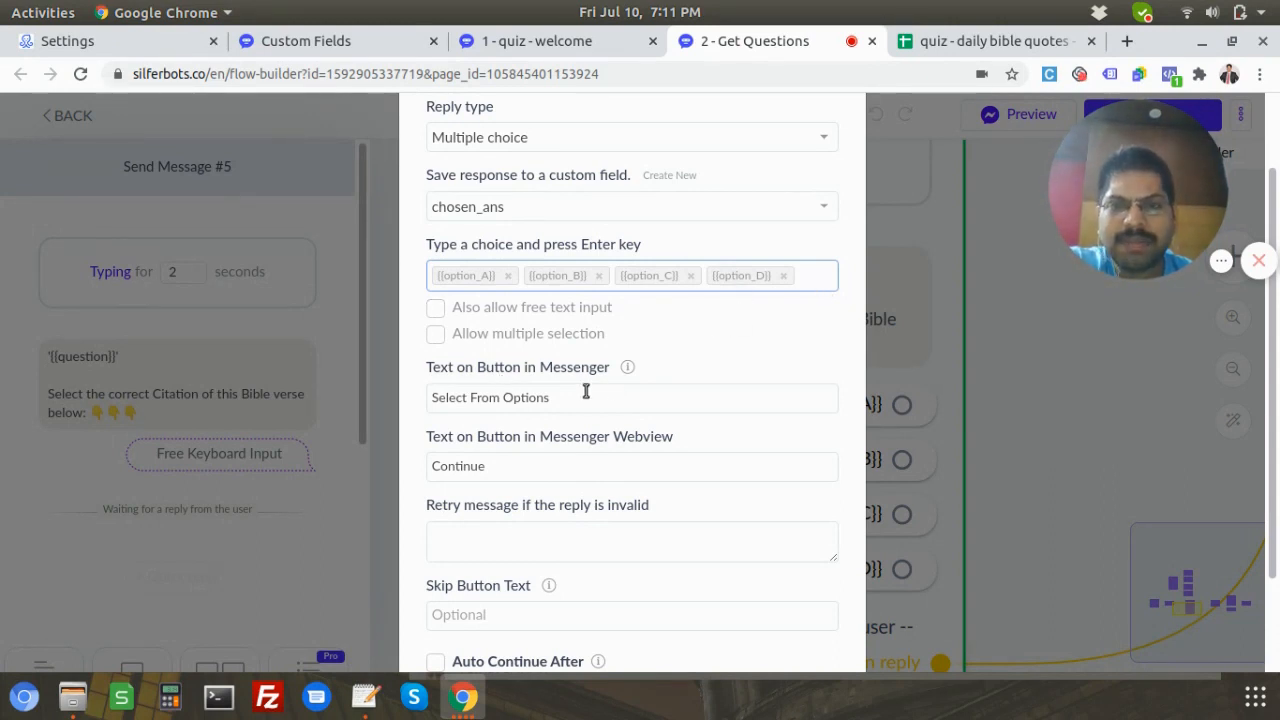
scroll(495, 380, "down", 2)
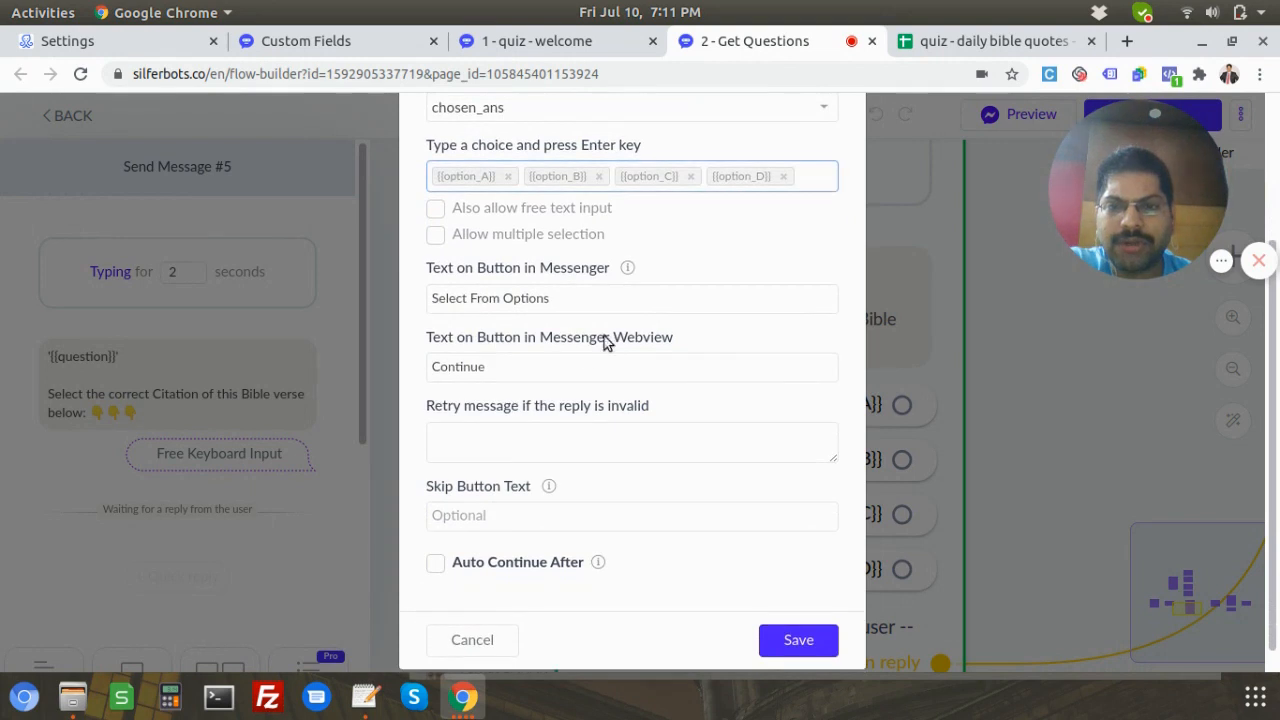
scroll(560, 370, "down", 1)
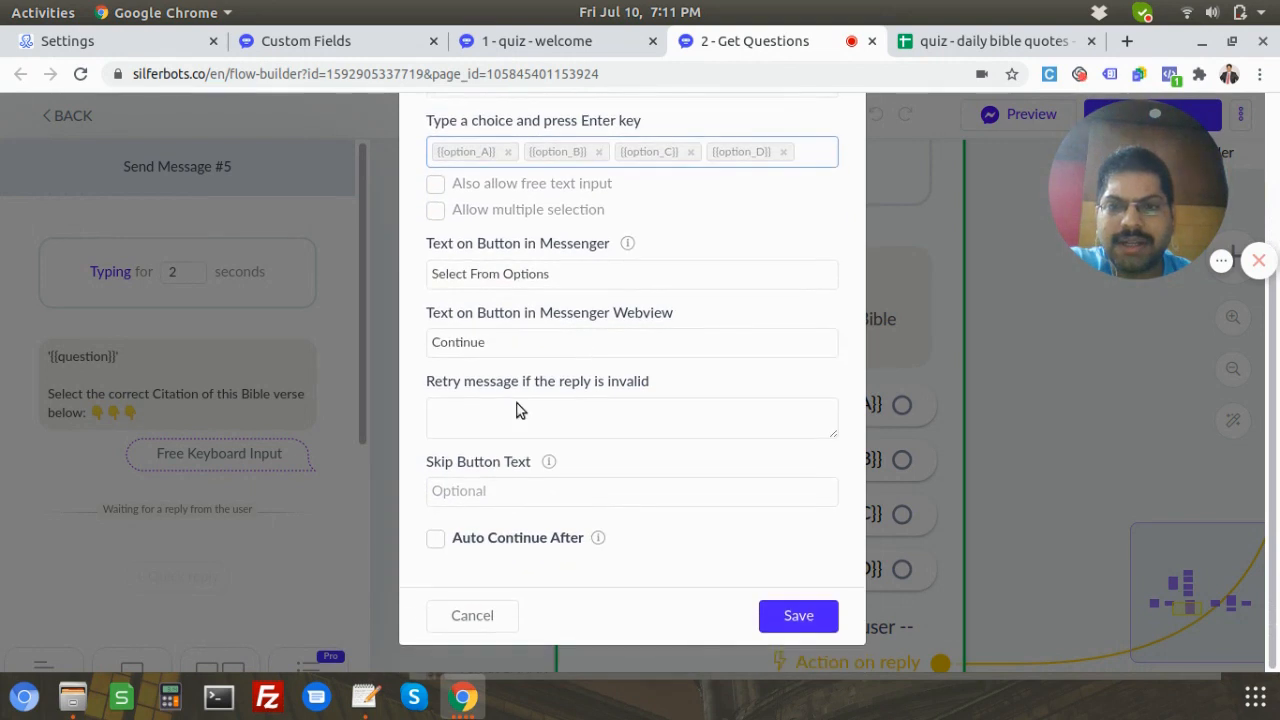
Enable the Auto Continue After option to inspect its minutes setting, and disable it again.
left_click(437, 543)
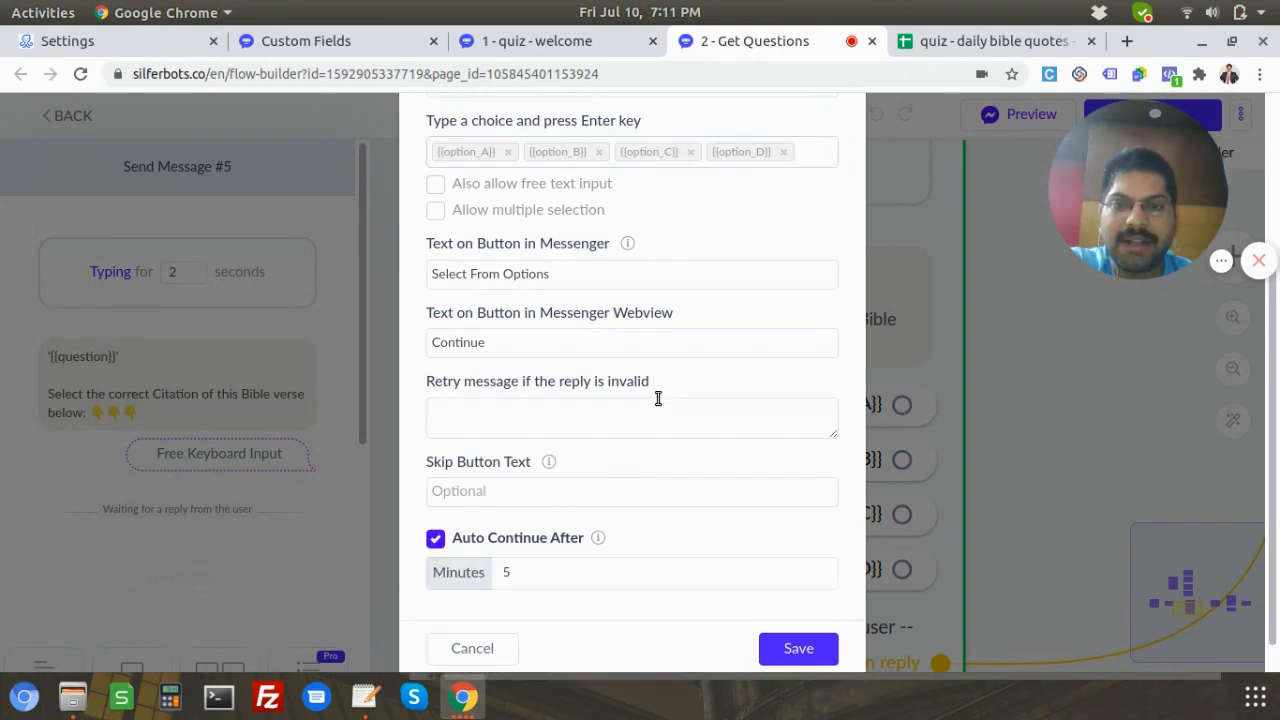
scroll(600, 440, "down", 1)
double_click(463, 541)
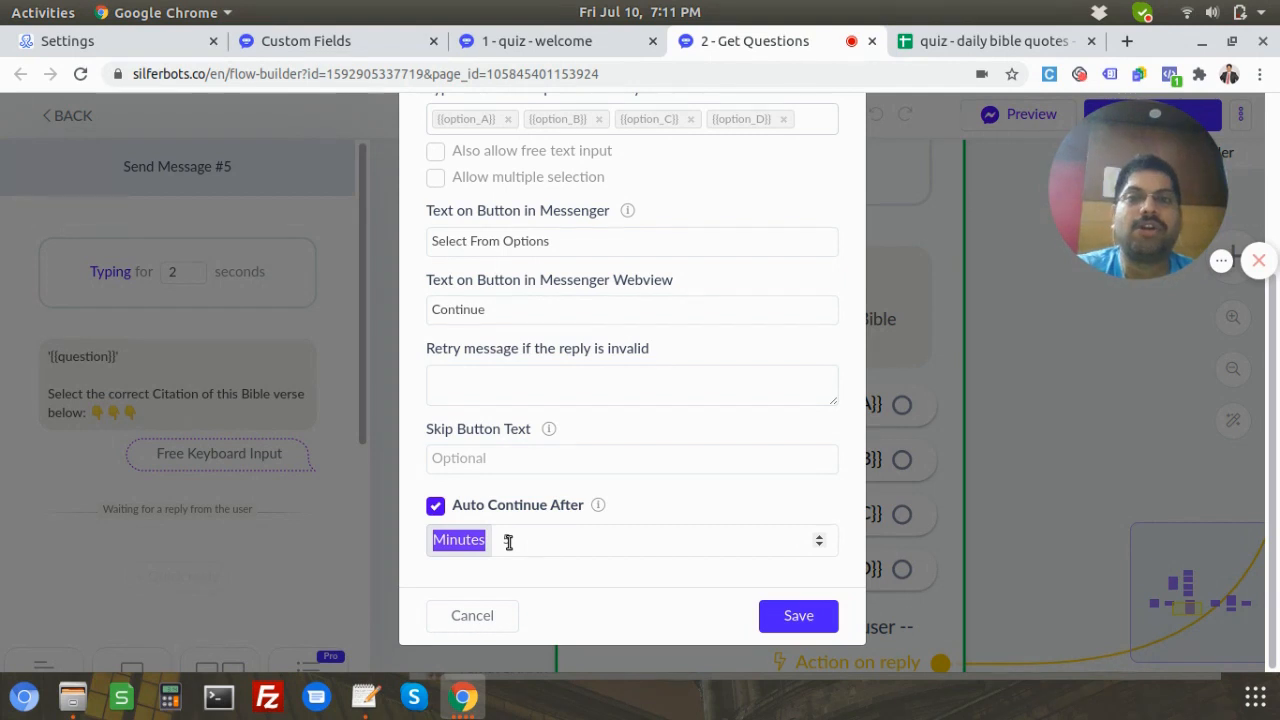
left_click(437, 506)
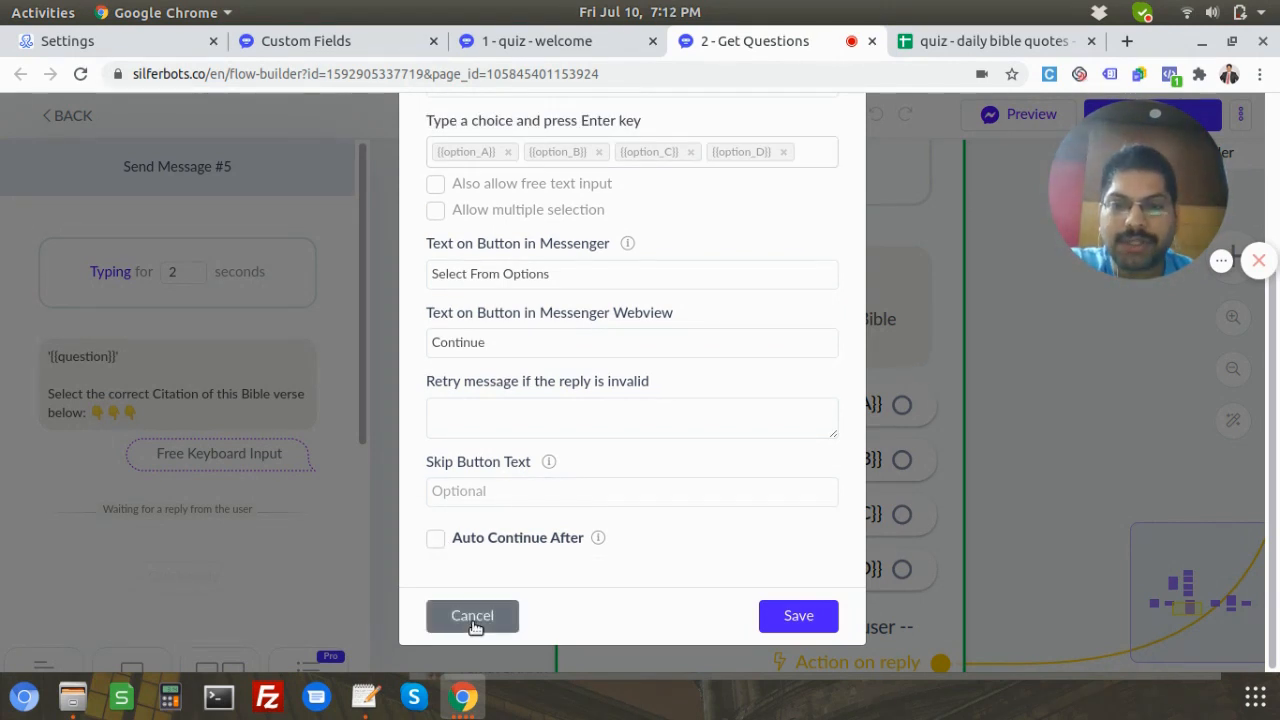
Recheck the multiple choice reply settings from reply type to Auto Continue After, and close them without saving.
scroll(470, 400, "up", 3)
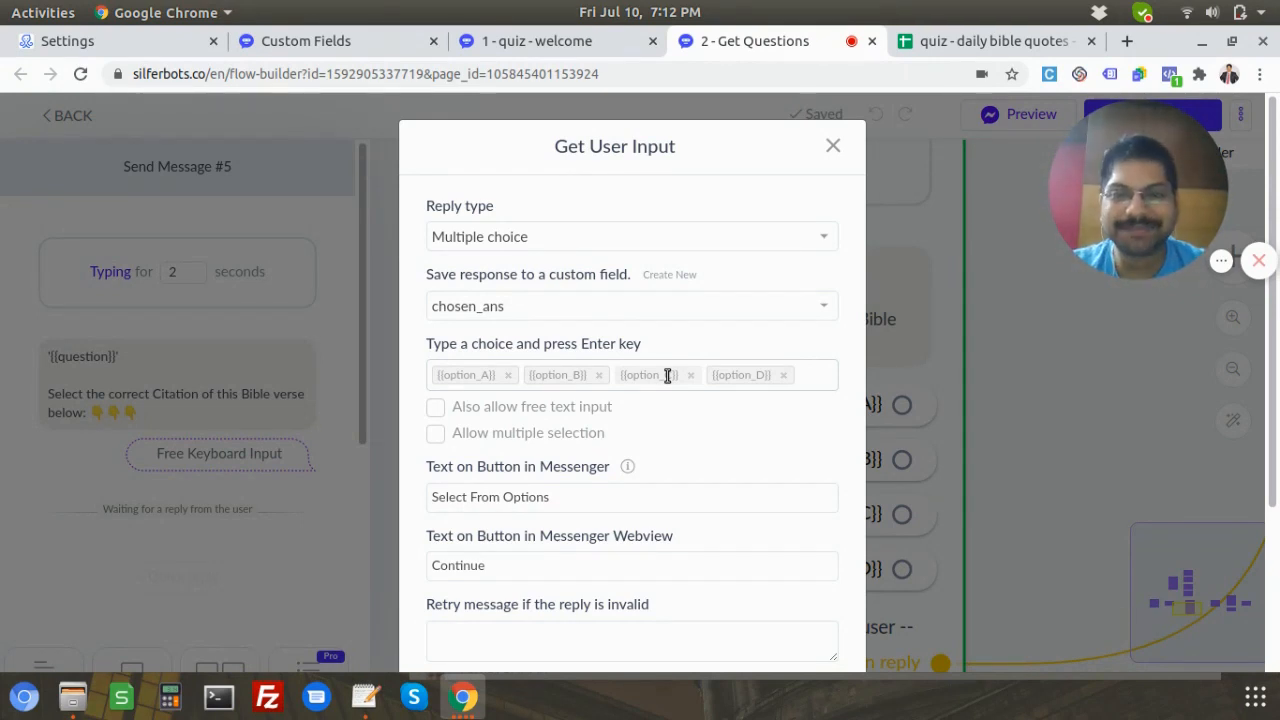
scroll(600, 350, "down", 2)
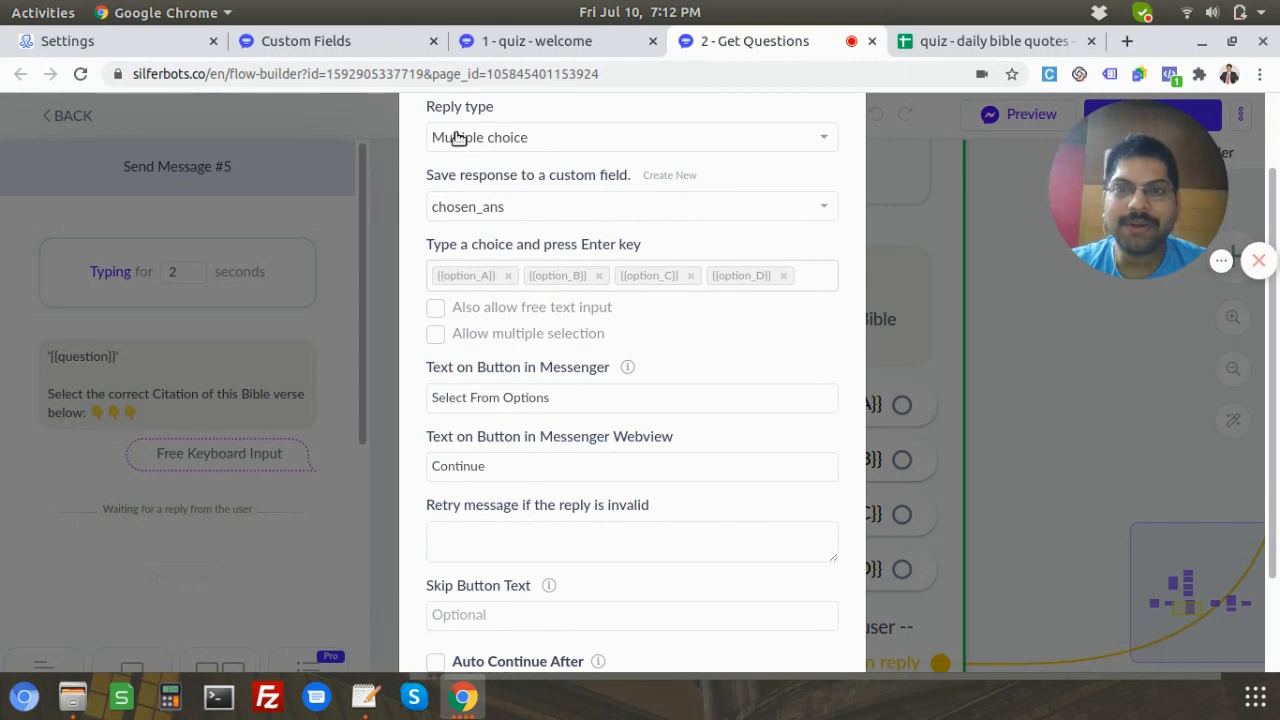
scroll(491, 323, "down", 3)
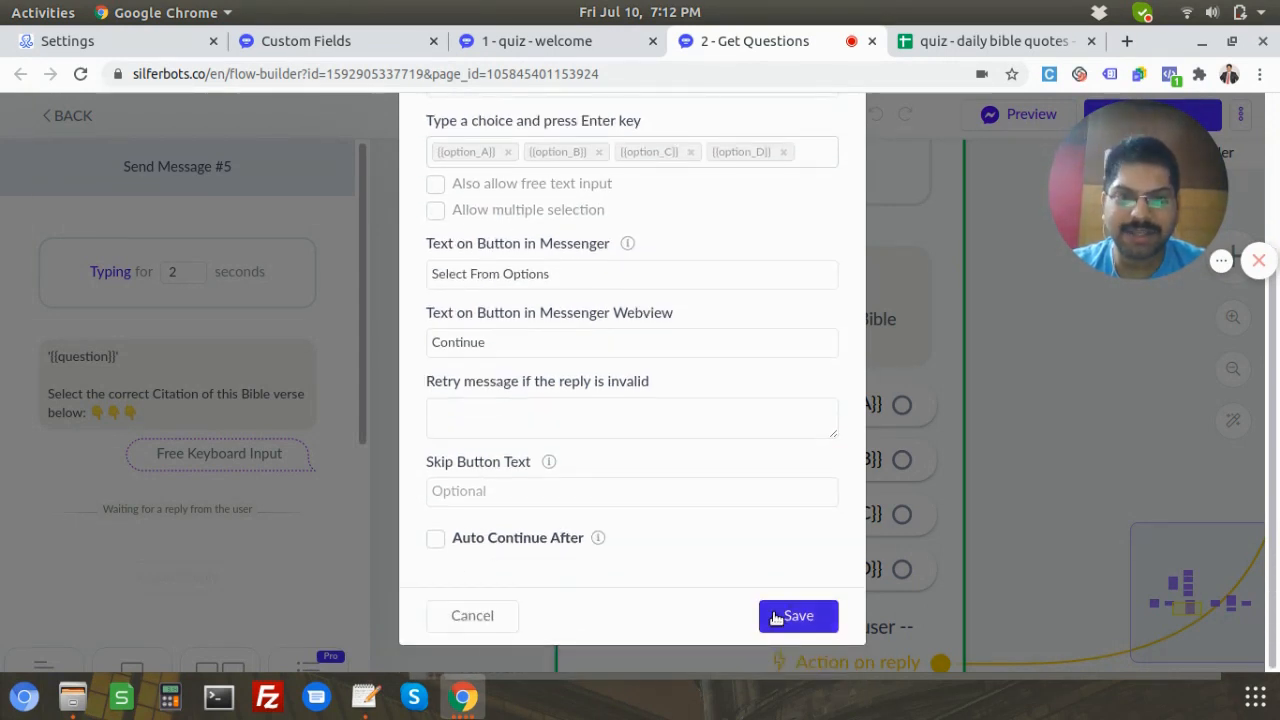
left_click(470, 616)
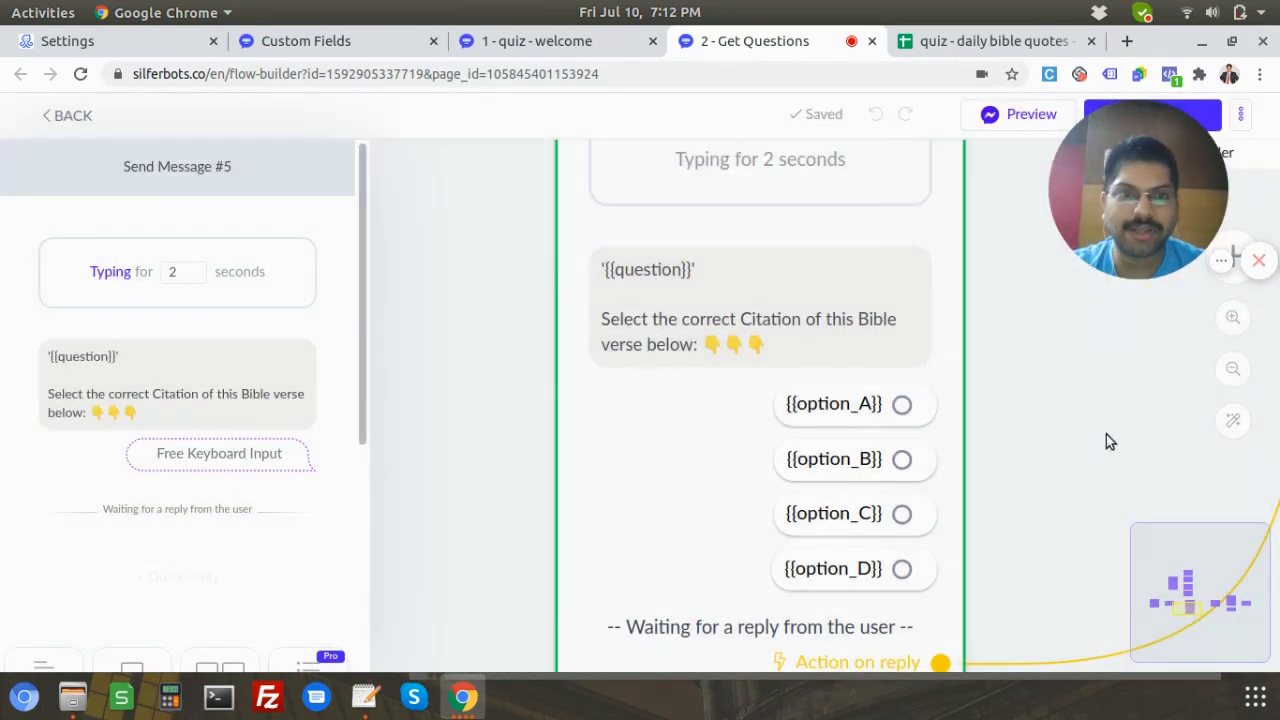
Follow the Action on reply connection from Send Message #5 to Condition #1 and examine how chosen_ans is compared with correct_answer.
left_click(1106, 434)
scroll(793, 400, "down", 1)
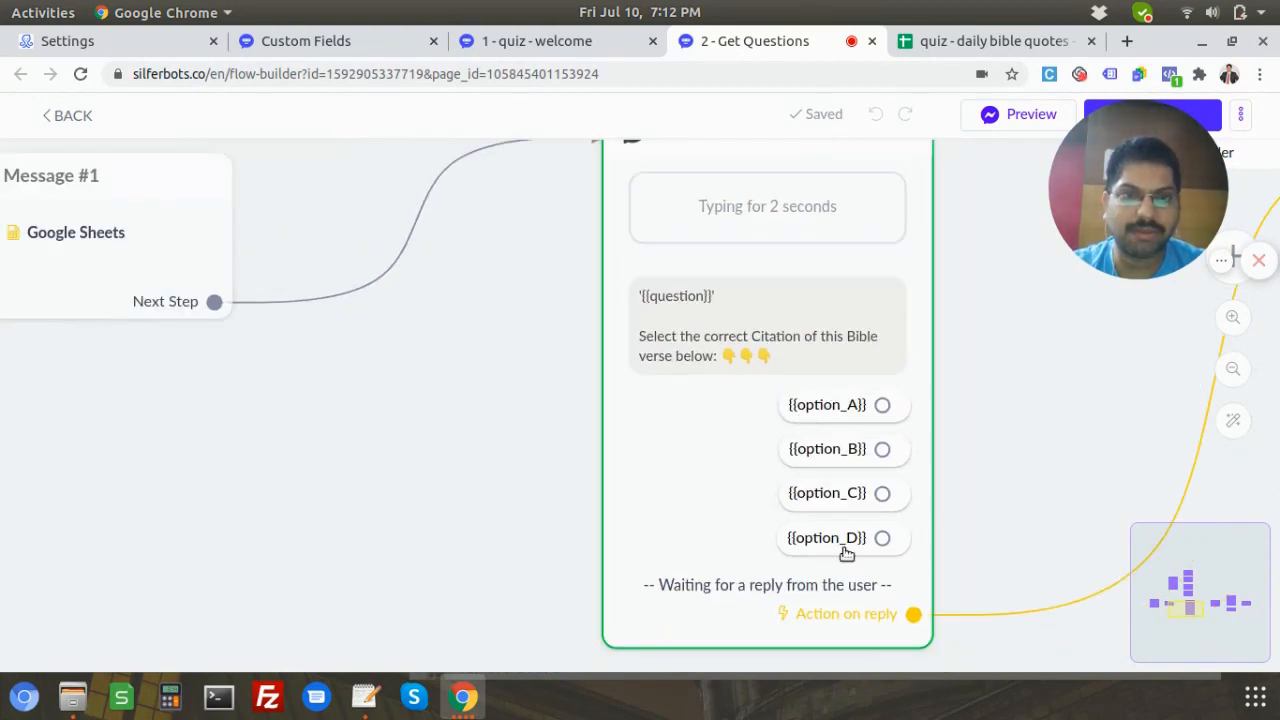
scroll(1021, 390, "down", 2)
left_click_drag(1062, 389, 462, 421)
scroll(870, 300, "up", 4)
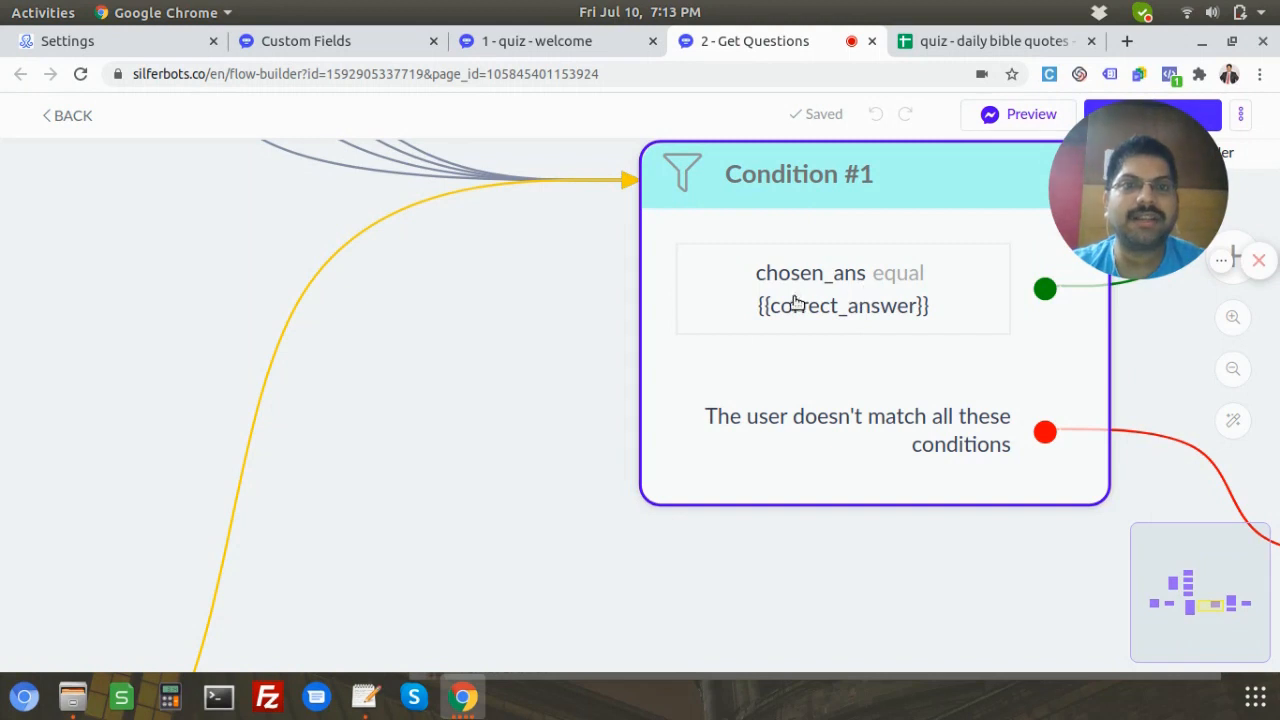
scroll(403, 485, "down", 2)
left_click_drag(396, 507, 998, 359)
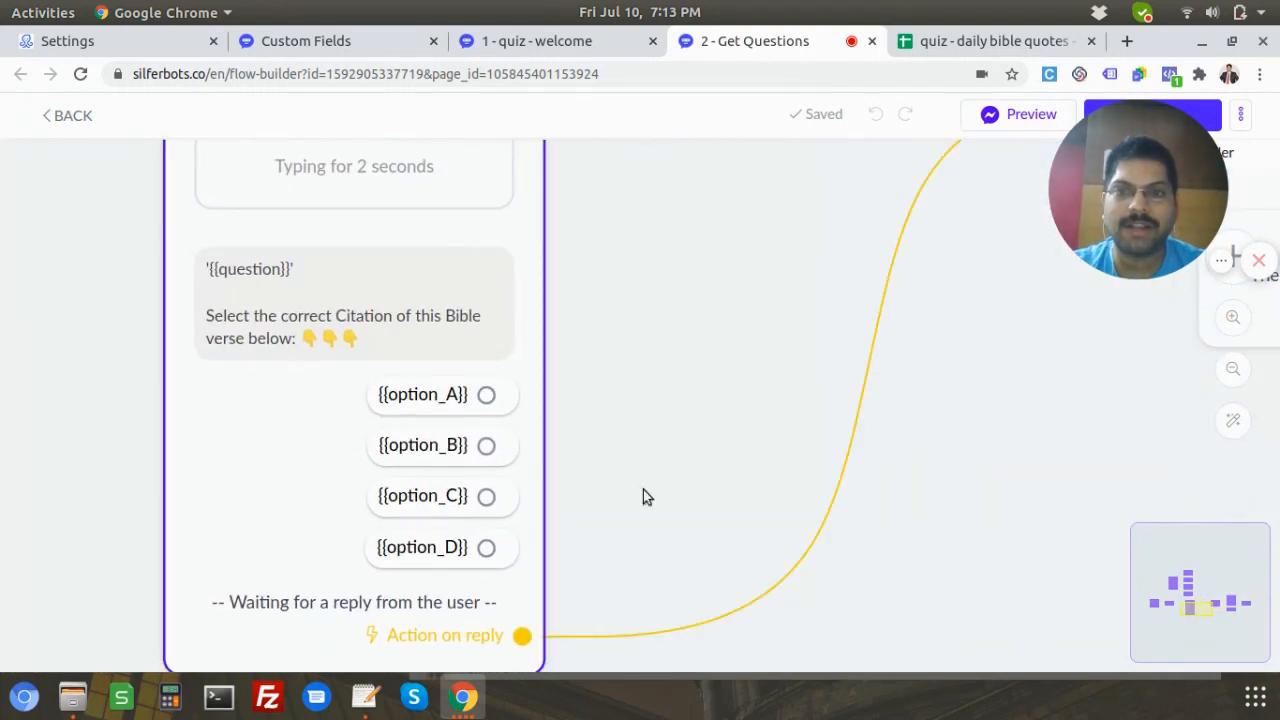
left_click_drag(1020, 371, 508, 534)
Open Condition #1 to inspect its rule and check it against the correct answer column in the bible quiz spreadsheet.
left_click(842, 371)
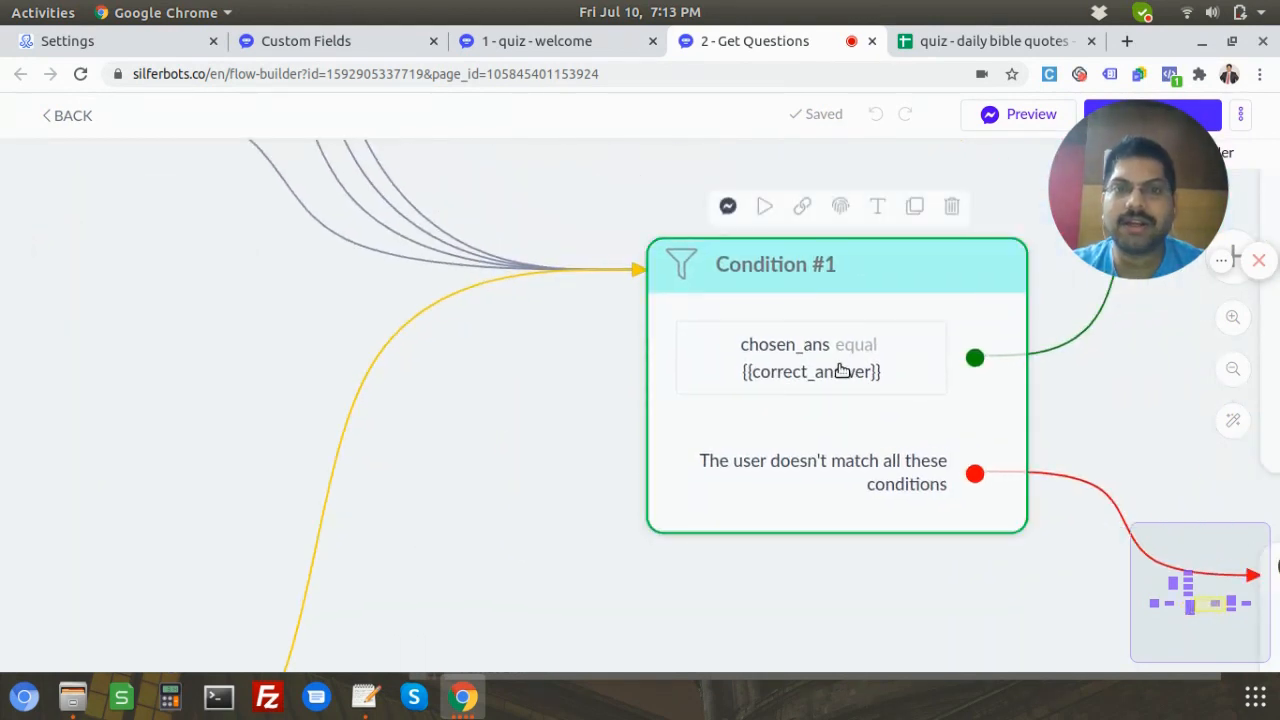
left_click(842, 371)
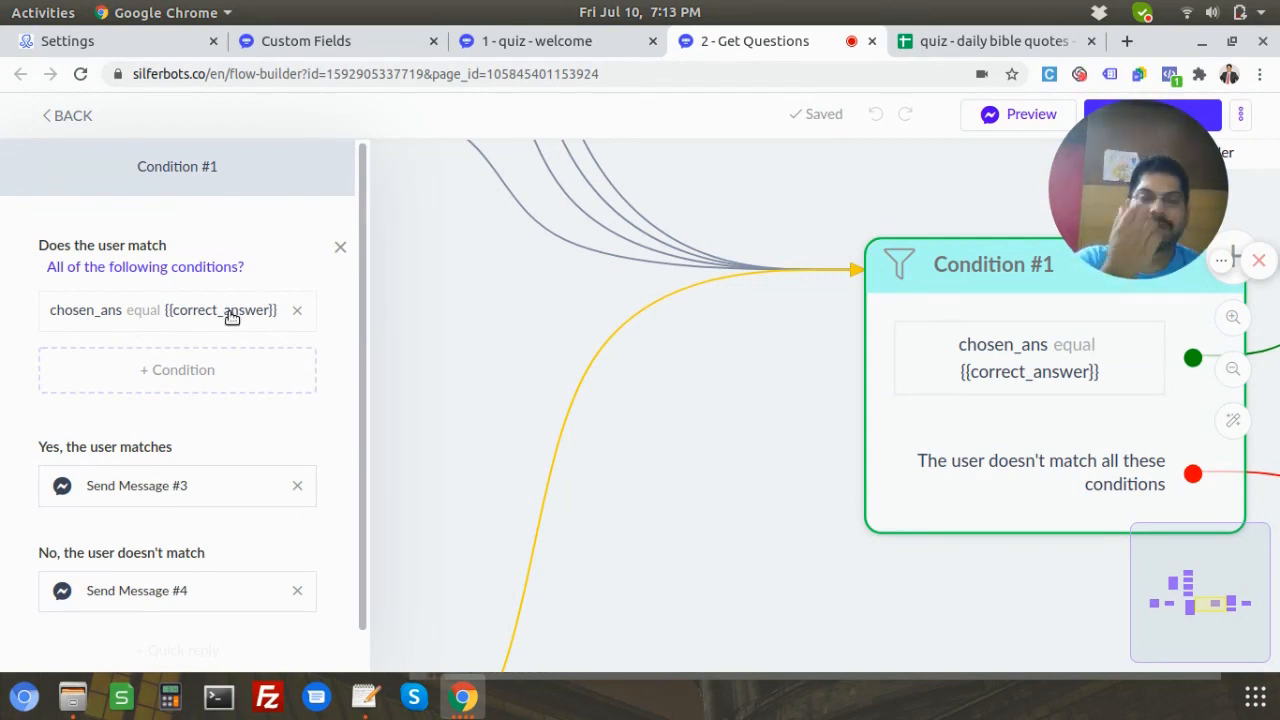
left_click(955, 45)
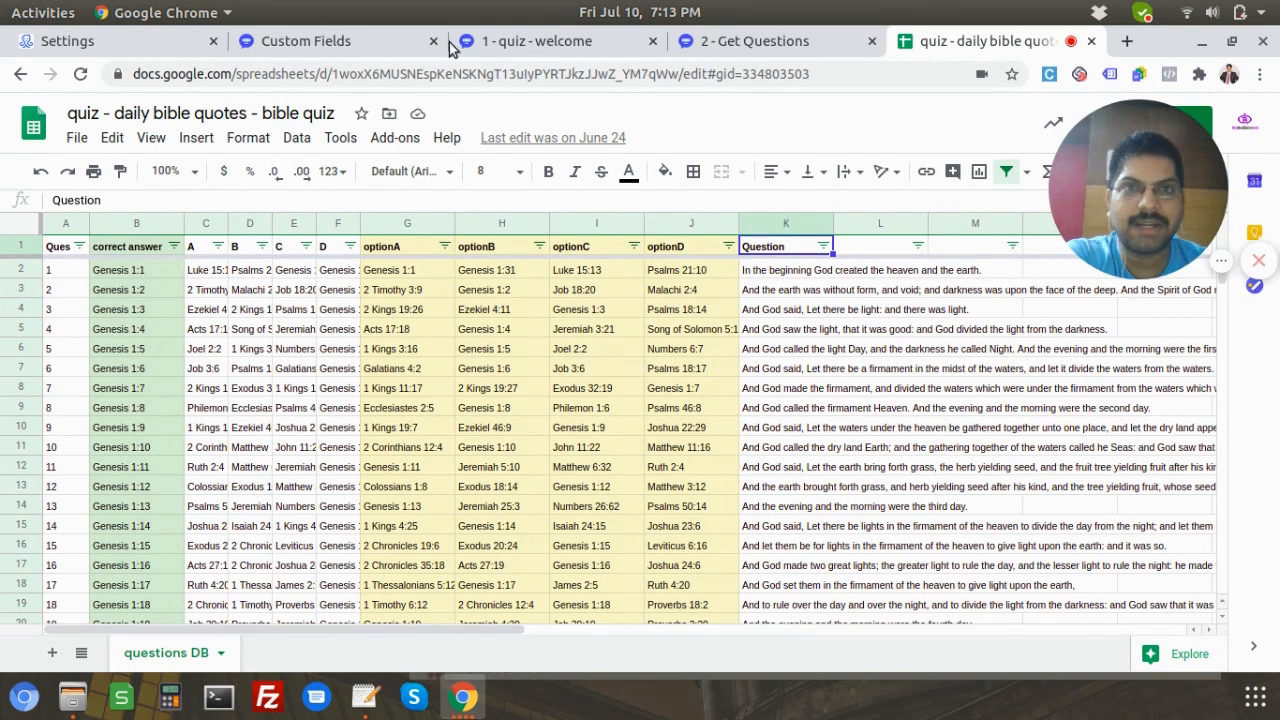
left_click(722, 50)
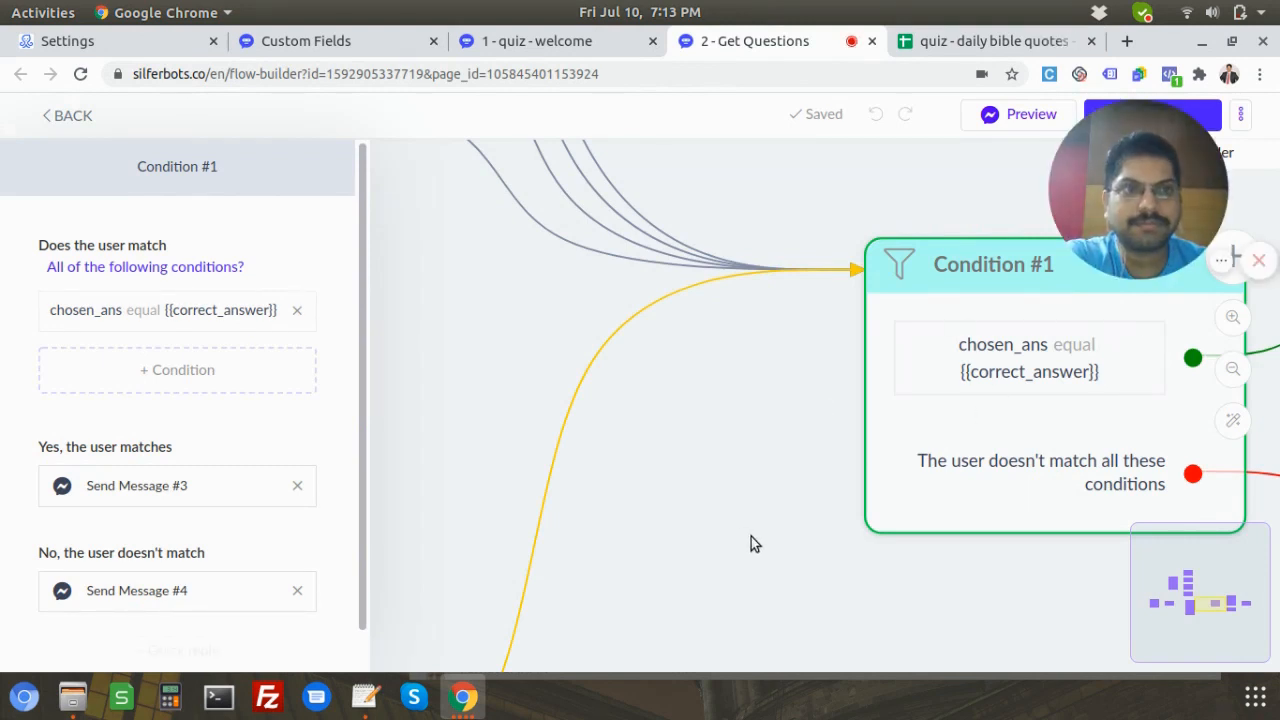
Trace Condition #1's matching branch through Send Message #3 to Send Message #12, and its non-matching branch to Send Message #4.
left_click(707, 544)
left_click_drag(874, 600, 232, 559)
scroll(718, 458, "down", 3)
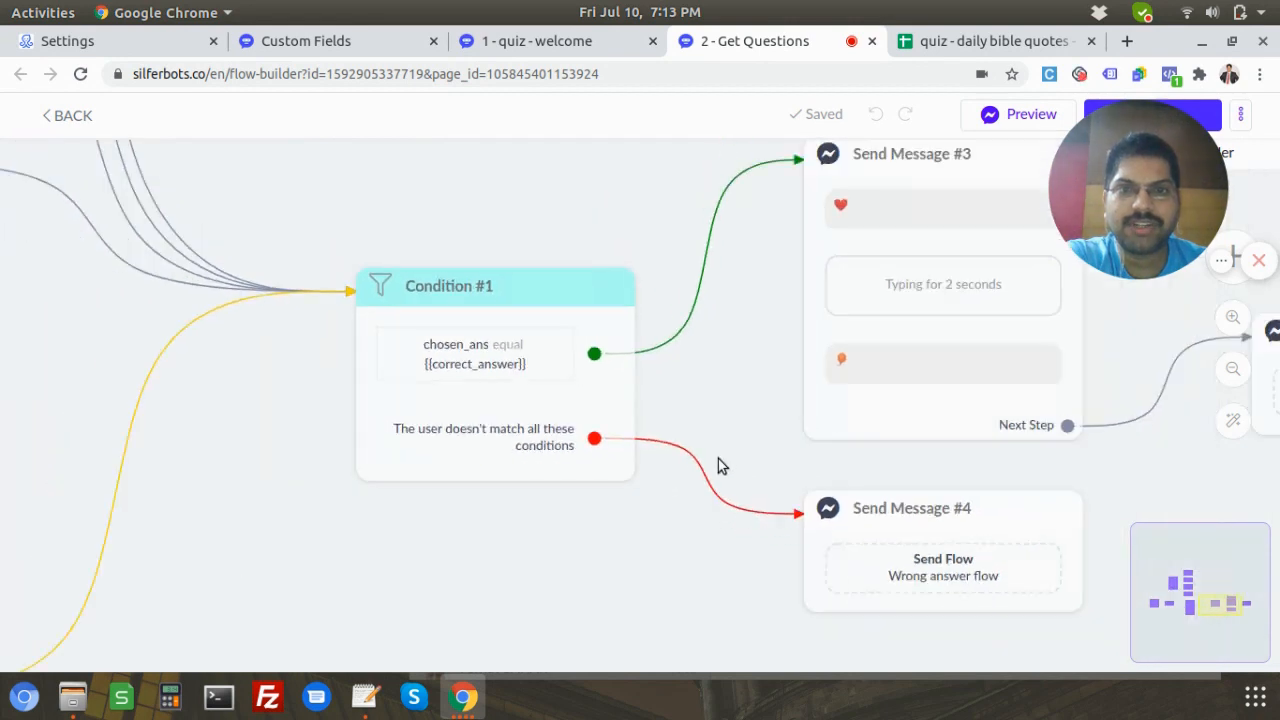
left_click_drag(757, 397, 456, 428)
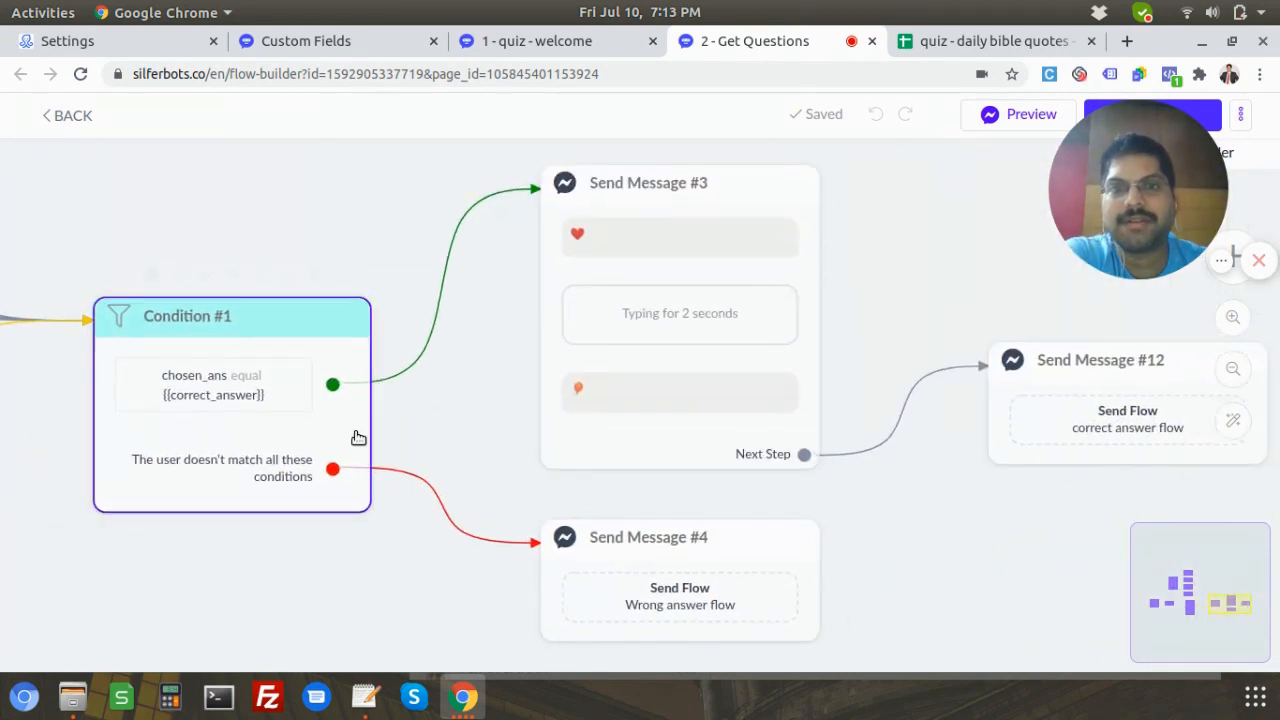
left_click_drag(941, 585, 931, 500)
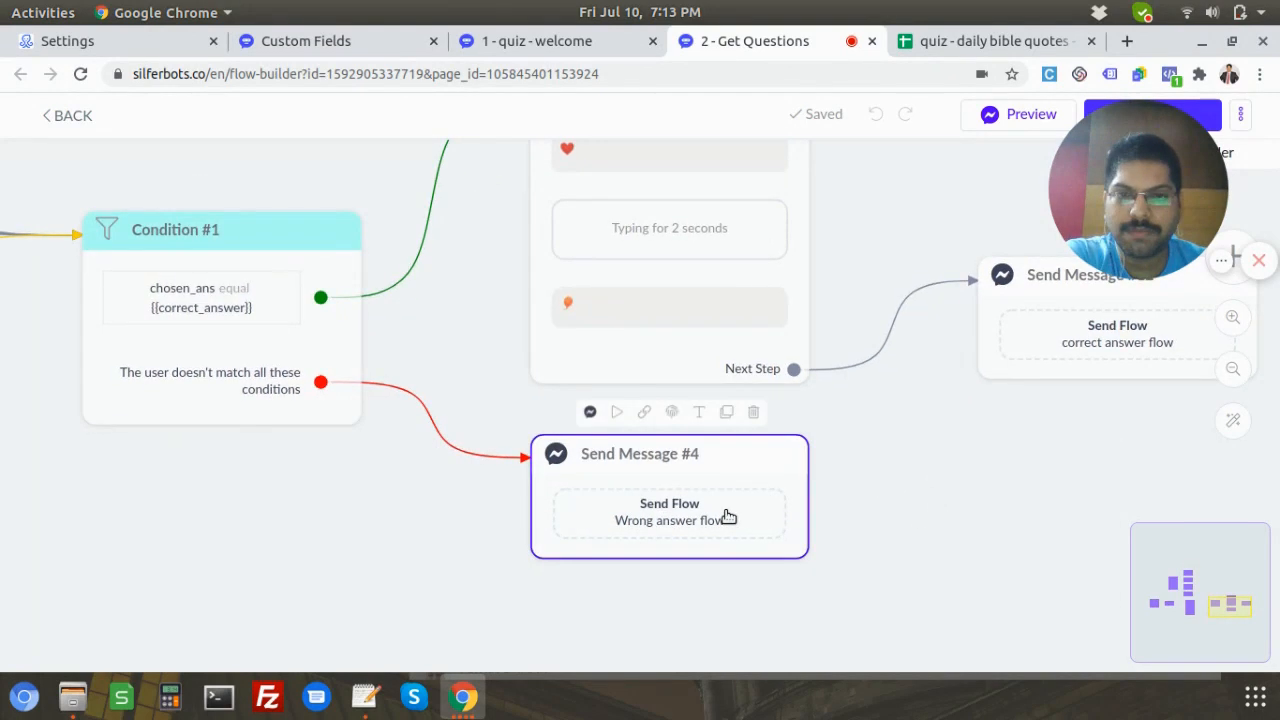
left_click_drag(1061, 202, 3, 590)
scroll(986, 526, "up", 2)
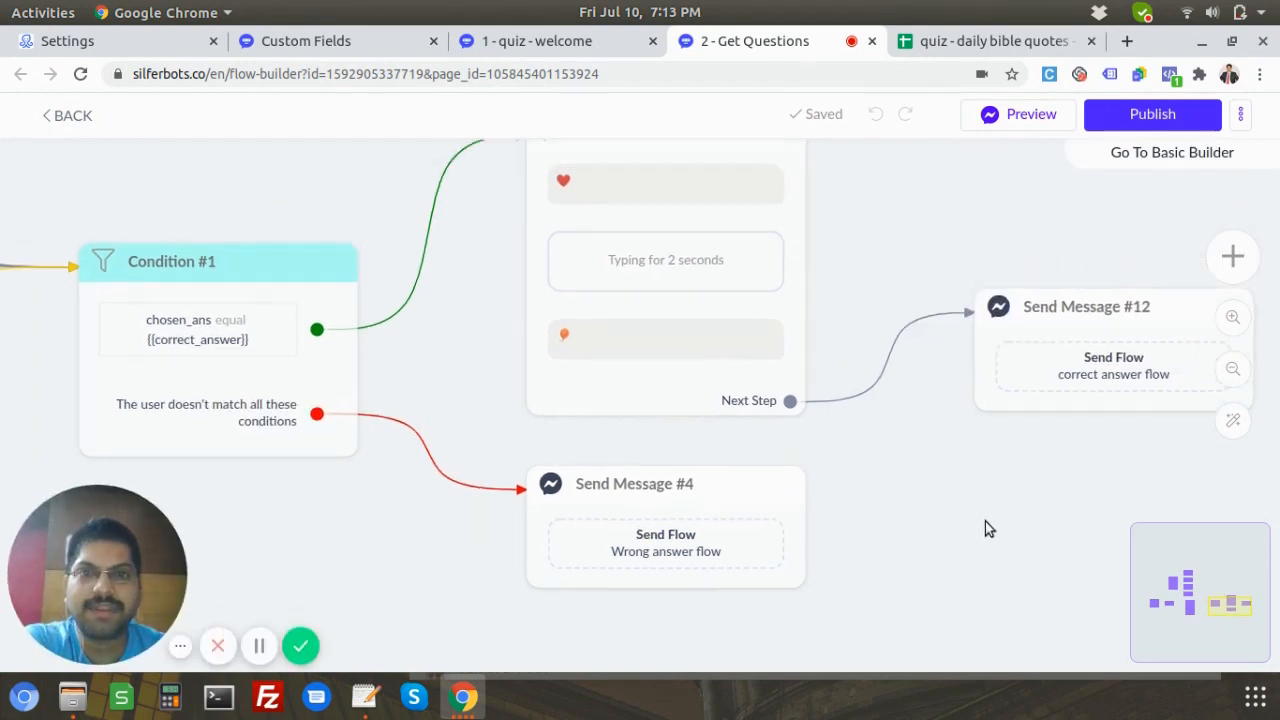
scroll(620, 293, "up", 1)
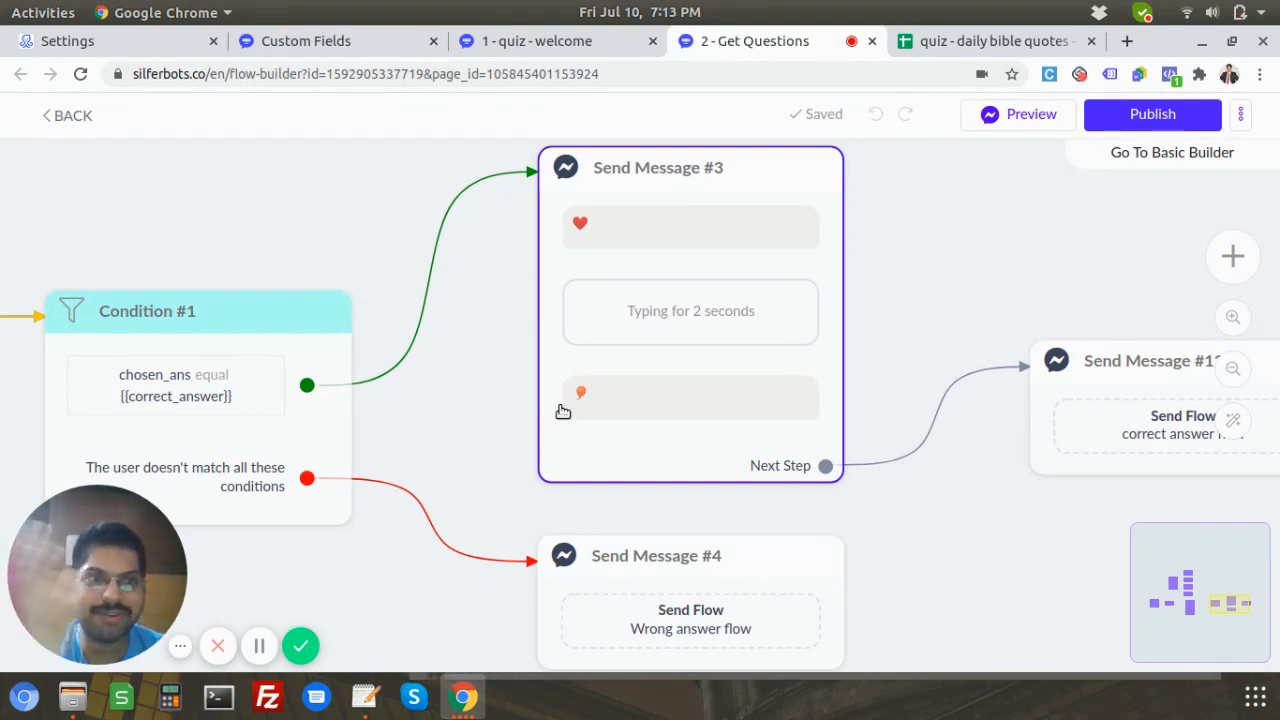
scroll(903, 466, "down", 1)
left_click_drag(1011, 539, 904, 505)
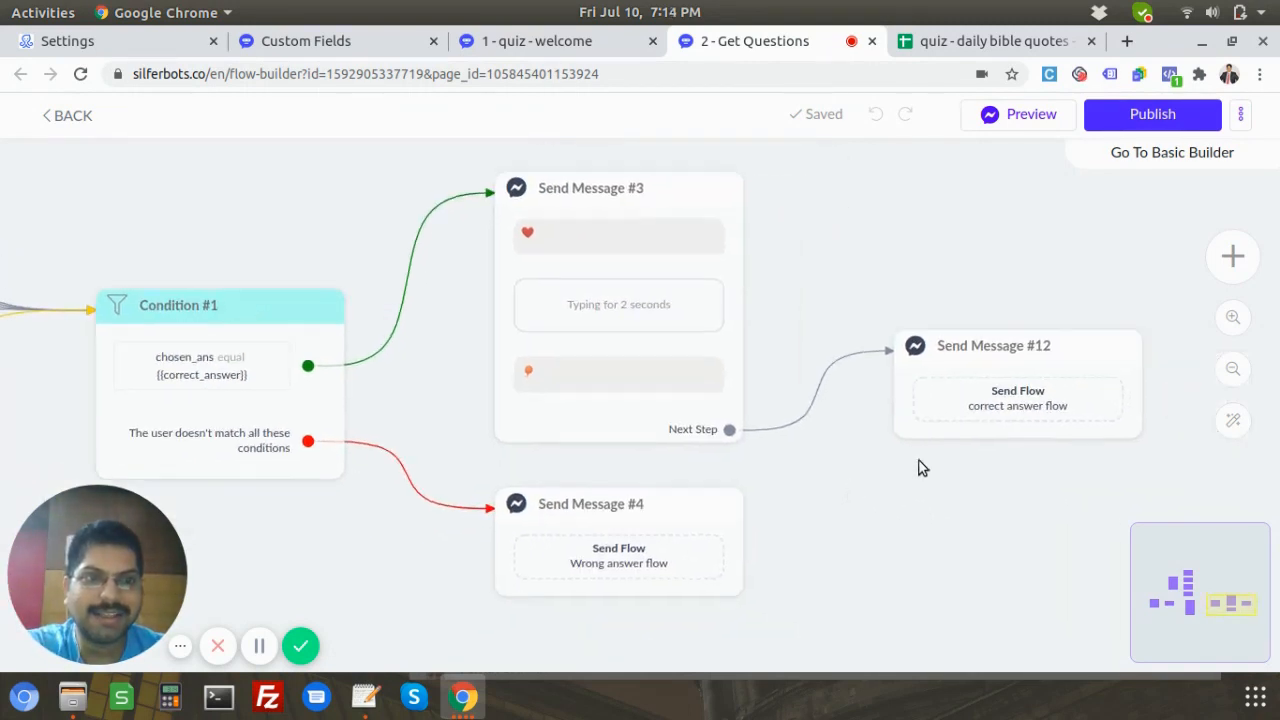
Open the correct answer flow linked in Send Message #12 and the Wrong answer flow linked in Send Message #4.
left_click(1102, 359)
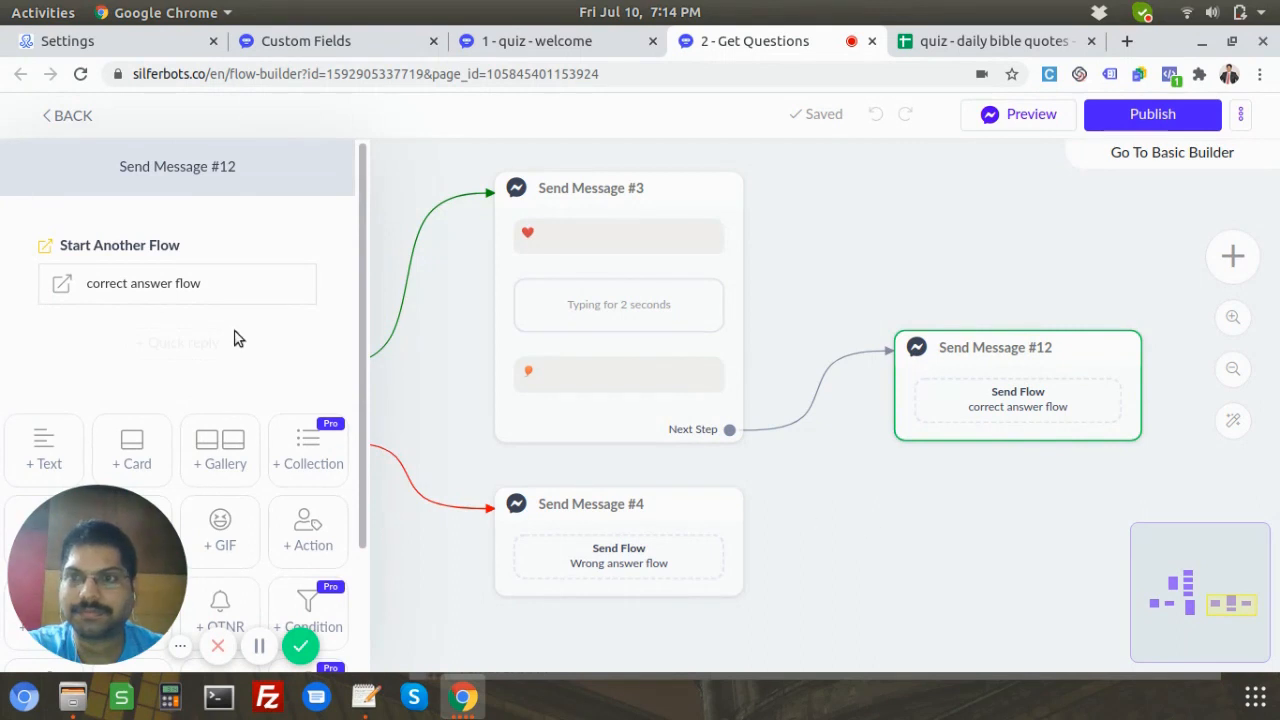
left_click(164, 283)
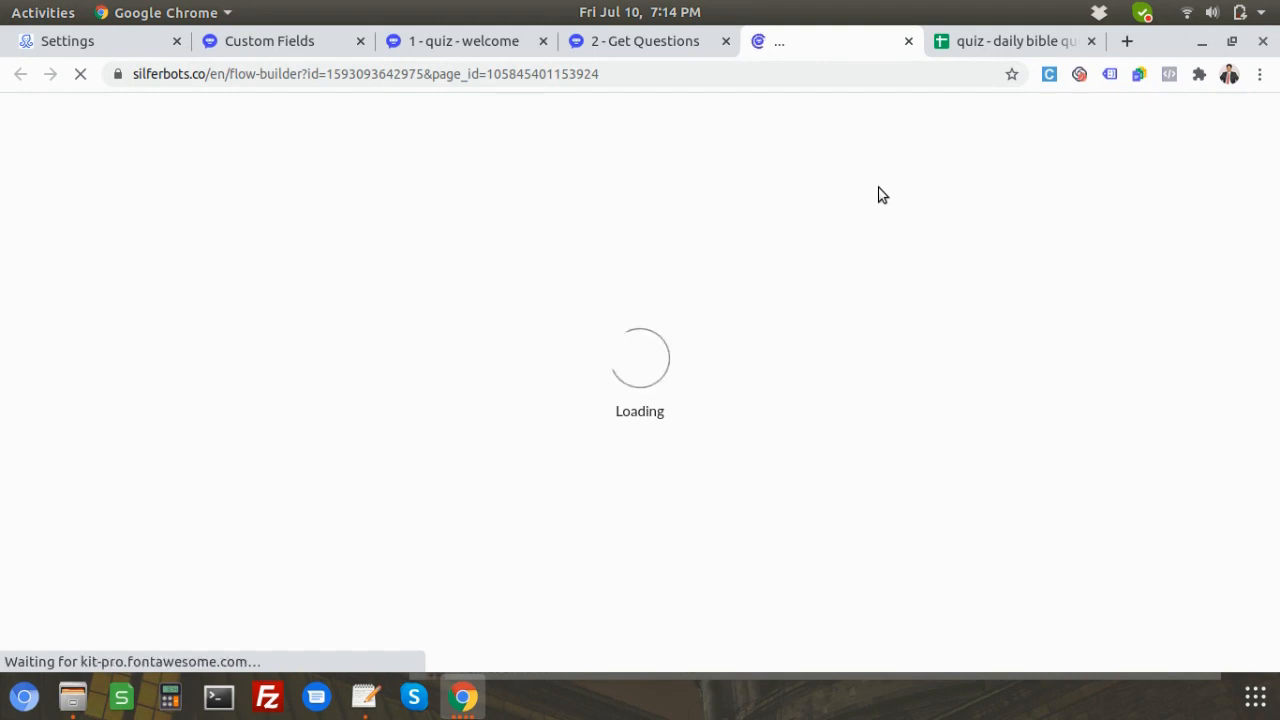
left_click(697, 48)
left_click(888, 541)
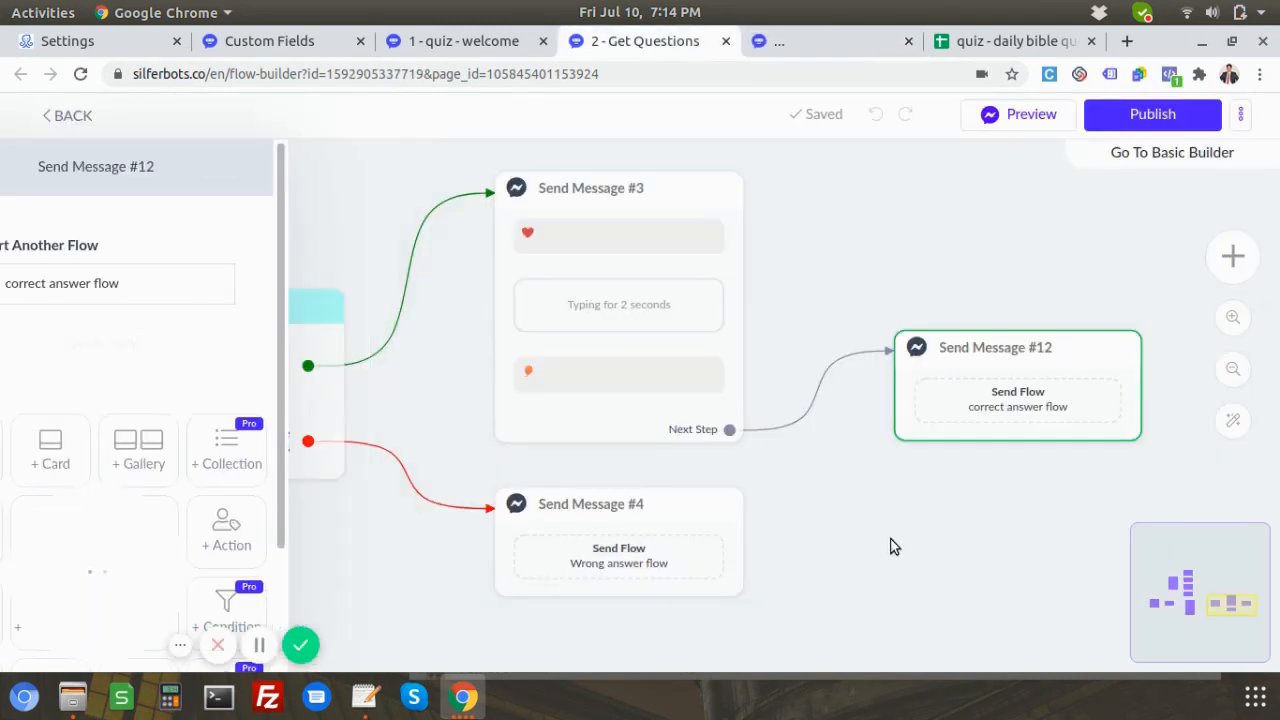
left_click(623, 513)
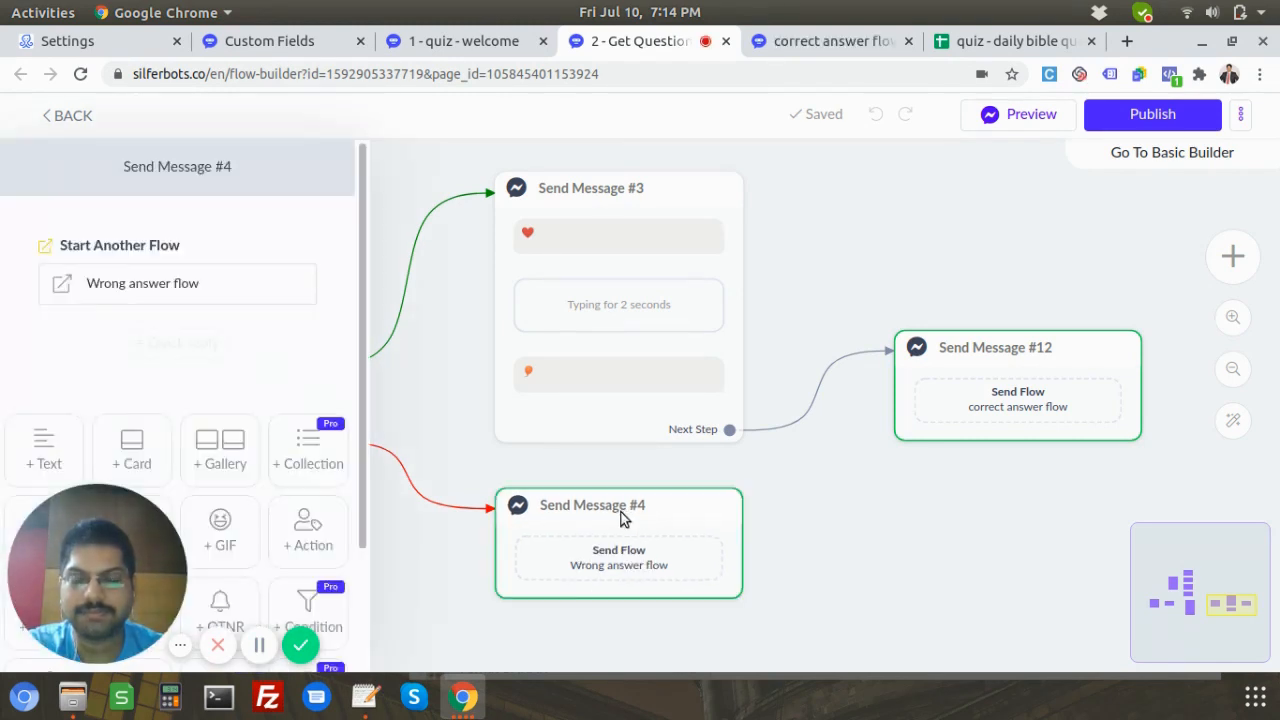
left_click(201, 277)
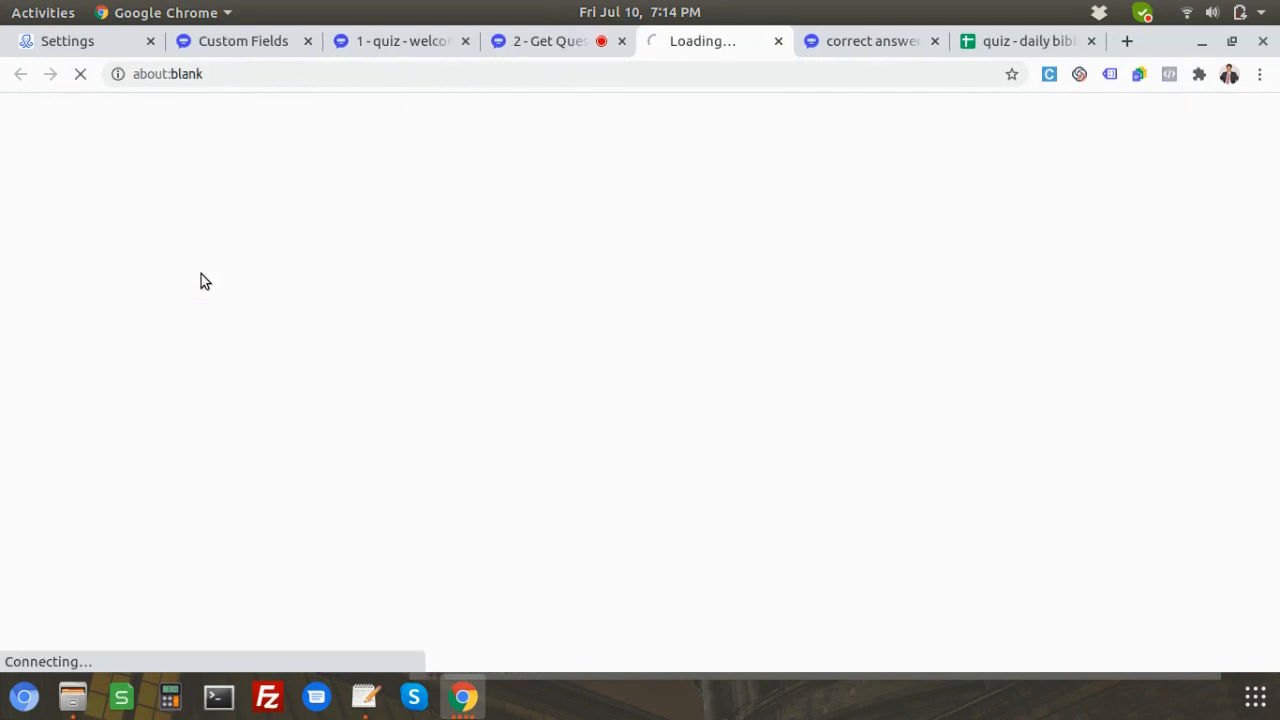
Switch to the correct answer flow and examine its starting randomizer step and the branches leaving it.
left_click(868, 47)
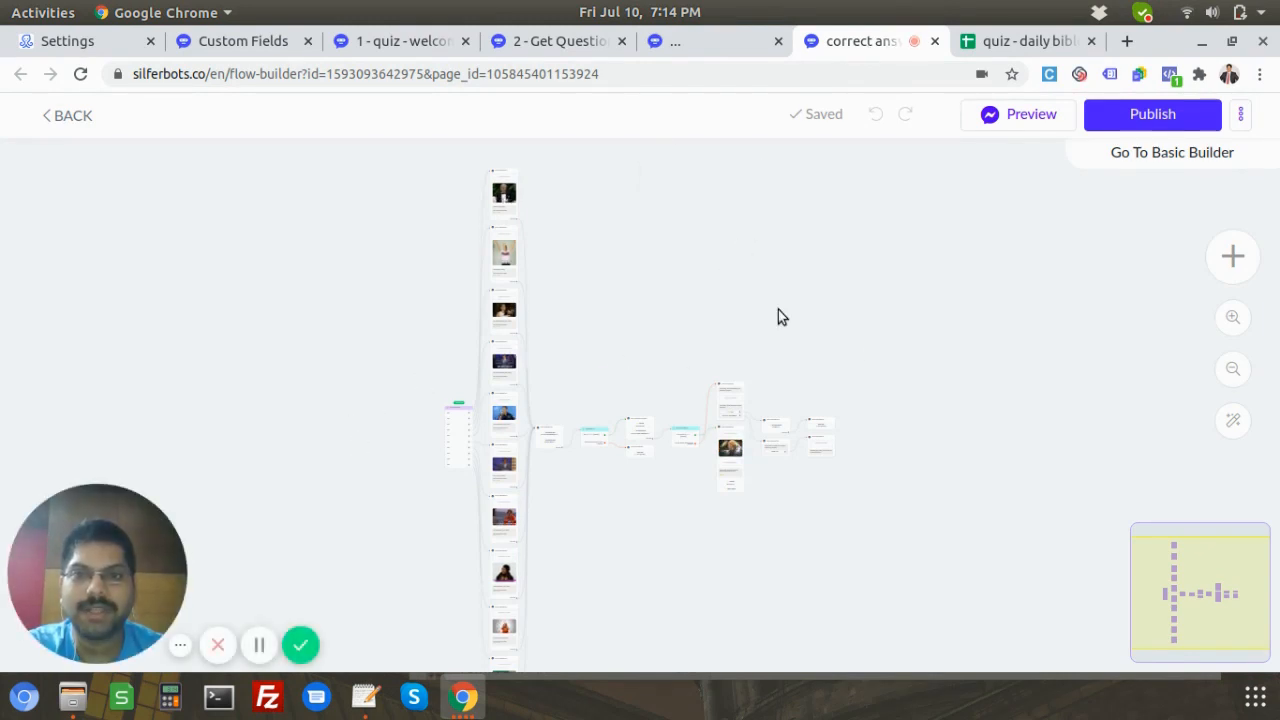
left_click_drag(621, 348, 778, 309)
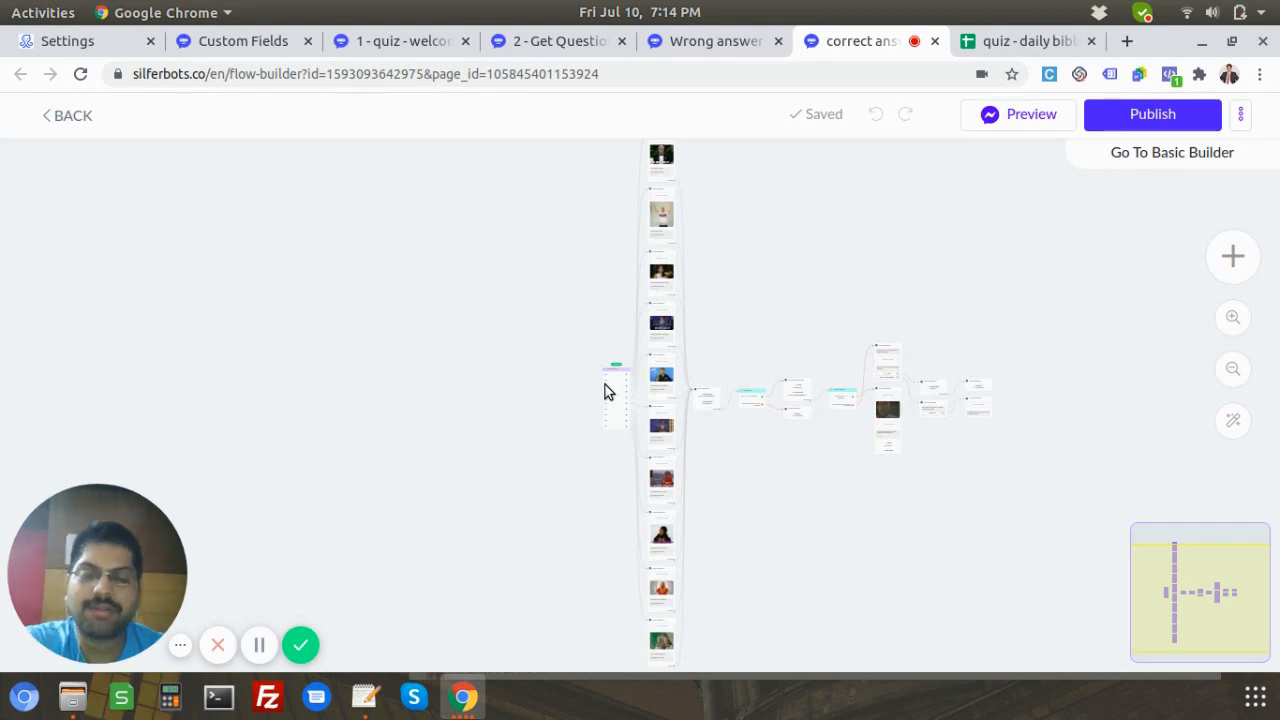
scroll(528, 414, "up", 3)
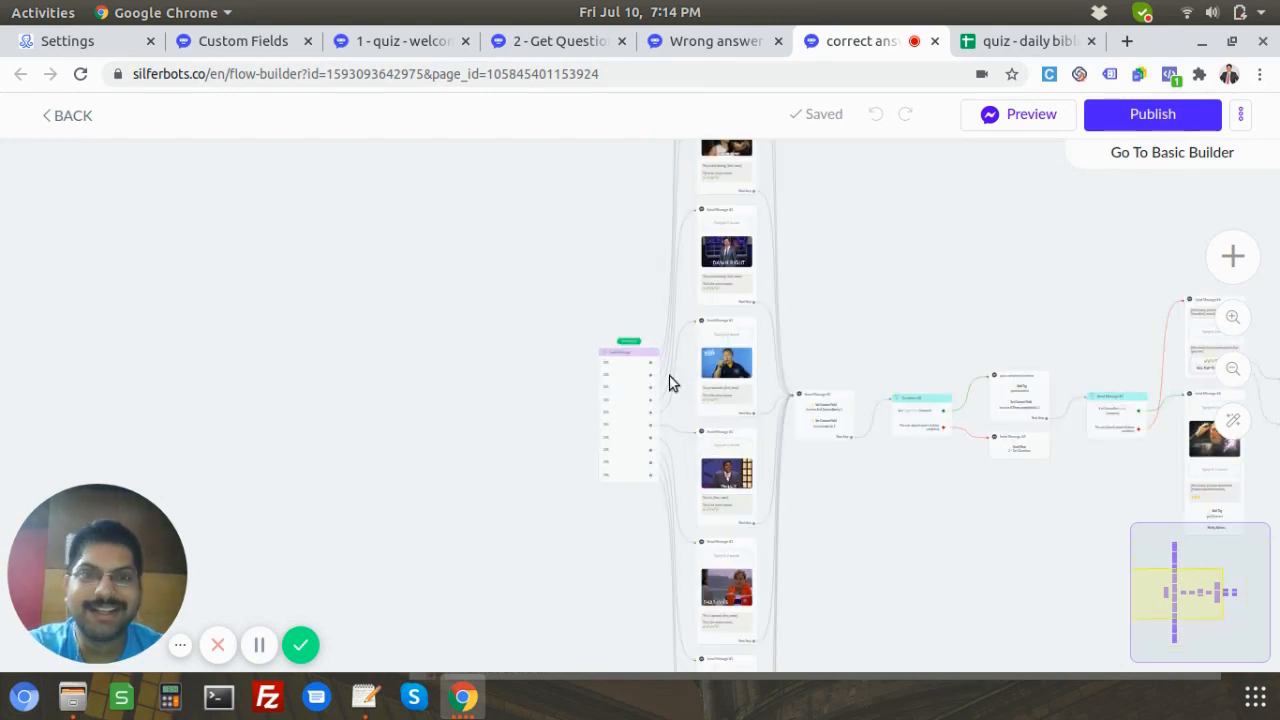
scroll(623, 391, "up", 5)
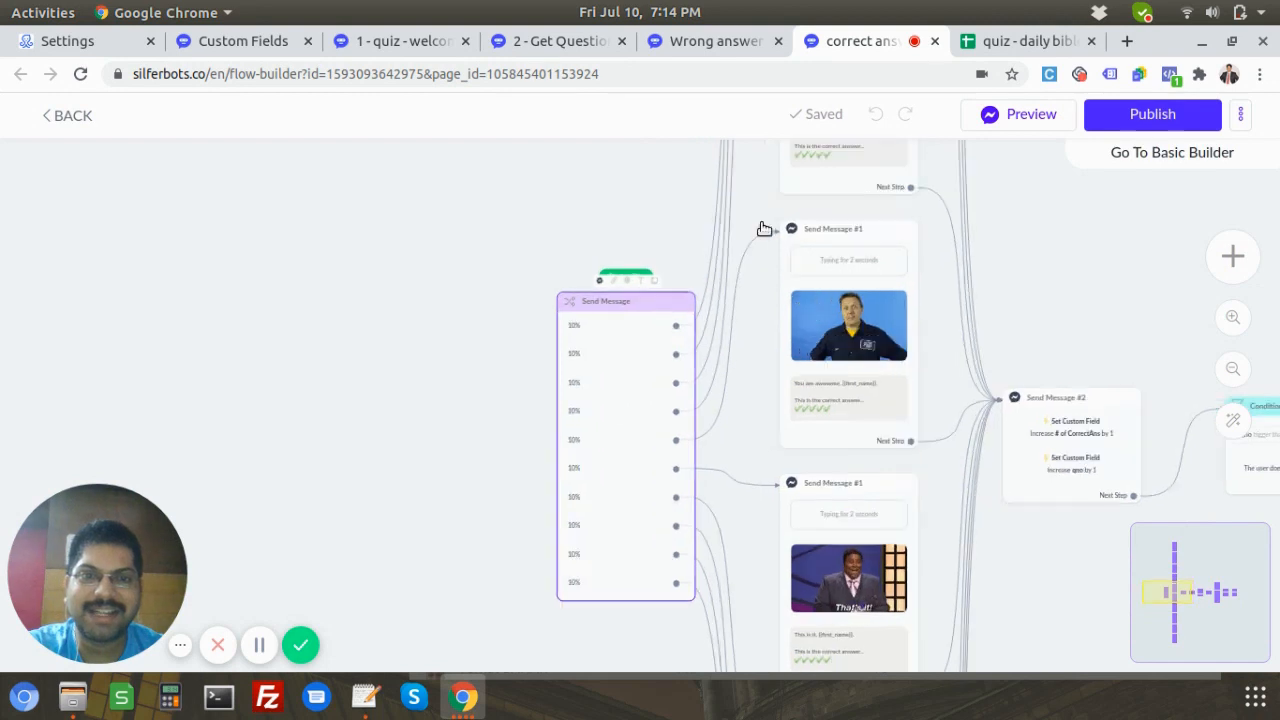
Review the Send Message #1 variants fed by the randomizer, checking each one's GIF, praise text and next-step connection.
left_click_drag(425, 273, 325, 522)
left_click_drag(508, 270, 360, 490)
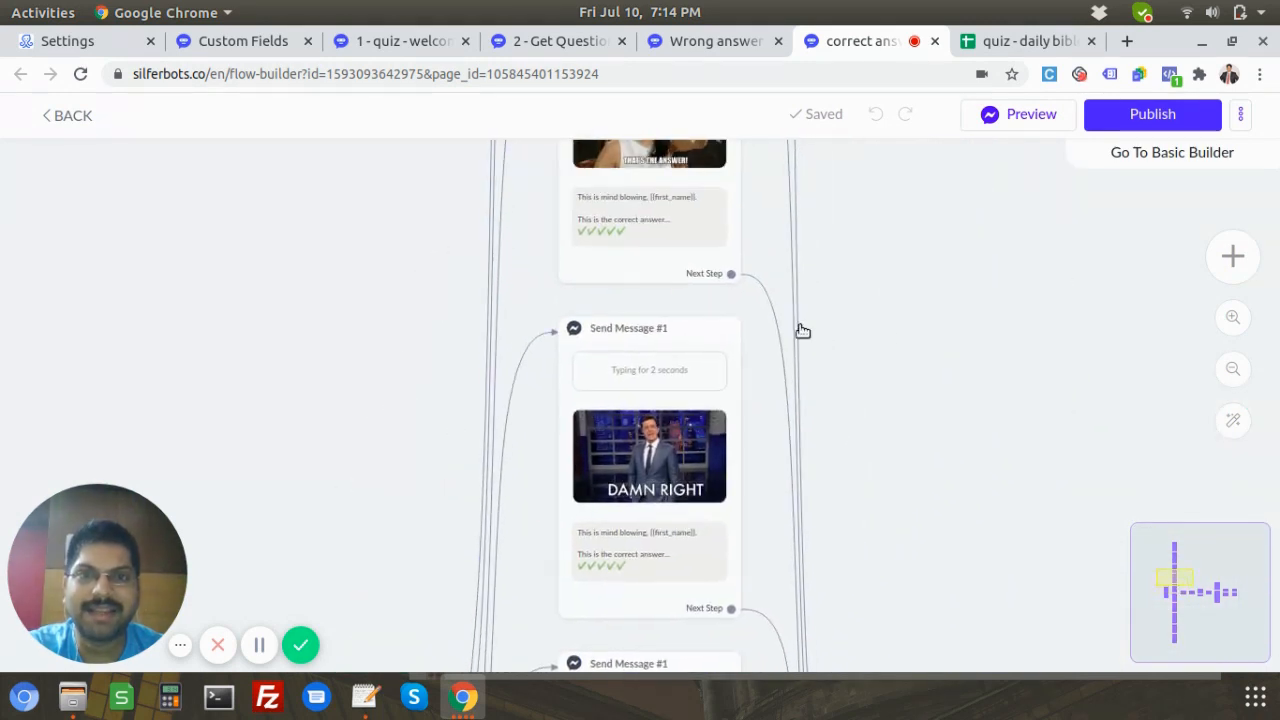
left_click_drag(897, 239, 940, 471)
scroll(684, 460, "up", 2)
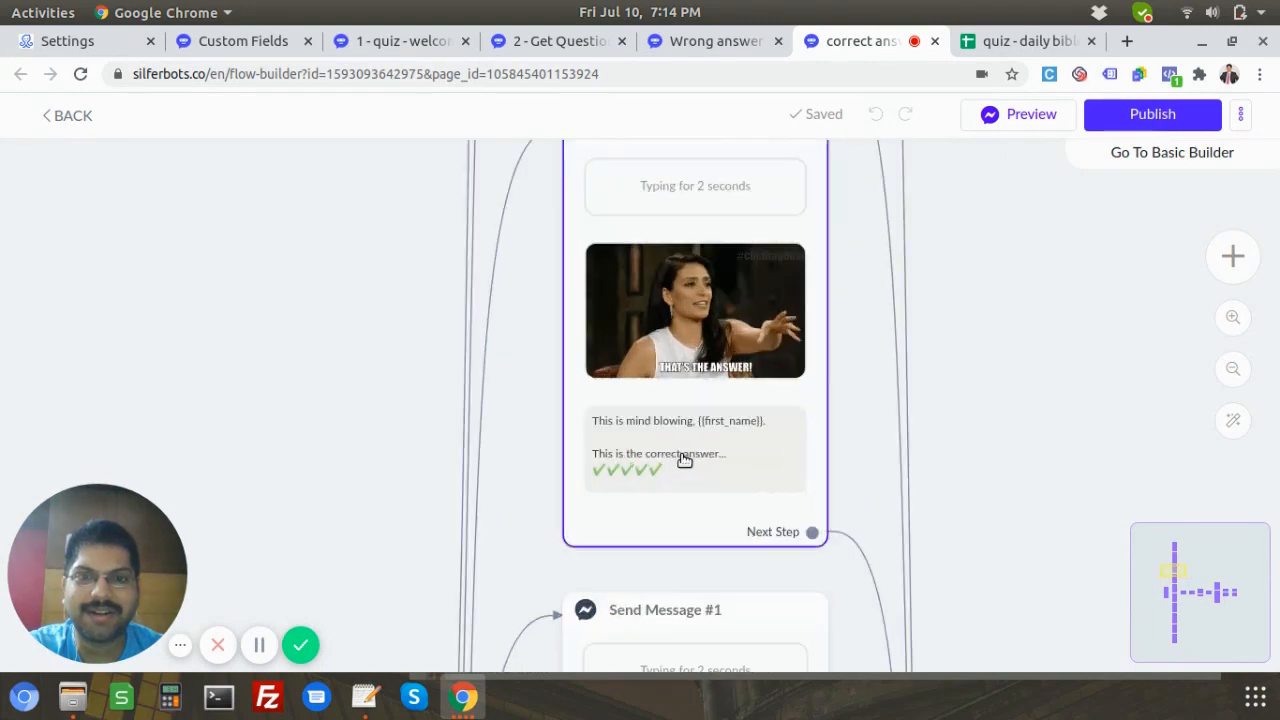
scroll(684, 460, "up", 1)
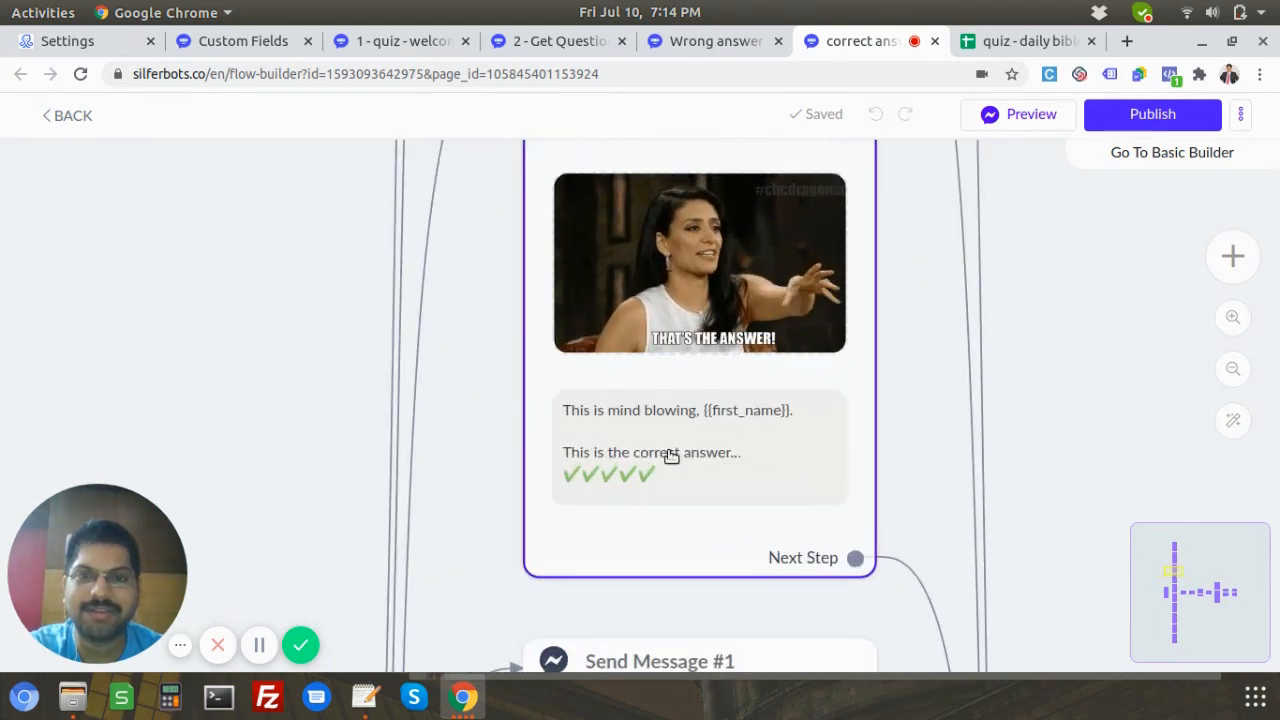
scroll(1105, 470, "down", 5)
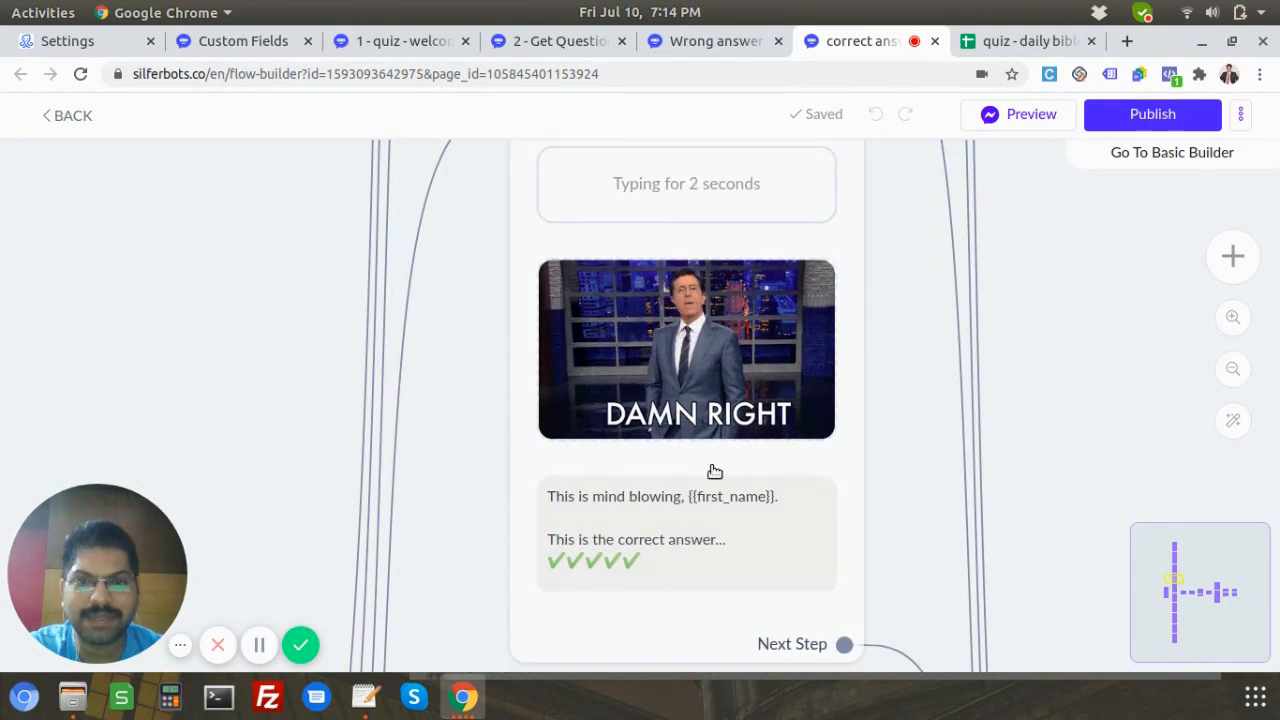
scroll(714, 471, "down", 1)
scroll(975, 470, "down", 3)
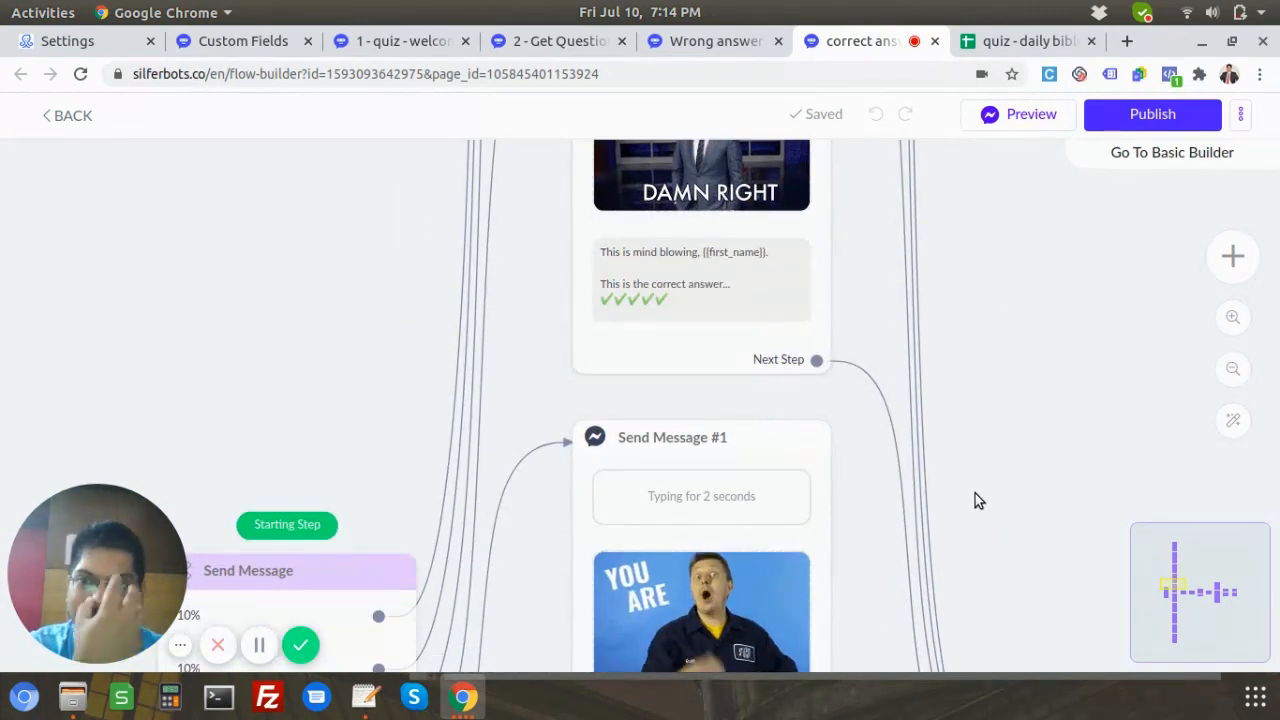
scroll(988, 445, "down", 2)
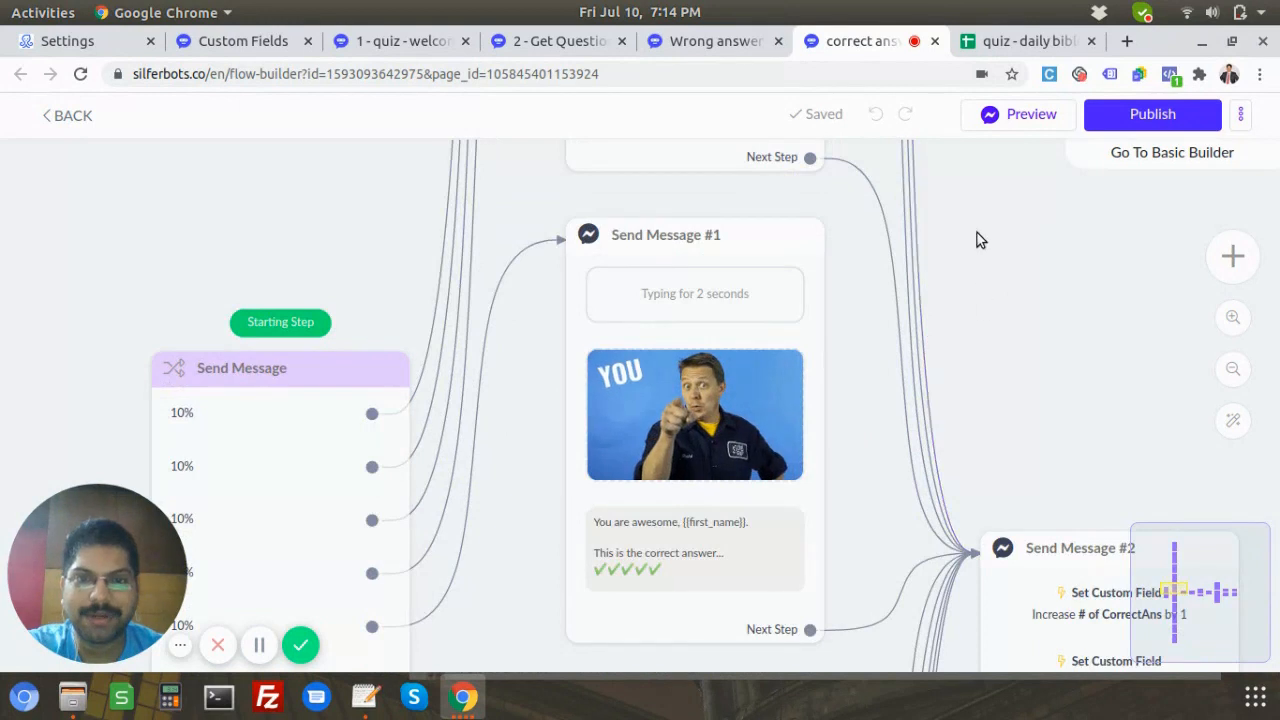
scroll(900, 330, "down", 2)
scroll(850, 420, "down", 1)
scroll(894, 391, "down", 2)
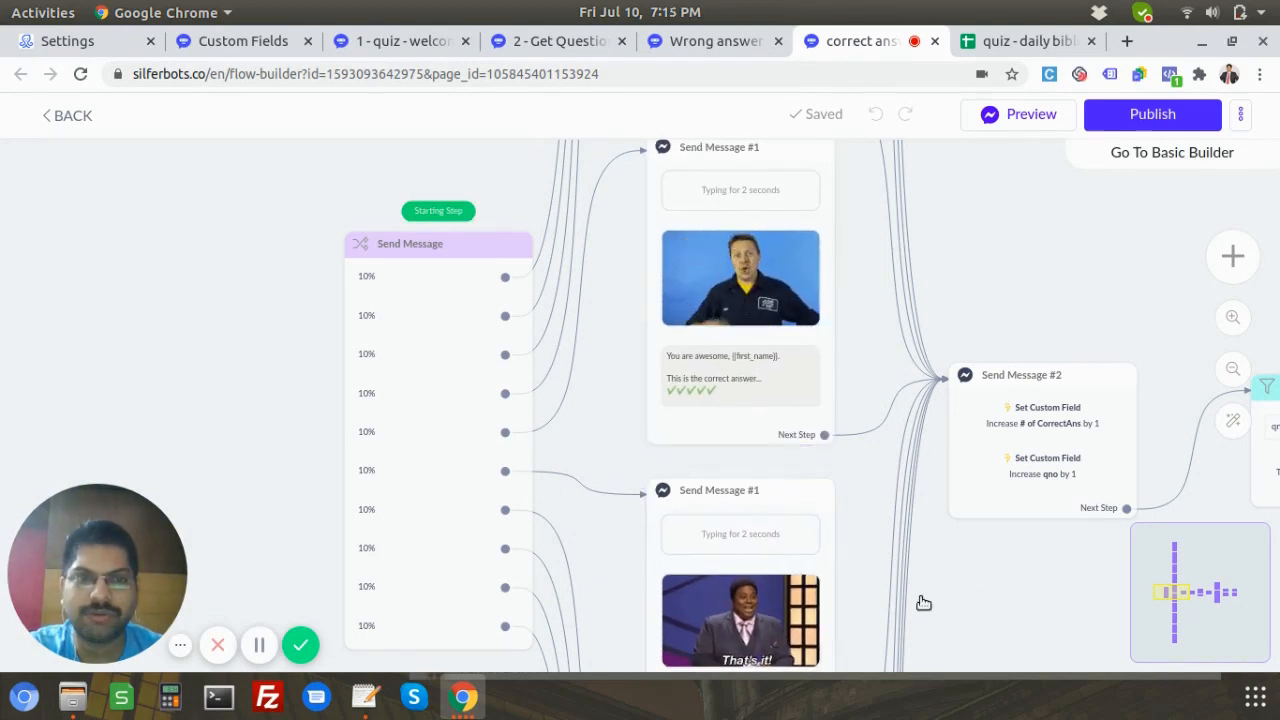
Follow the message variants to Send Message #2 and examine its # of CorrectAns and qno custom field actions.
left_click_drag(922, 603, 524, 566)
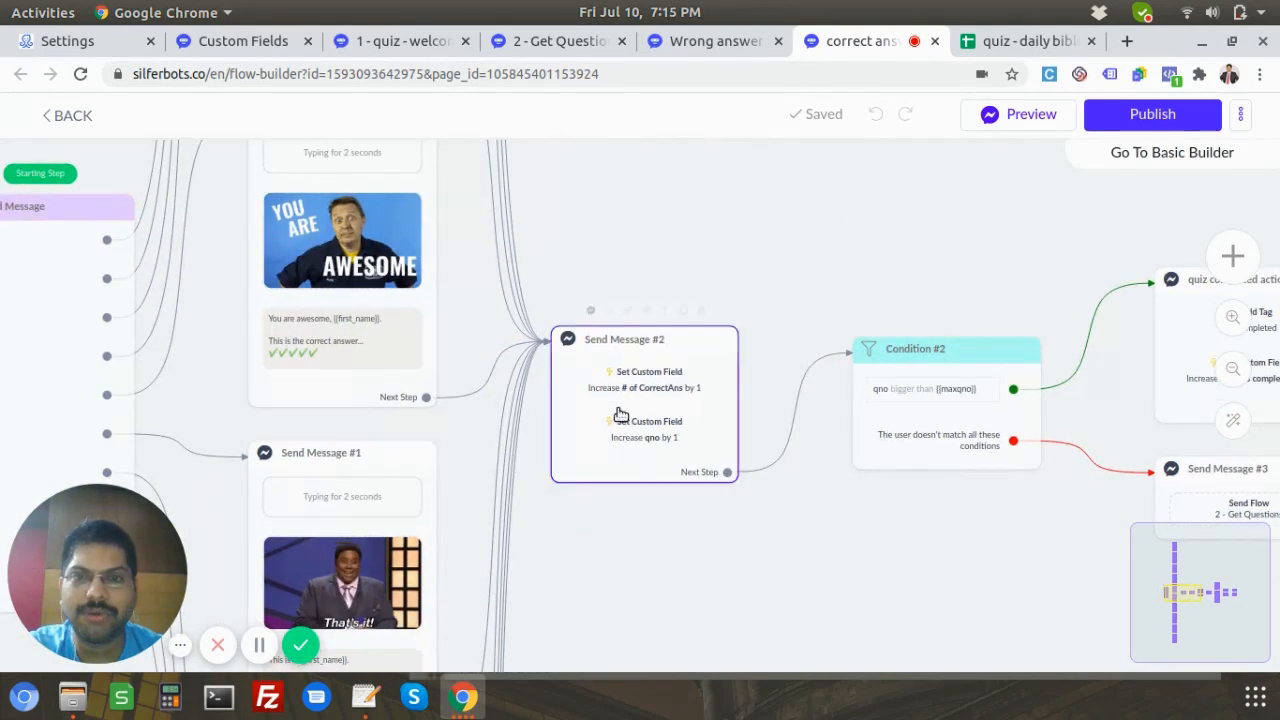
scroll(620, 413, "up", 5)
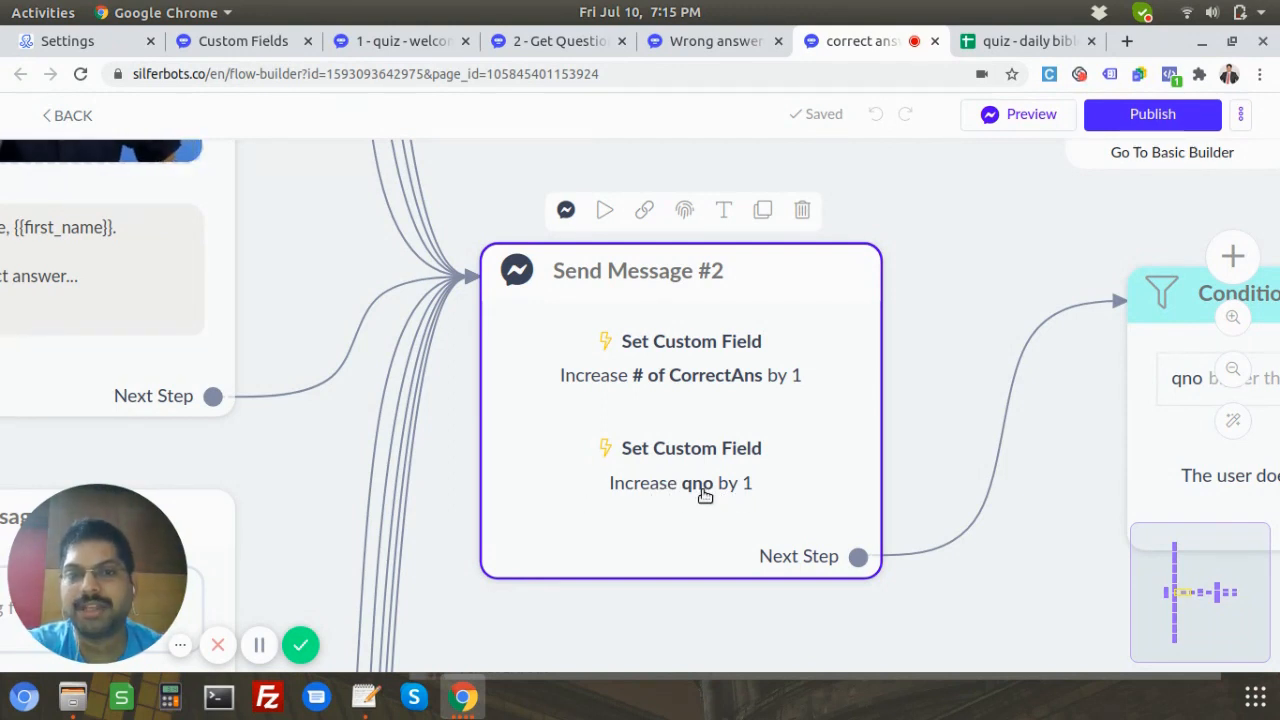
left_click(960, 594)
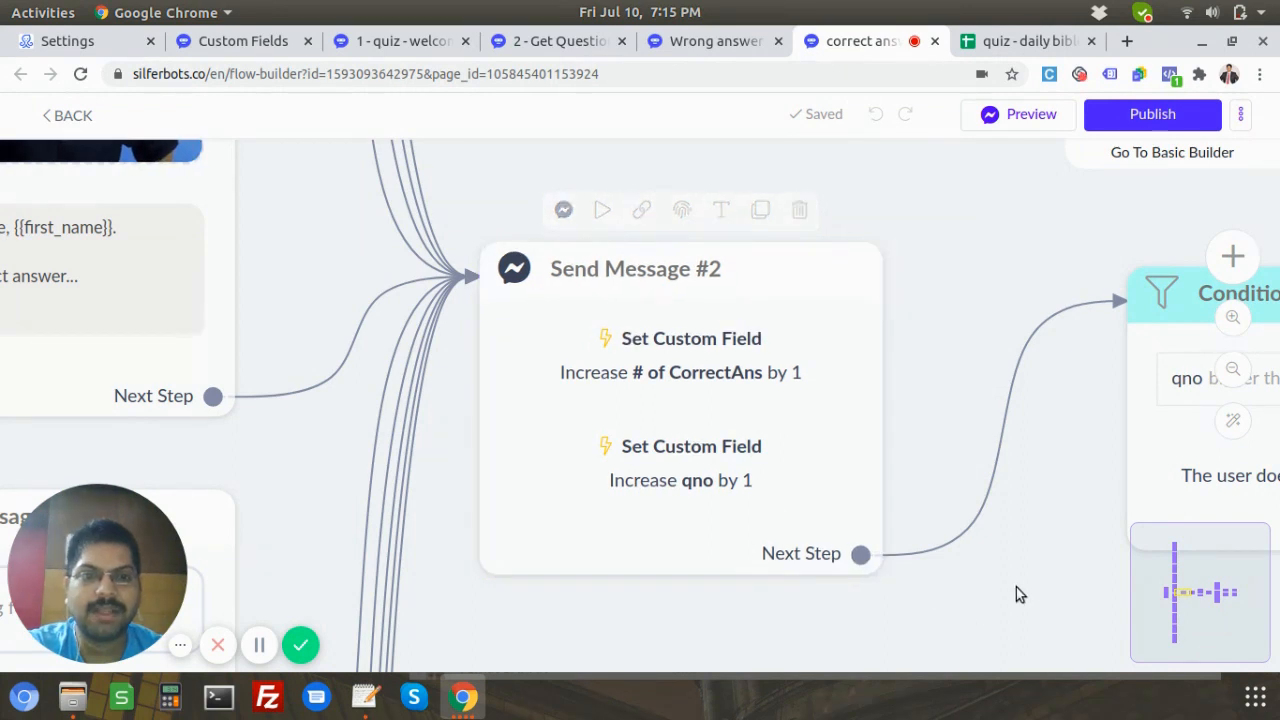
Examine how Condition #2 compares qno with maxqno, and trace its non-matching branch to Send Message #3.
left_click_drag(1014, 594, 529, 546)
left_click(746, 389)
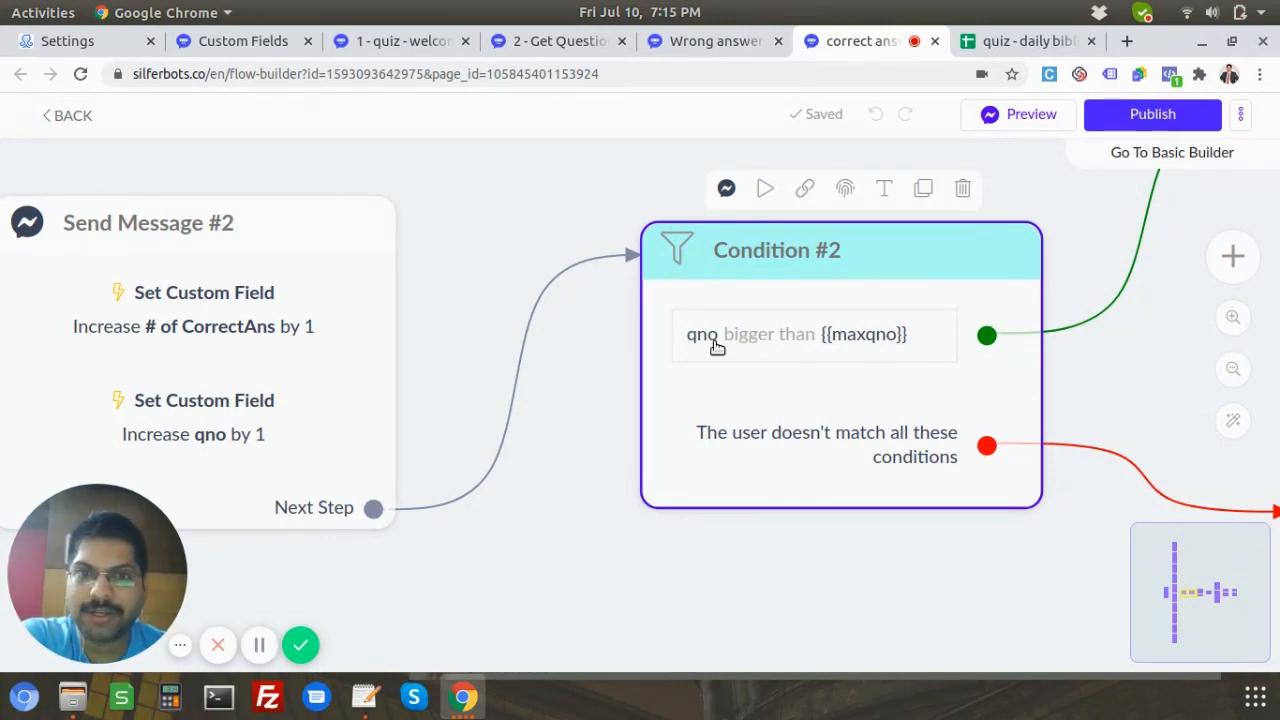
scroll(872, 334, "down", 2)
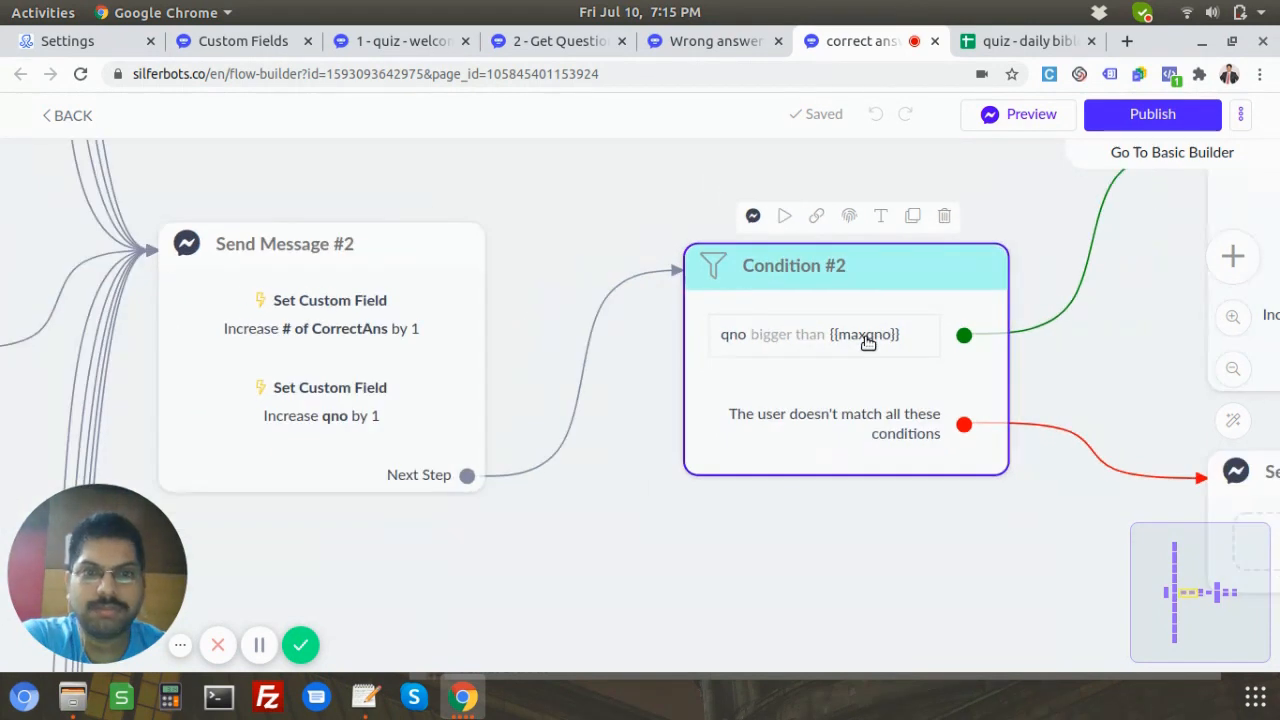
left_click(897, 497)
left_click_drag(960, 555, 600, 482)
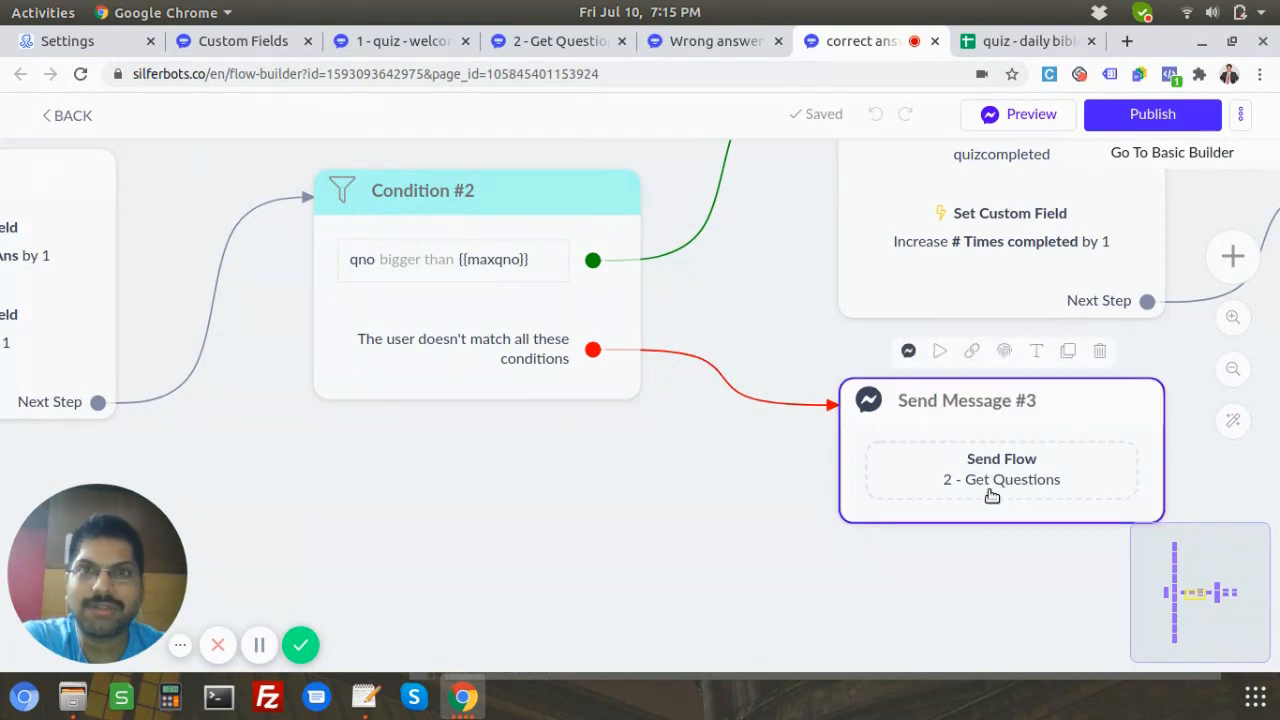
Switch to the 2 - Get Questions flow and examine its starting question-number message and the Google Sheets step after it.
left_click(577, 45)
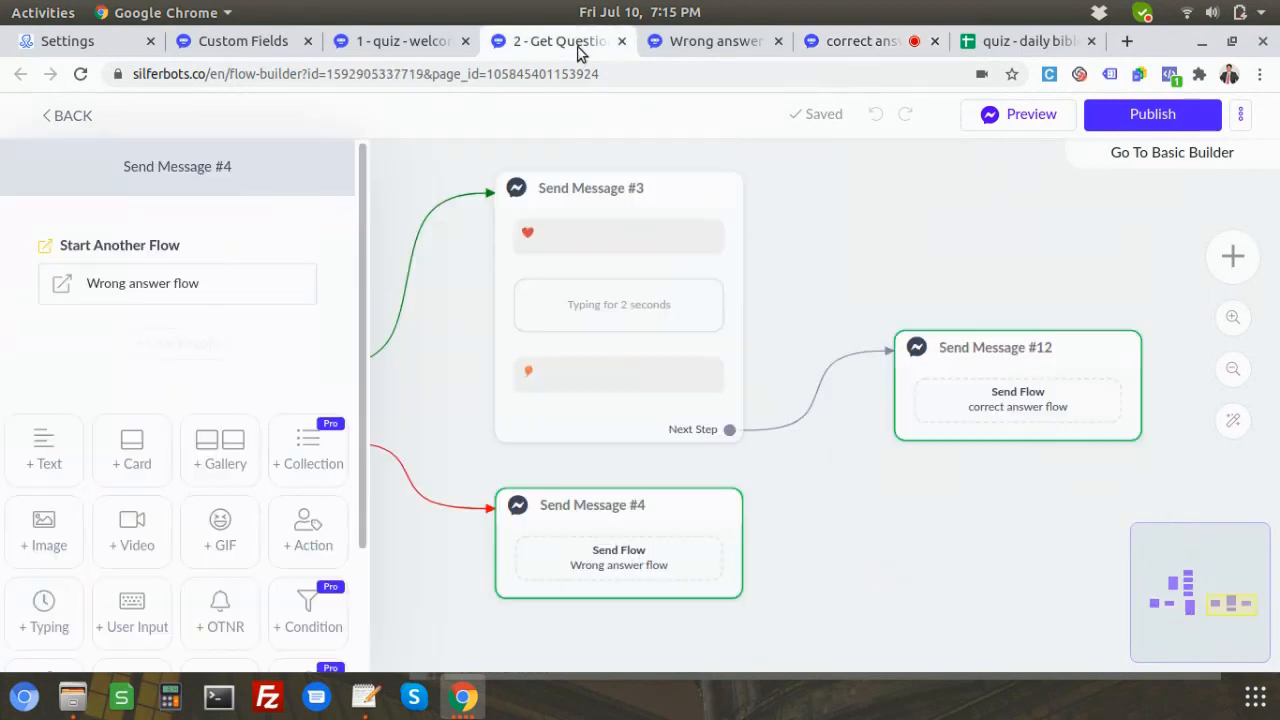
left_click(463, 394)
scroll(228, 248, "down", 2)
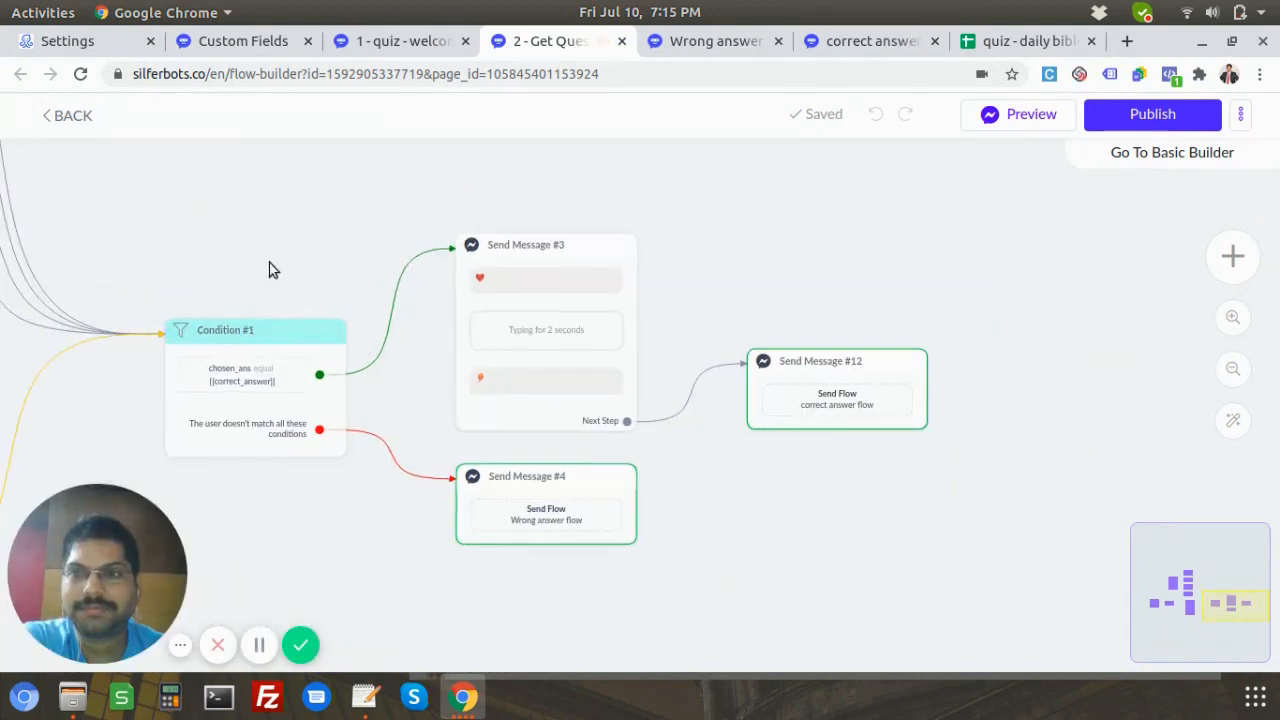
left_click_drag(270, 268, 971, 246)
left_click_drag(418, 505, 697, 456)
scroll(184, 353, "up", 4)
left_click(302, 357)
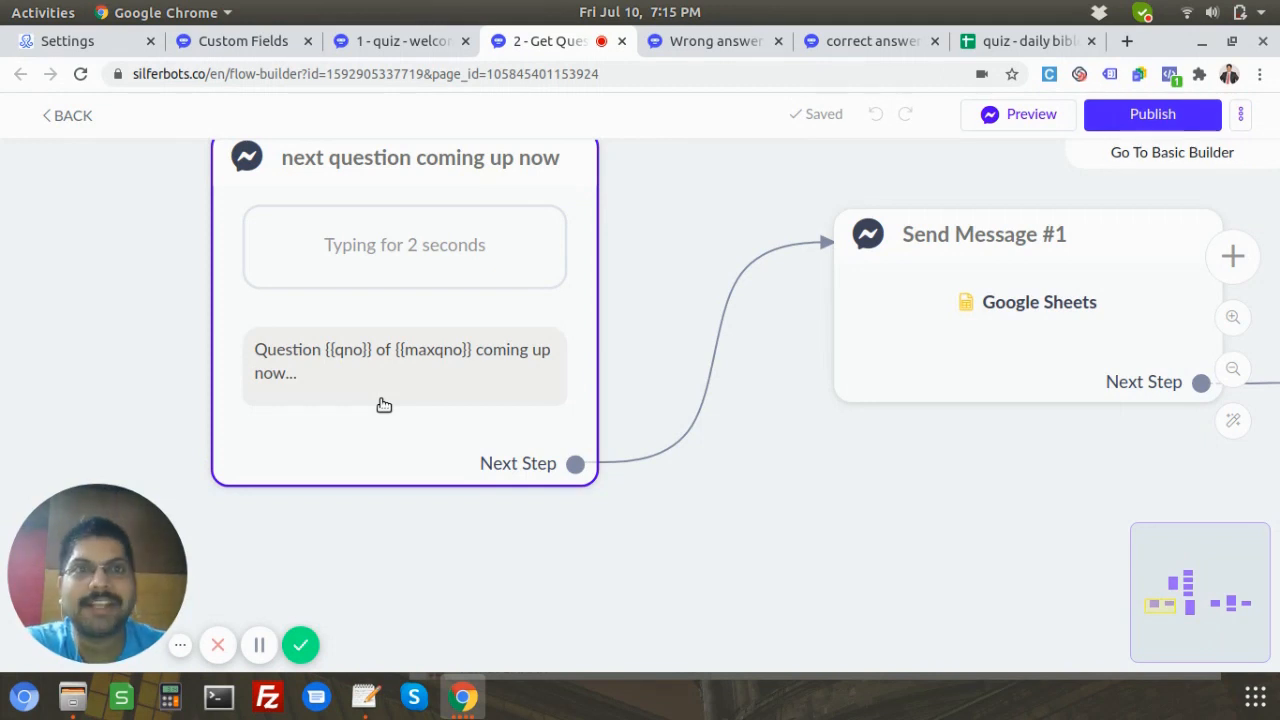
scroll(844, 464, "down", 2)
left_click_drag(917, 526, 714, 526)
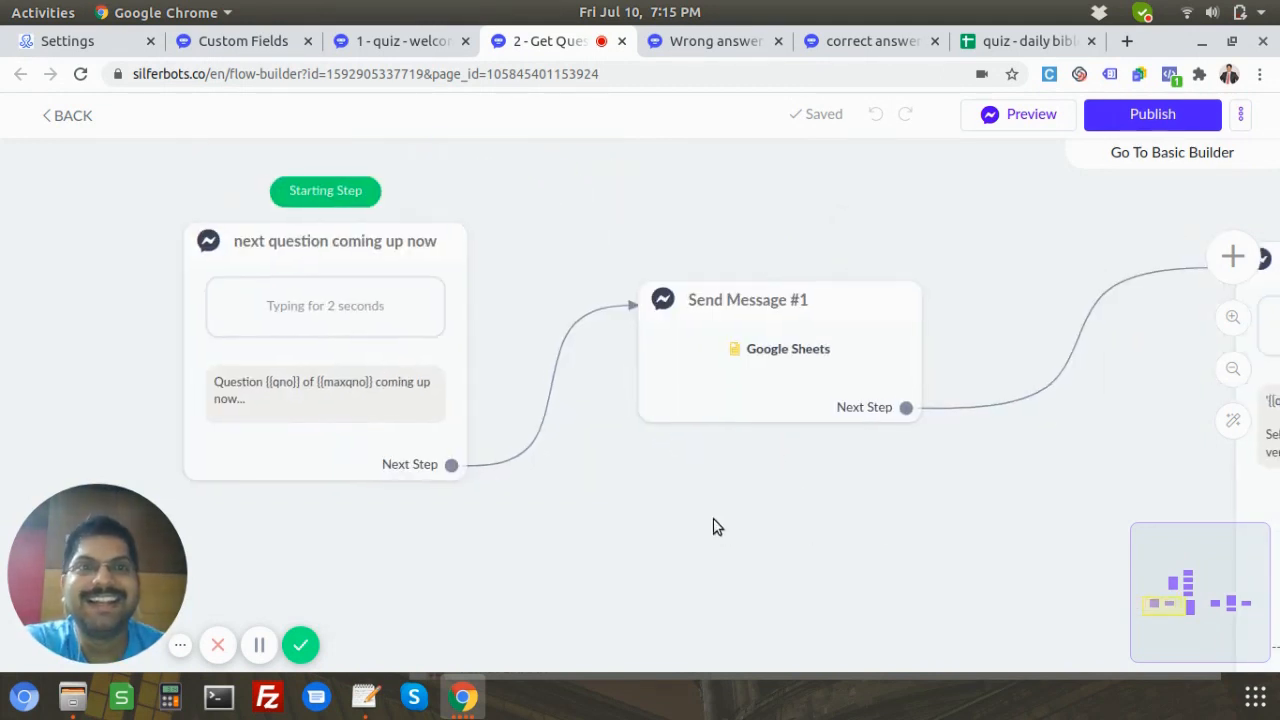
Return to the correct answer flow and recheck how Send Message #2's qno increment feeds the Condition #2 check.
left_click(849, 45)
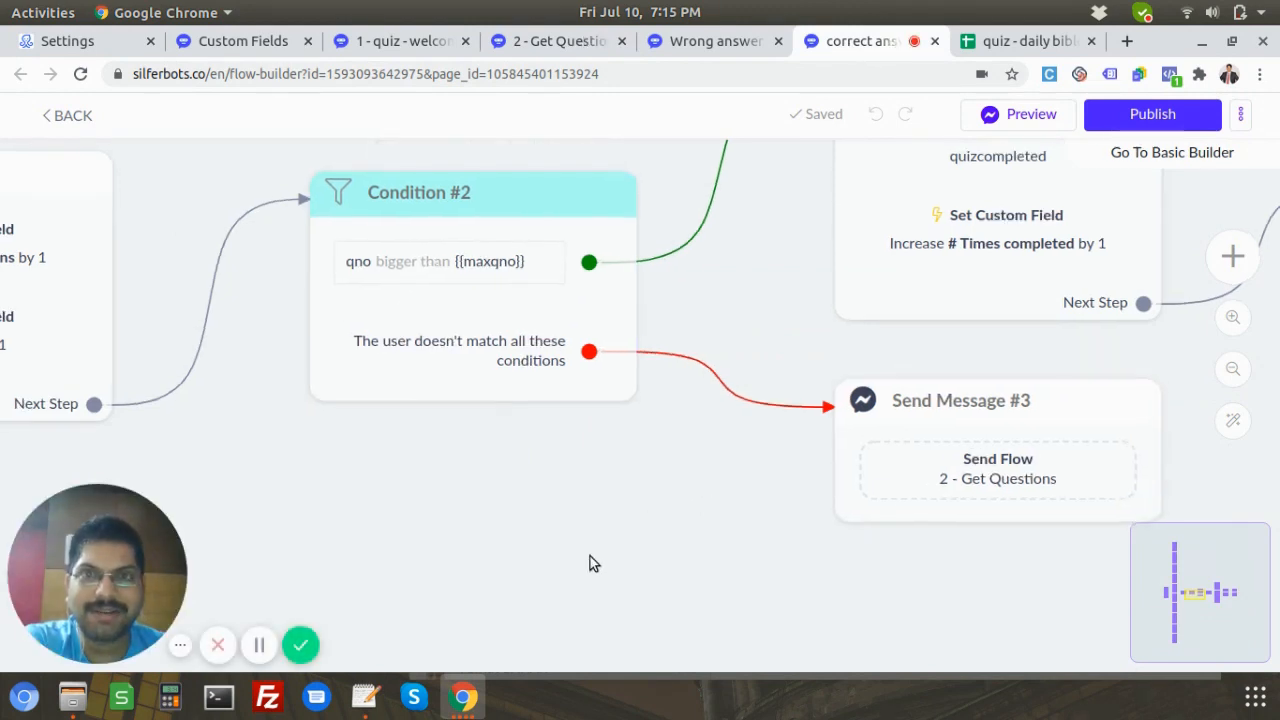
left_click_drag(690, 487, 538, 604)
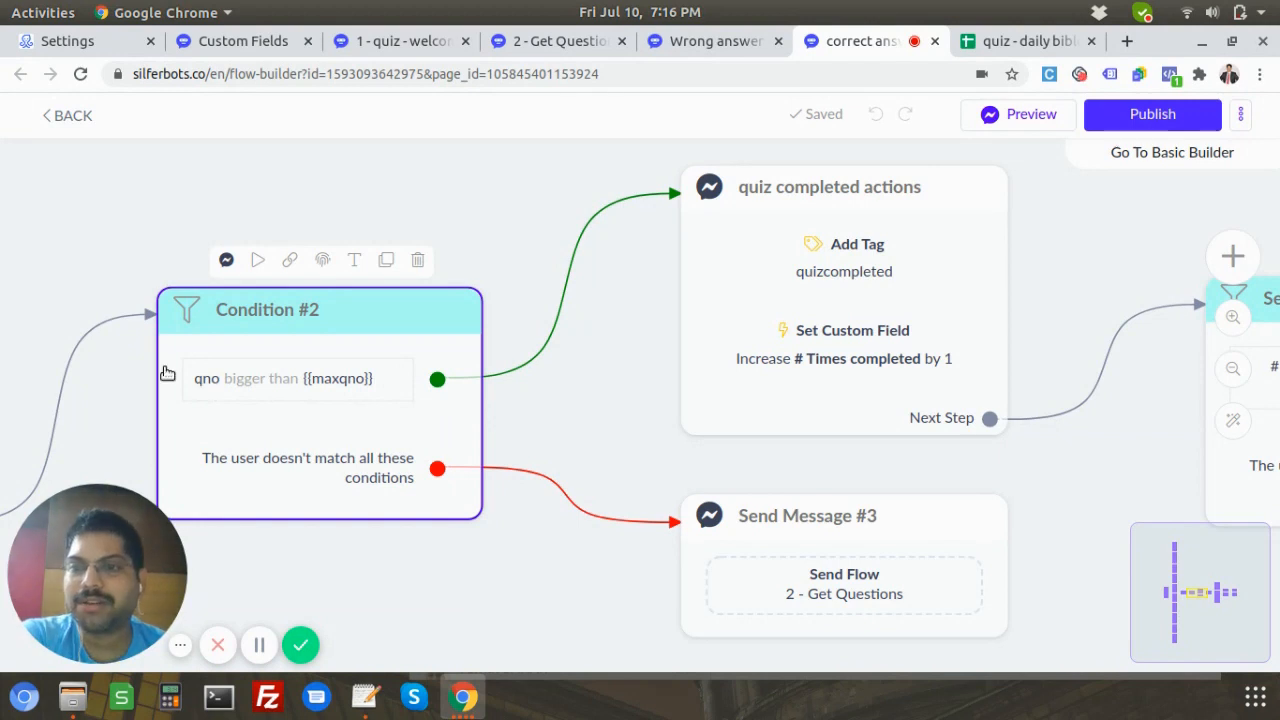
left_click_drag(133, 241, 641, 193)
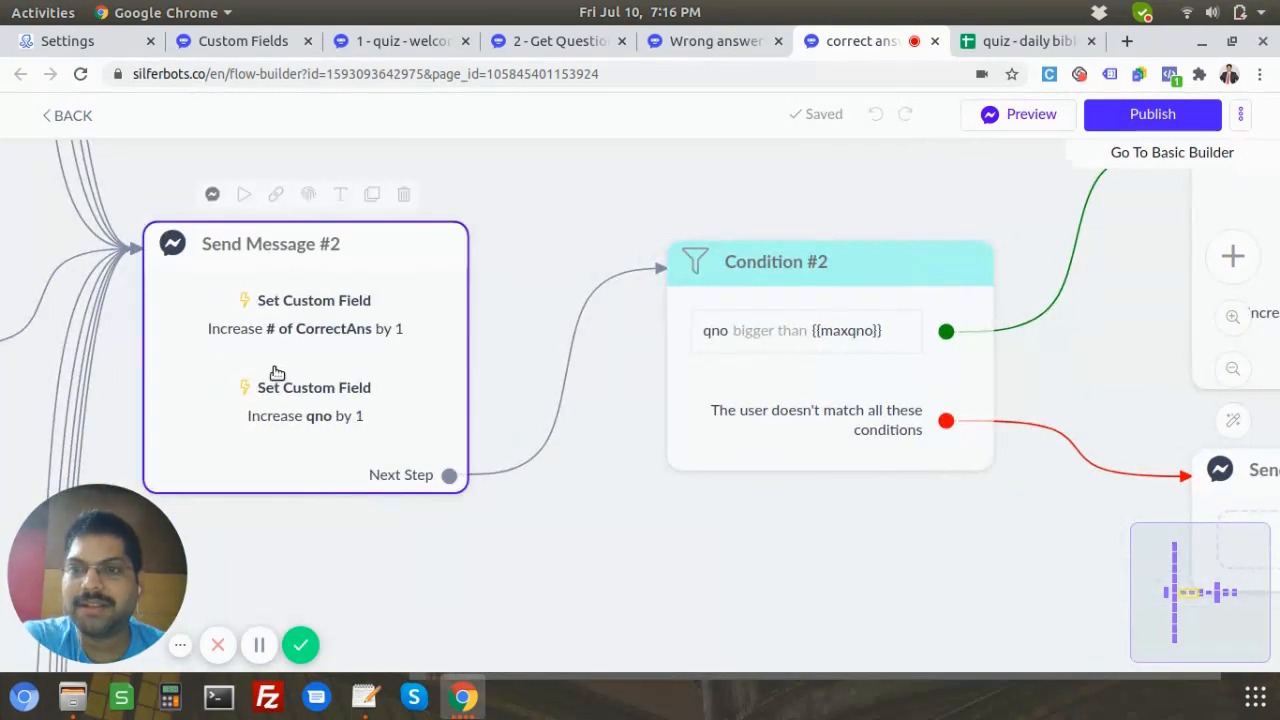
scroll(271, 396, "up", 3)
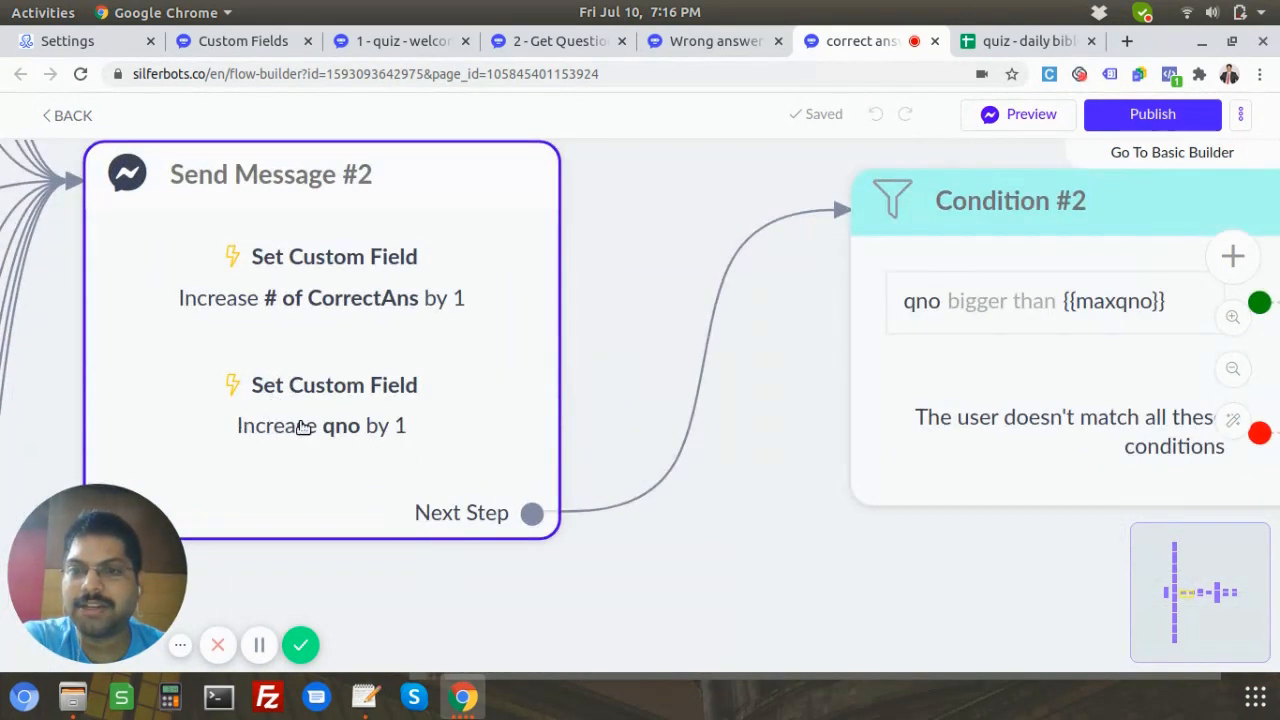
scroll(904, 324, "down", 2)
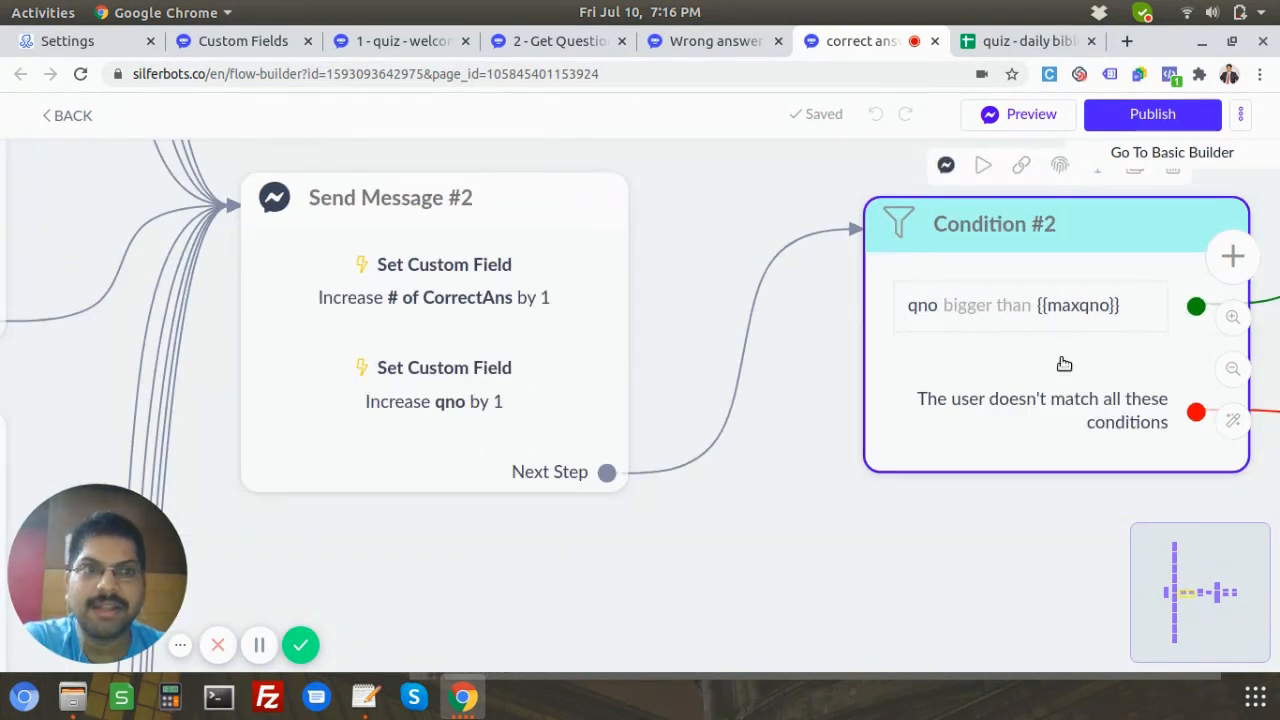
scroll(953, 481, "down", 2)
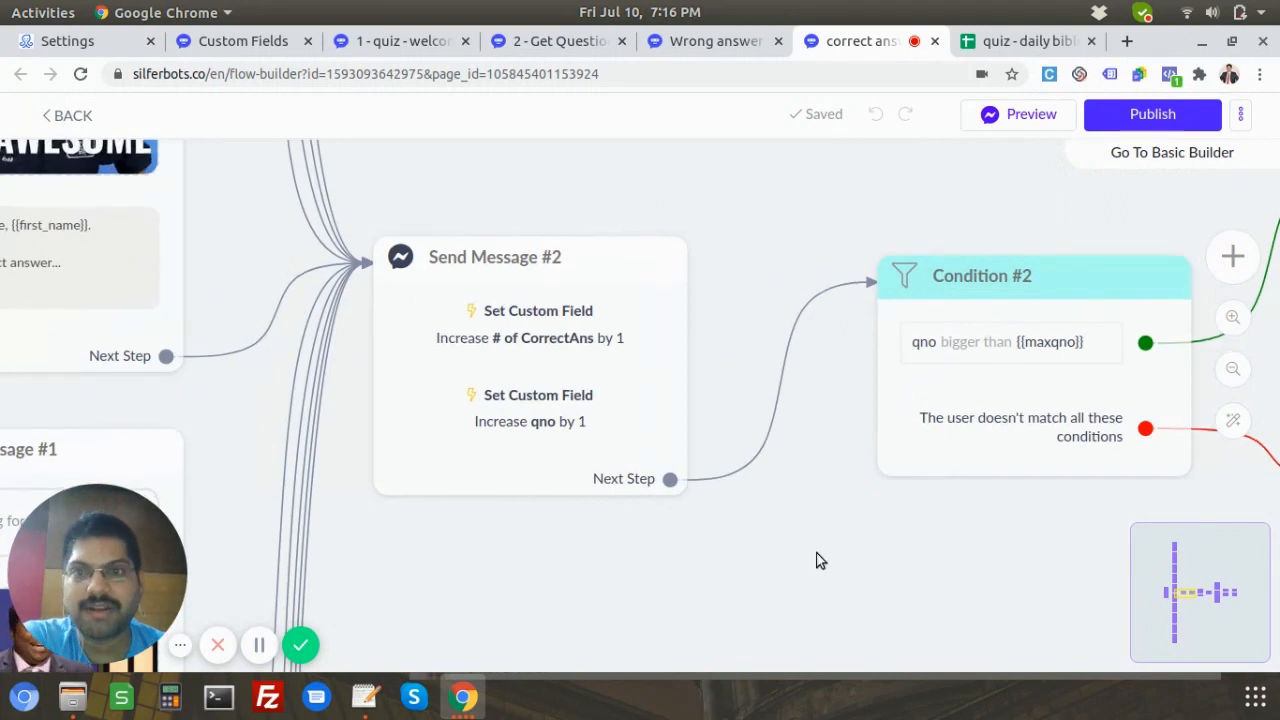
Trace Condition #2's matching branch to quiz completed actions and examine its tag and # Times completed actions.
left_click_drag(817, 560, 440, 567)
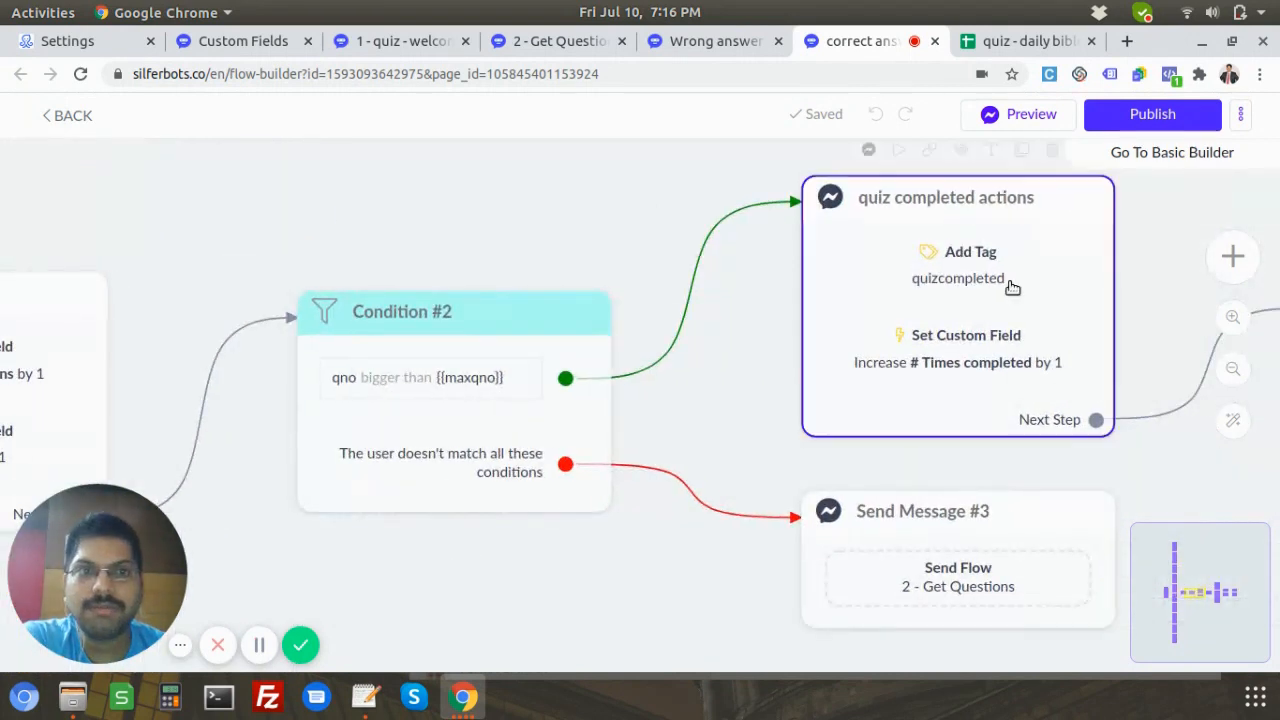
scroll(1010, 285, "up", 2)
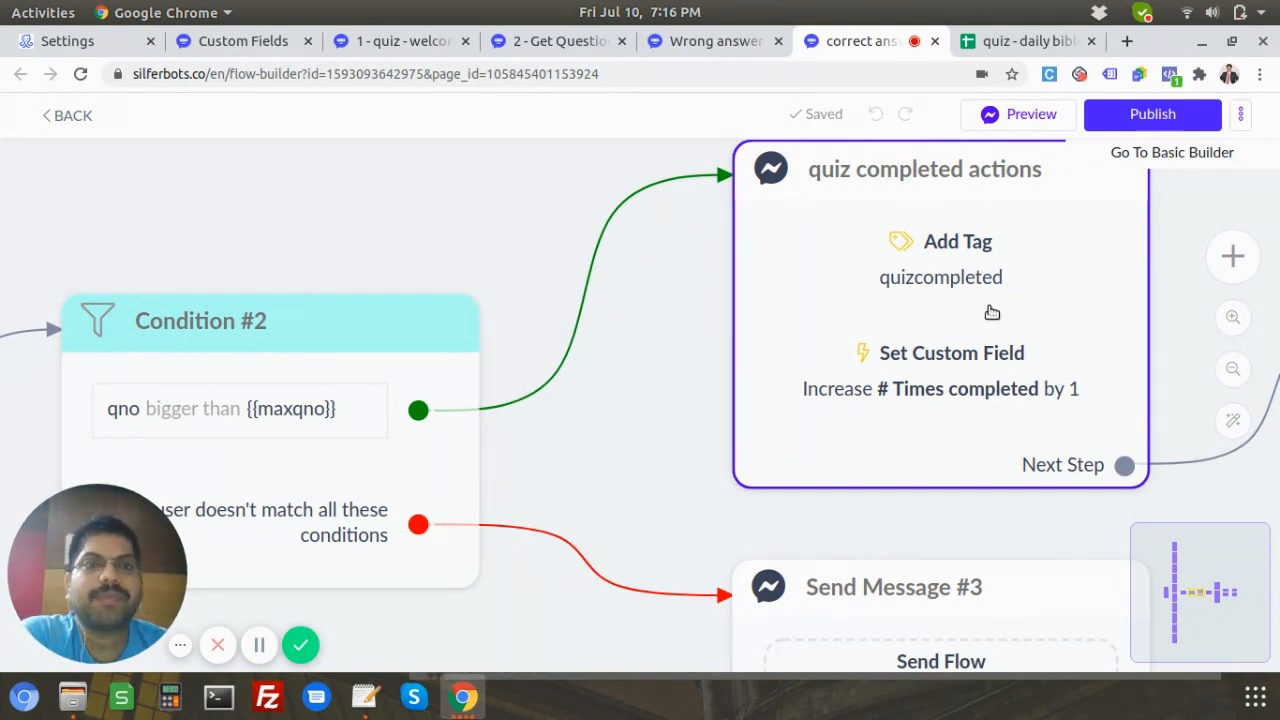
scroll(933, 308, "down", 1)
left_click_drag(608, 422, 476, 419)
scroll(822, 278, "up", 1)
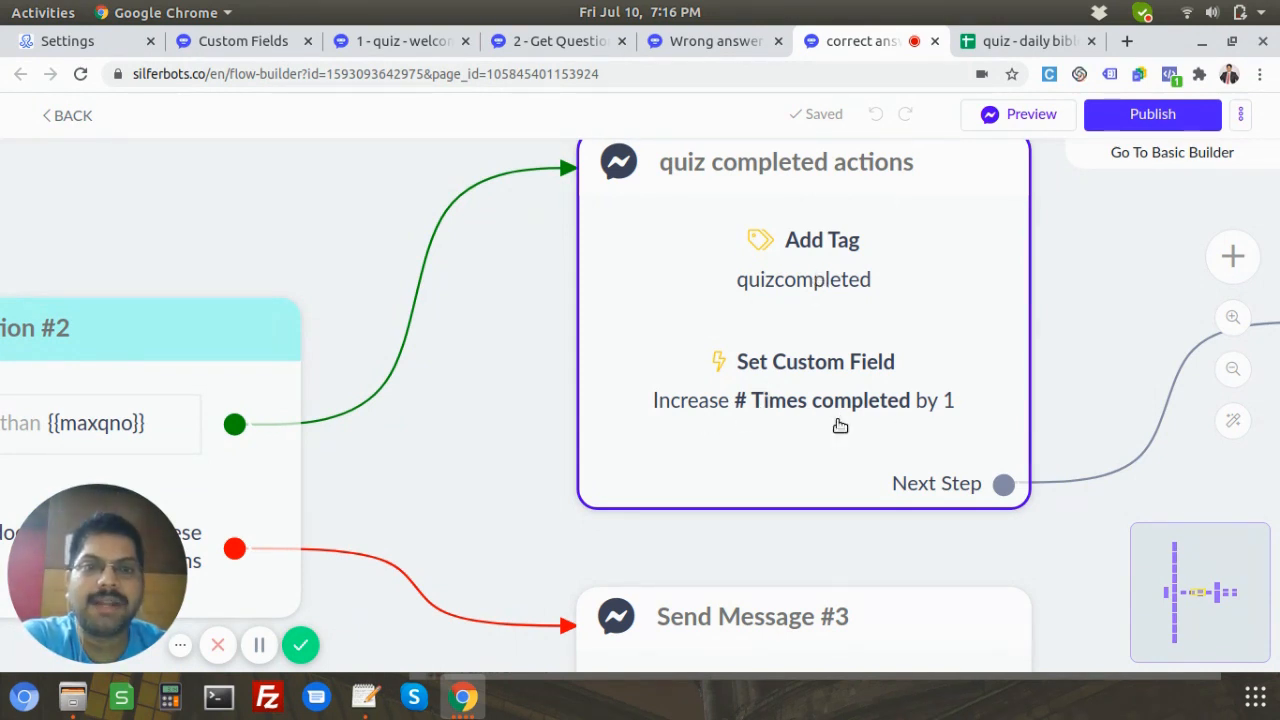
scroll(895, 428, "down", 2)
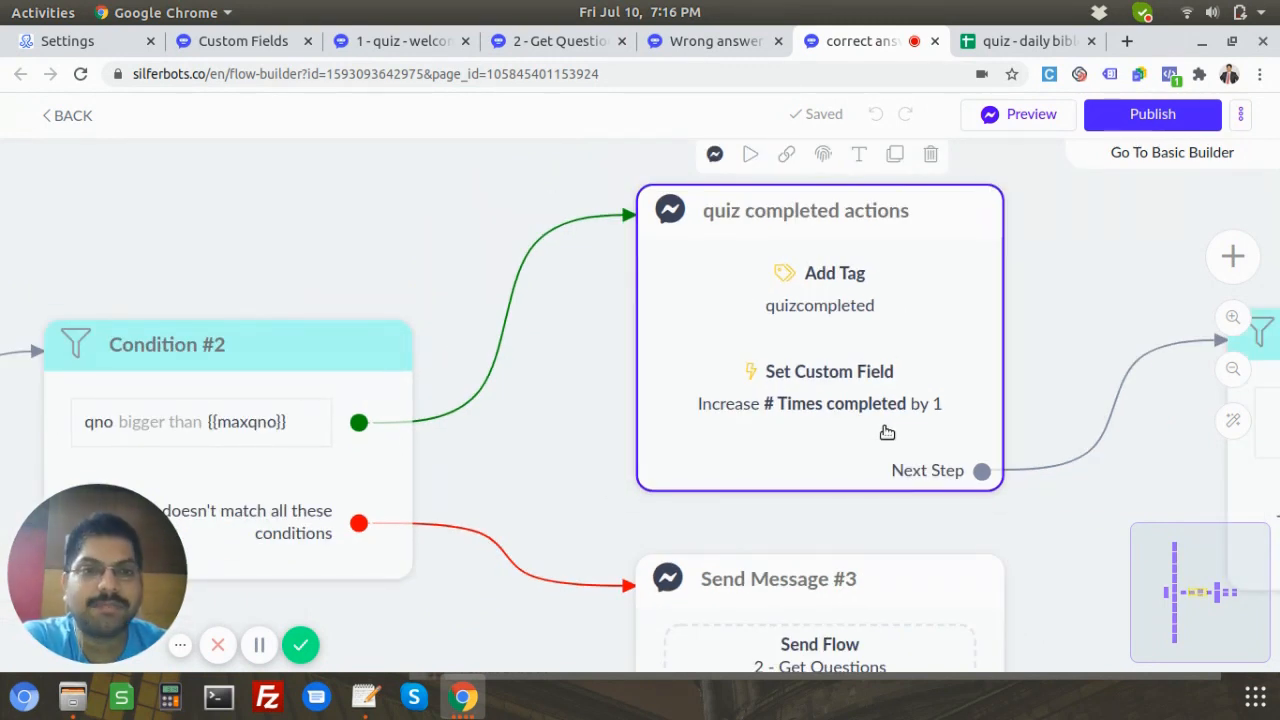
Follow quiz completed actions to the Send Message #7 condition and examine its comparison of # of CorrectAns with maxqno.
left_click_drag(1011, 543, 503, 457)
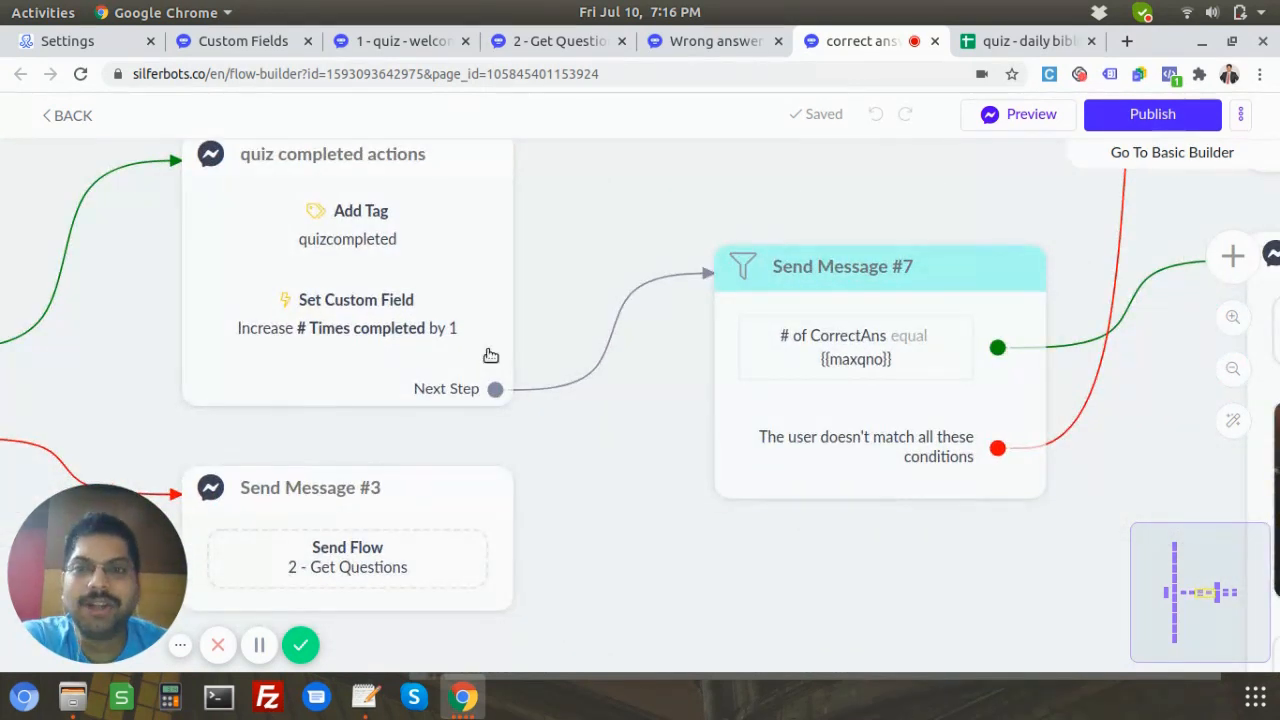
left_click(848, 354)
scroll(845, 355, "up", 2)
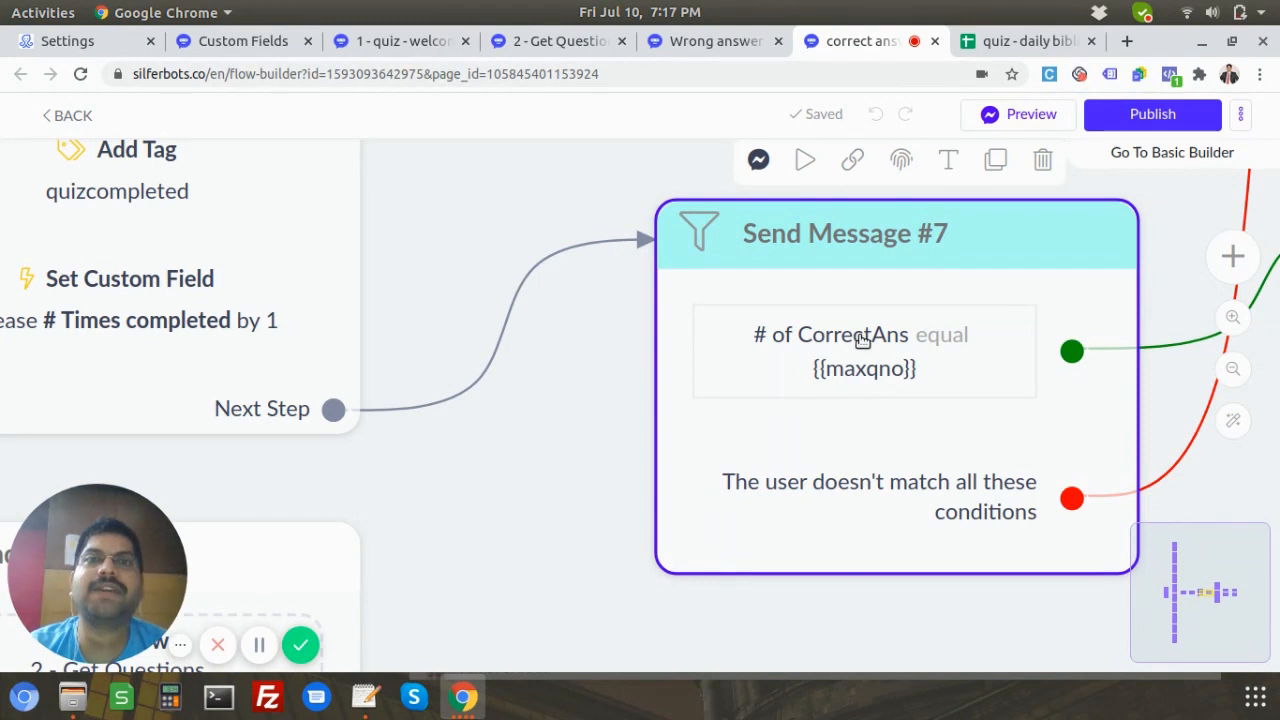
scroll(855, 342, "down", 1)
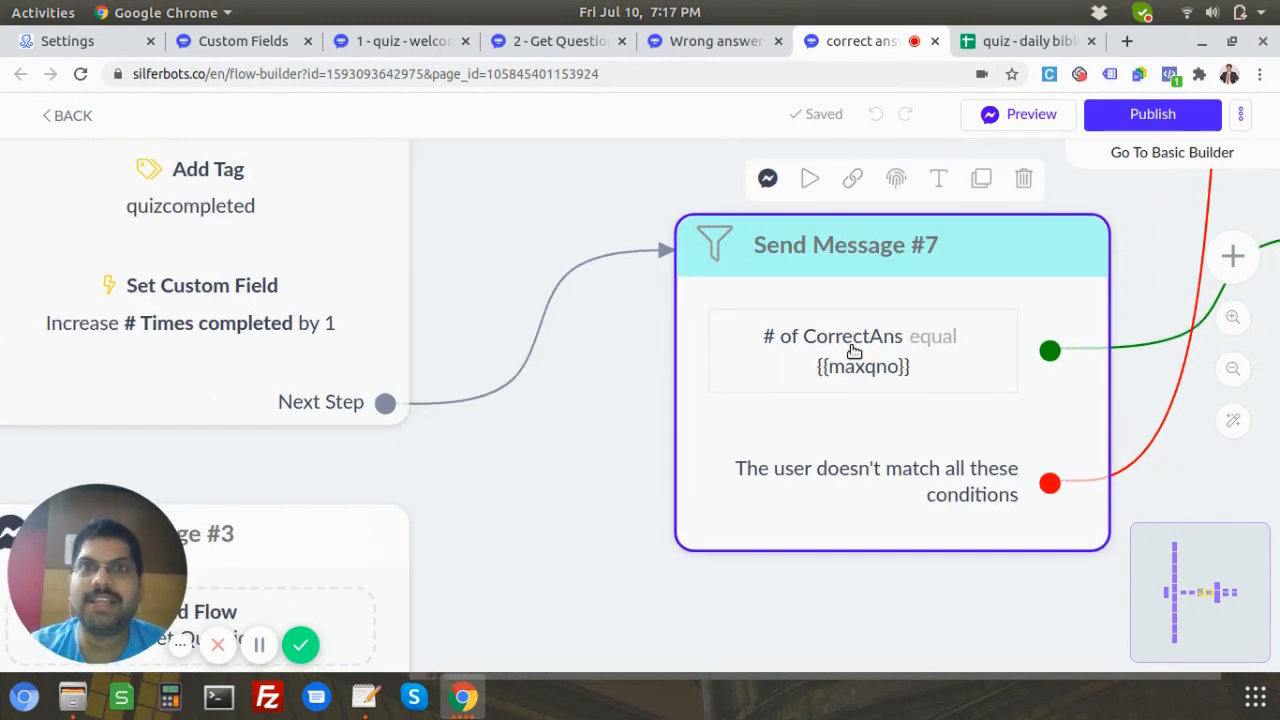
scroll(855, 352, "down", 1)
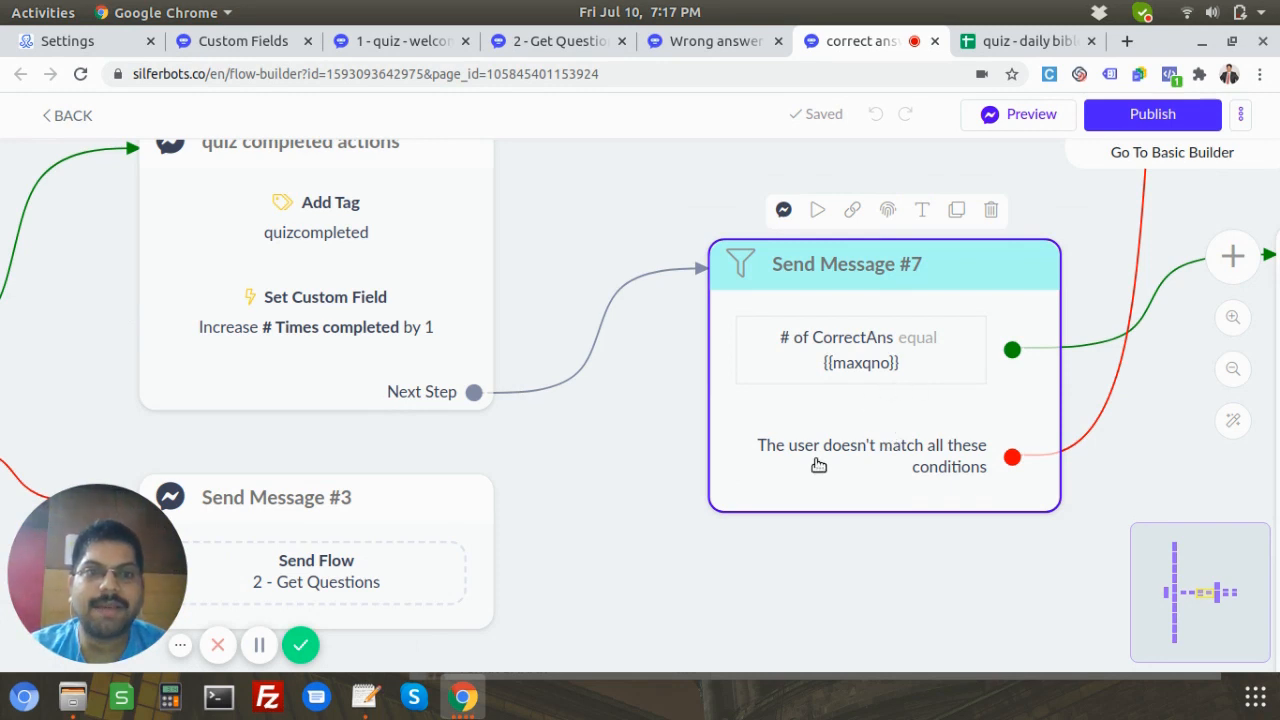
Follow the matching branch of Send Message #7 to Send Message #6 and examine its all-correct message, got10correct tag and Notify Admins action.
scroll(875, 442, "down", 1)
left_click_drag(961, 516, 639, 564)
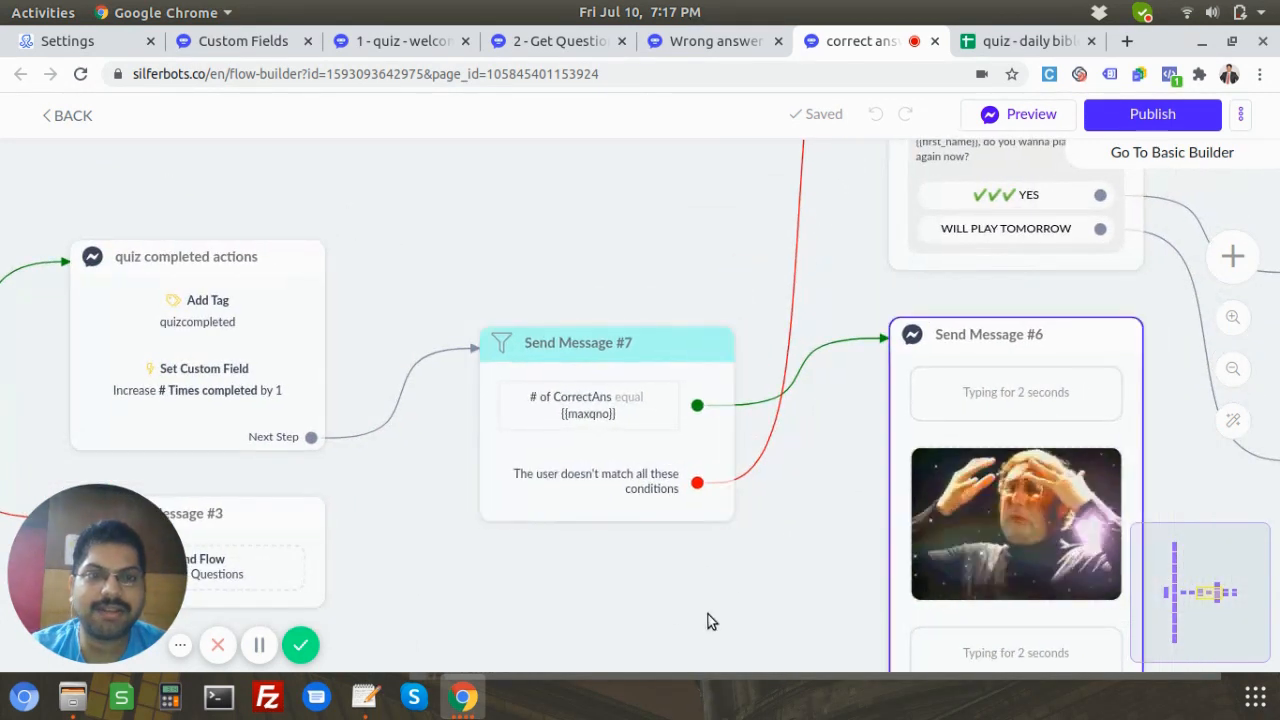
left_click_drag(719, 580, 700, 453)
mouse_move(775, 611)
left_mouse_down()
mouse_move(677, 449)
mouse_move(653, 381)
left_mouse_up()
scroll(847, 417, "up", 1)
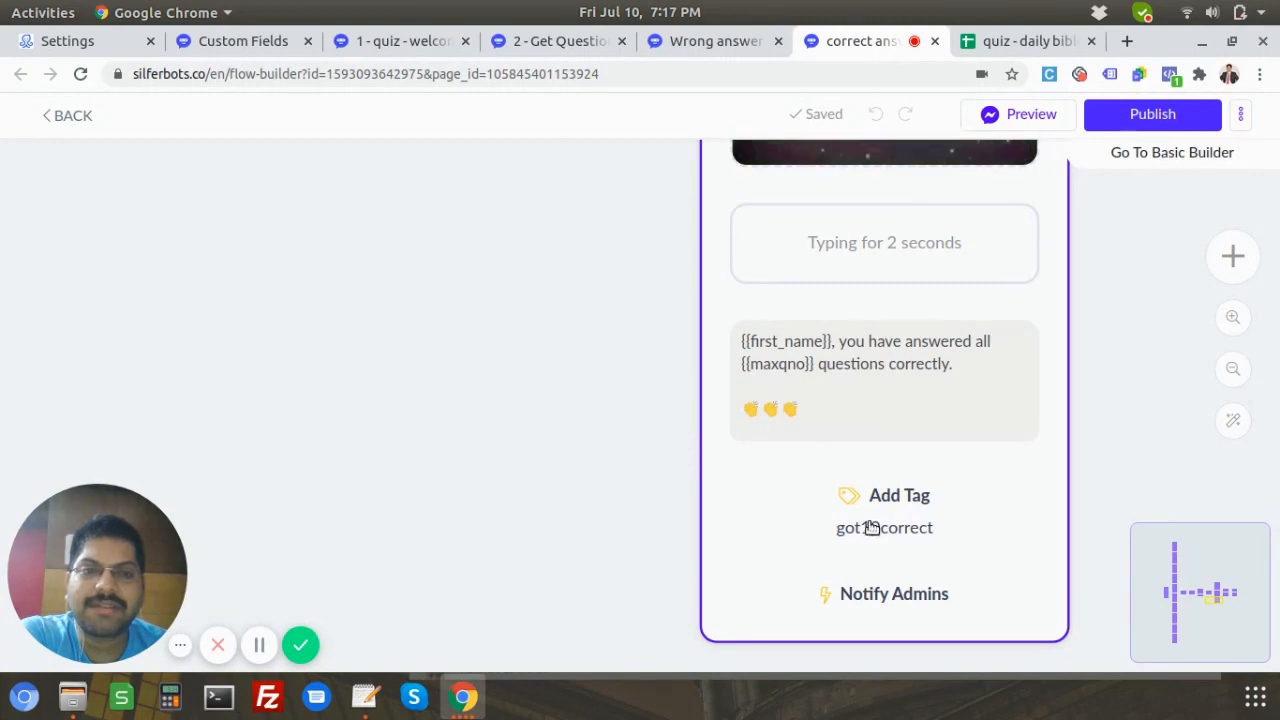
Return to quiz completed actions and recheck how it leads into the # of CorrectAns condition in Send Message #7.
scroll(540, 484, "down", 2)
left_click_drag(396, 264, 585, 496)
left_click_drag(799, 493, 819, 597)
scroll(306, 283, "up", 2)
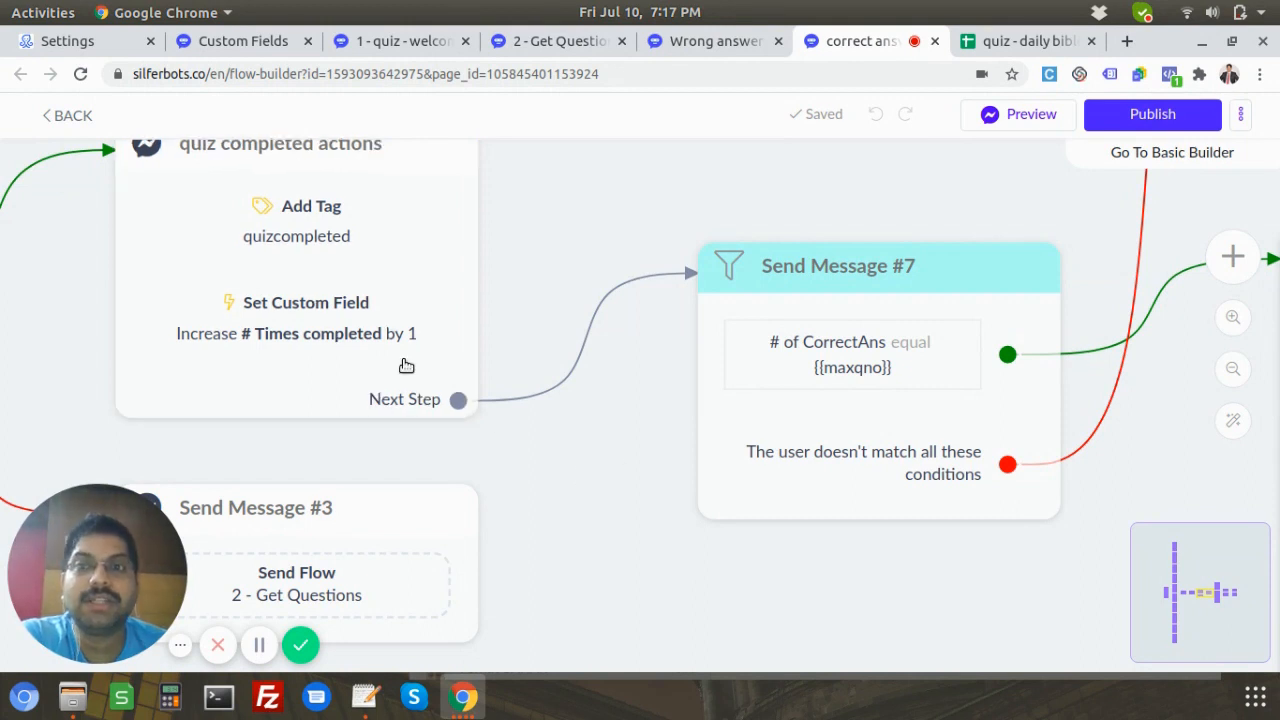
scroll(391, 323, "down", 1)
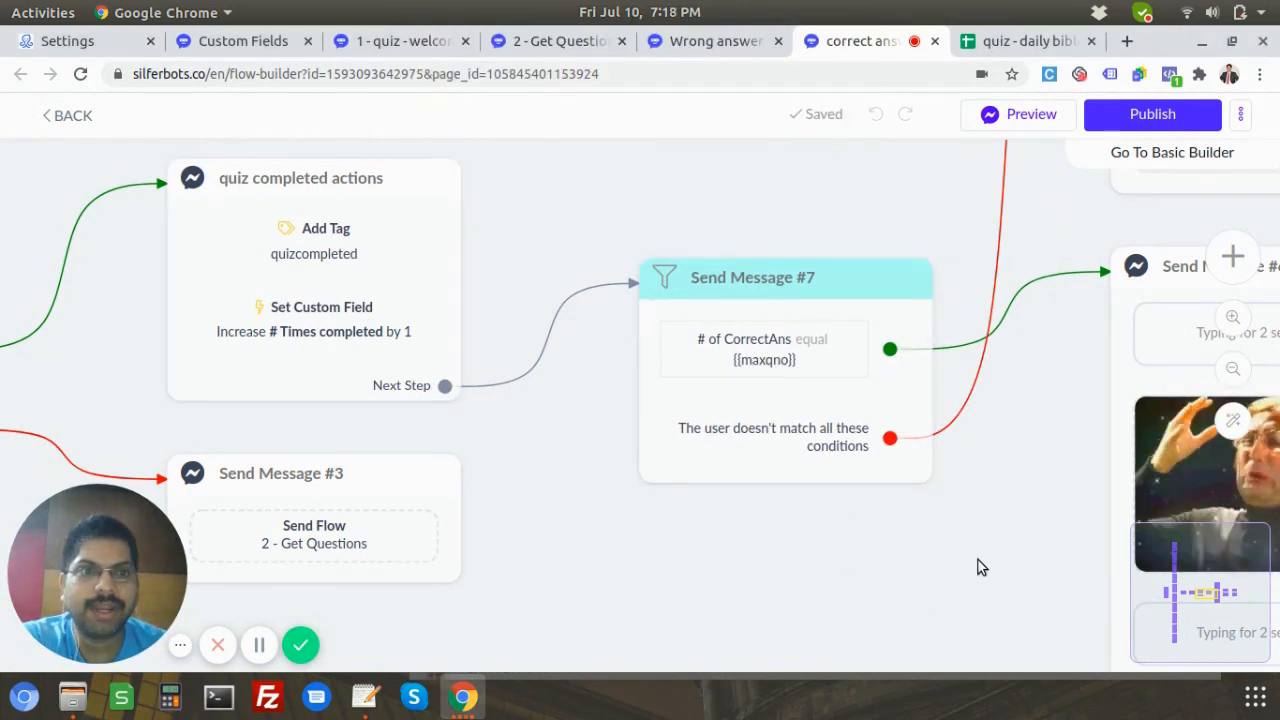
Follow the non-matching branch of Send Message #7 to the score message and examine its YES and WILL PLAY TOMORROW replay options.
left_click_drag(978, 560, 608, 593)
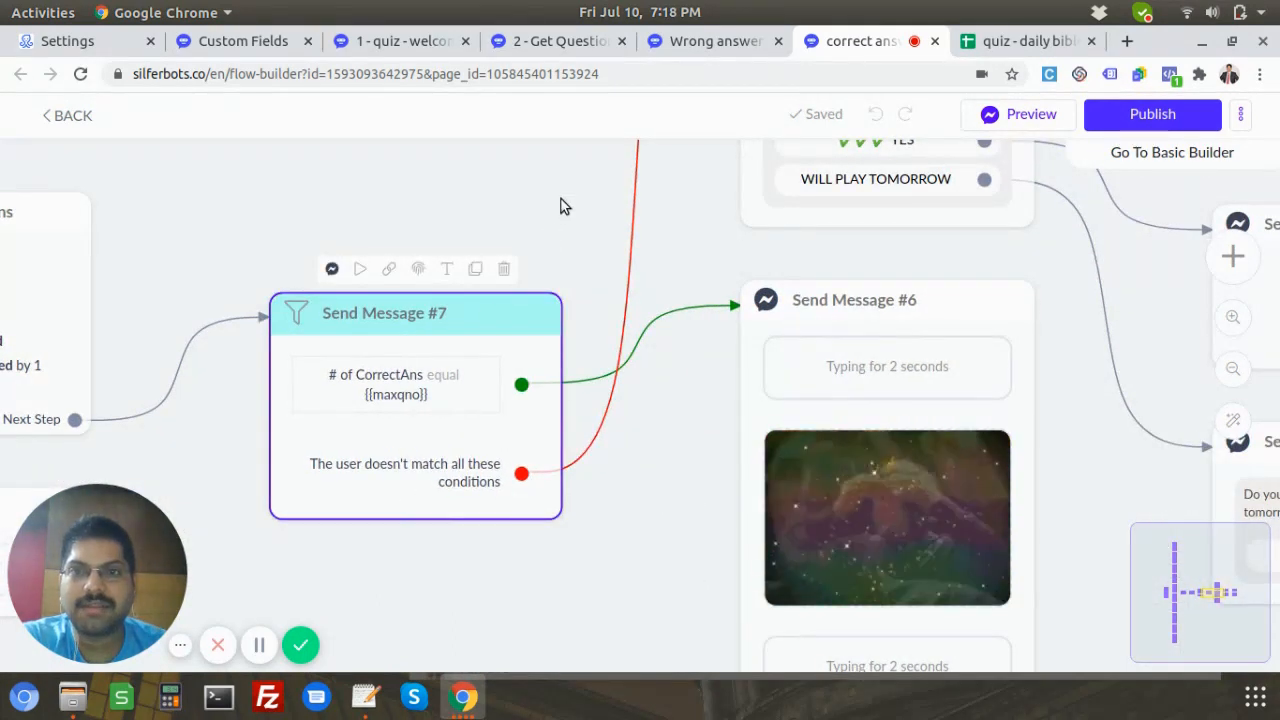
scroll(471, 591, "up", 5)
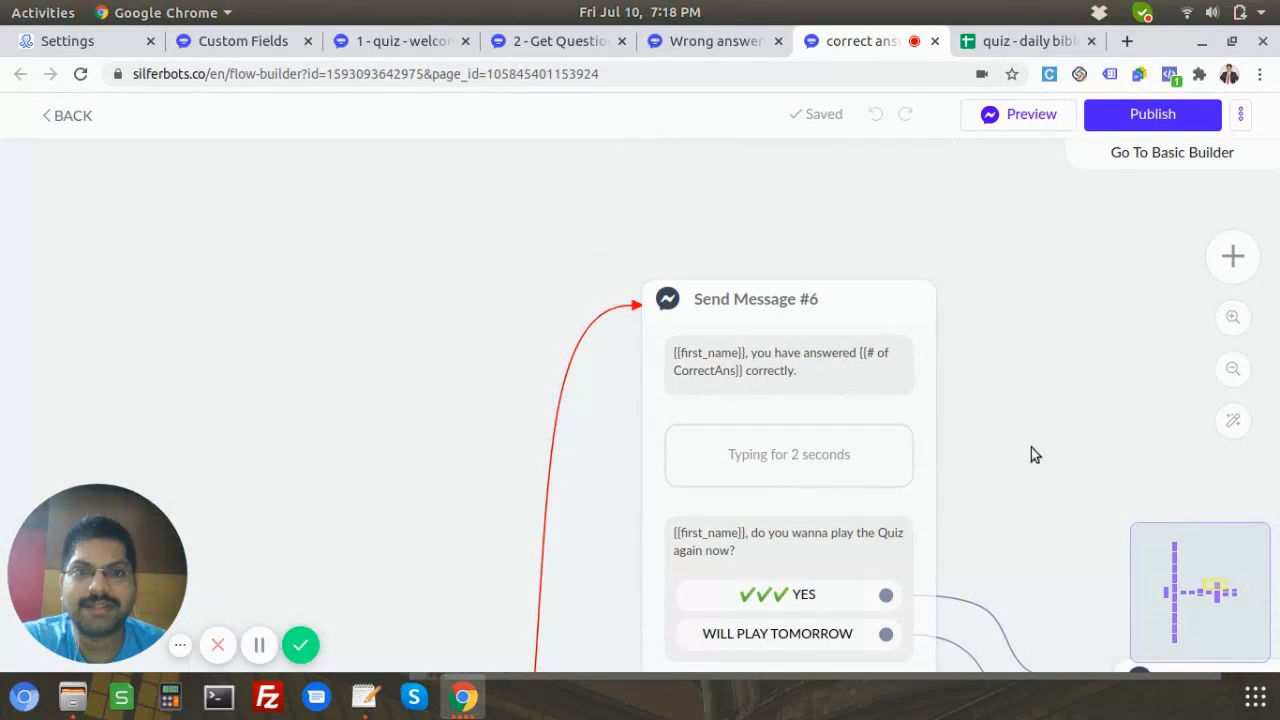
left_click_drag(1109, 441, 1085, 324)
scroll(801, 229, "up", 3)
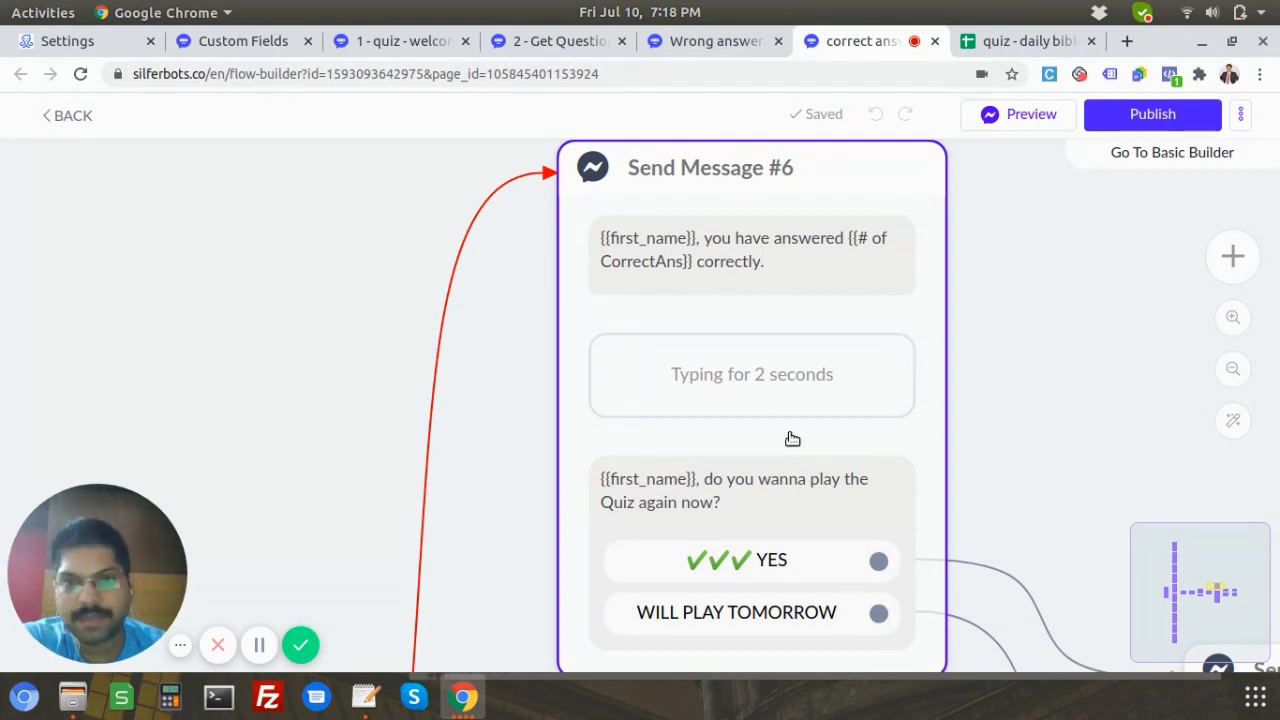
left_click_drag(1083, 360, 1086, 220)
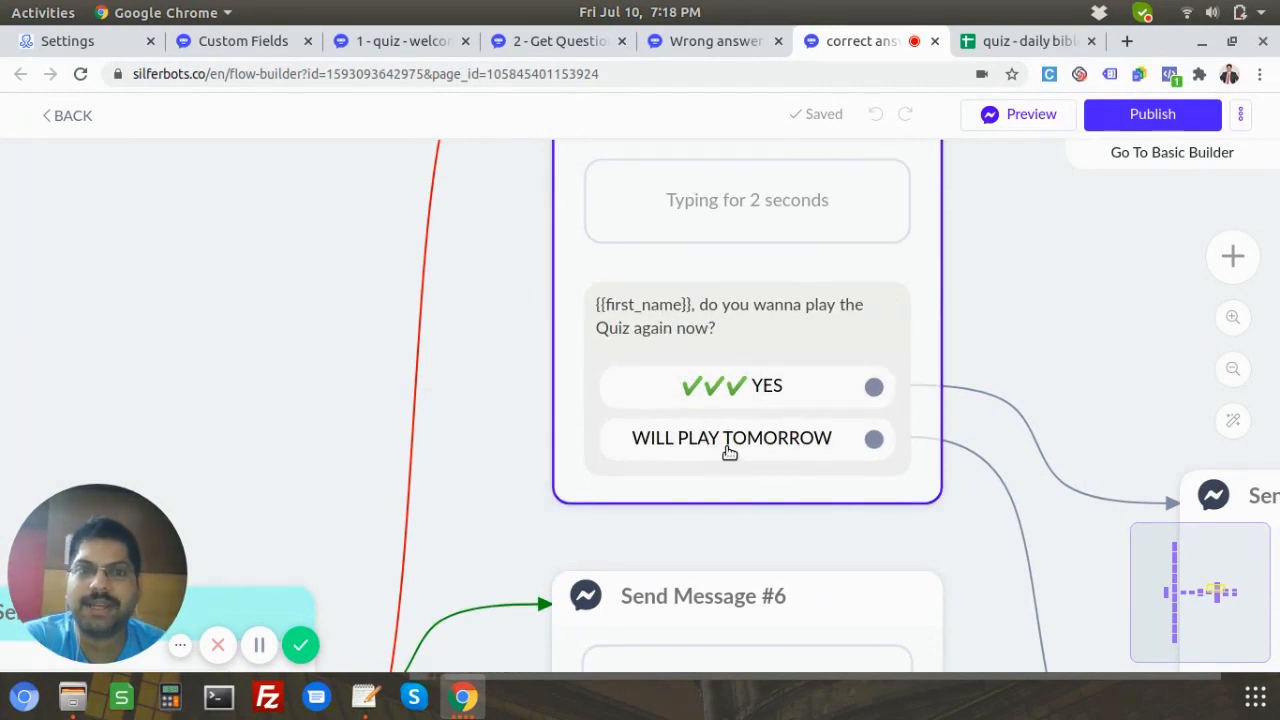
Trace the YES option through the qno reset in Send Message #11 to the 2 - Get Questions flow in Send Message #3.
scroll(1066, 320, "down", 2)
left_click_drag(1062, 321, 696, 142)
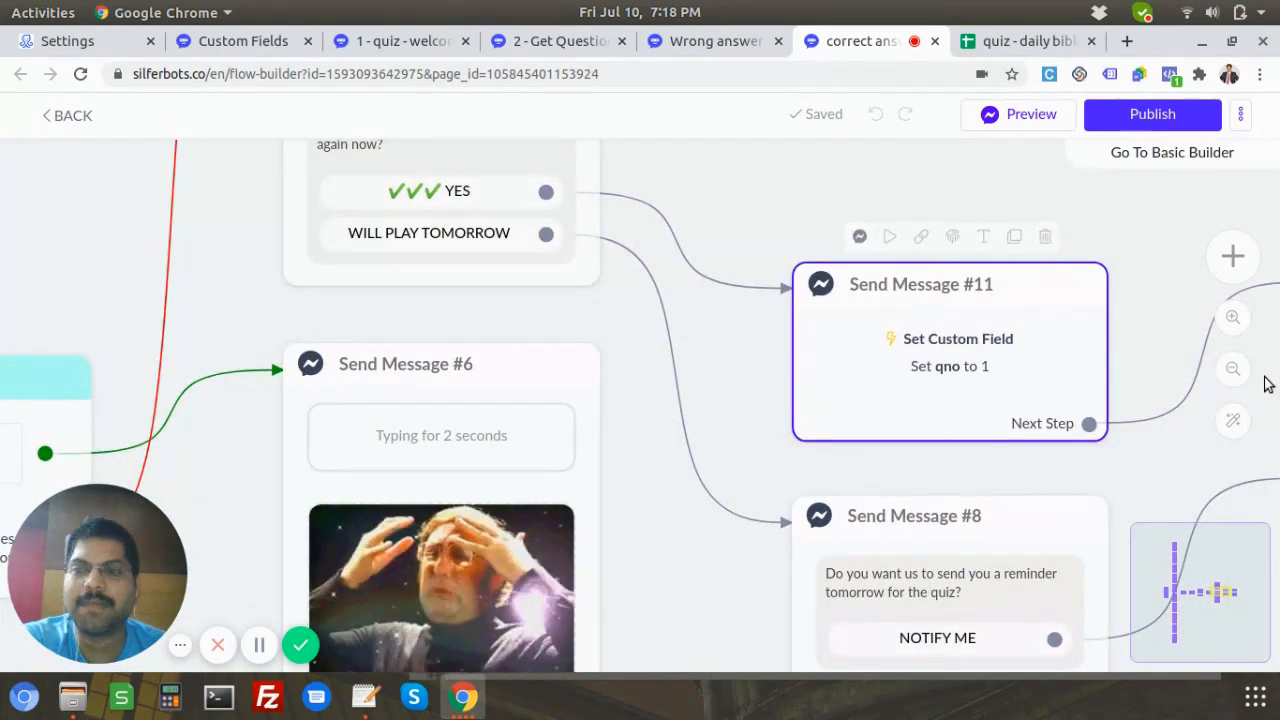
left_click_drag(1107, 229, 652, 217)
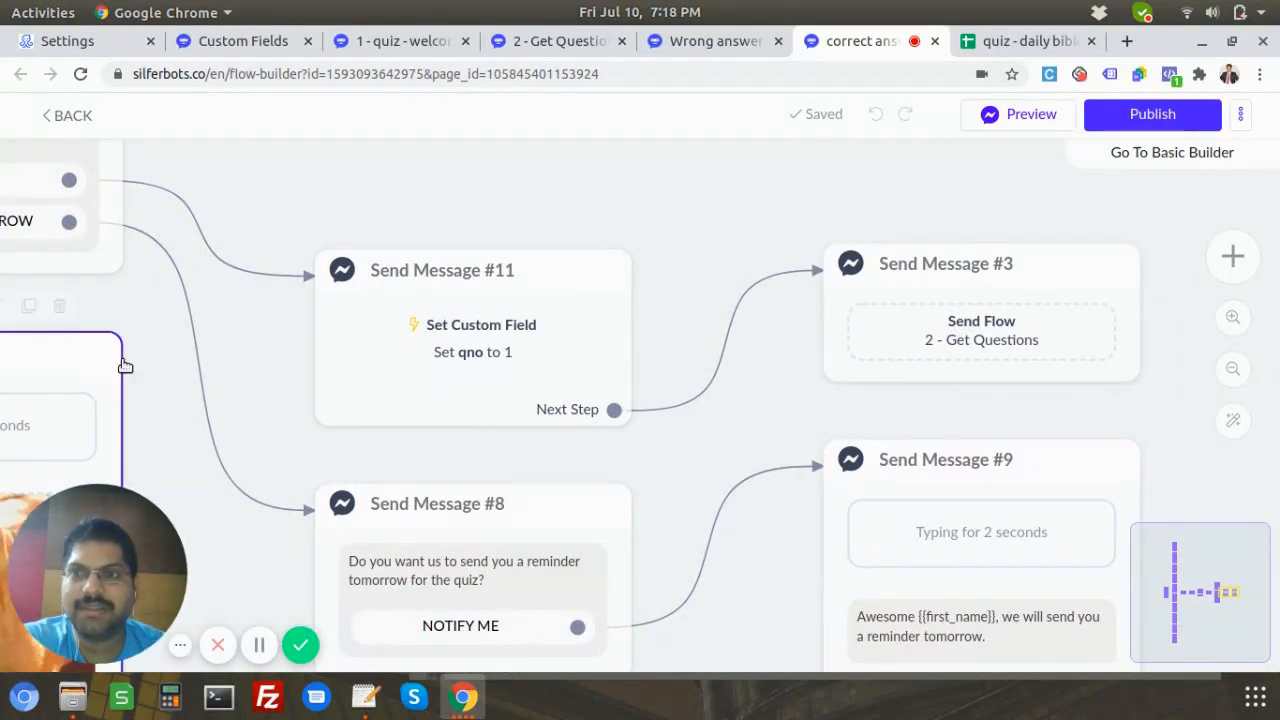
left_click_drag(120, 335, 234, 321)
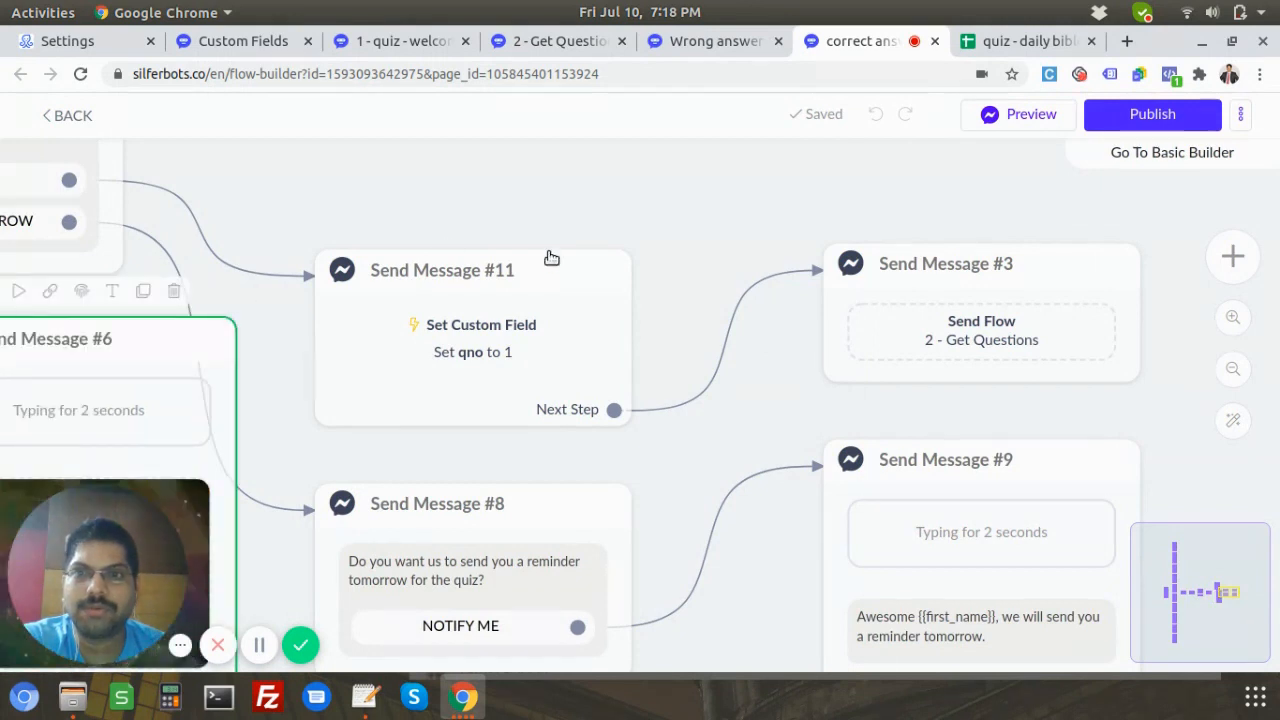
left_click_drag(702, 173, 704, 167)
Trace the WILL PLAY TOMORROW option to Send Message #8 and examine its reminder question and NOTIFY ME option.
scroll(700, 571, "down", 5)
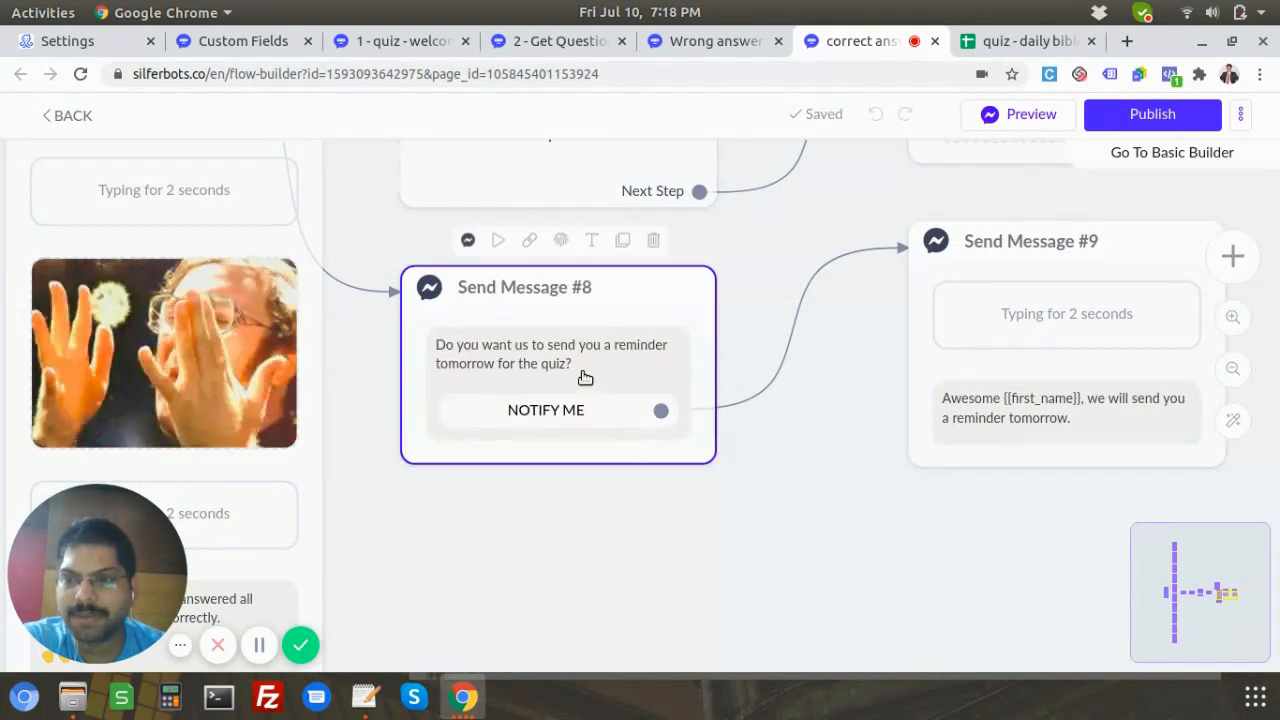
scroll(583, 375, "up", 2)
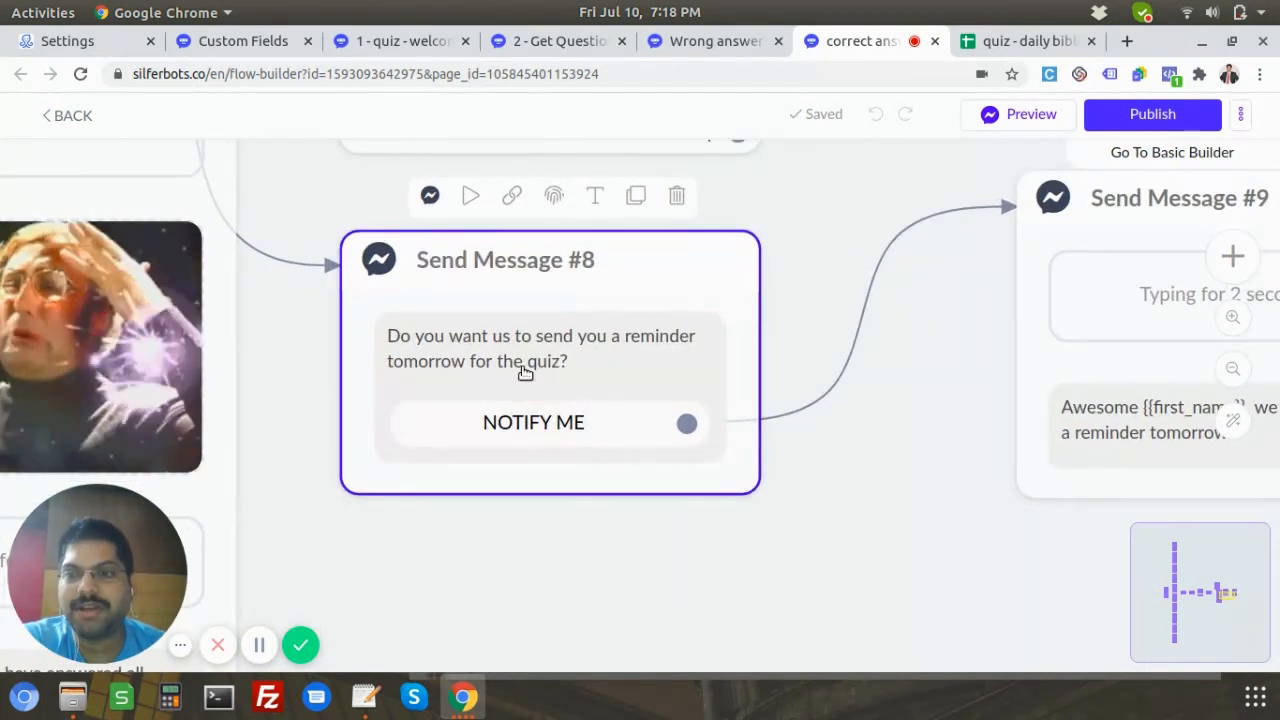
scroll(517, 366, "down", 1)
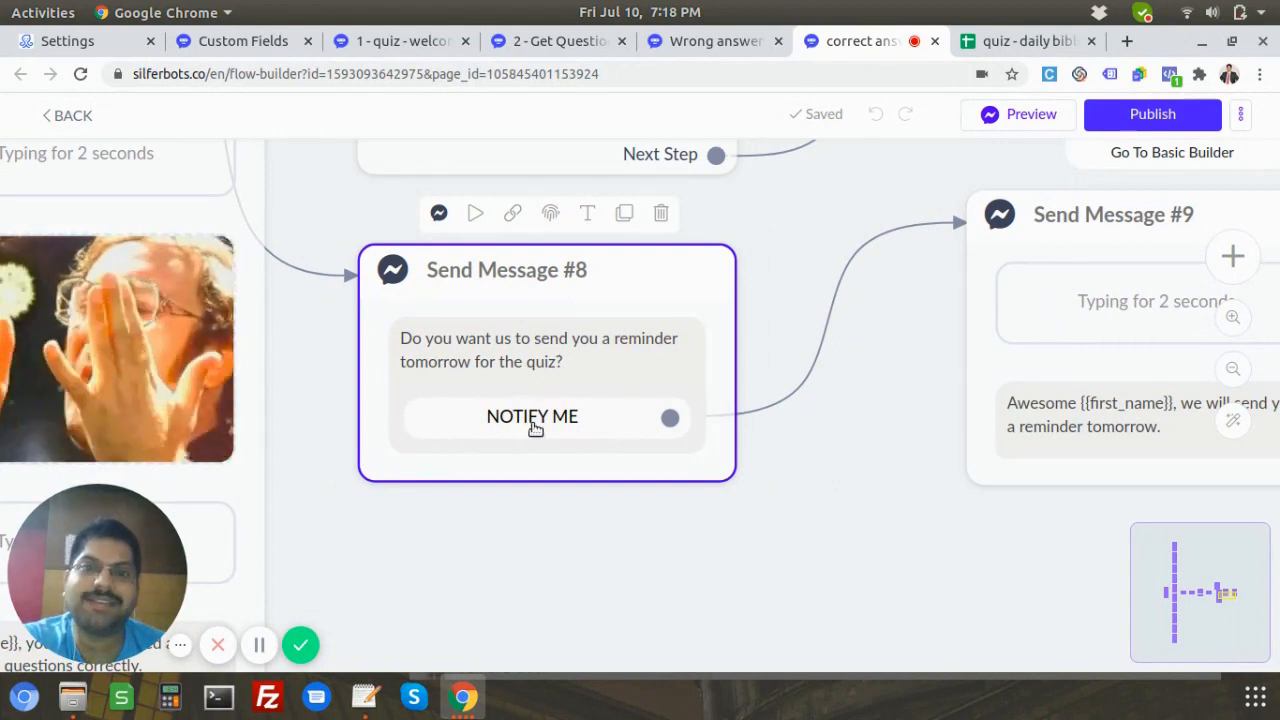
scroll(533, 430, "down", 1)
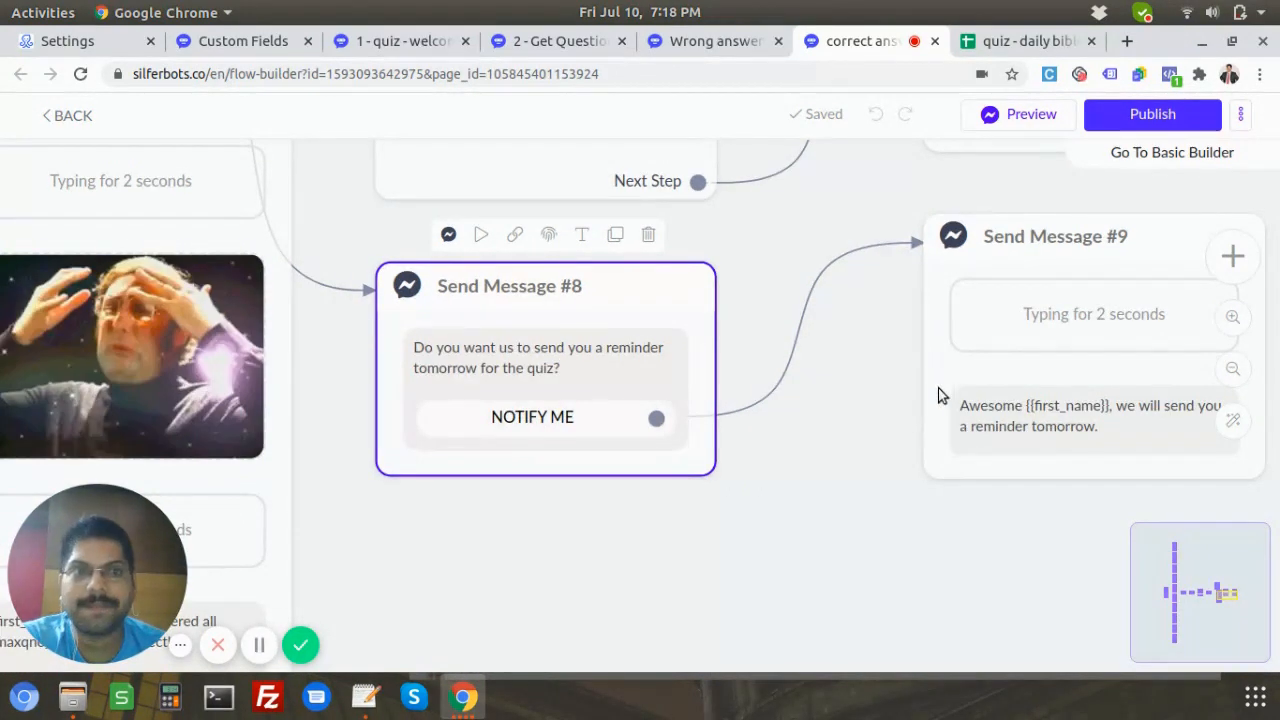
Follow the NOTIFY ME option to Send Message #9 and examine its reminder confirmation text.
left_click(980, 408)
scroll(1146, 425, "down", 2)
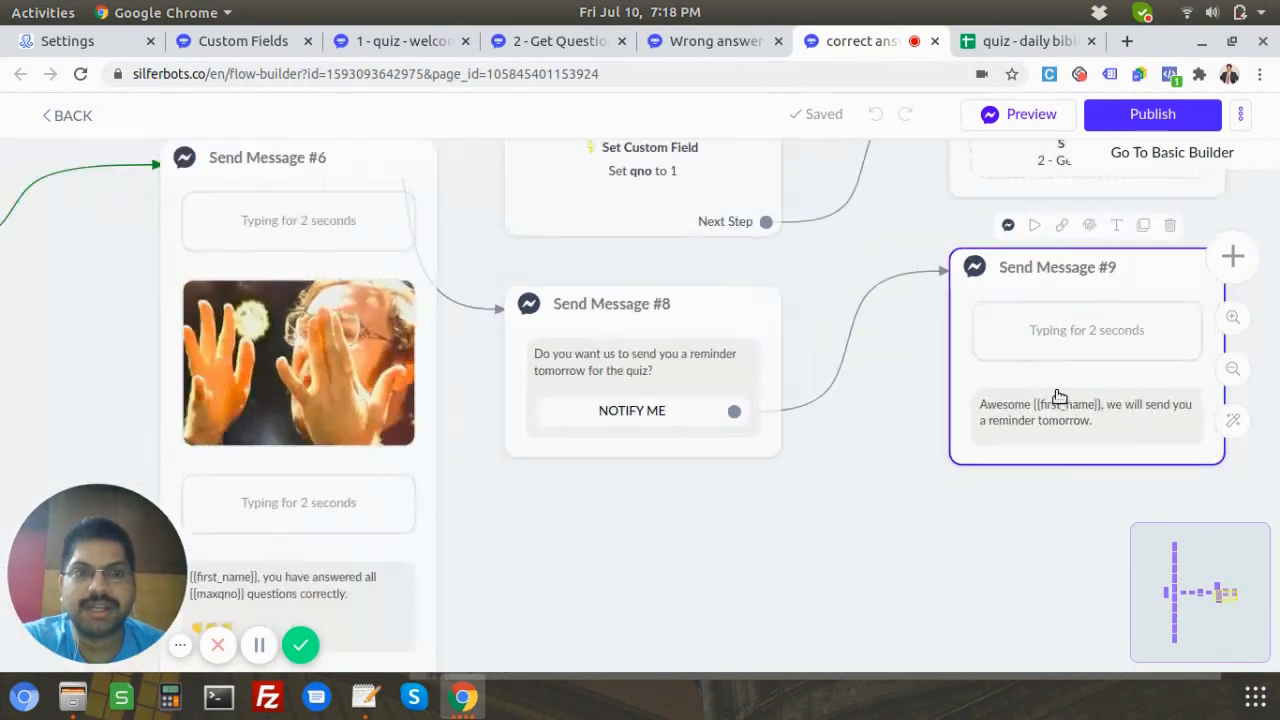
left_click(631, 416)
left_click(1073, 436)
scroll(1072, 430, "up", 3)
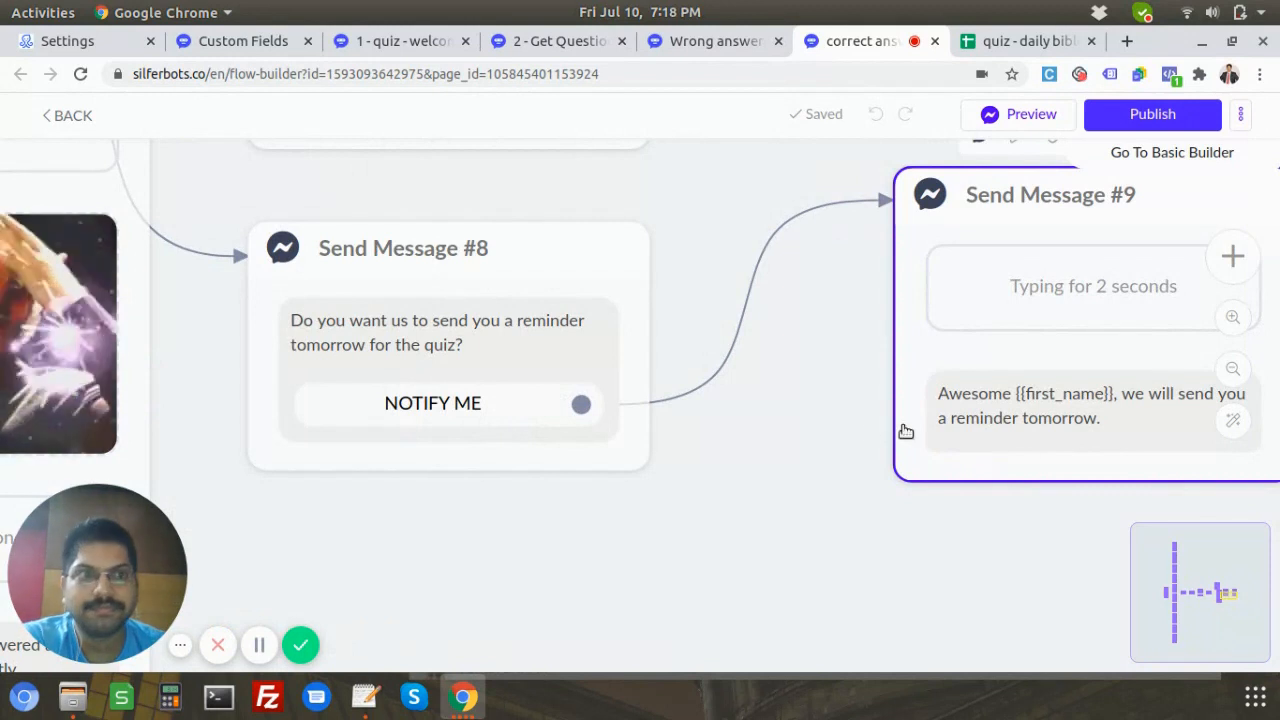
Move the all-correct Send Message #6 block back into line beneath the score message block.
scroll(640, 420, "down", 2)
left_click_drag(503, 543, 775, 567)
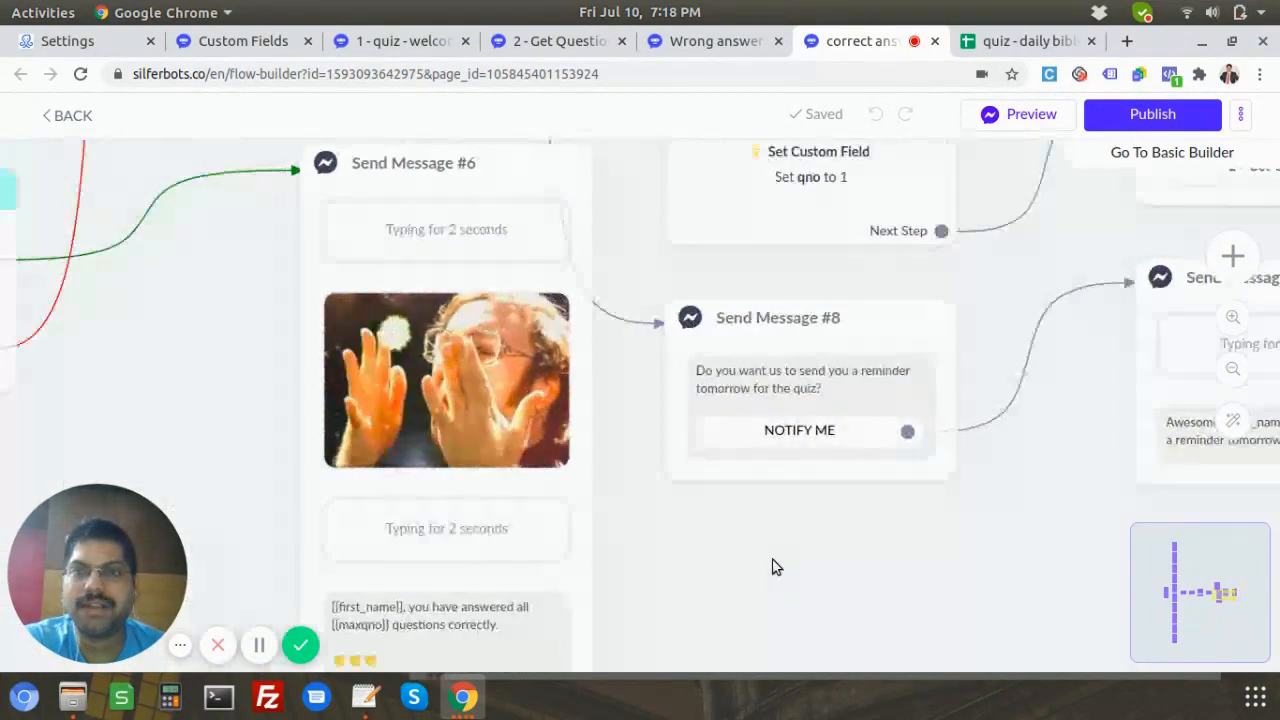
scroll(434, 234, "down", 2)
left_click_drag(486, 217, 379, 266)
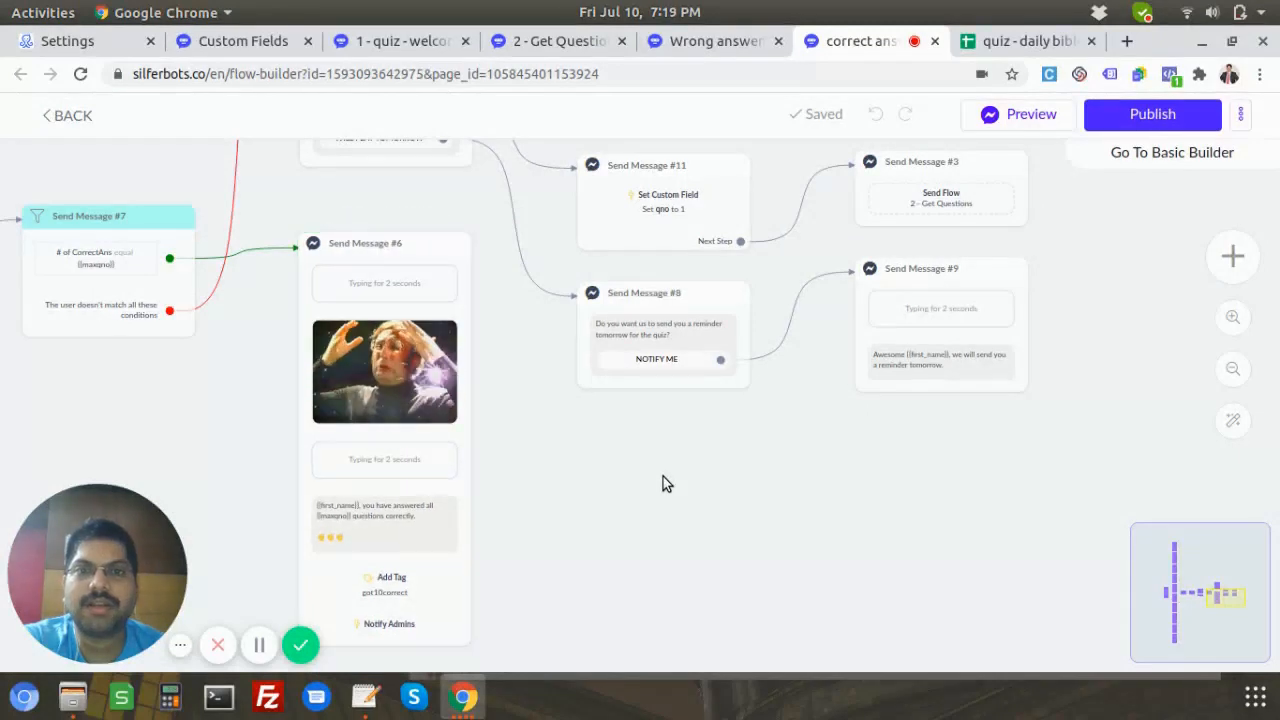
Switch to the Wrong answer flow and survey its structure, from the starting randomizer through Randomizer #1 and Send Message #2 to Condition #2.
left_click(714, 43)
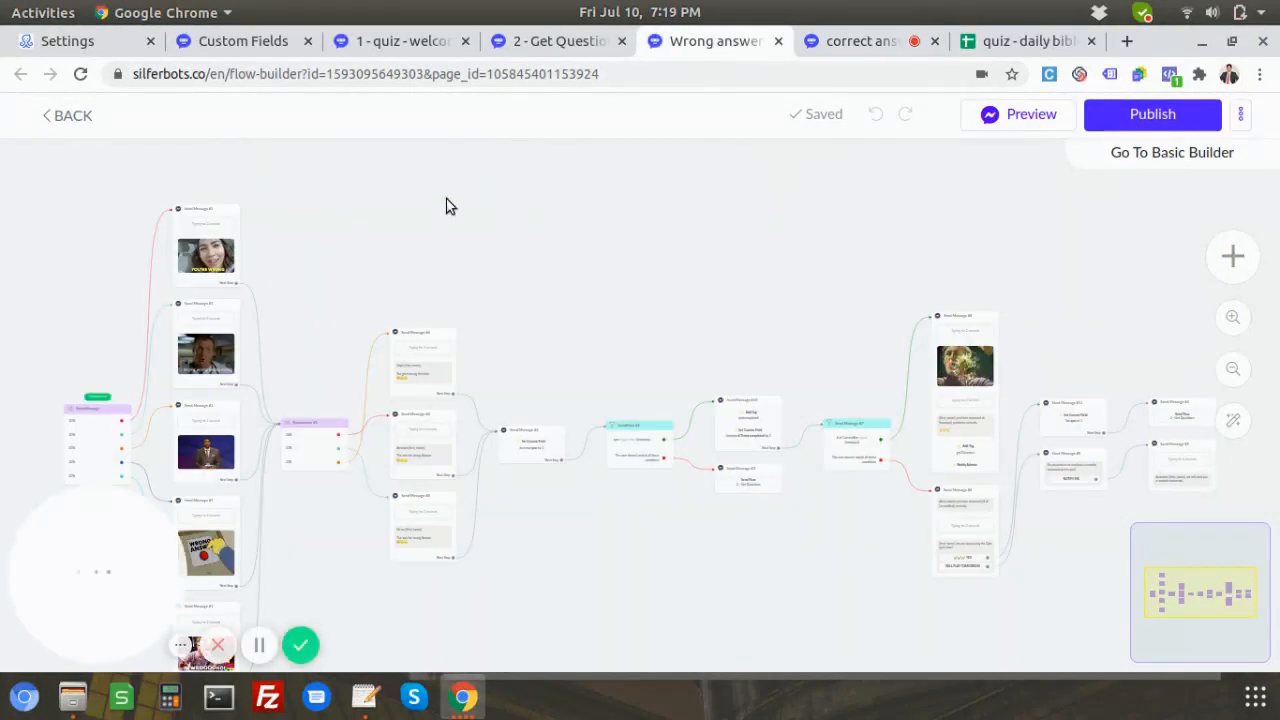
left_click_drag(438, 212, 688, 127)
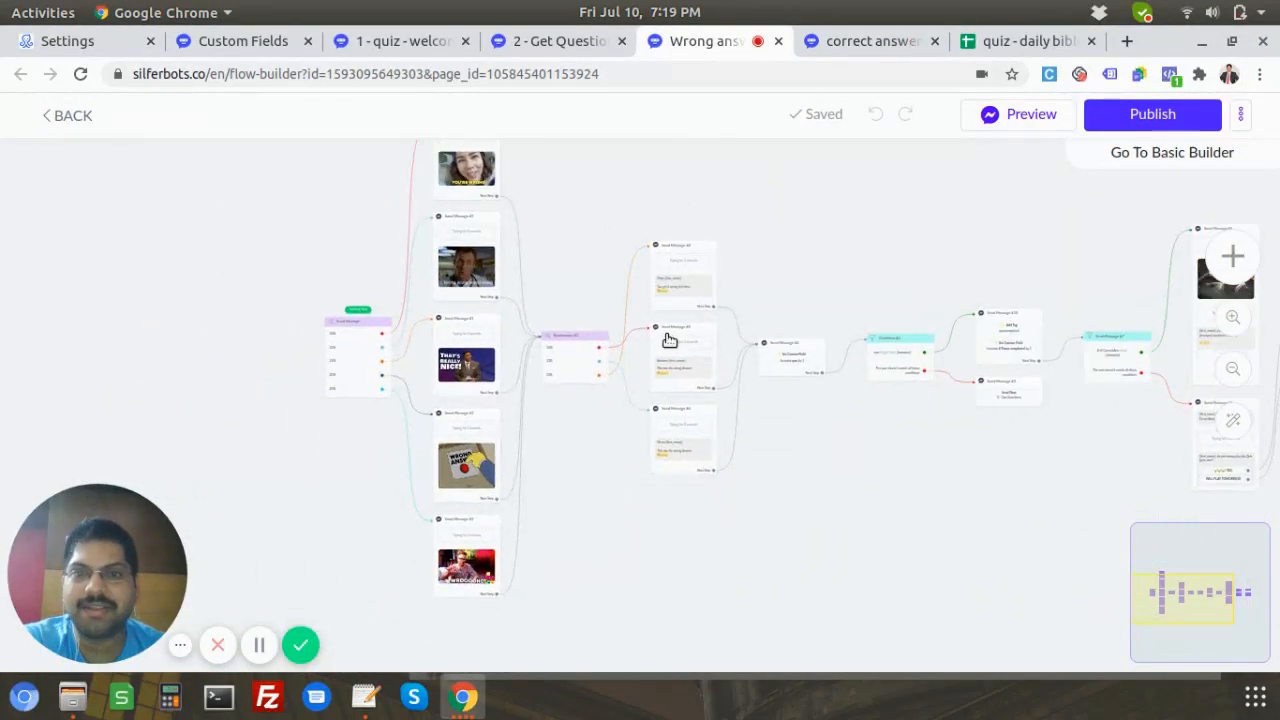
scroll(915, 346, "up", 4)
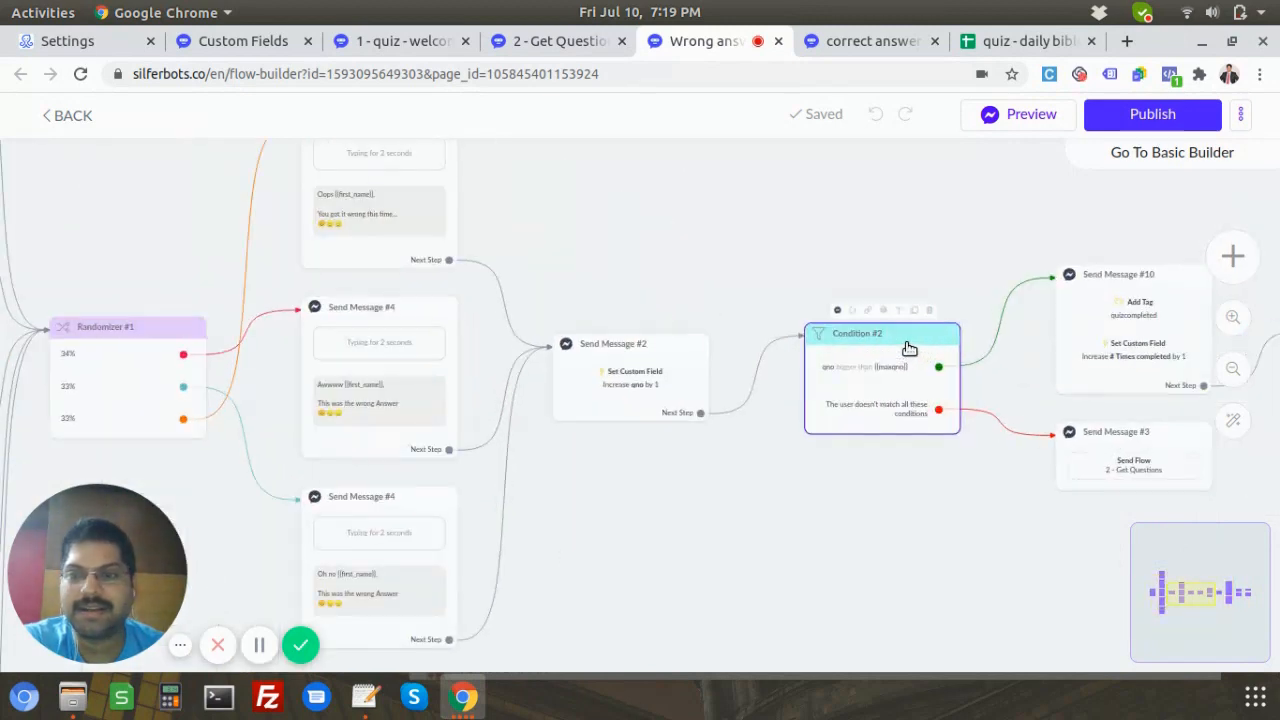
scroll(909, 347, "up", 3)
scroll(475, 232, "down", 2)
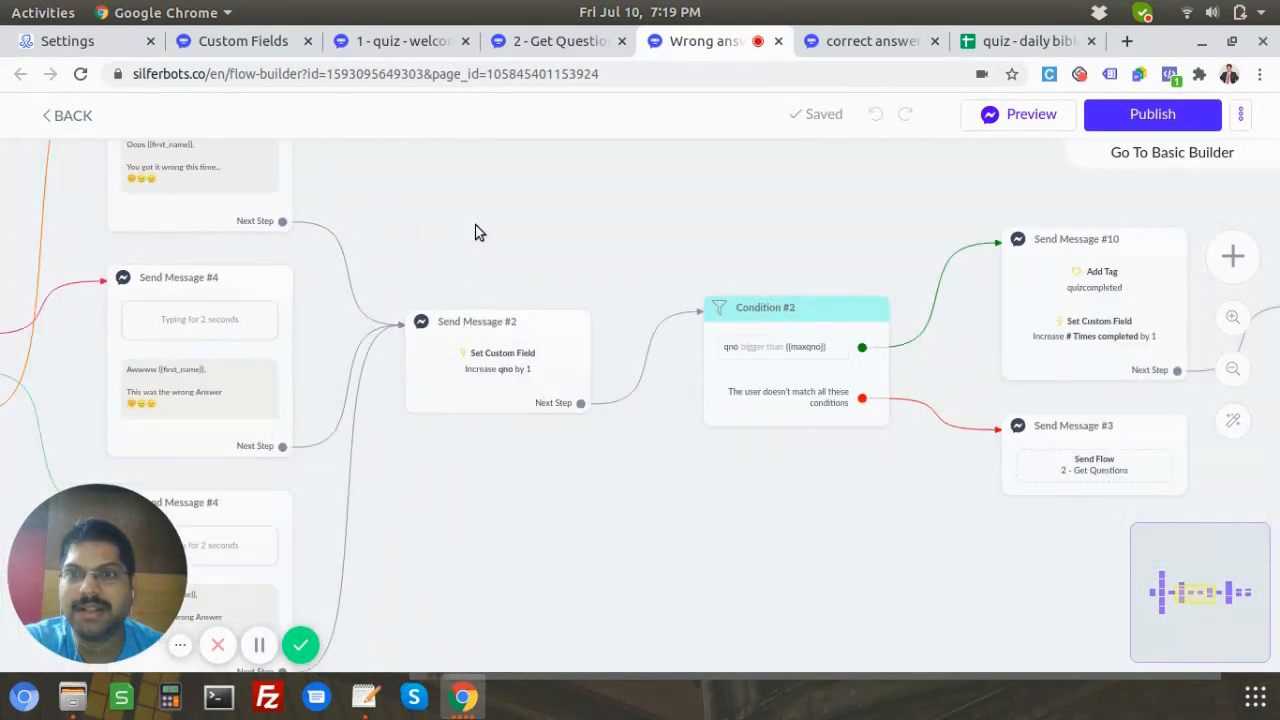
scroll(475, 232, "down", 1)
left_click_drag(475, 232, 1026, 289)
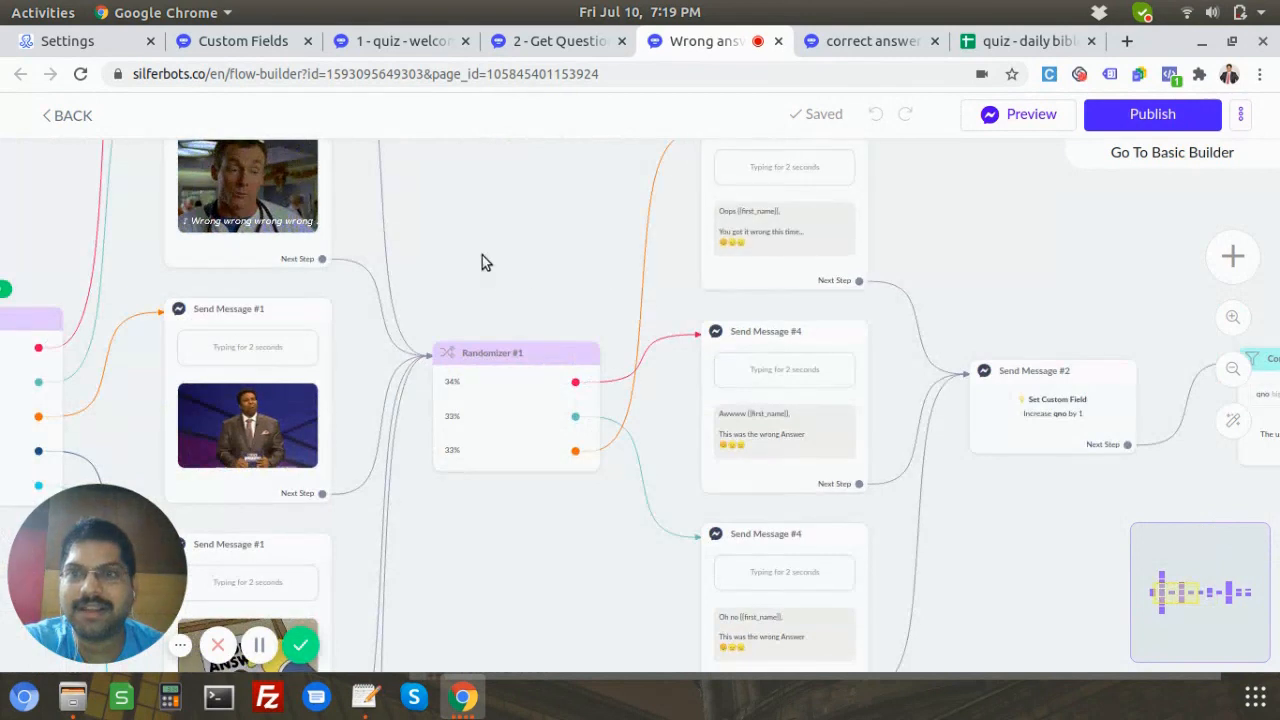
scroll(482, 255, "down", 2)
left_click_drag(477, 210, 697, 272)
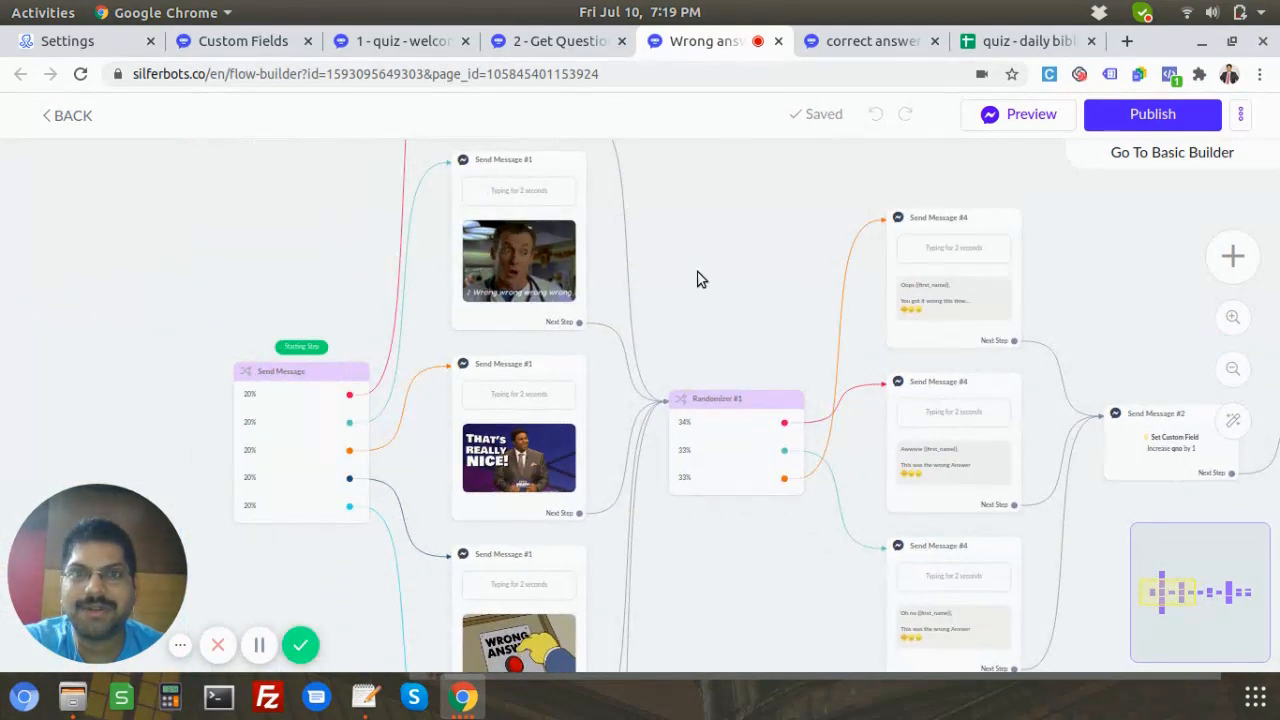
Compare with the correct answer flow's ending, and examine the Wrong answer flow's random GIFs and Send Message #4 text variants.
left_click(855, 41)
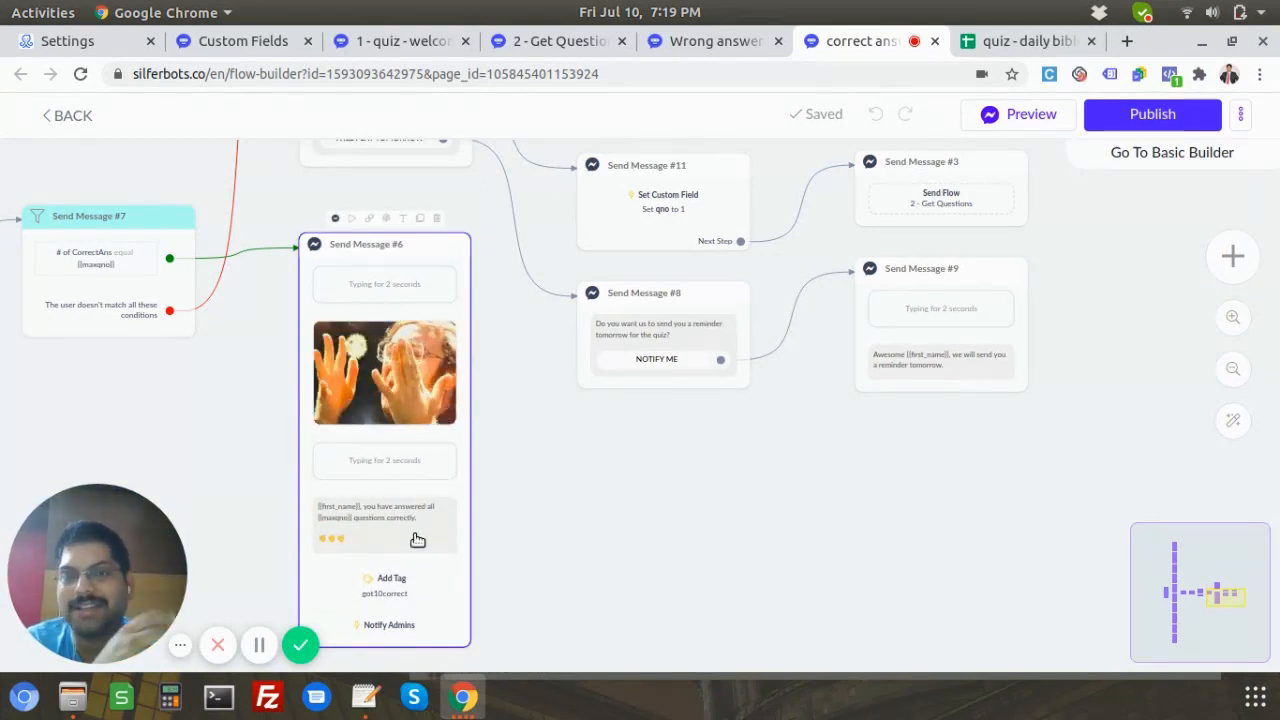
left_click(689, 47)
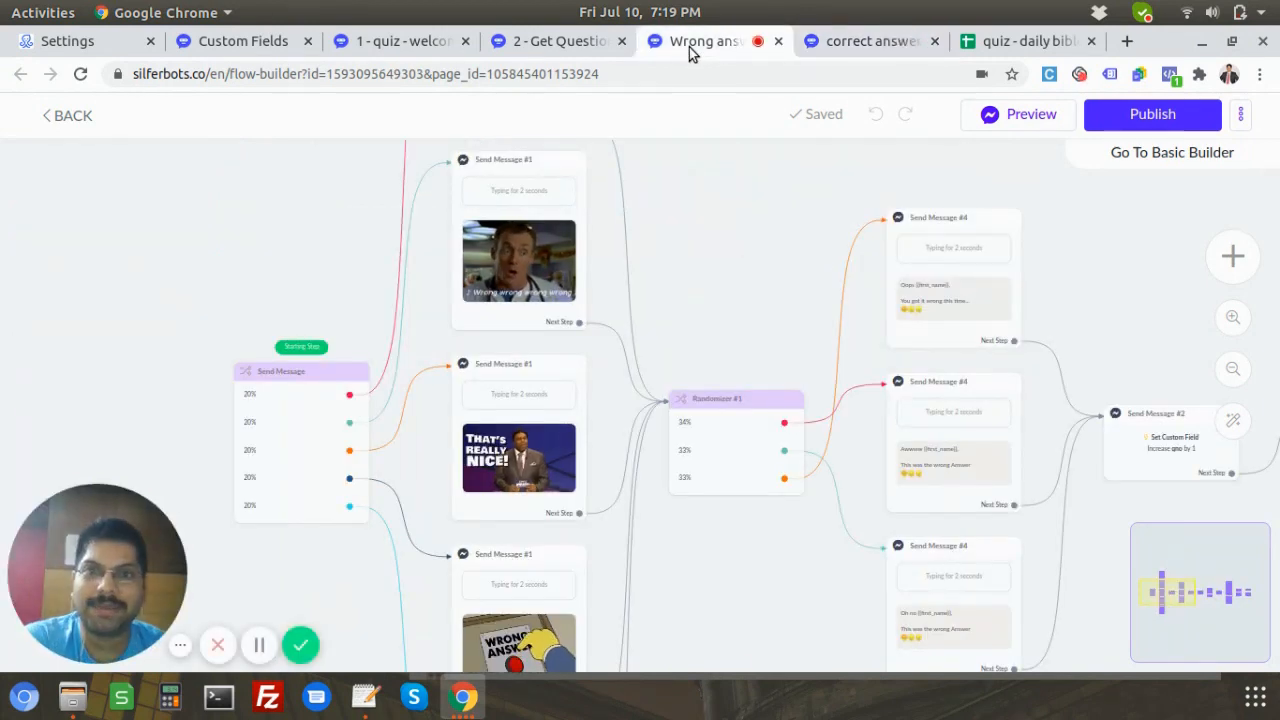
scroll(507, 219, "up", 1)
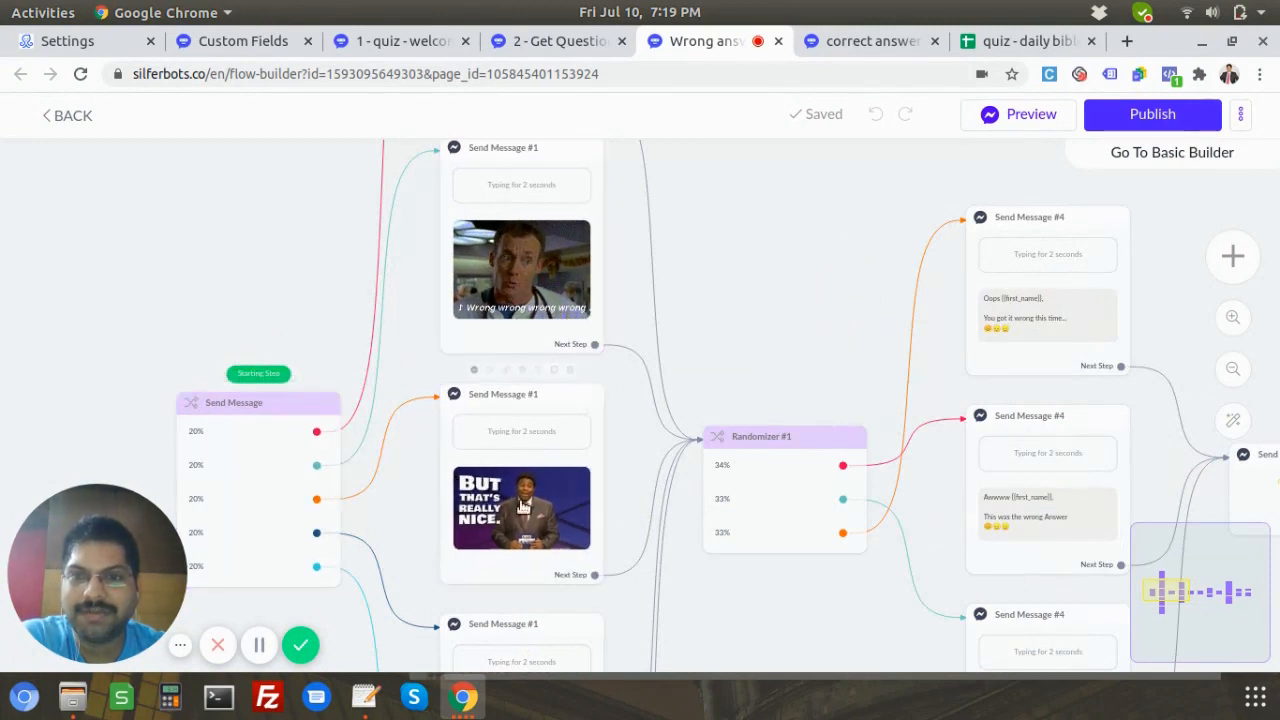
left_click_drag(733, 597, 445, 522)
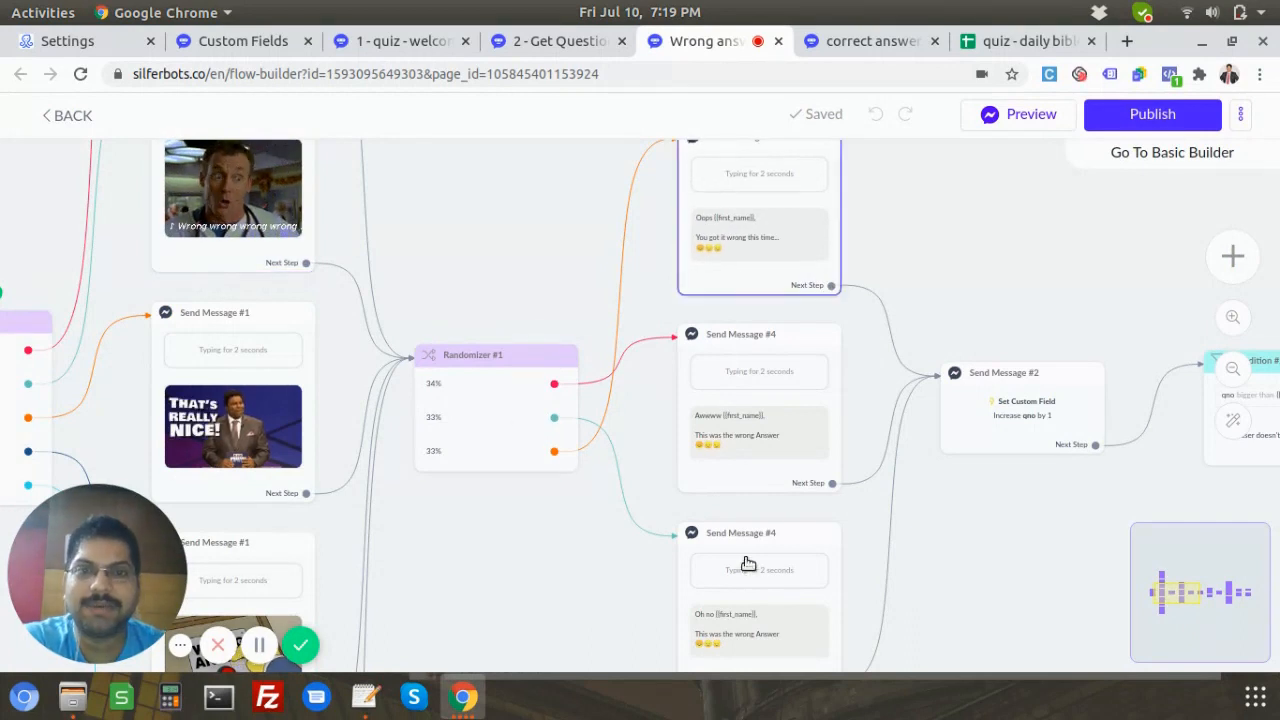
scroll(766, 451, "up", 2)
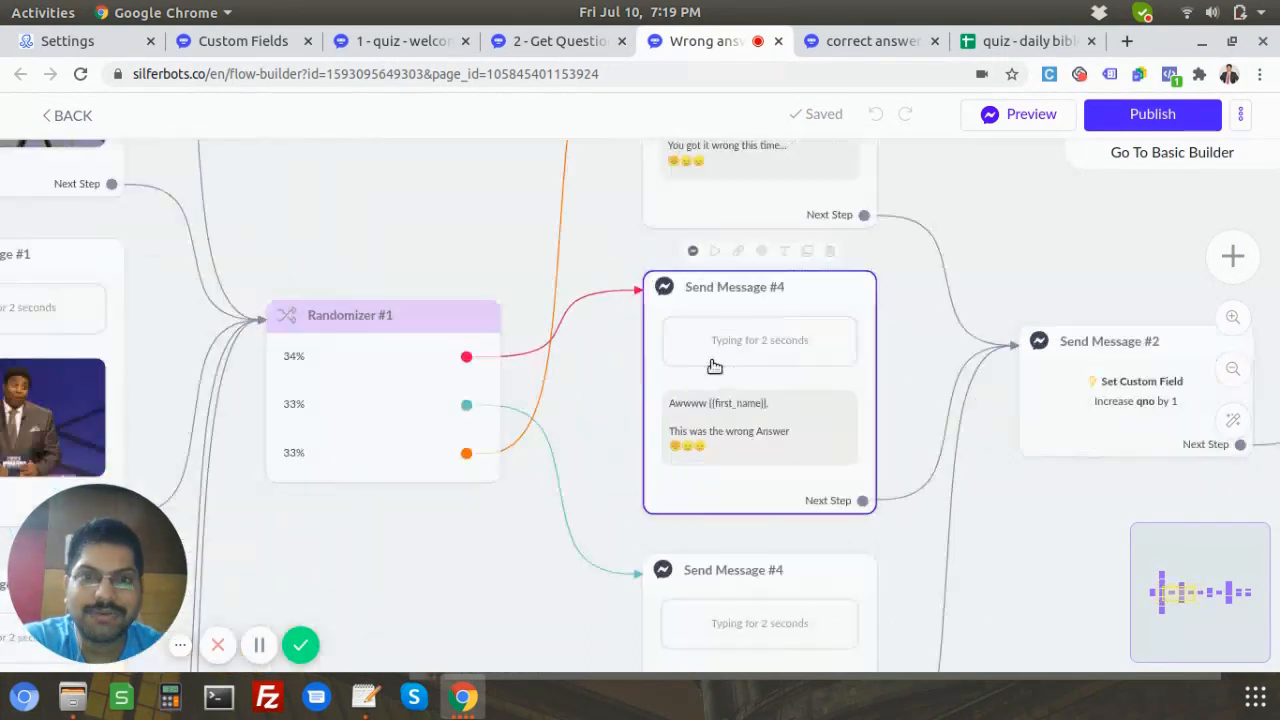
scroll(727, 387, "down", 2)
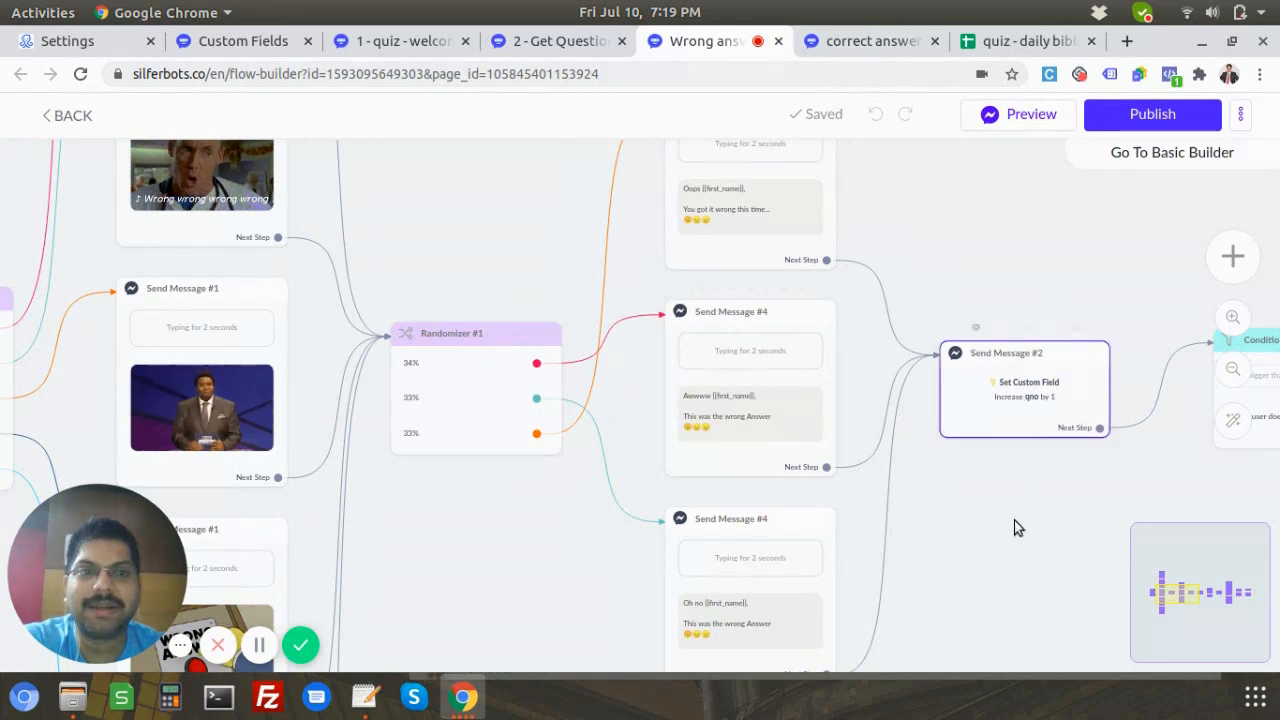
Trace the Wrong answer flow's qno increment in Send Message #2 into Condition #2 and its branches to Send Message #10 and Send Message #3.
left_click_drag(905, 520, 525, 476)
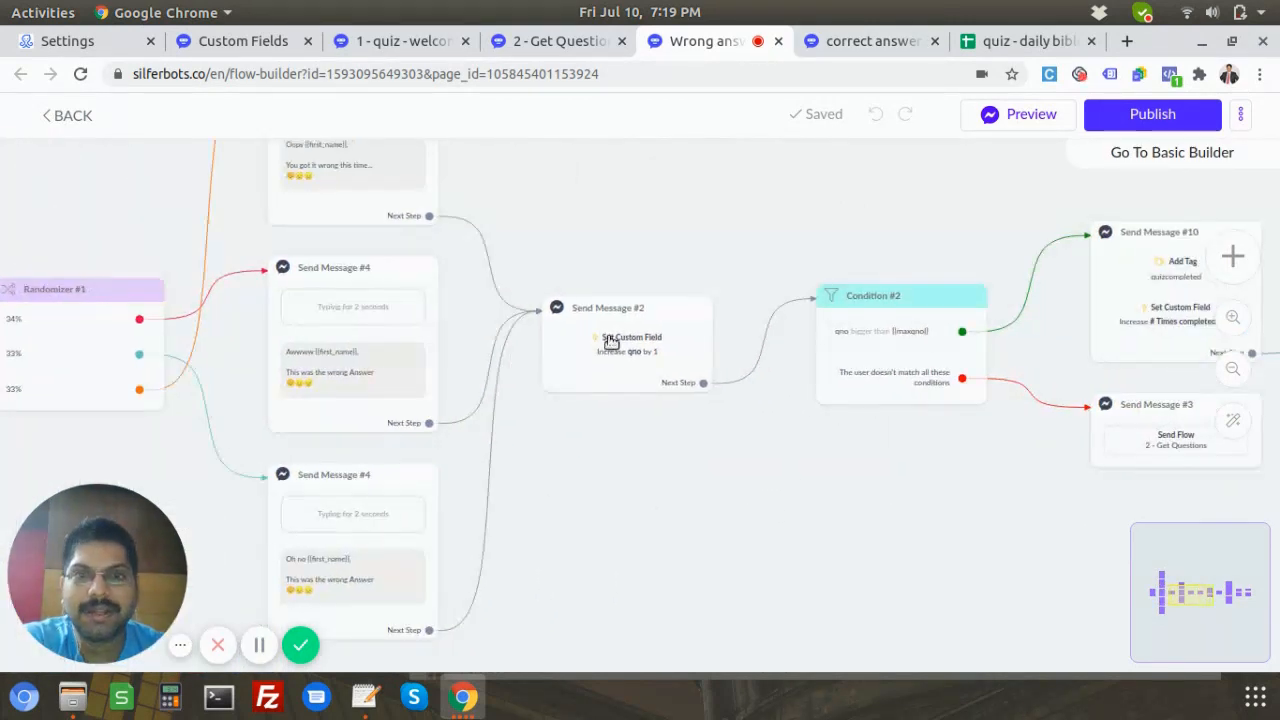
scroll(622, 338, "up", 6)
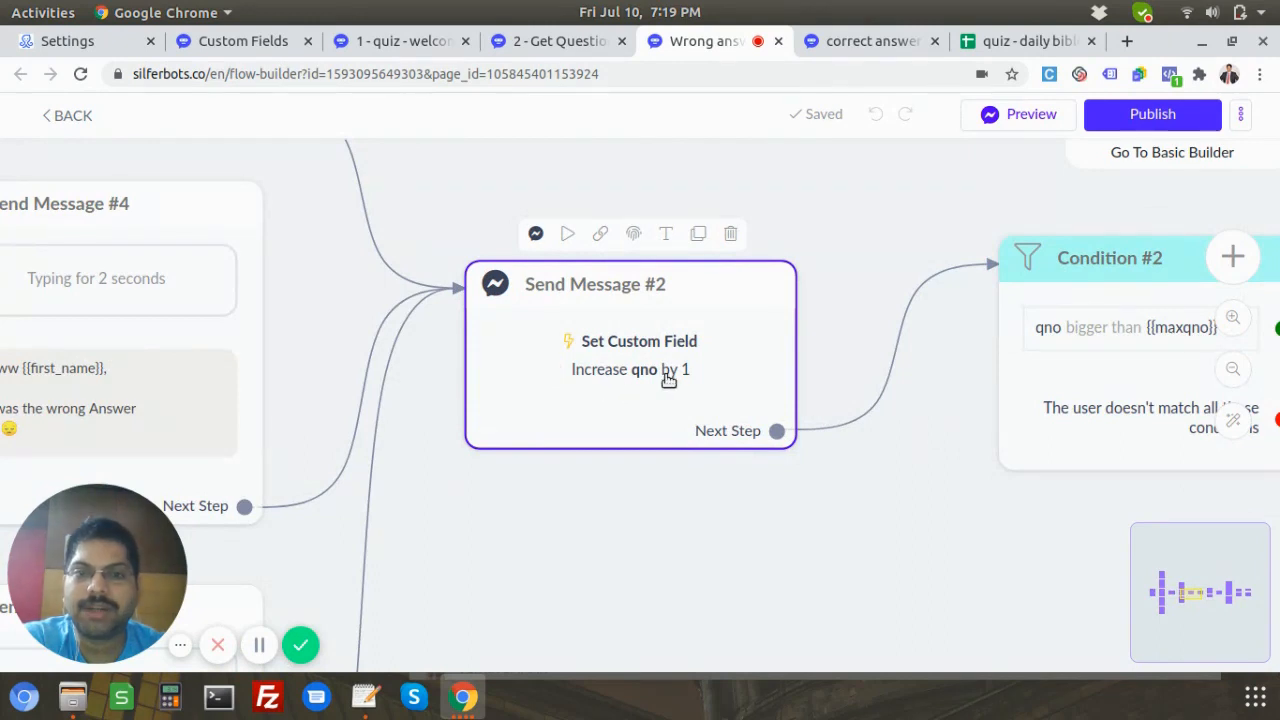
scroll(668, 380, "down", 2)
left_click_drag(971, 557, 544, 474)
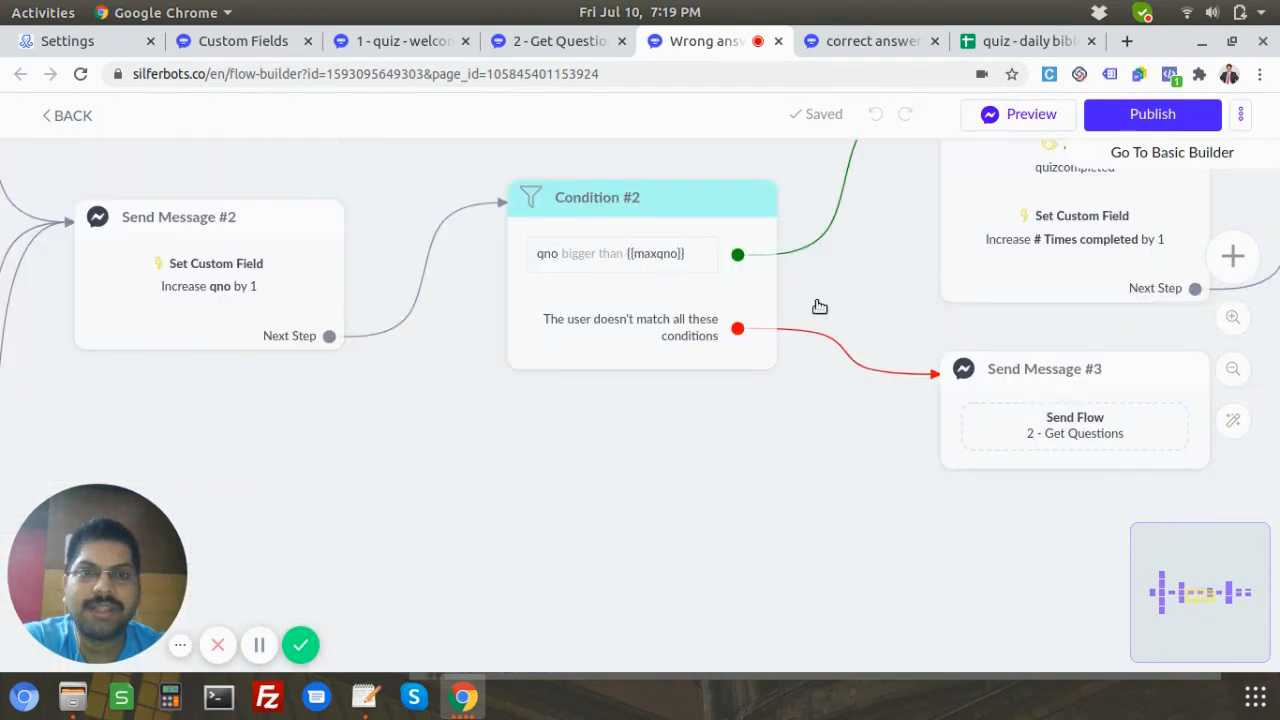
scroll(808, 489, "down", 2)
left_click_drag(808, 489, 407, 411)
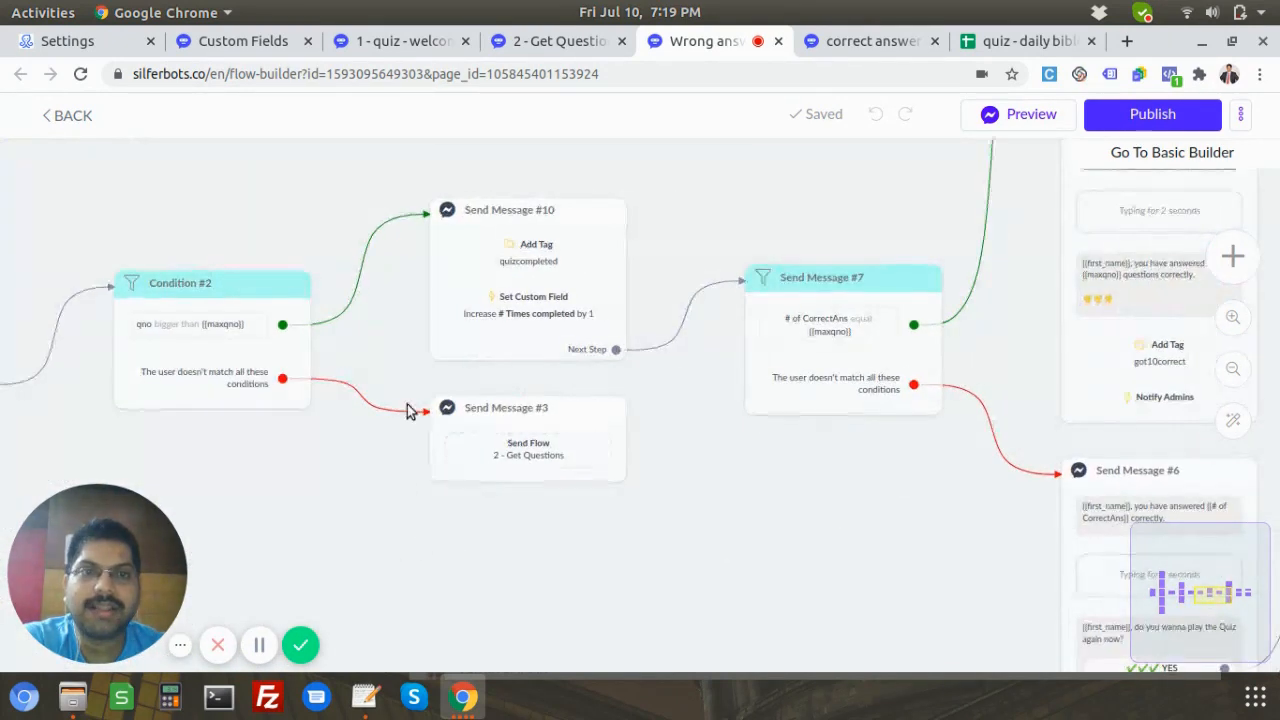
Follow the Wrong answer flow's ending from Send Message #7 through Send Message #6 to the replay and reminder branches.
scroll(972, 335, "down", 2)
left_click_drag(932, 456, 652, 518)
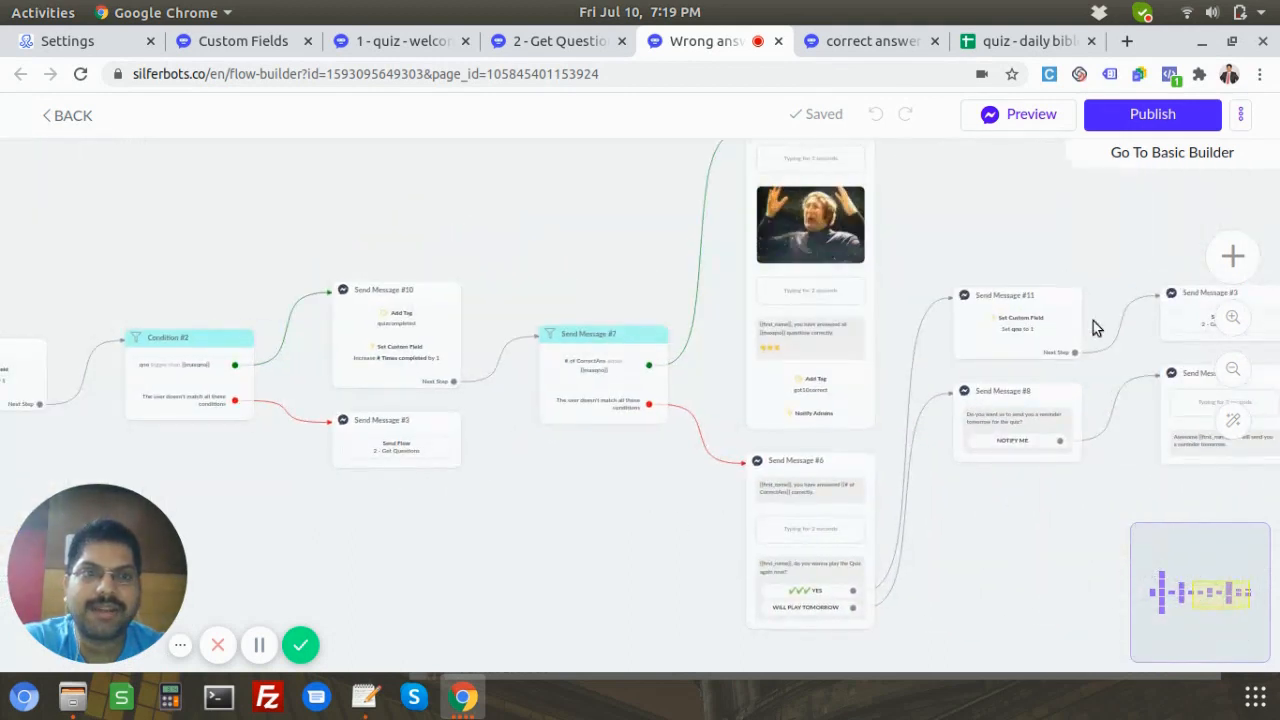
left_click_drag(1011, 549, 971, 526)
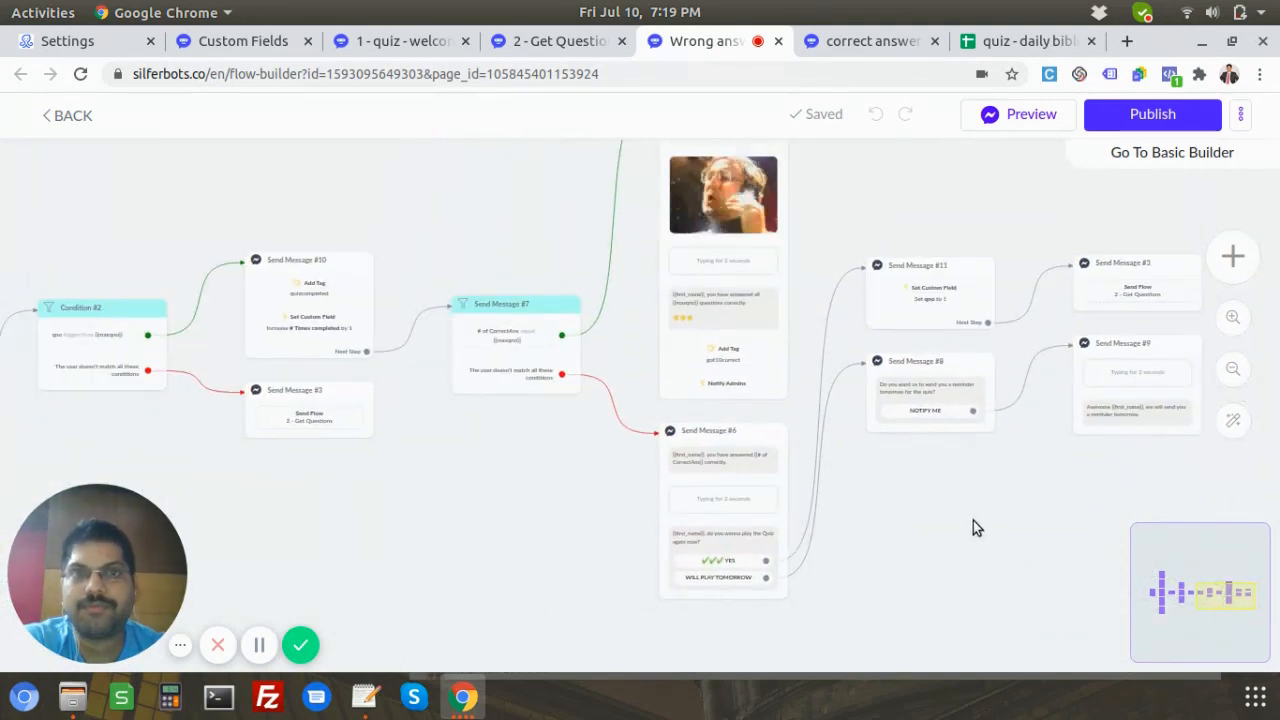
Switch to the 2 - Get Questions flow and examine Send Message #5's question text, four answer options and reply wait.
left_click(560, 41)
scroll(766, 482, "down", 4)
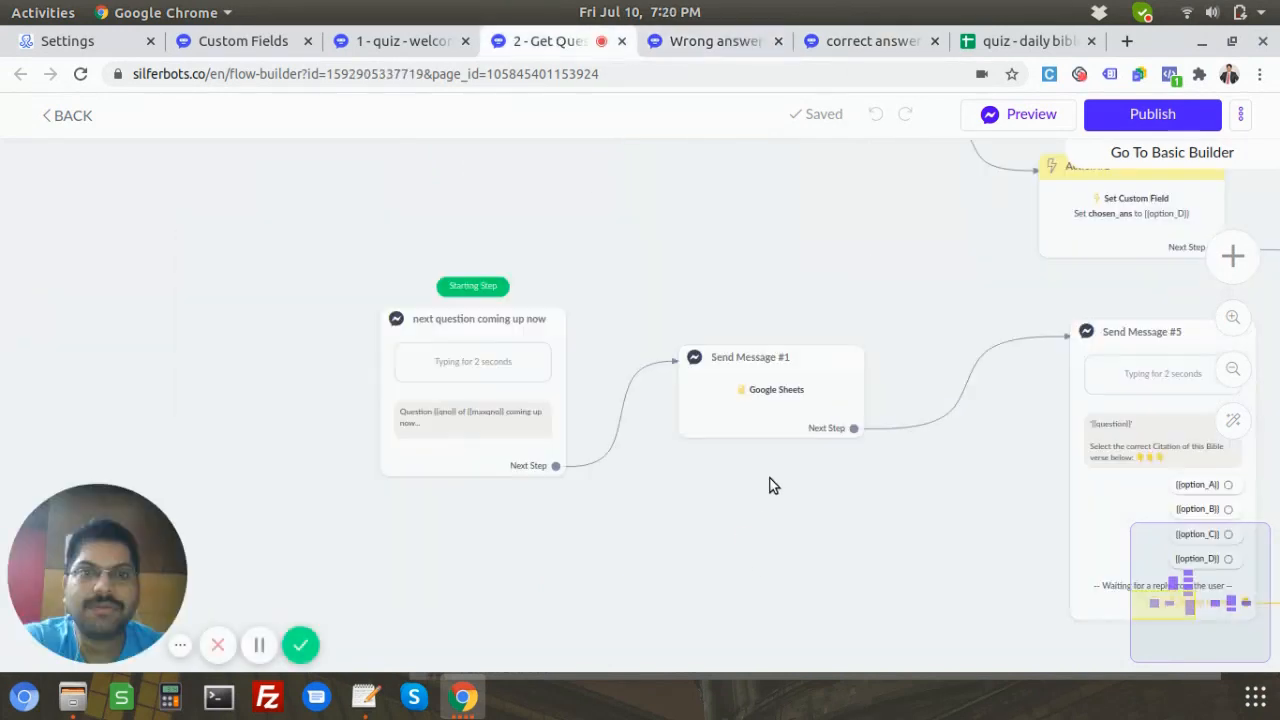
left_click_drag(846, 524, 580, 463)
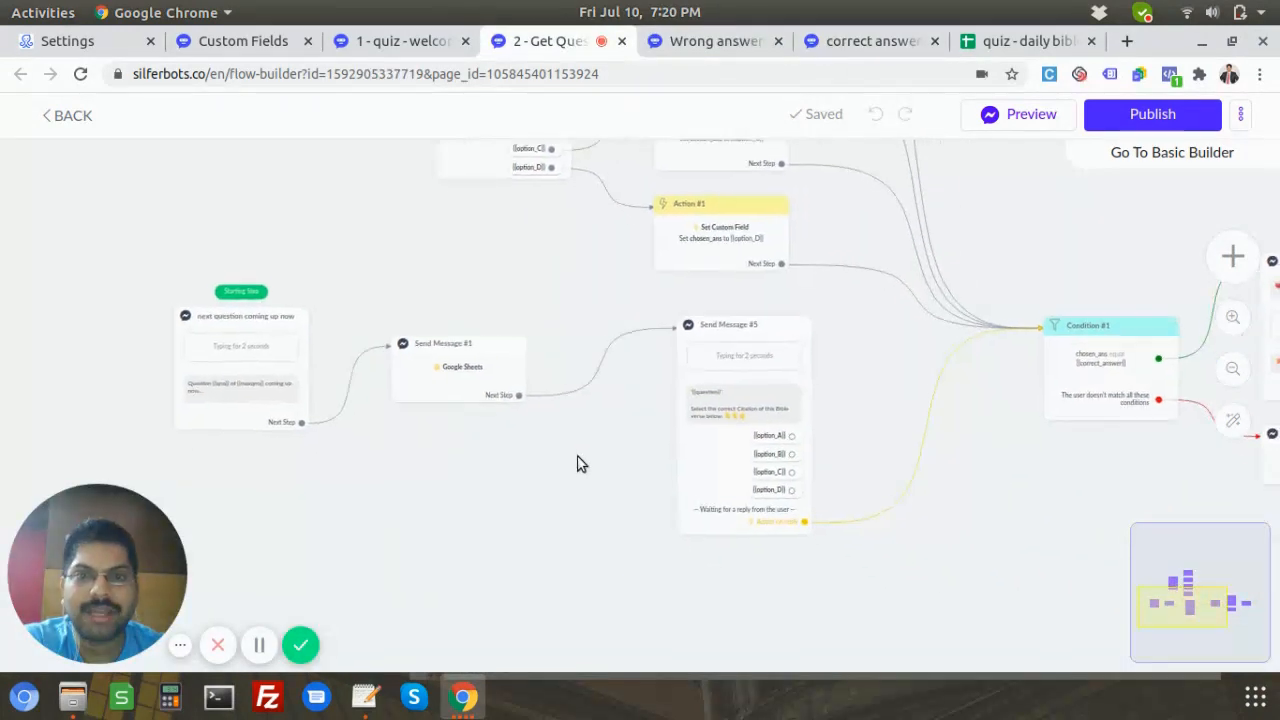
scroll(734, 420, "up", 3)
scroll(737, 421, "up", 2)
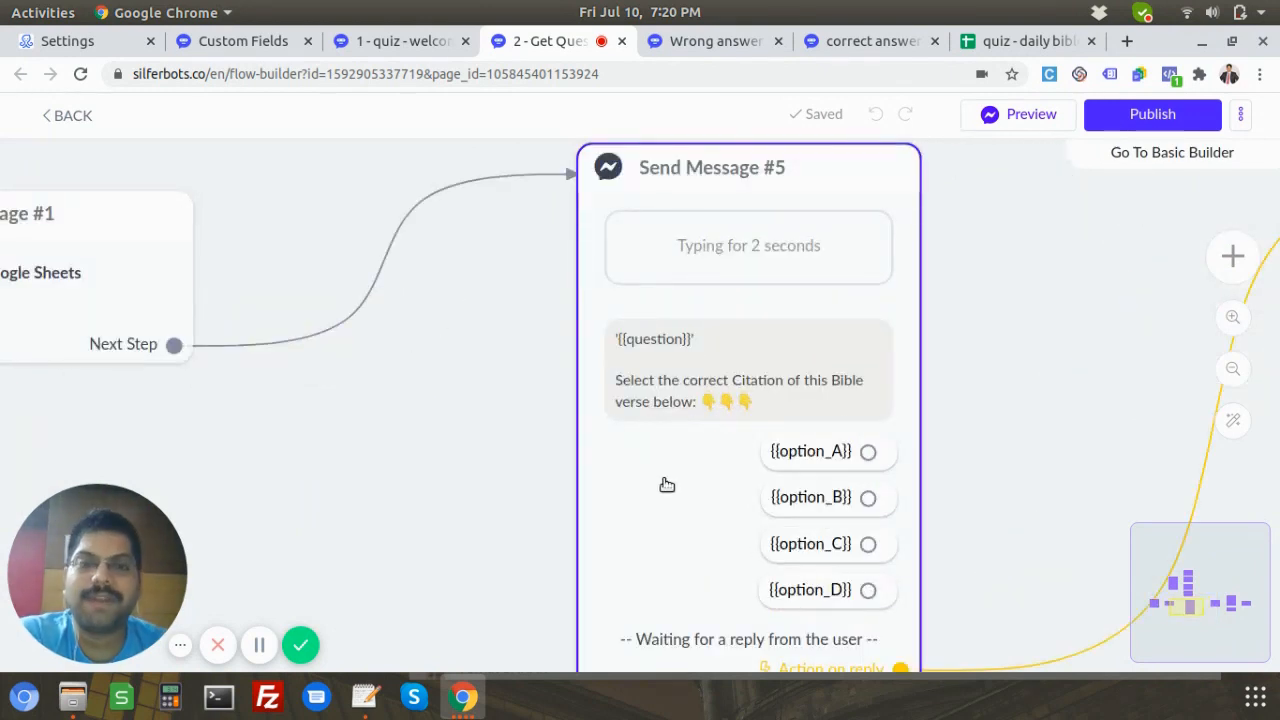
scroll(691, 466, "down", 2)
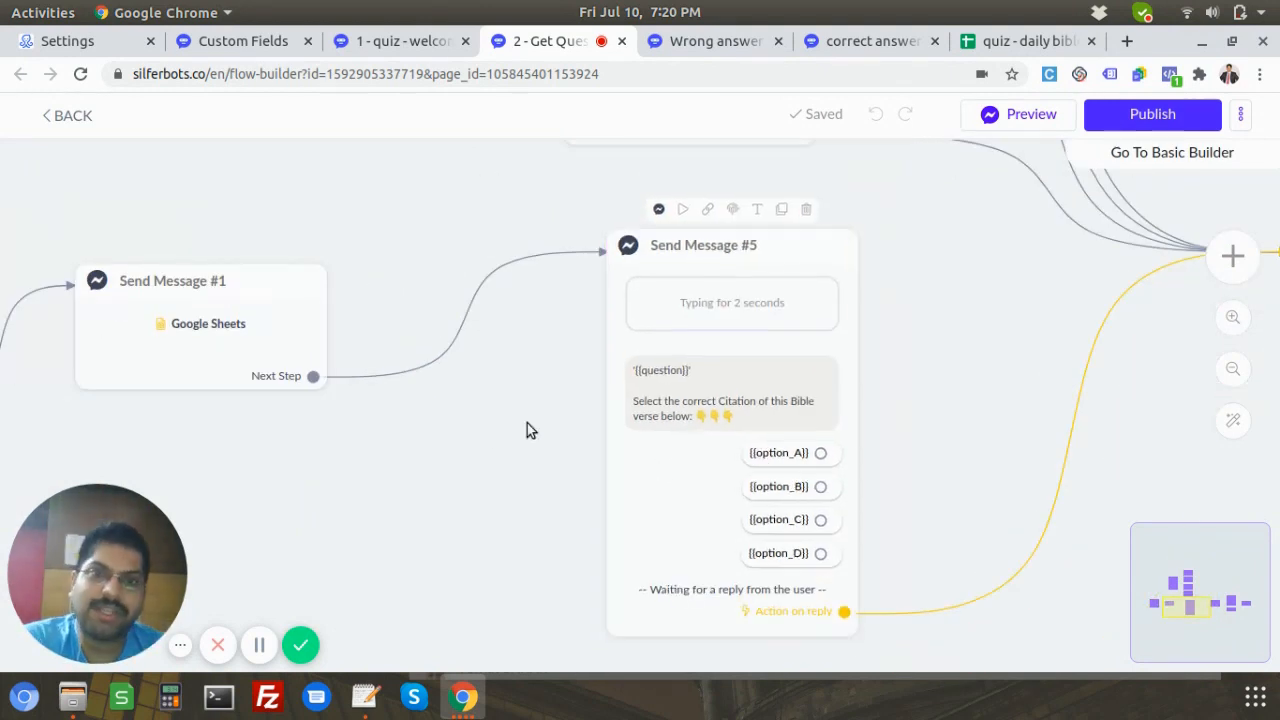
scroll(500, 420, "down", 2)
left_click_drag(472, 441, 551, 463)
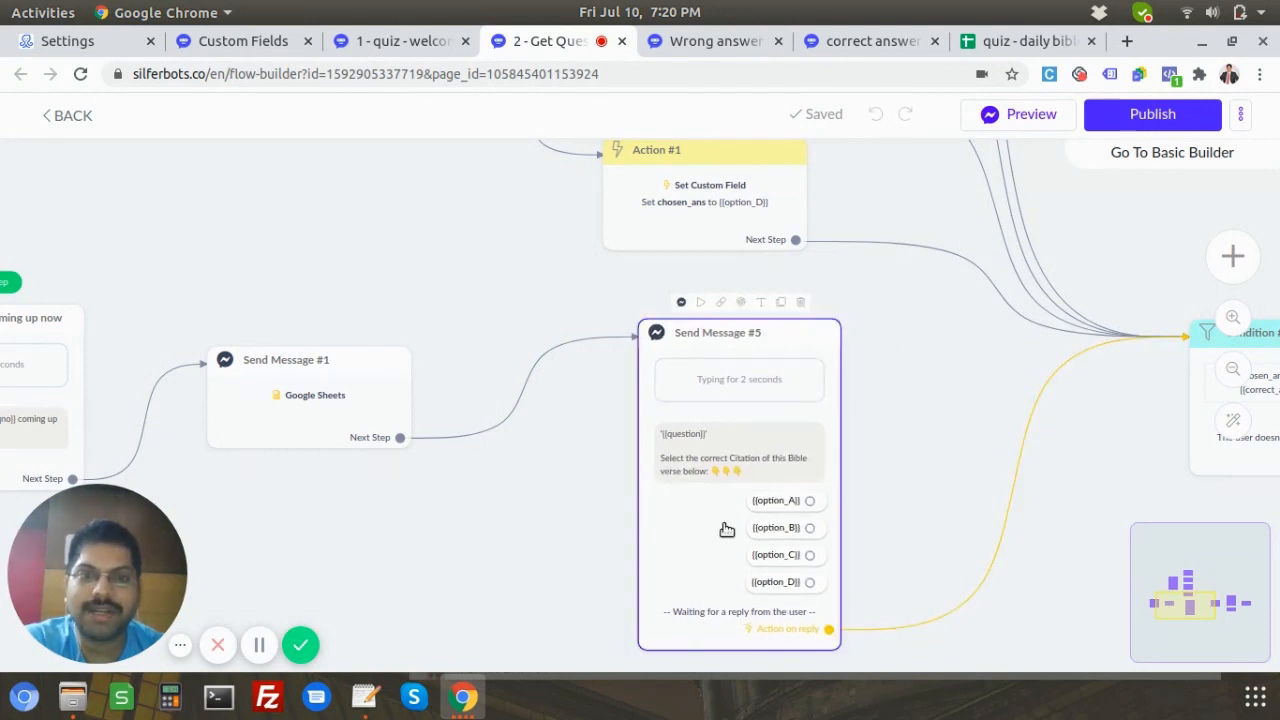
Inspect Send Message #2's typing delay, question text and option_A to option_D quick replies.
left_click_drag(490, 245, 526, 530)
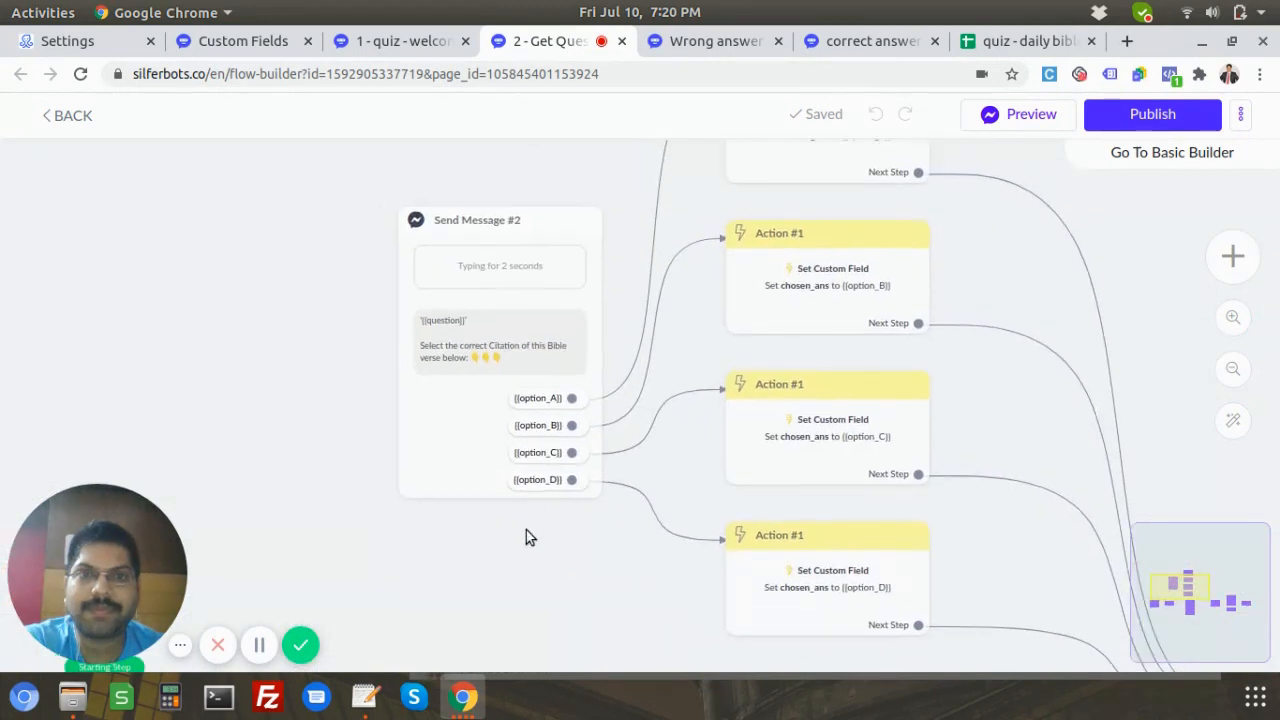
scroll(657, 392, "down", 1)
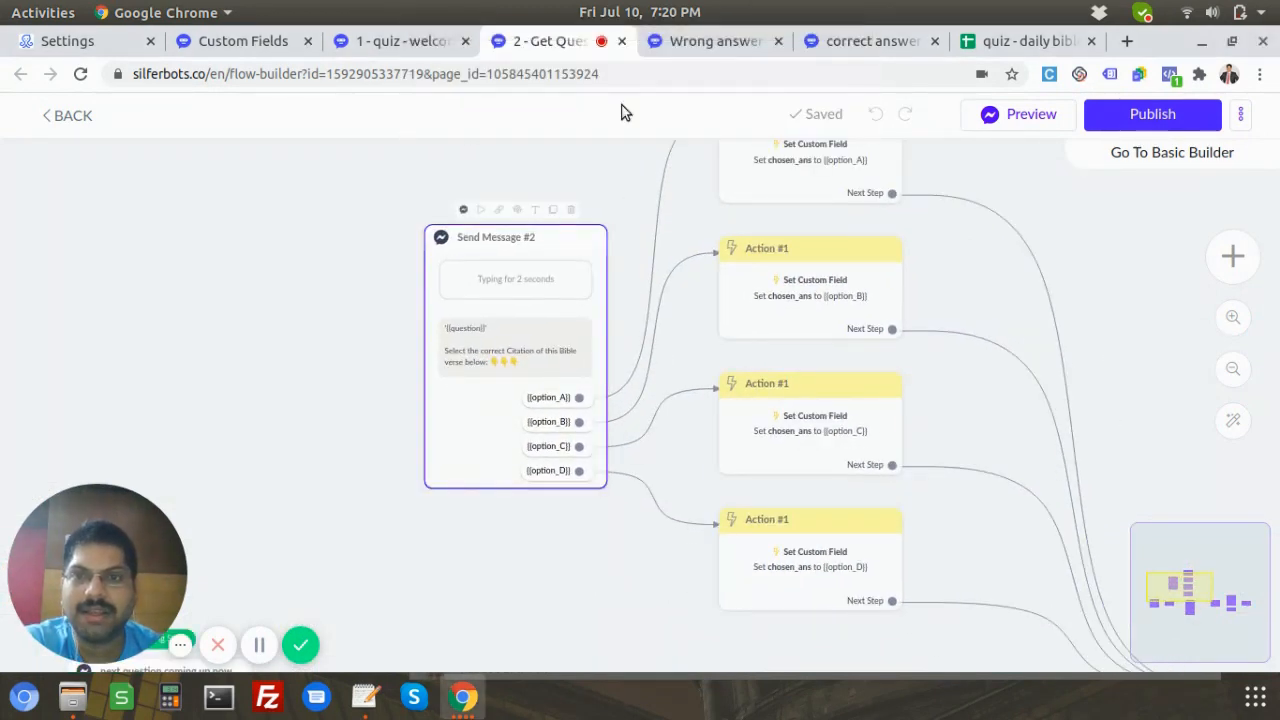
left_click(587, 246)
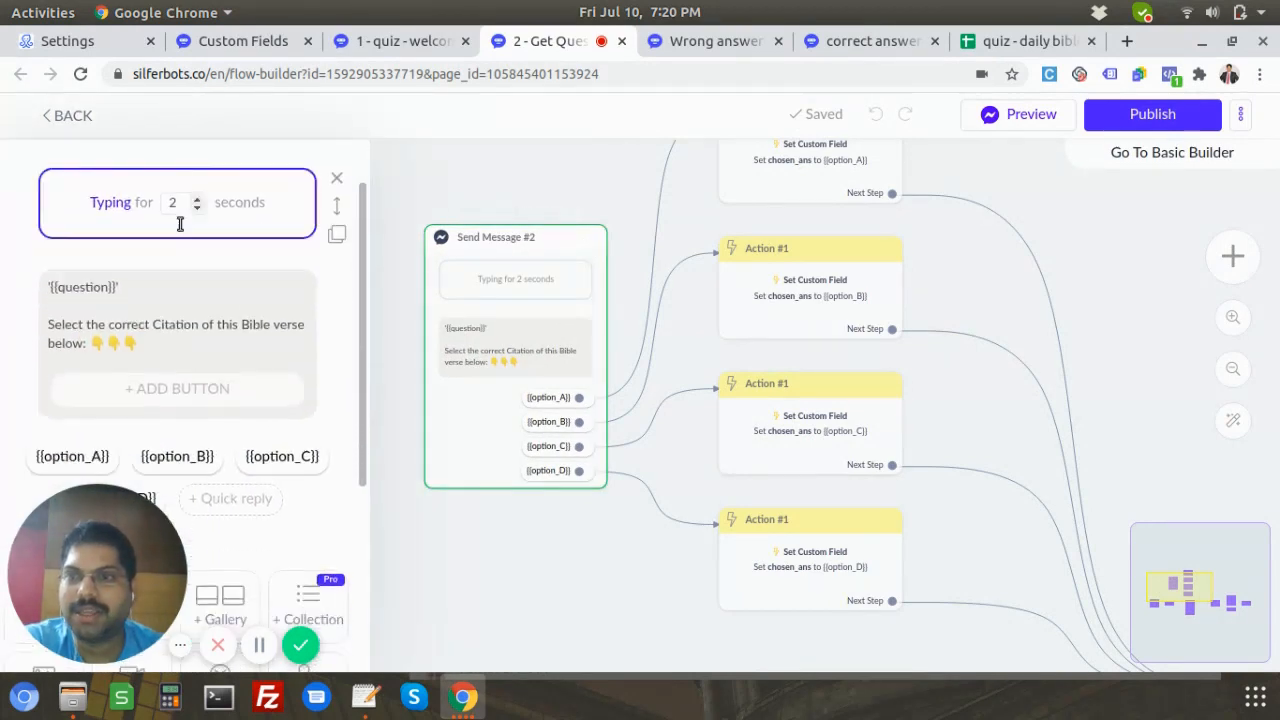
scroll(138, 259, "down", 1)
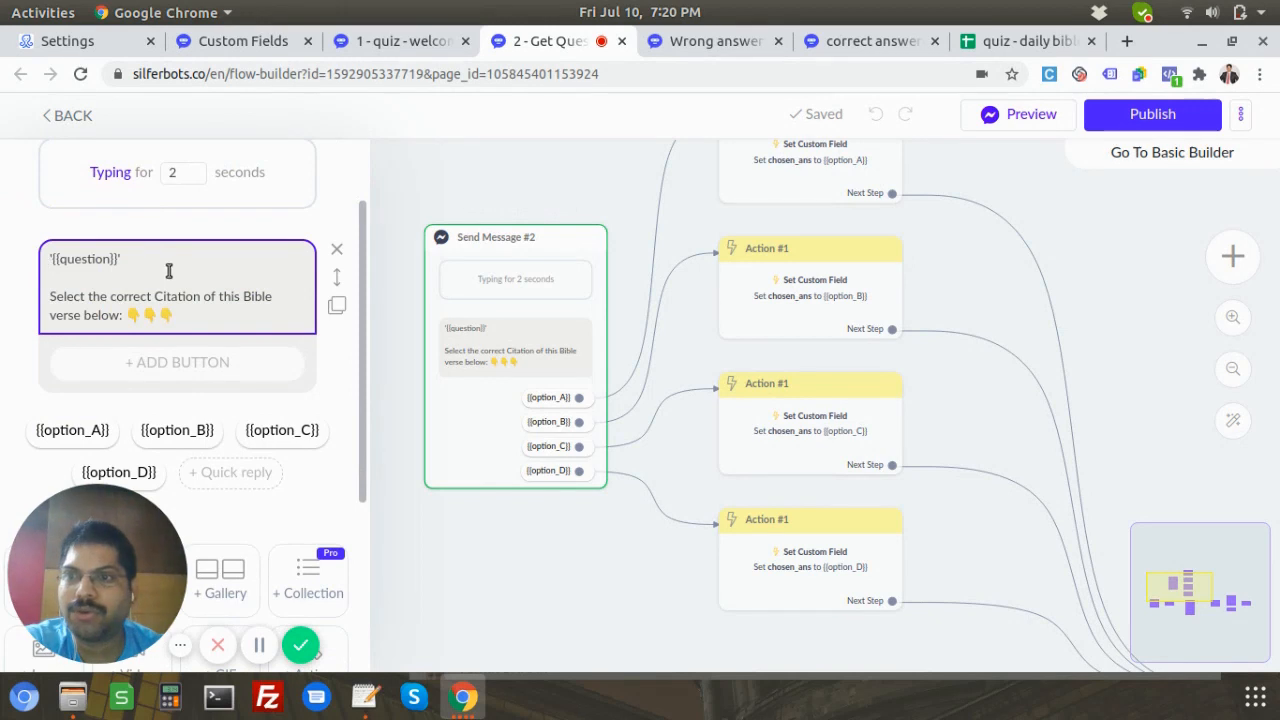
scroll(145, 377, "down", 3)
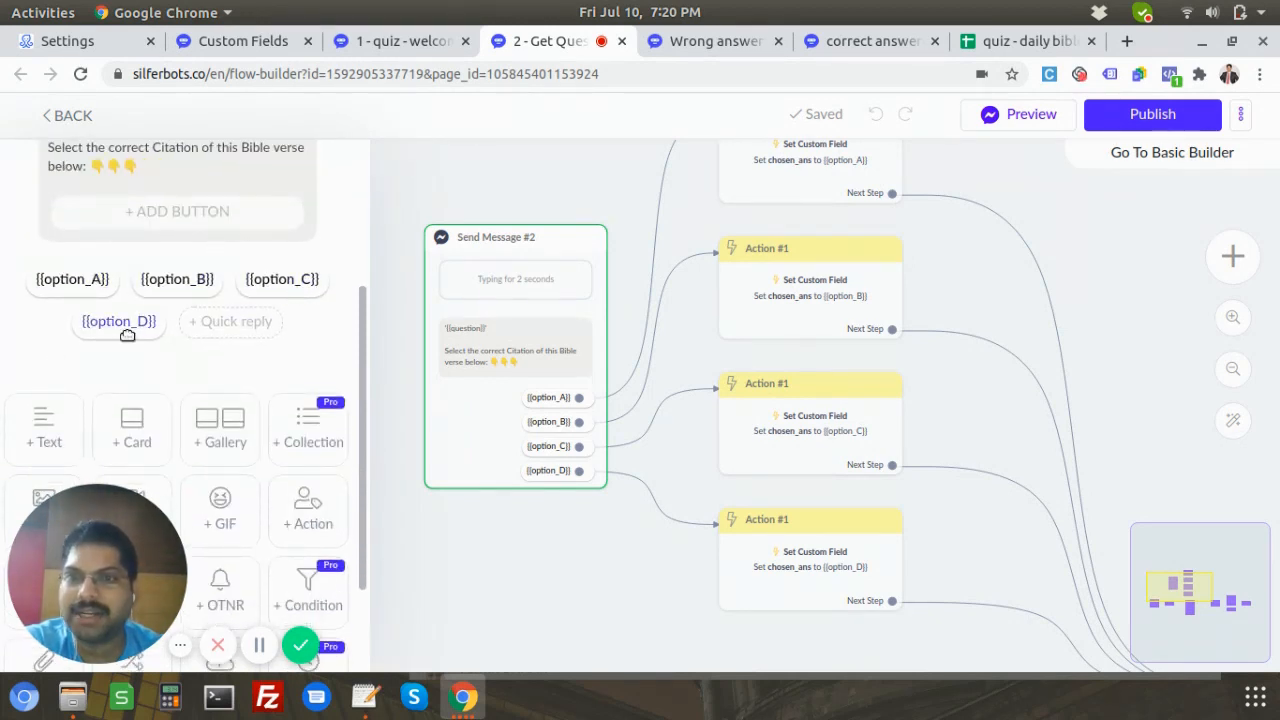
left_click(529, 543)
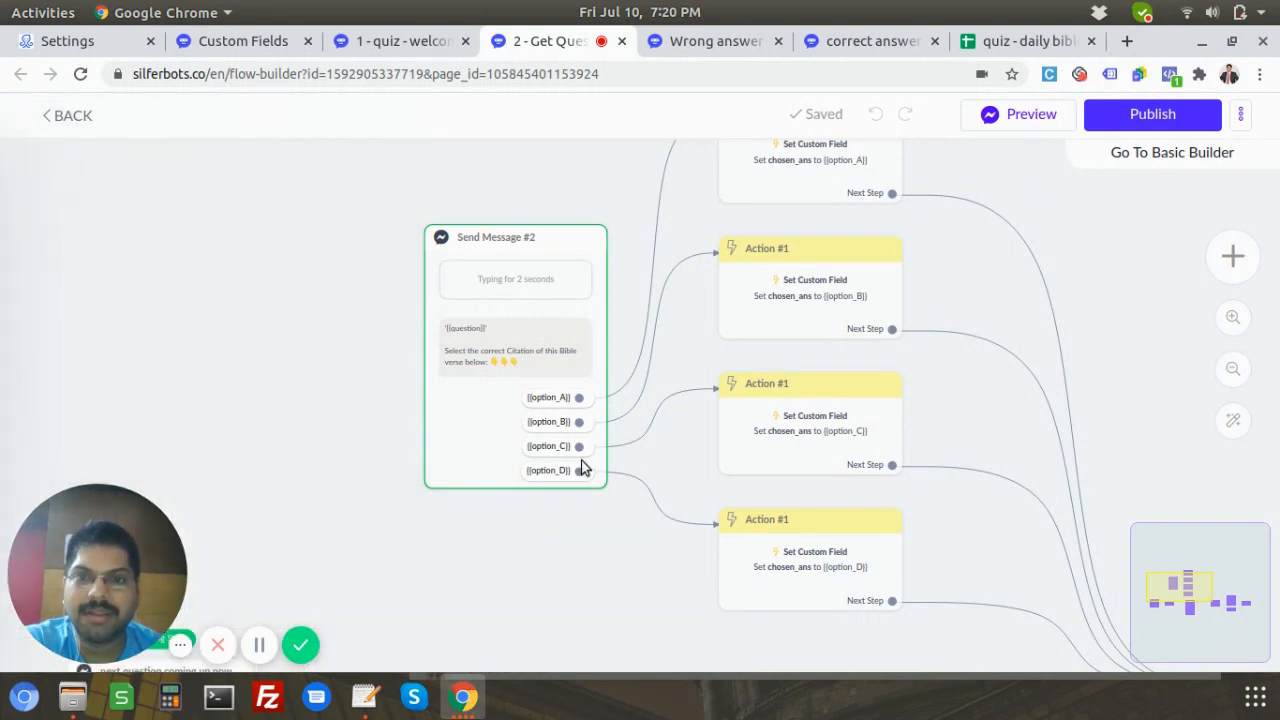
scroll(571, 429, "up", 3)
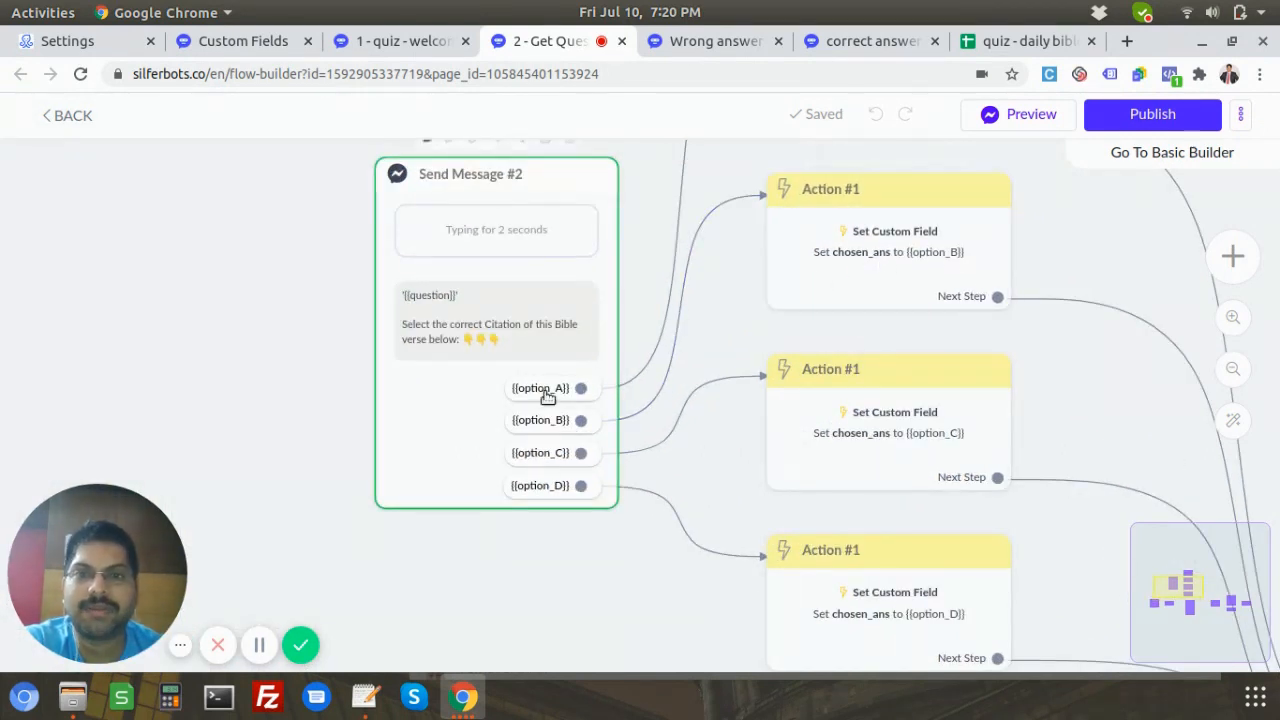
Inspect the option_B action's chosen_ans custom field settings, and compare the matching actions for the other options.
left_click(905, 247)
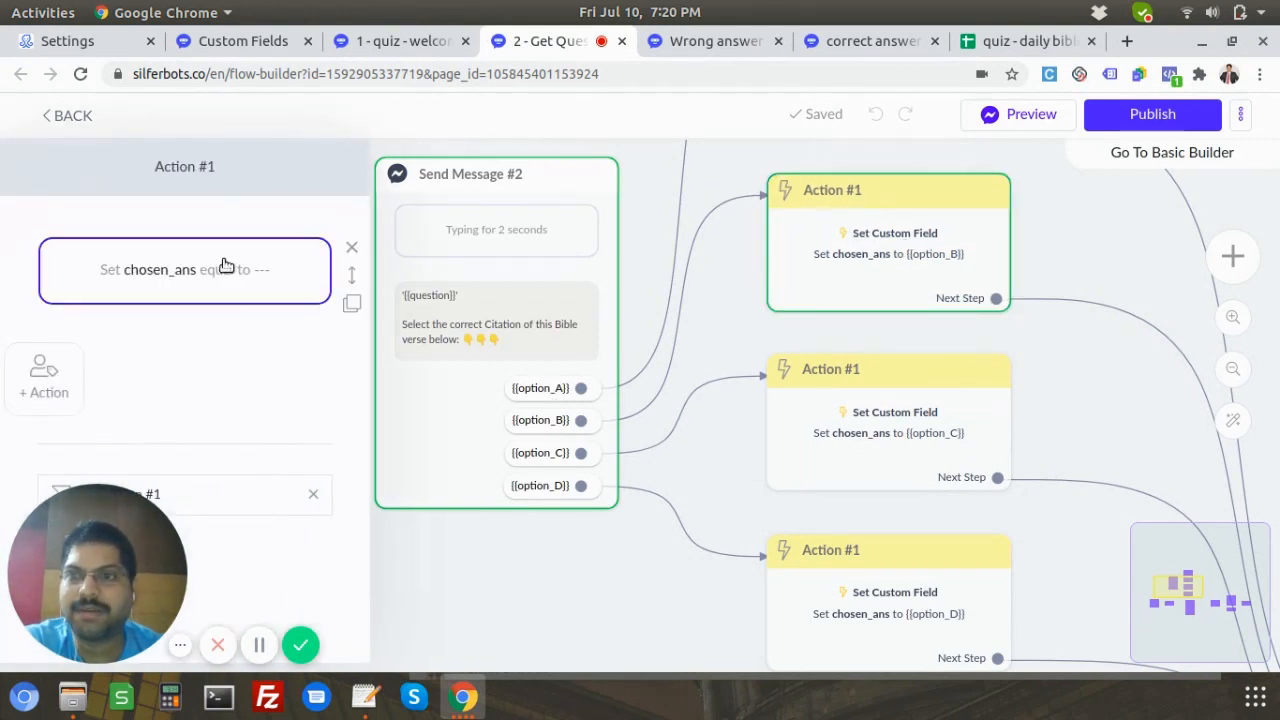
left_click(199, 270)
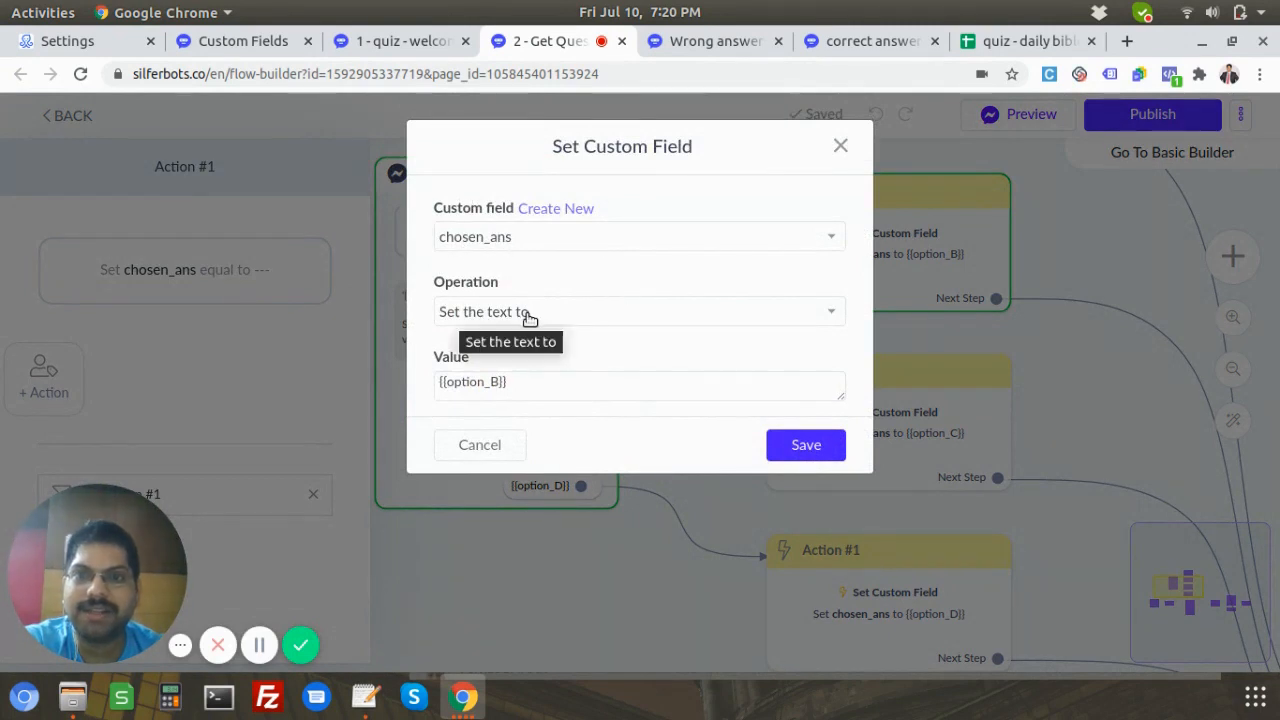
left_click(480, 444)
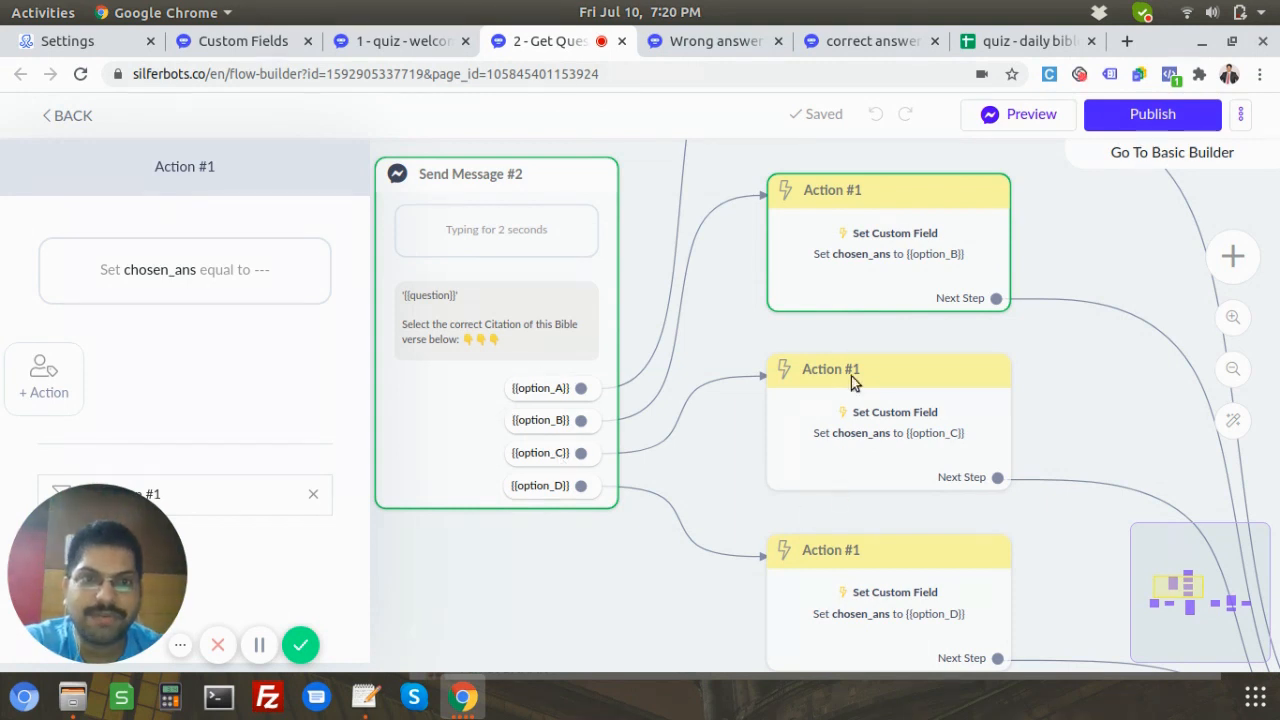
left_click(660, 558)
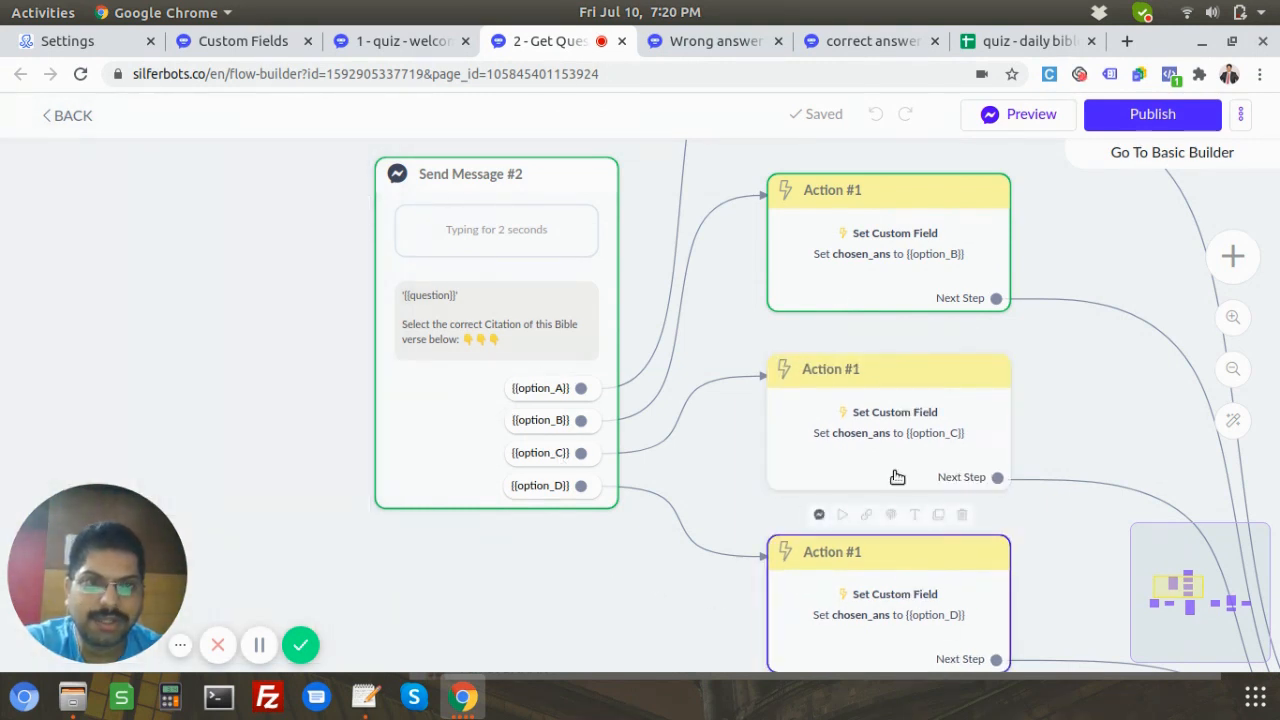
left_click_drag(1094, 300, 1034, 460)
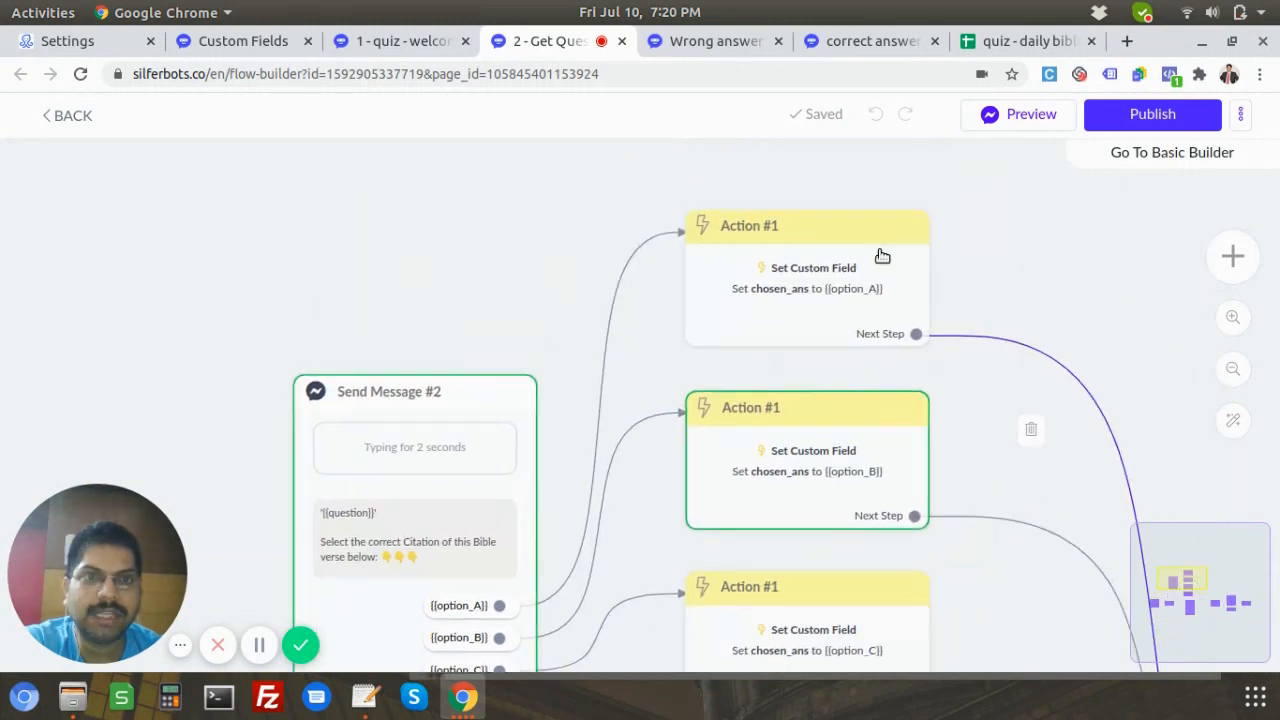
Trace the option actions into Condition #1 and examine its comparison of chosen_ans with correct_answer.
scroll(883, 286, "down", 5)
left_click_drag(1059, 385, 740, 140)
scroll(917, 454, "up", 1)
scroll(917, 454, "up", 4)
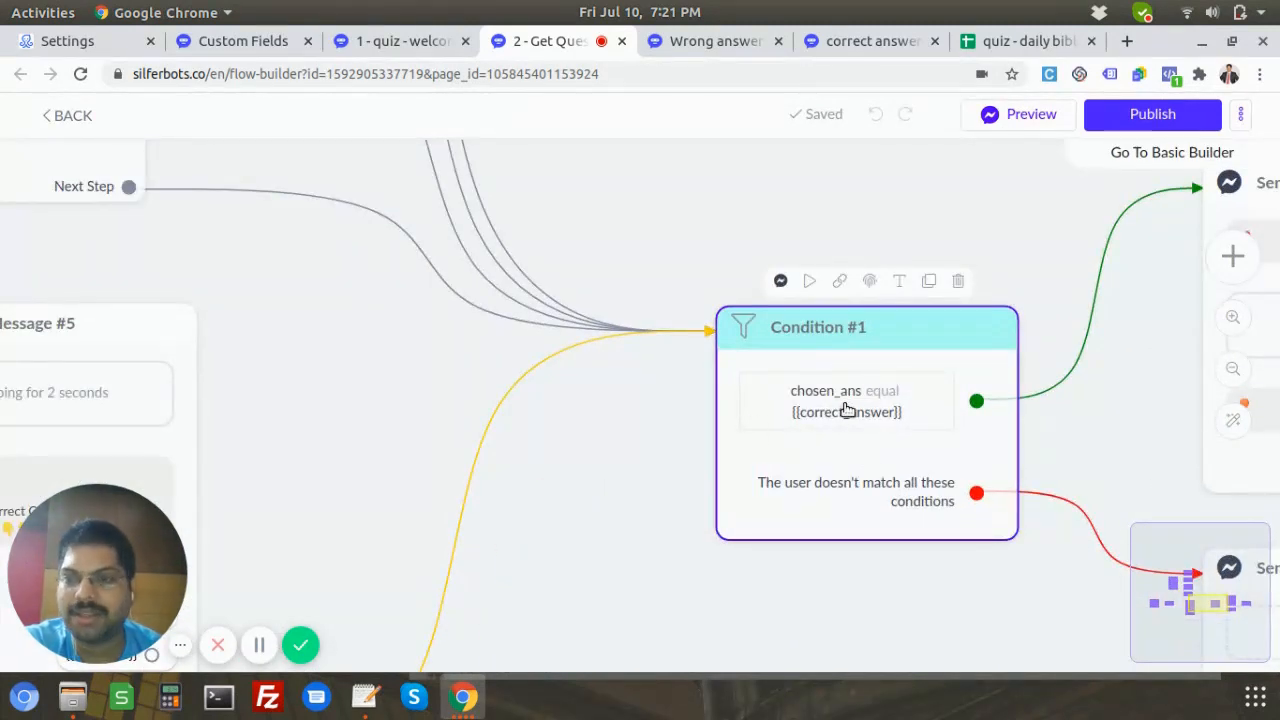
Review Send Message #5's contents, including its Free Keyboard Input block, and its link to Condition #1.
scroll(848, 411, "down", 4)
left_click_drag(847, 573, 1071, 583)
scroll(583, 303, "down", 2)
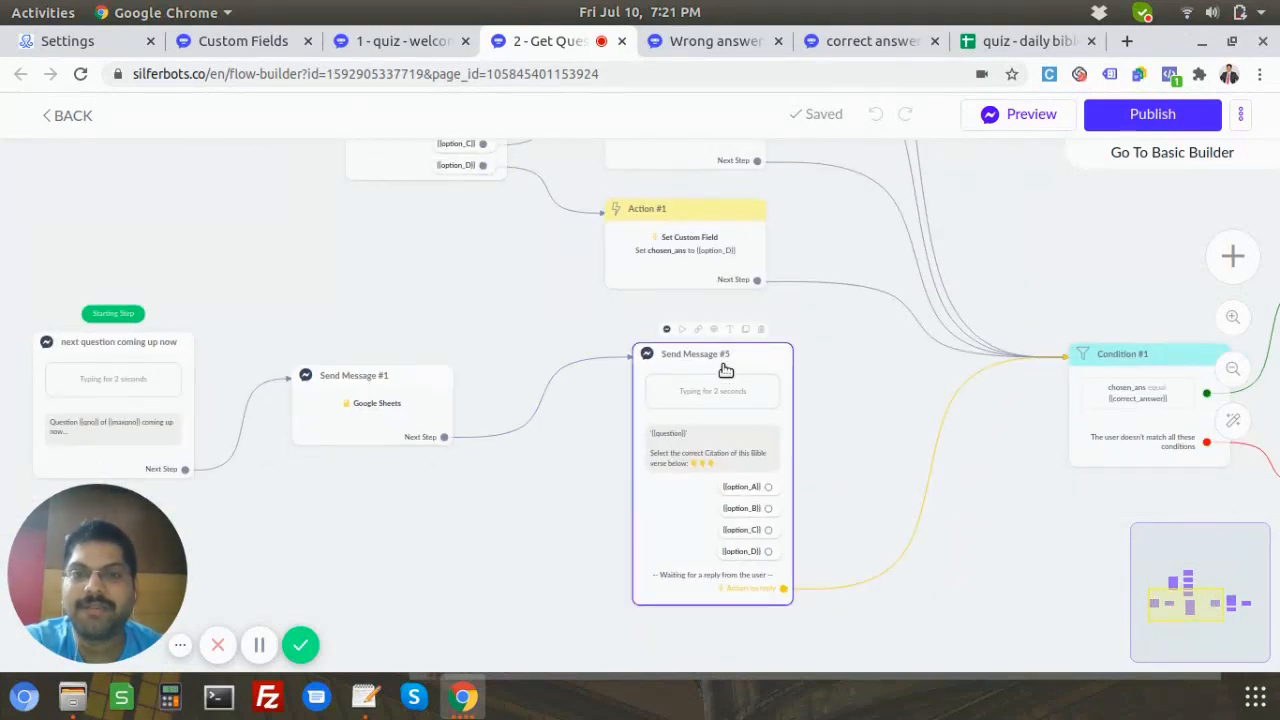
left_click(705, 519)
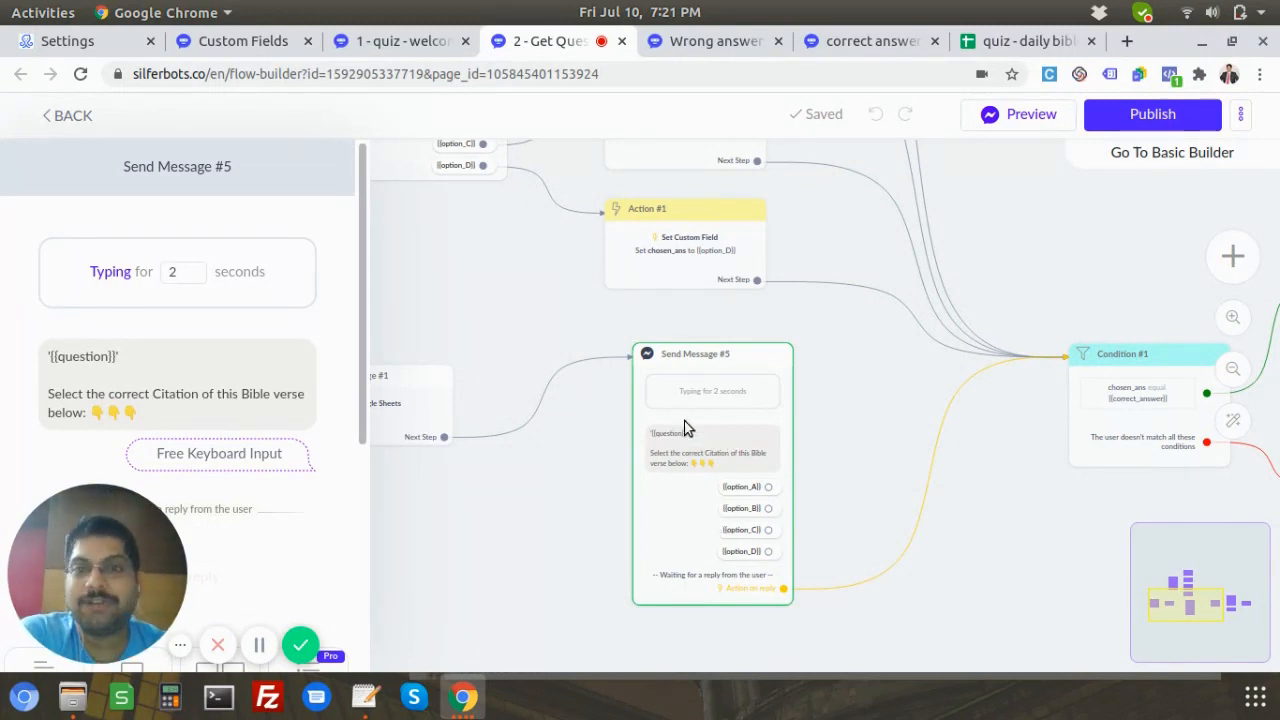
left_click(558, 492)
Compare the Send Message #2 and Send Message #5 question variants and how both lead into Condition #1's branches.
scroll(545, 507, "down", 1)
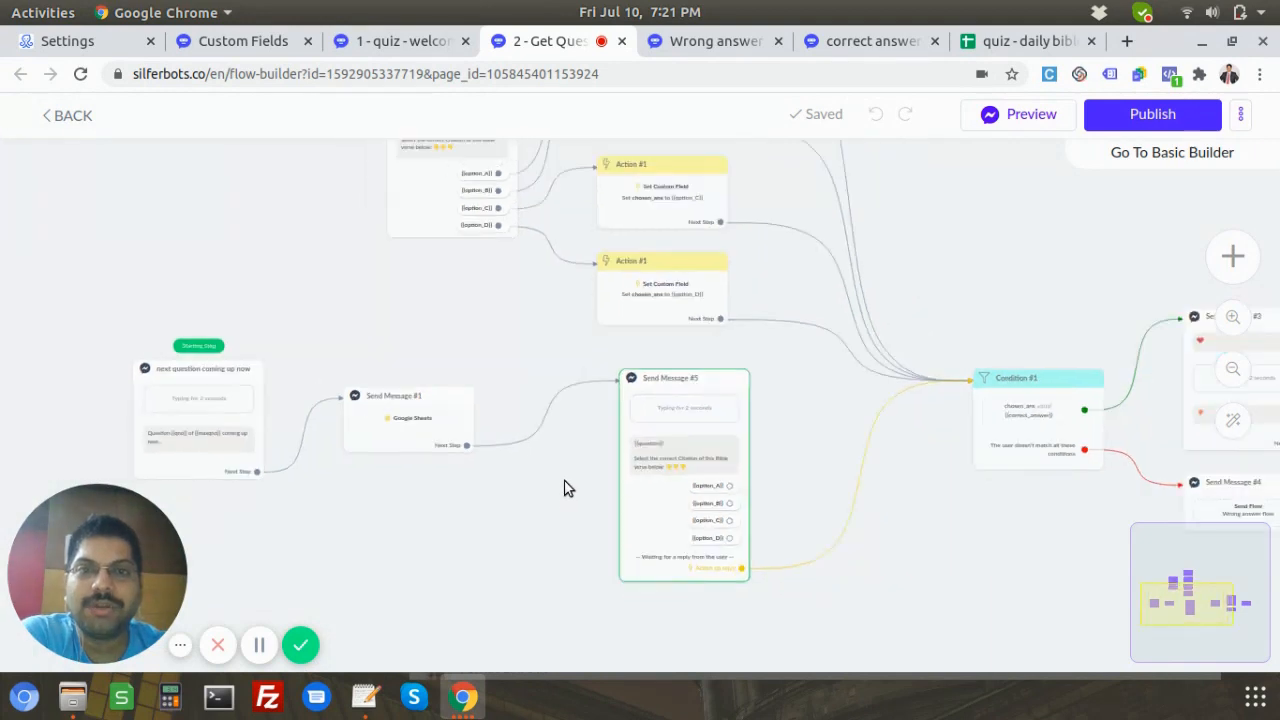
scroll(565, 487, "down", 1)
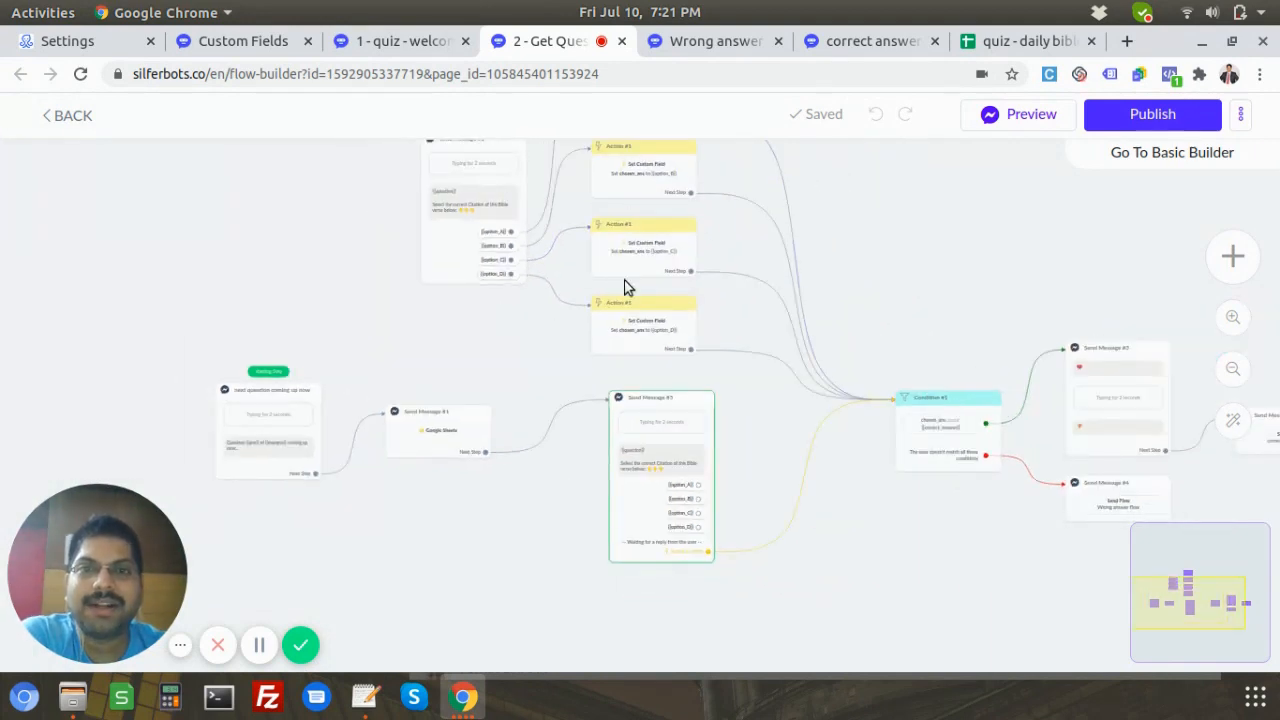
scroll(655, 476, "up", 1)
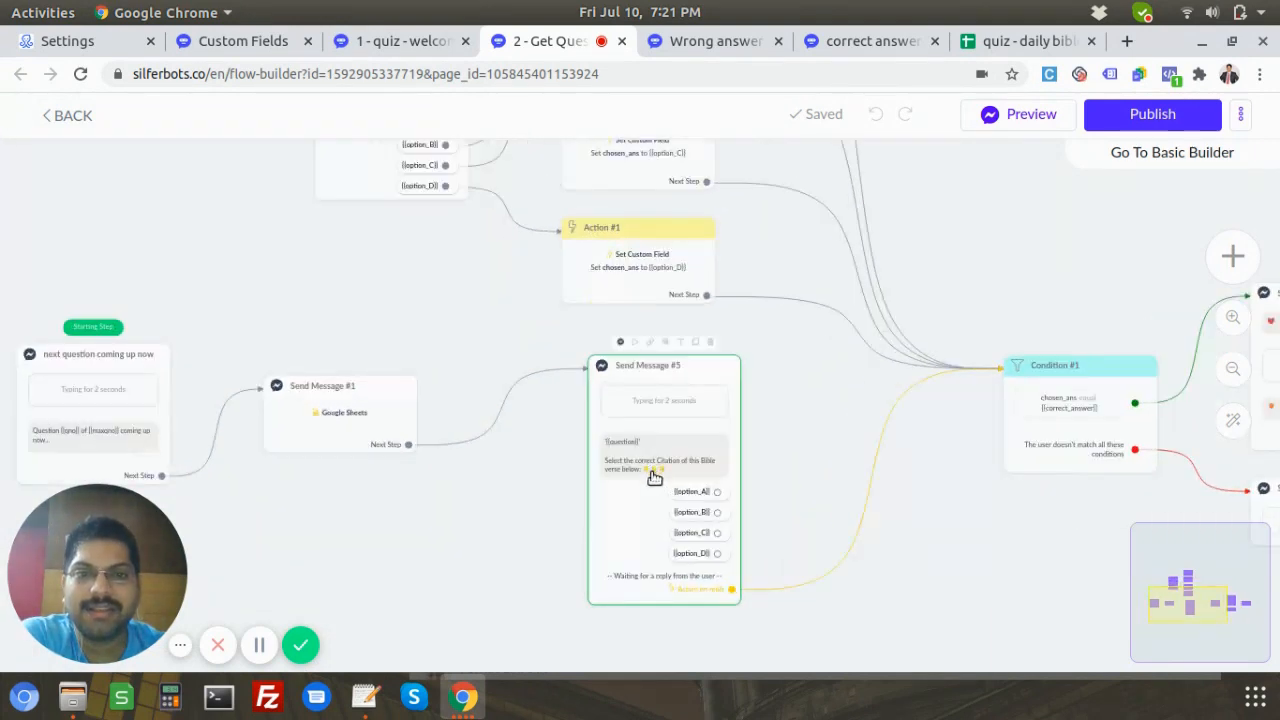
scroll(1082, 418, "down", 1)
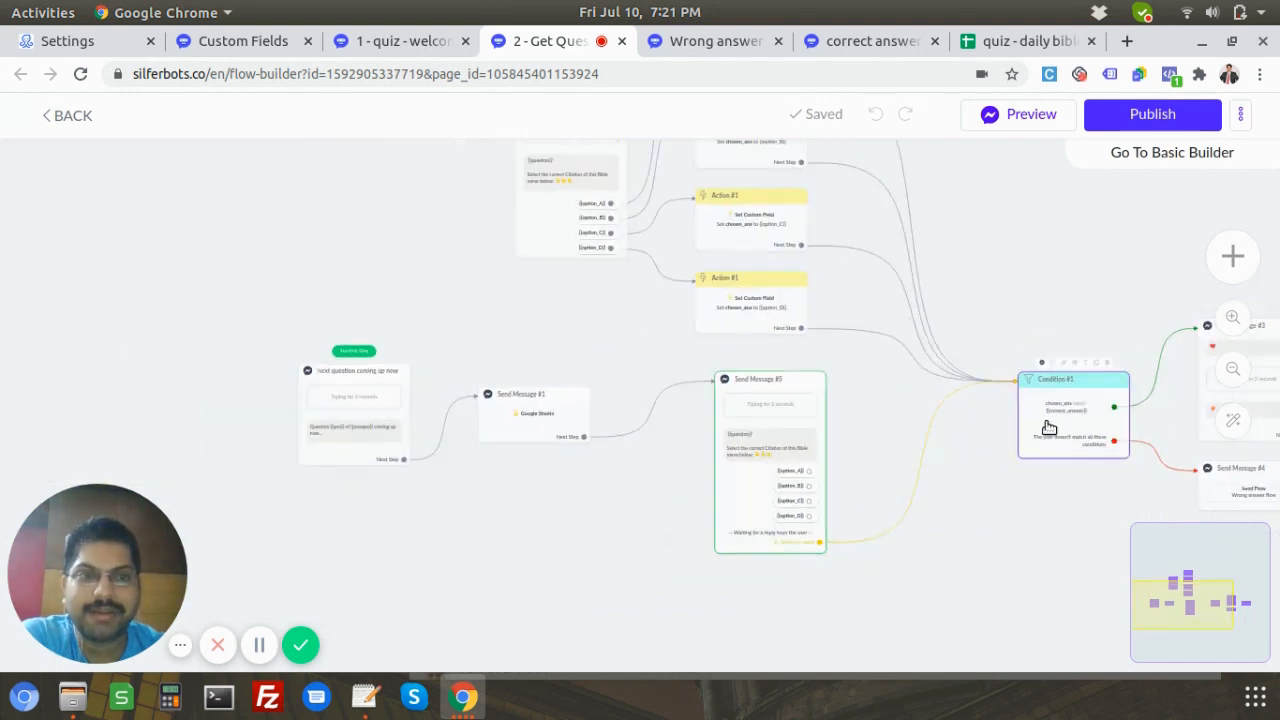
left_click_drag(1034, 563, 958, 569)
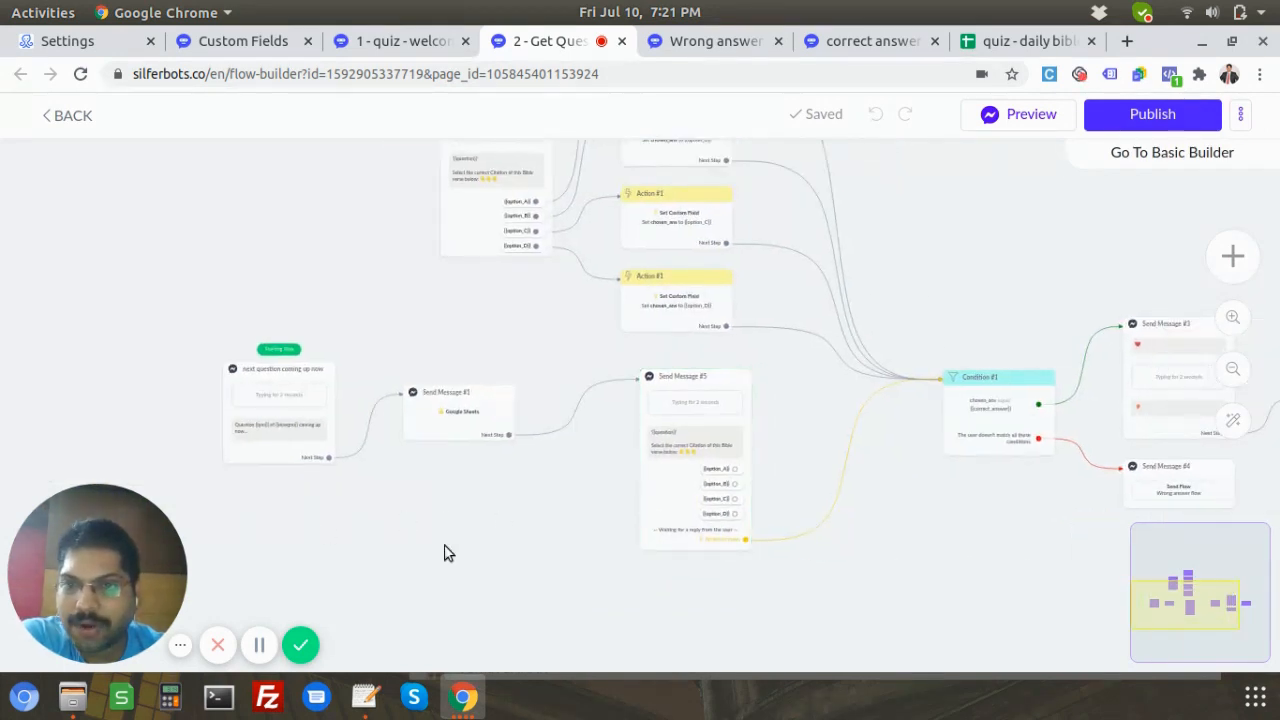
Add a Disable Message Composer action to the starting step "next question coming up now", beneath its question text.
left_click_drag(447, 553, 574, 537)
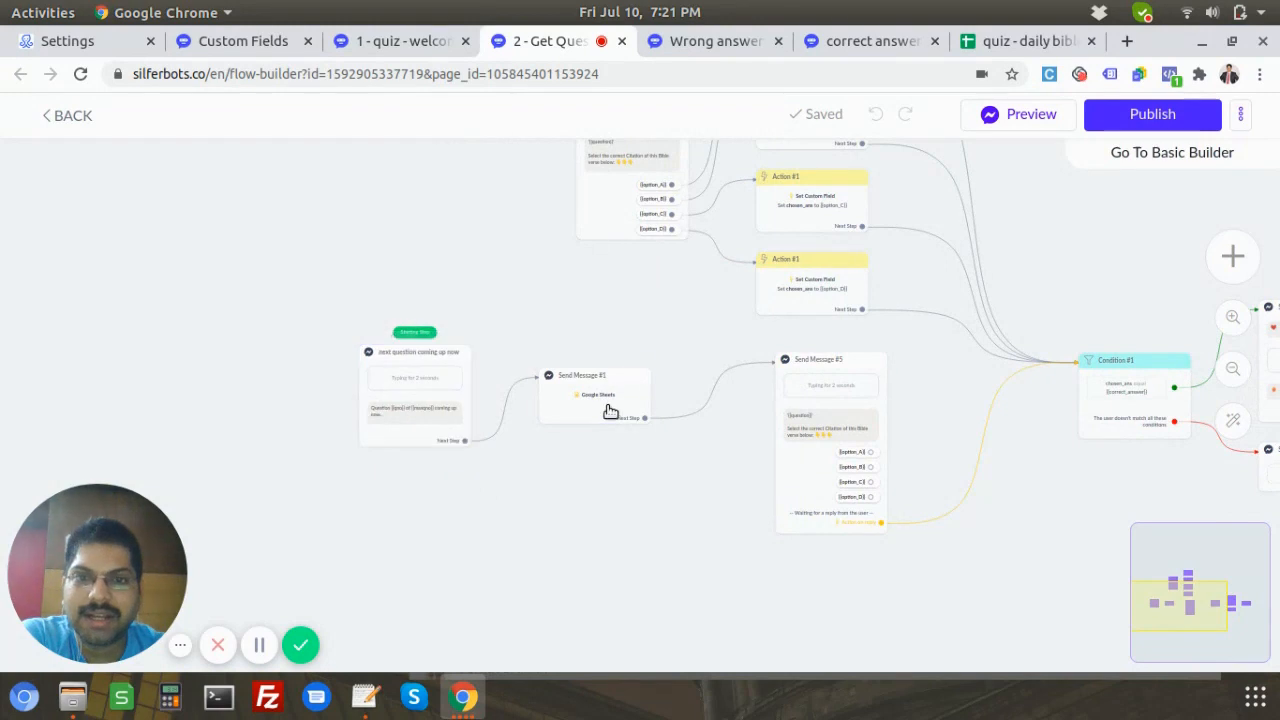
scroll(441, 400, "up", 1)
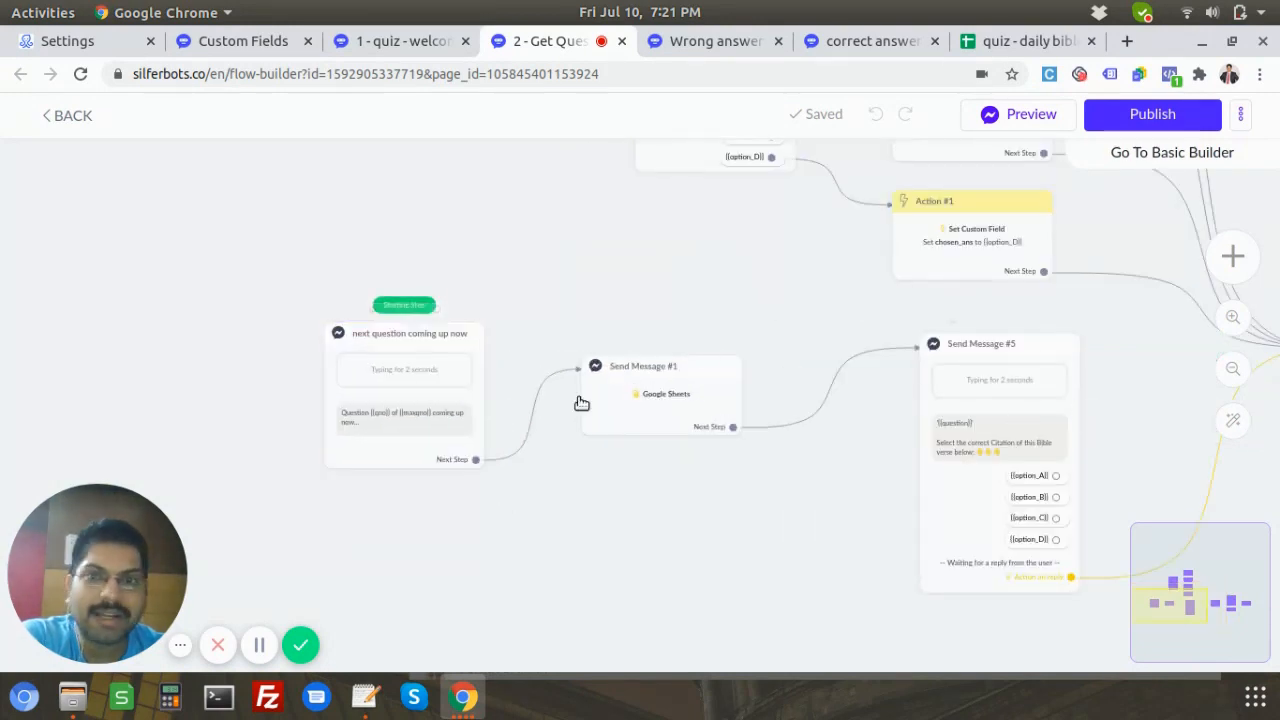
left_click(447, 341)
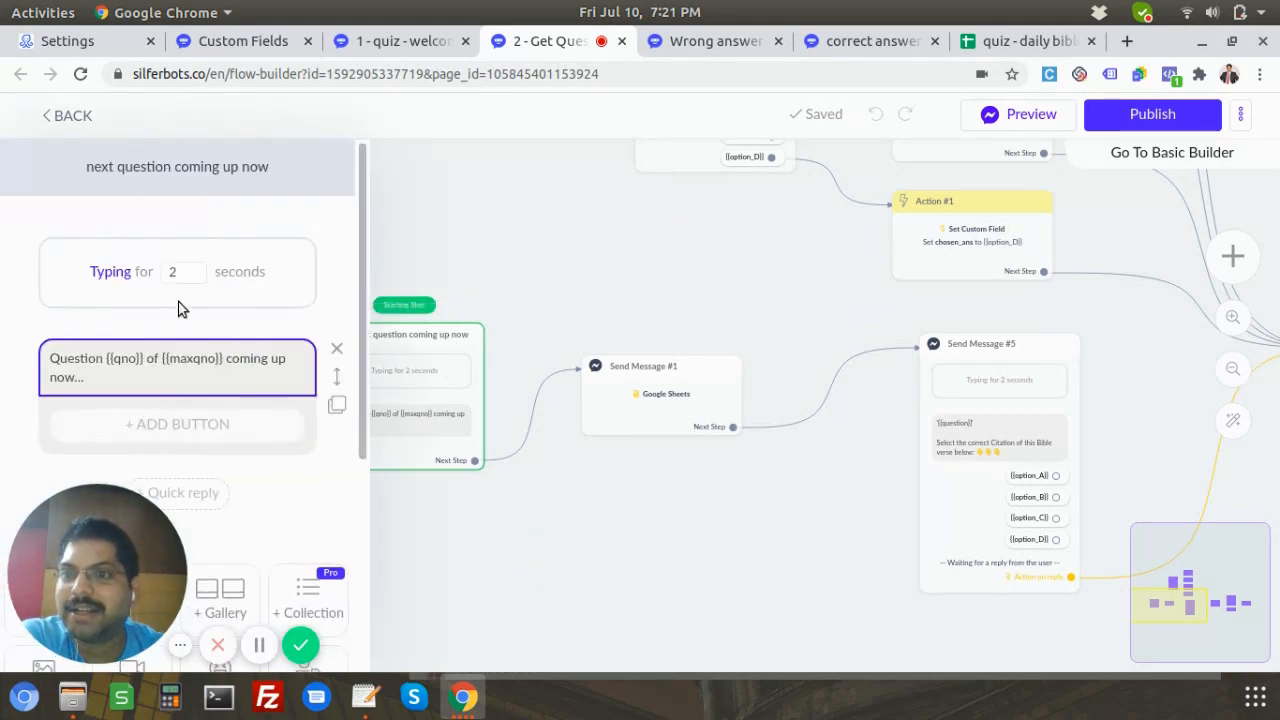
scroll(243, 265, "down", 3)
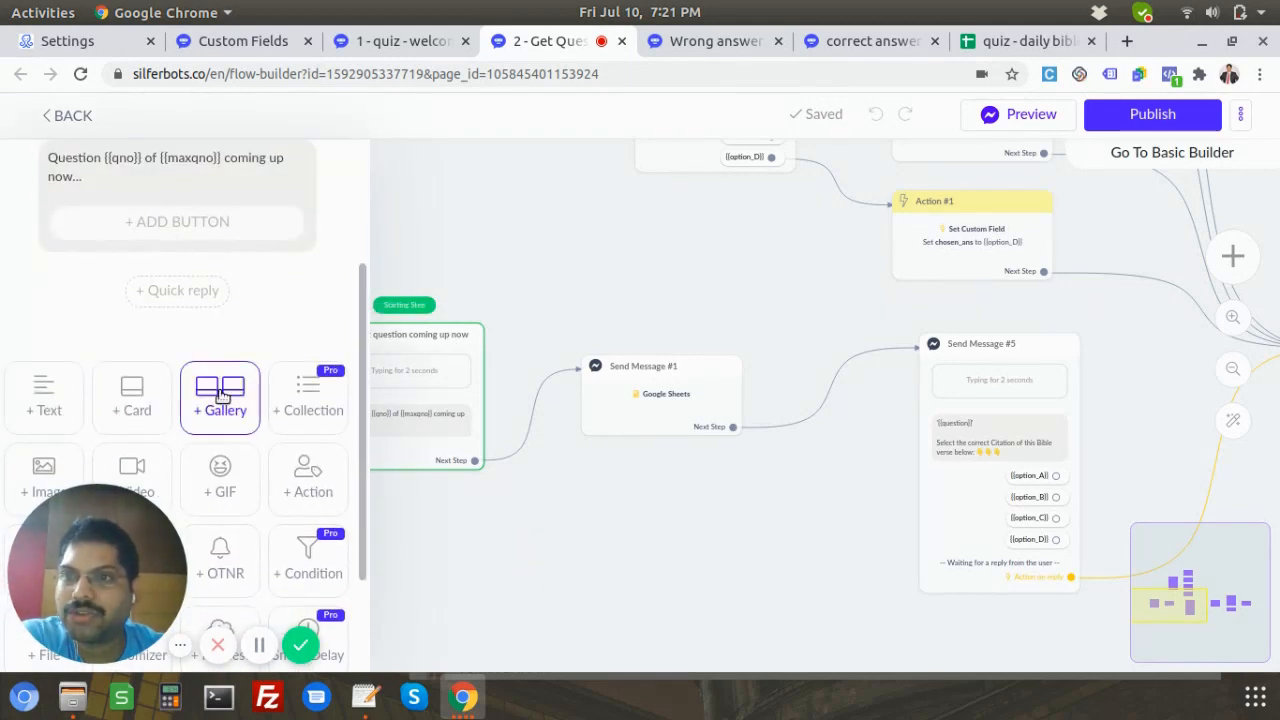
scroll(220, 398, "up", 2)
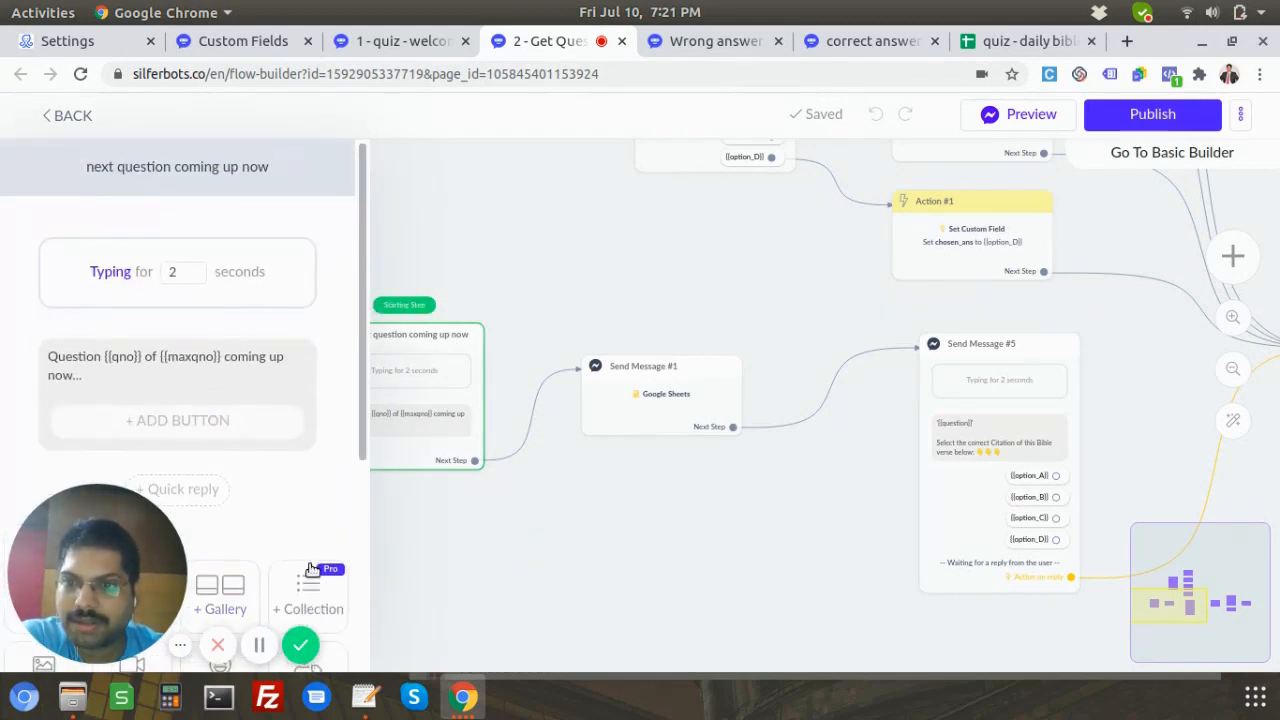
scroll(312, 590, "down", 3)
left_click(313, 532)
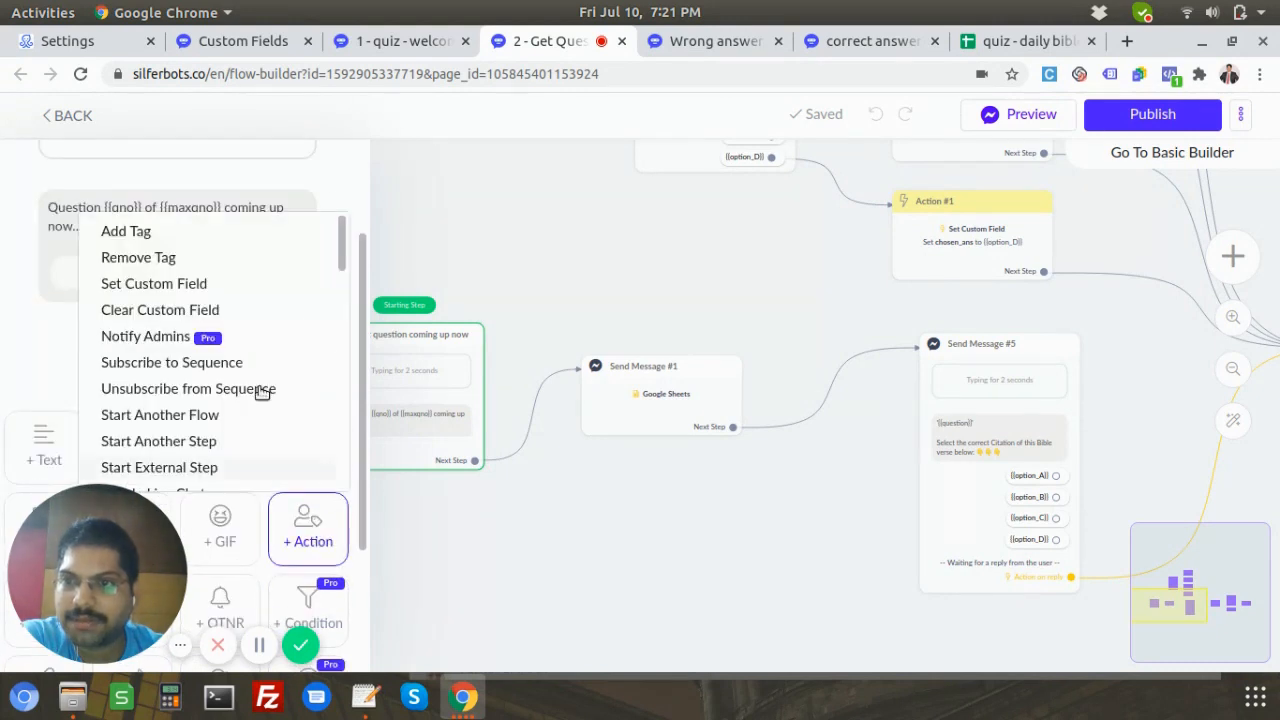
scroll(284, 323, "down", 3)
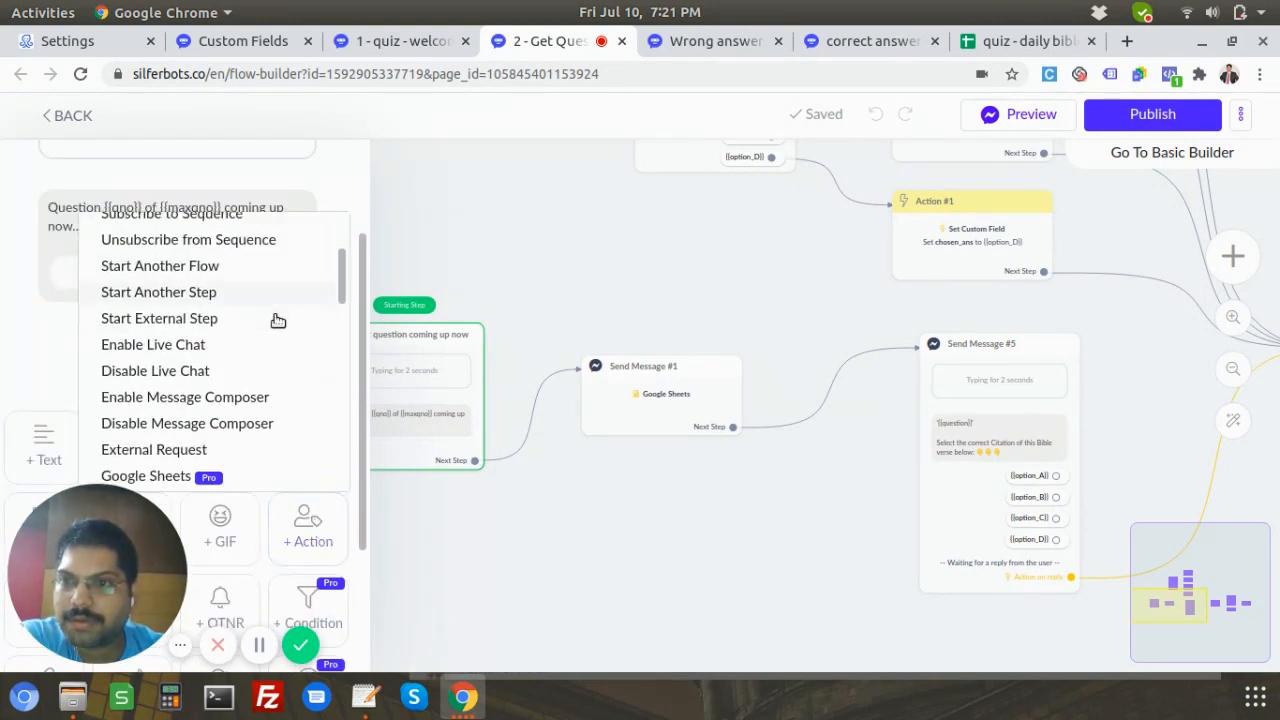
left_click(241, 429)
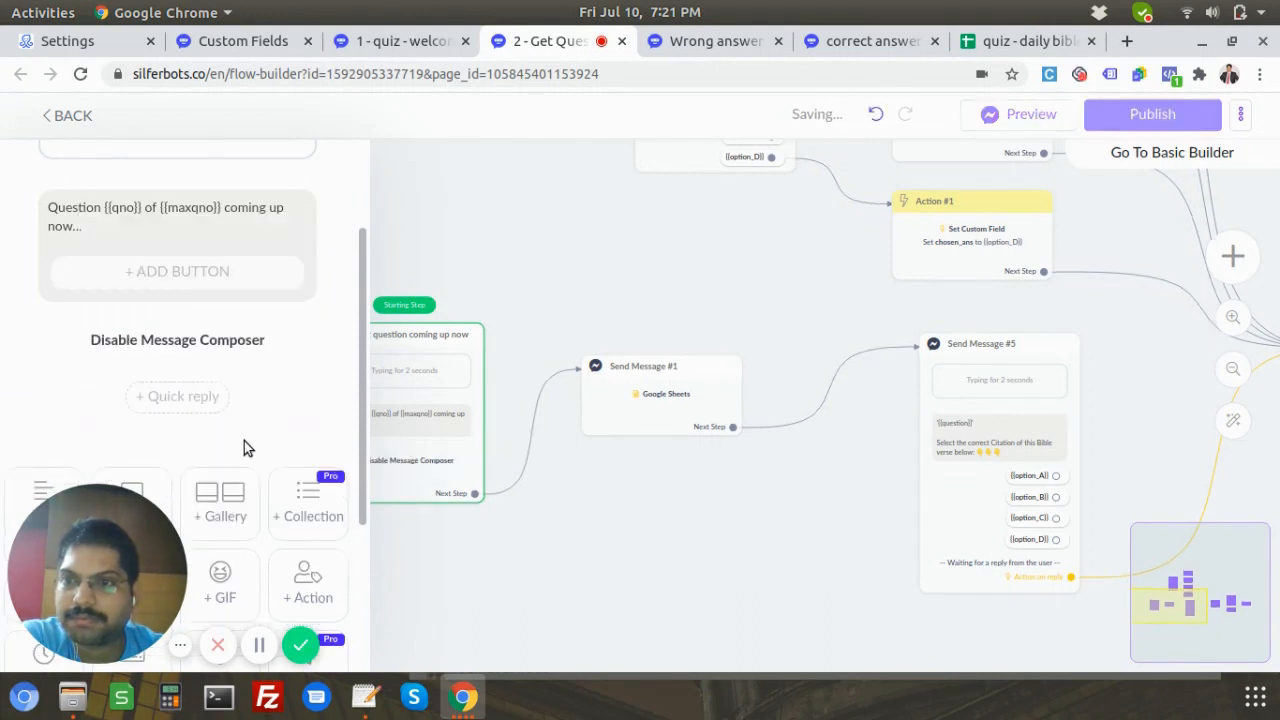
Move the Disable Message Composer action above the typing delay in the starting step "next question coming up now".
scroll(256, 386, "up", 3)
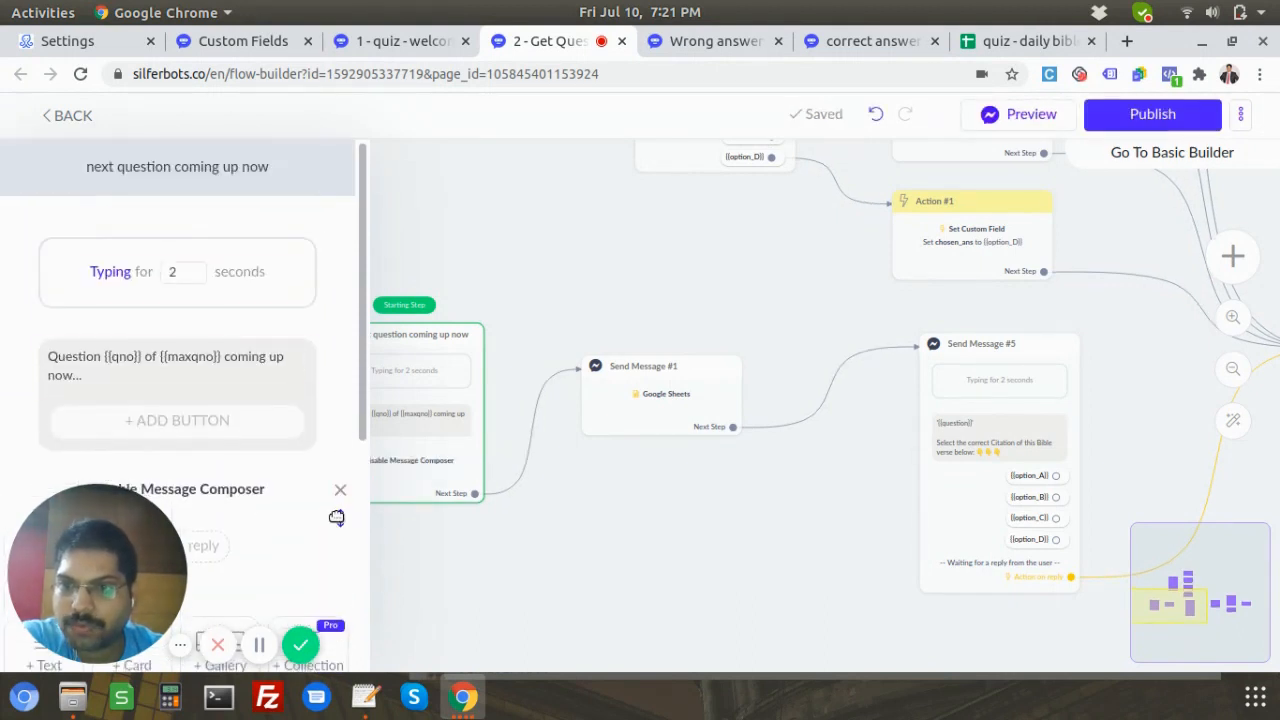
left_click_drag(336, 518, 291, 241)
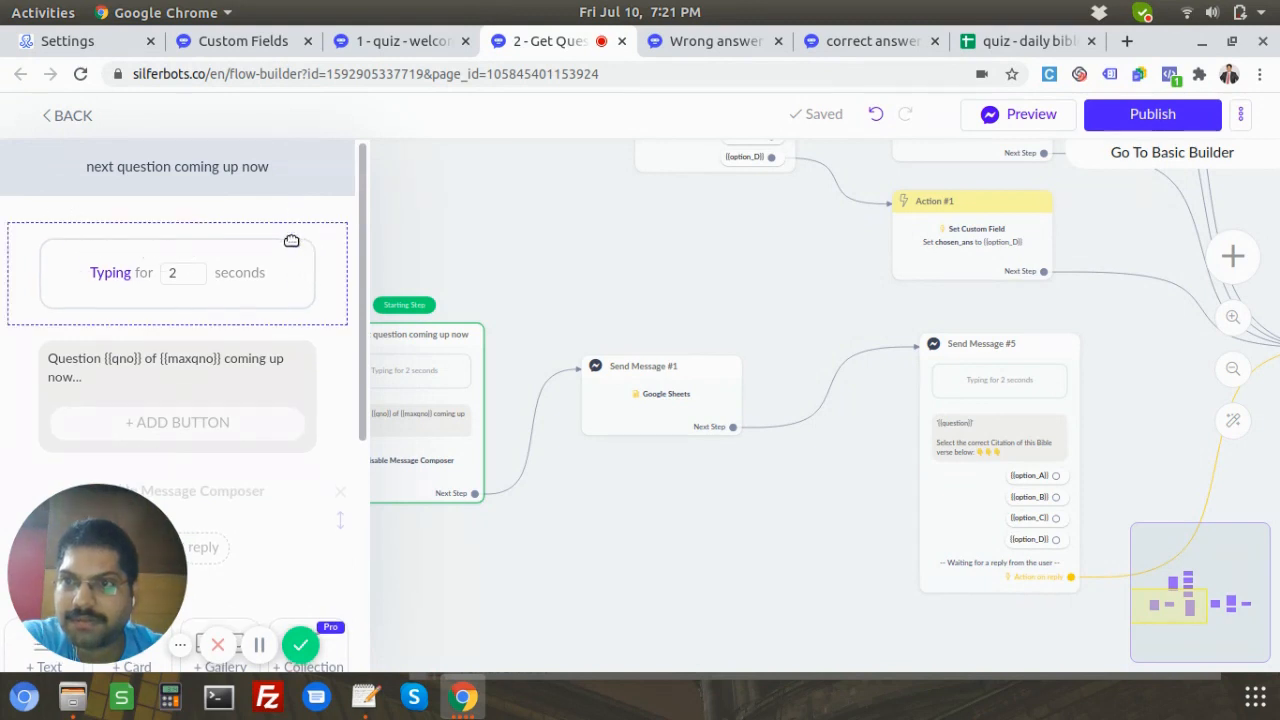
left_click_drag(324, 305, 320, 312)
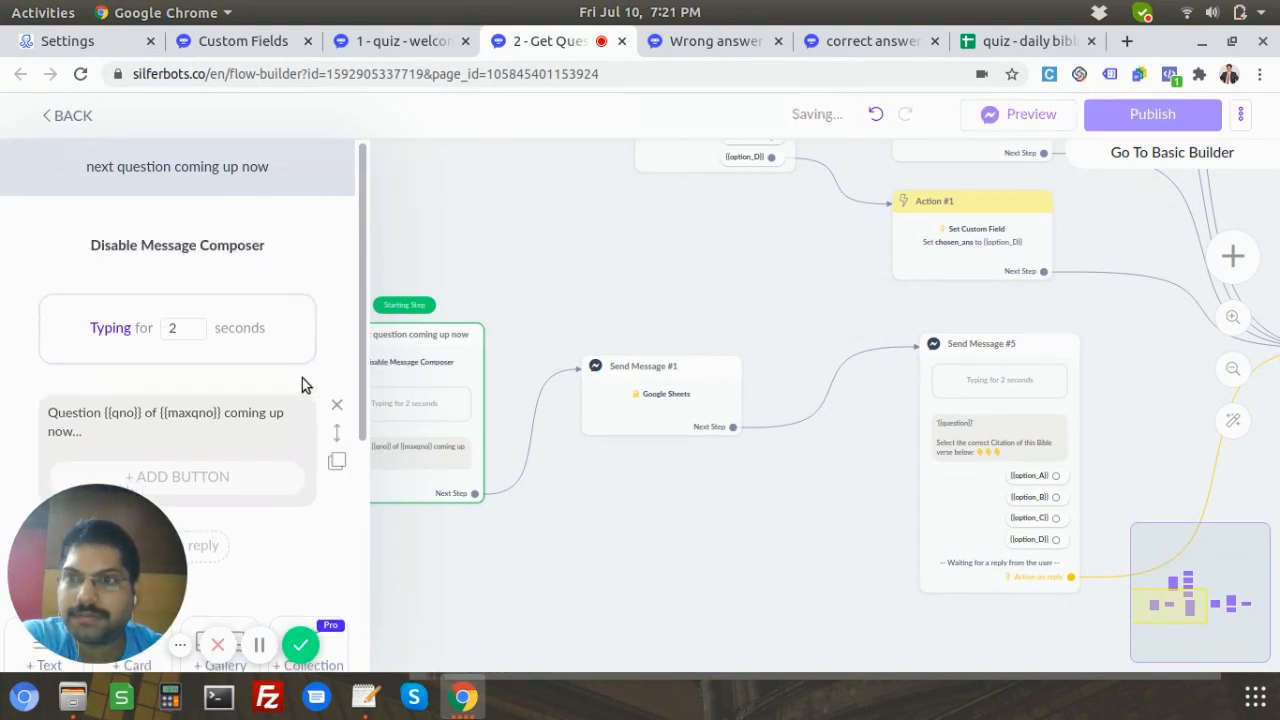
left_click(560, 570)
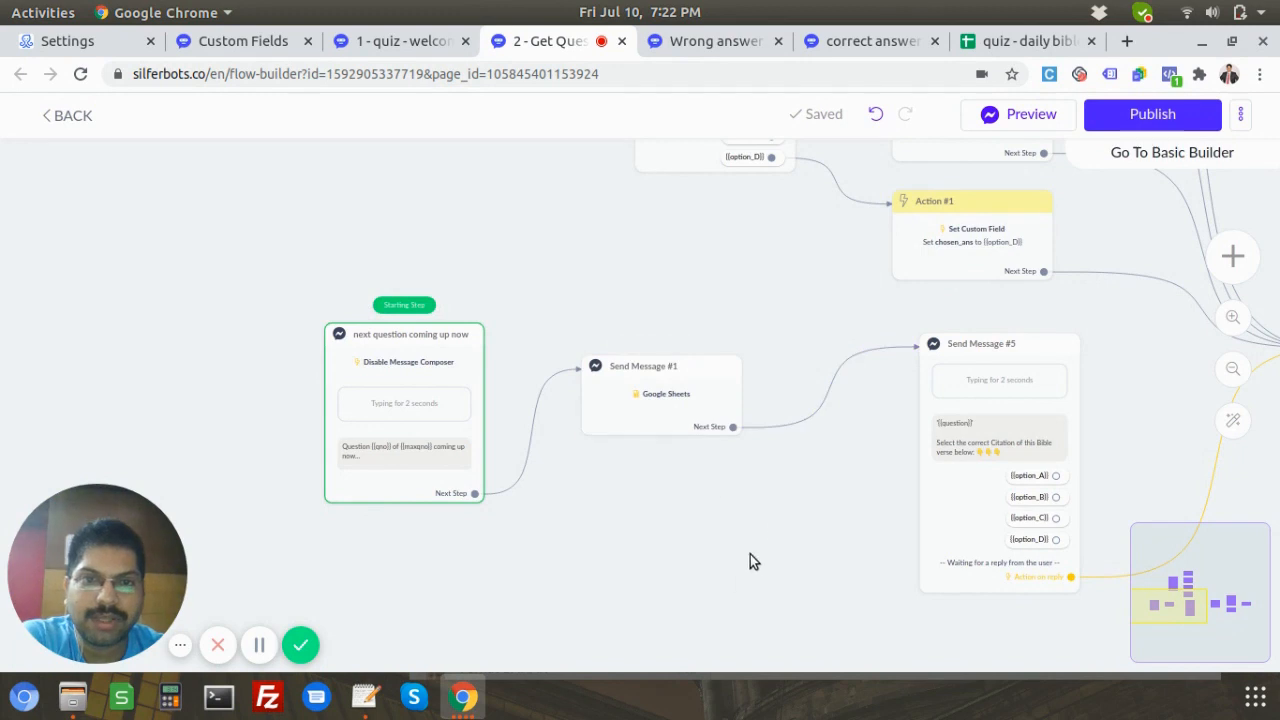
Review Condition #1's matching and non-matching branches through Send Message #3, Send Message #4 and Send Message #12.
scroll(766, 506, "down", 2)
left_click_drag(758, 530, 524, 505)
left_click_drag(1022, 565, 668, 525)
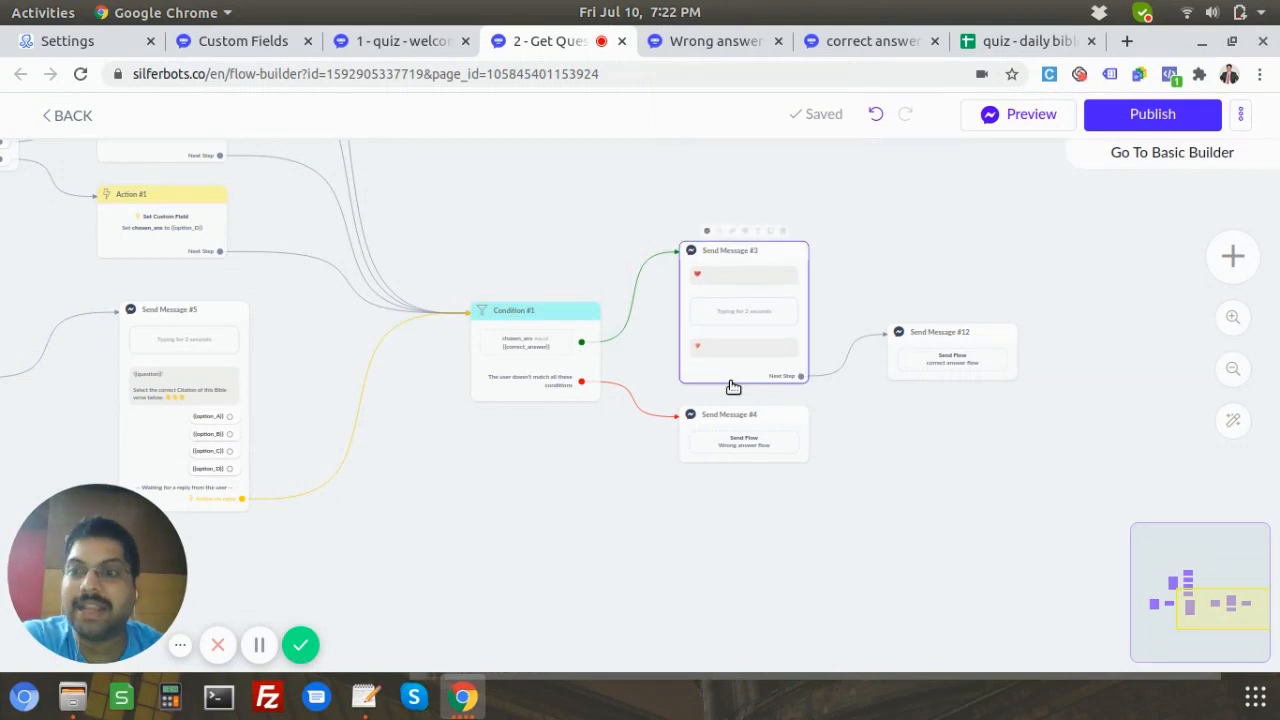
scroll(733, 387, "up", 1)
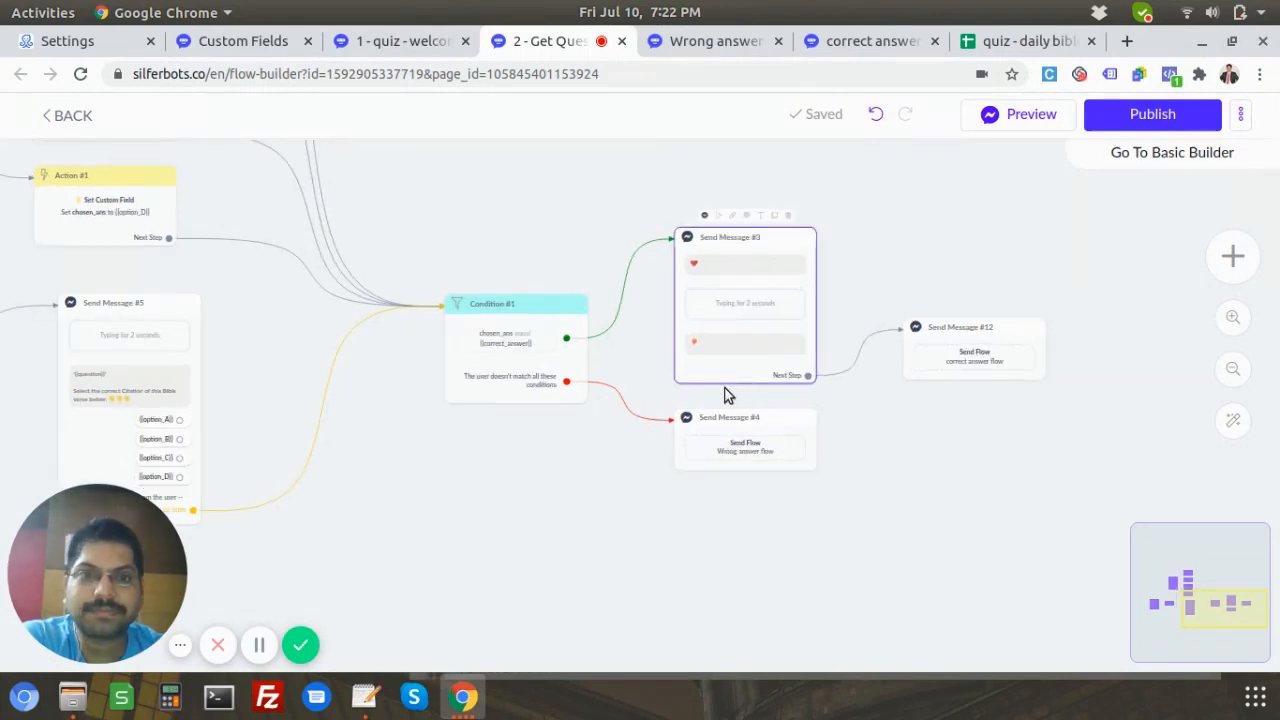
scroll(728, 395, "up", 3)
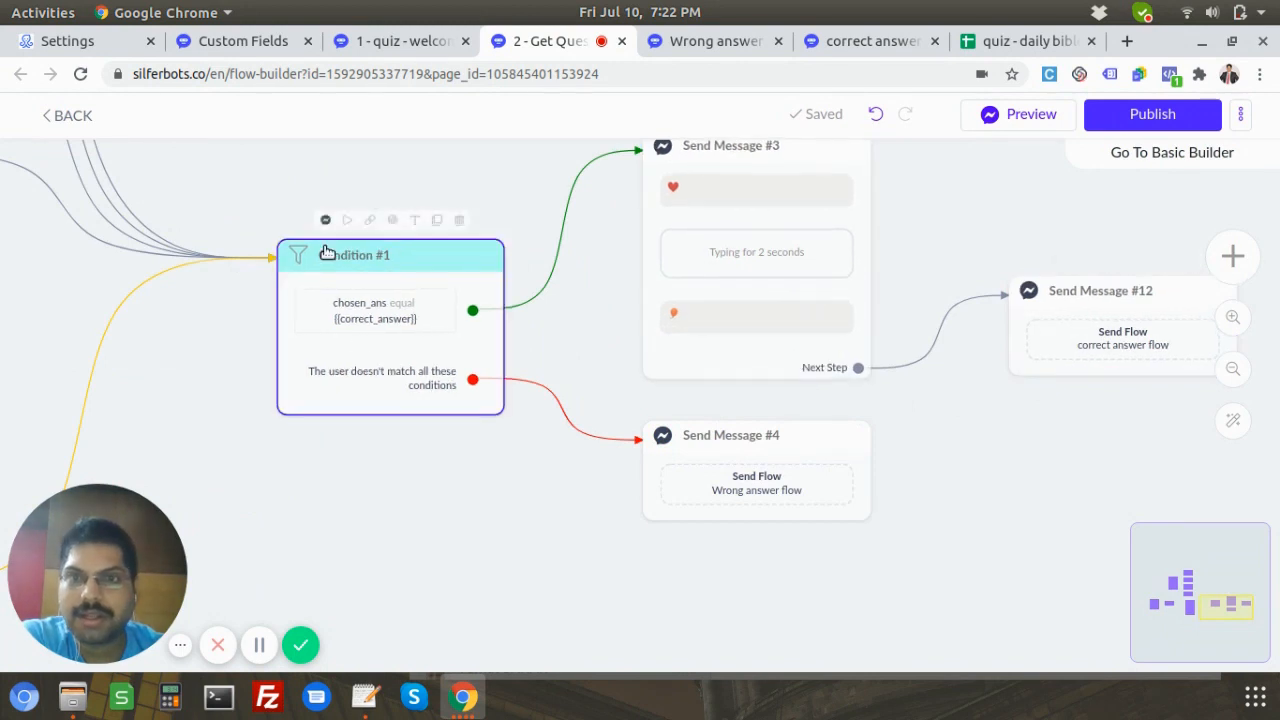
Switch to the correct answer flow and examine the Send Message #7 and Condition #2 checks around the quiz completed actions.
left_click(893, 46)
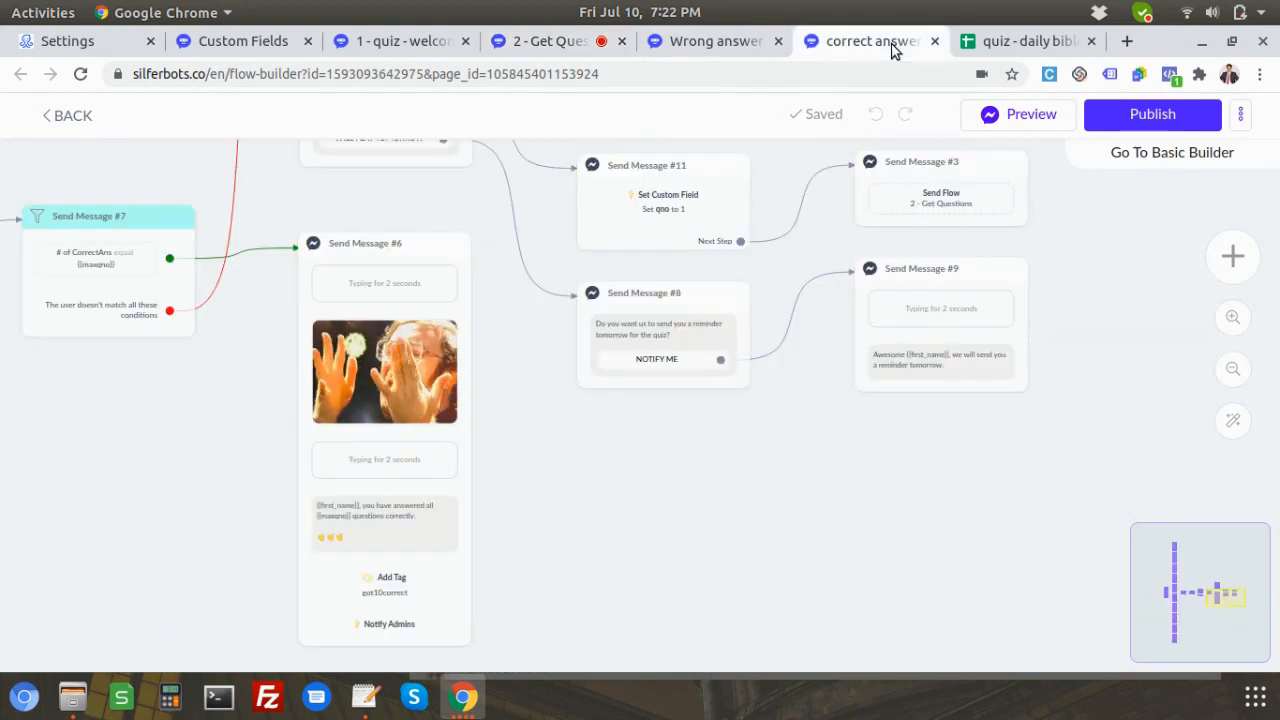
left_click_drag(536, 462, 927, 544)
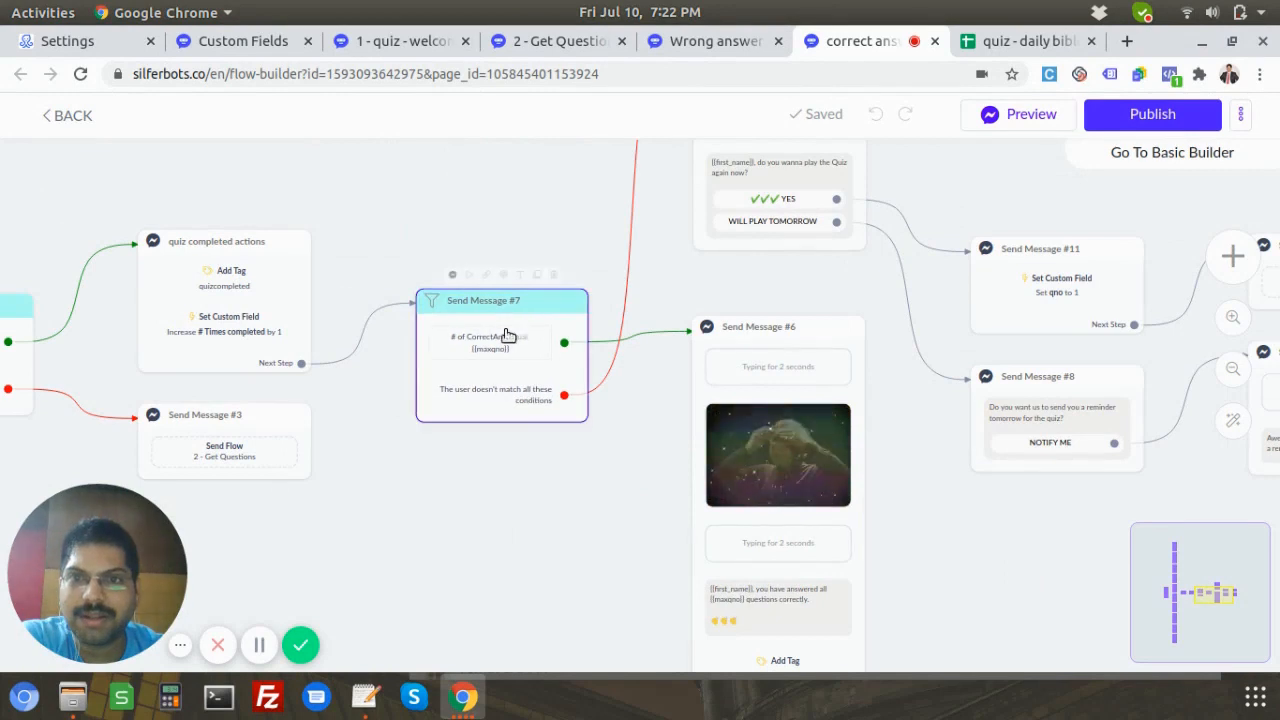
scroll(471, 380, "up", 4)
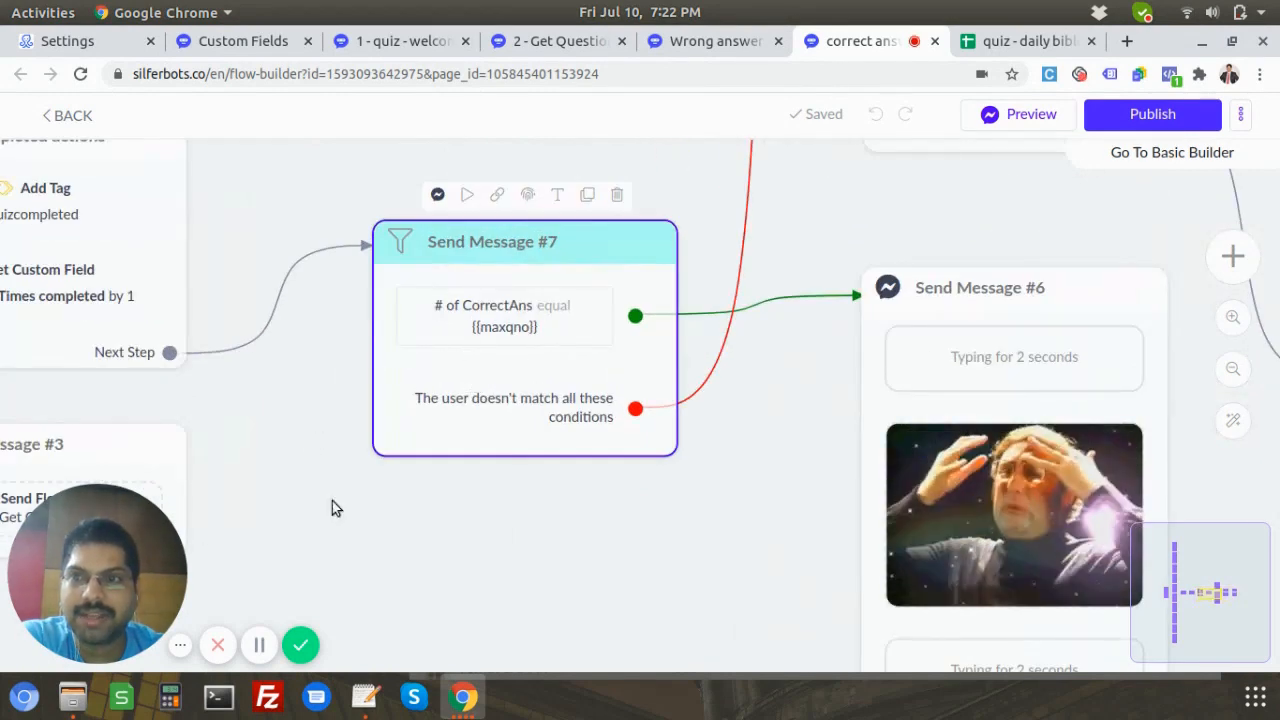
scroll(436, 548, "down", 3)
left_click_drag(436, 555, 865, 525)
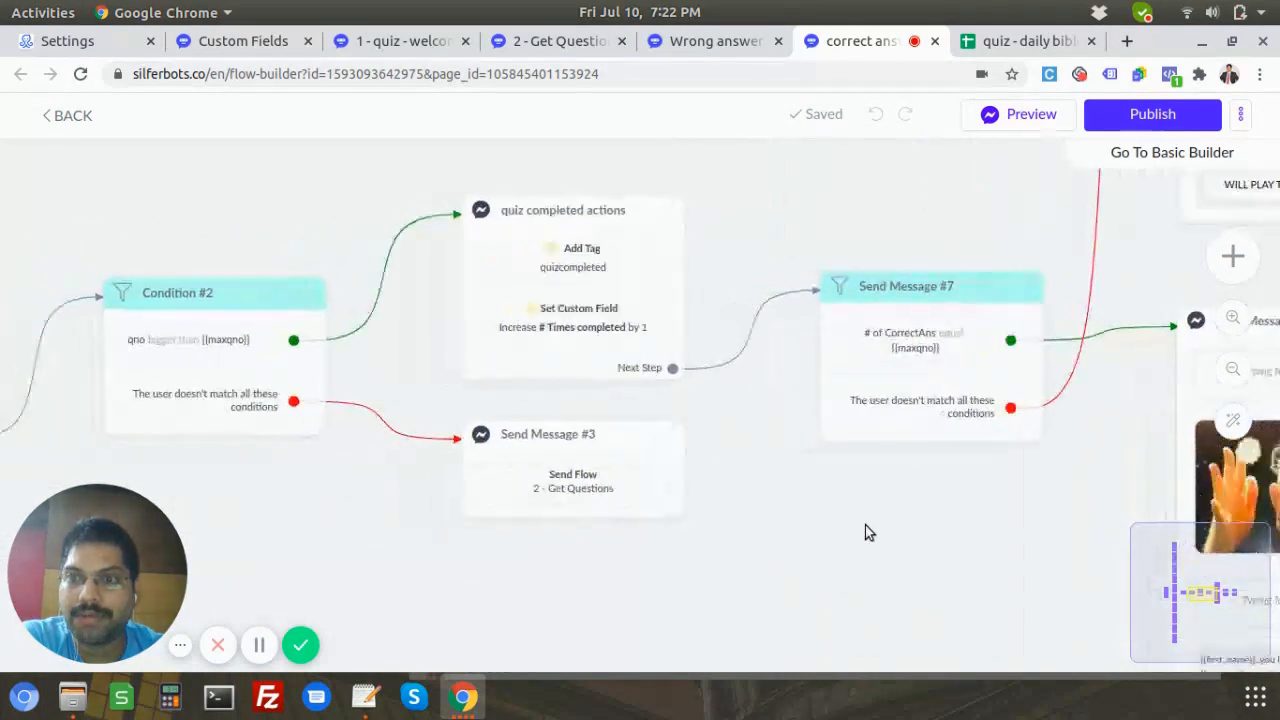
left_click_drag(277, 512, 391, 494)
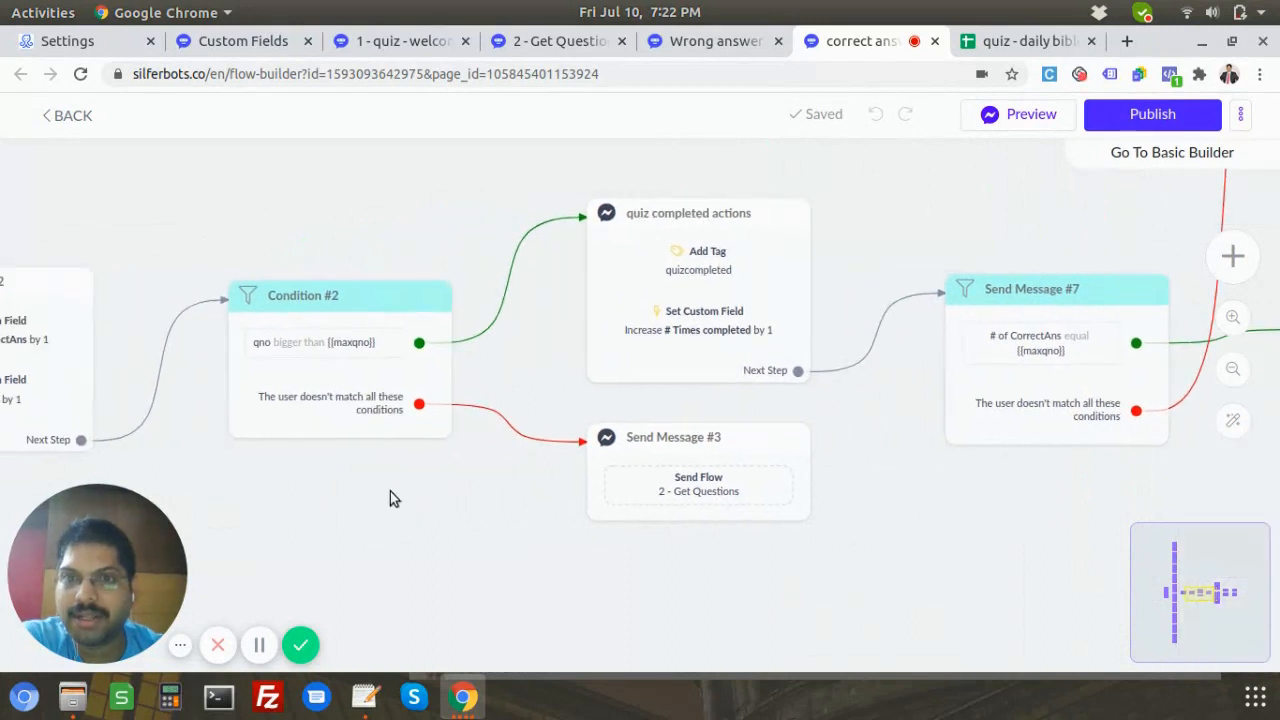
Add an Enable Message Composer action to the quiz completed actions step in the correct answer flow.
left_click(749, 222)
left_click(749, 222)
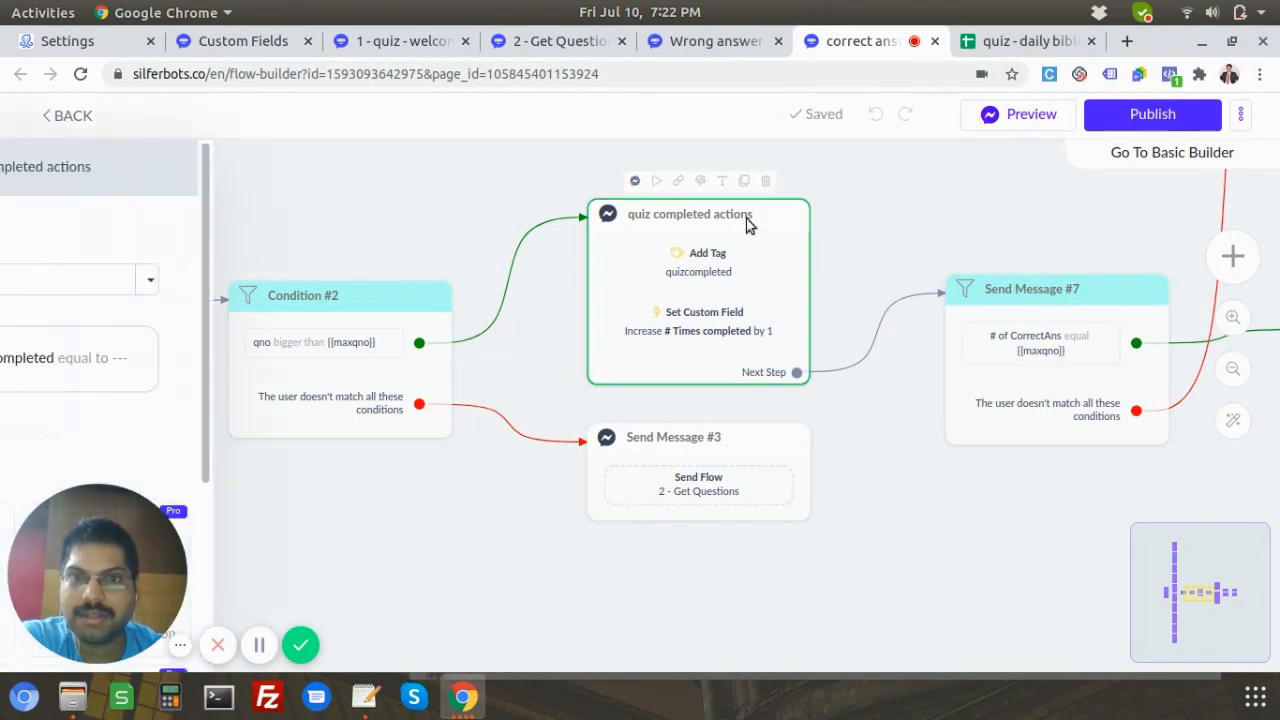
scroll(300, 395, "down", 4)
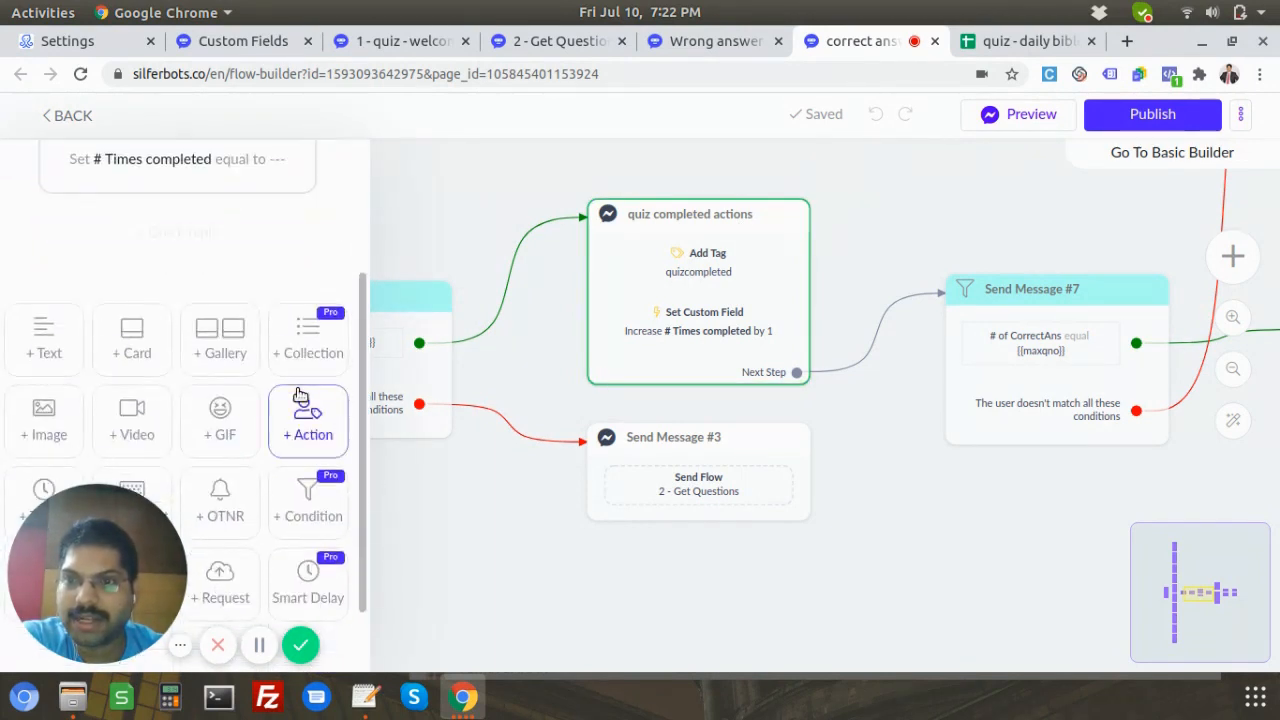
left_click(308, 370)
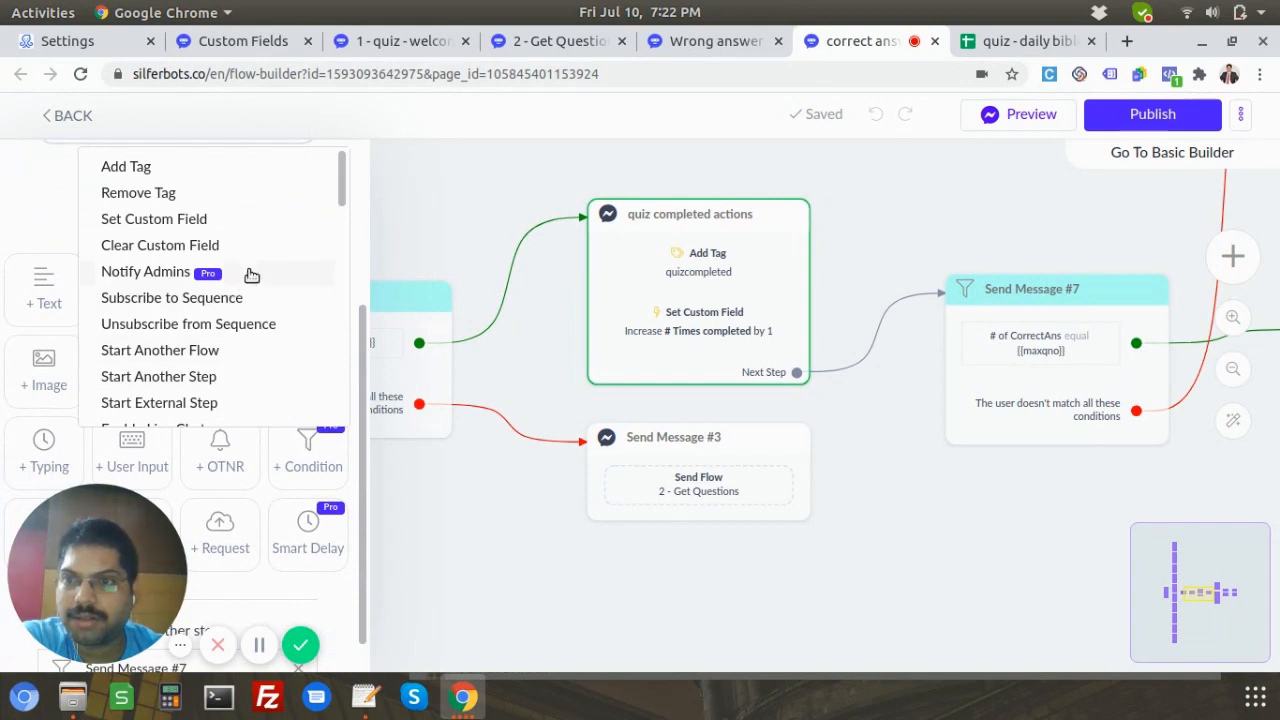
scroll(255, 274, "down", 2)
scroll(258, 275, "down", 2)
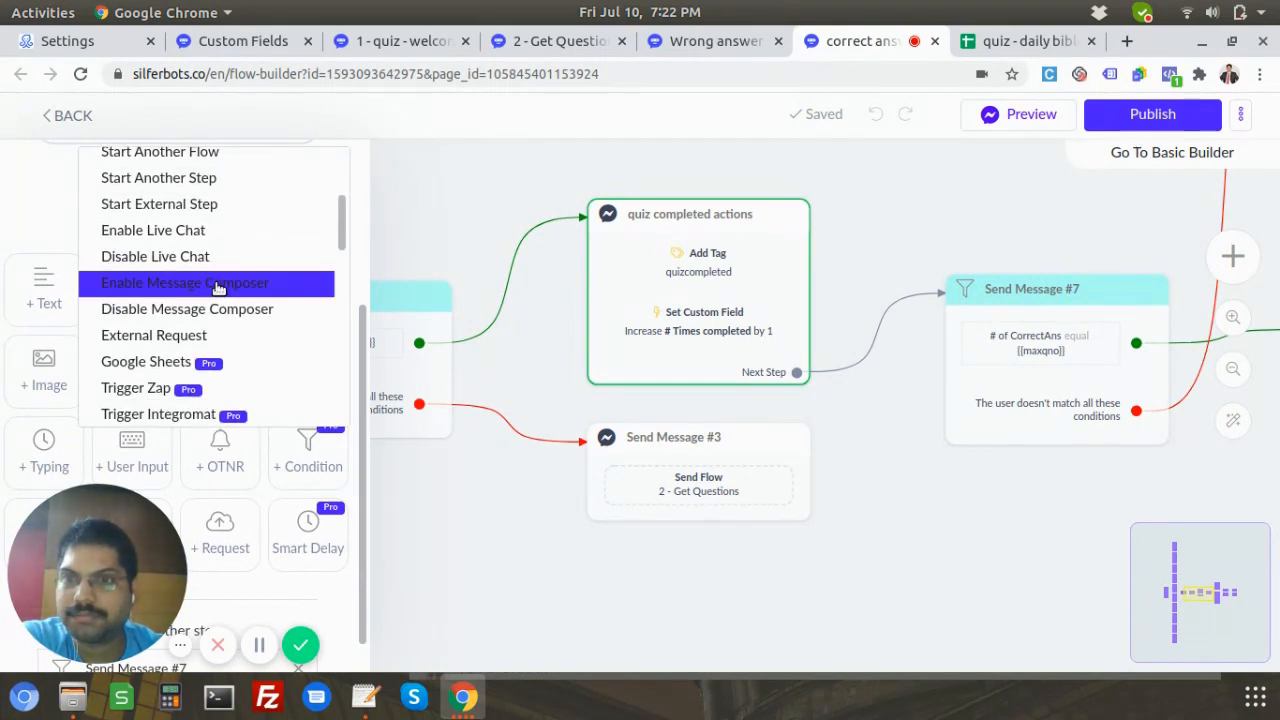
left_click(218, 286)
left_click(969, 533)
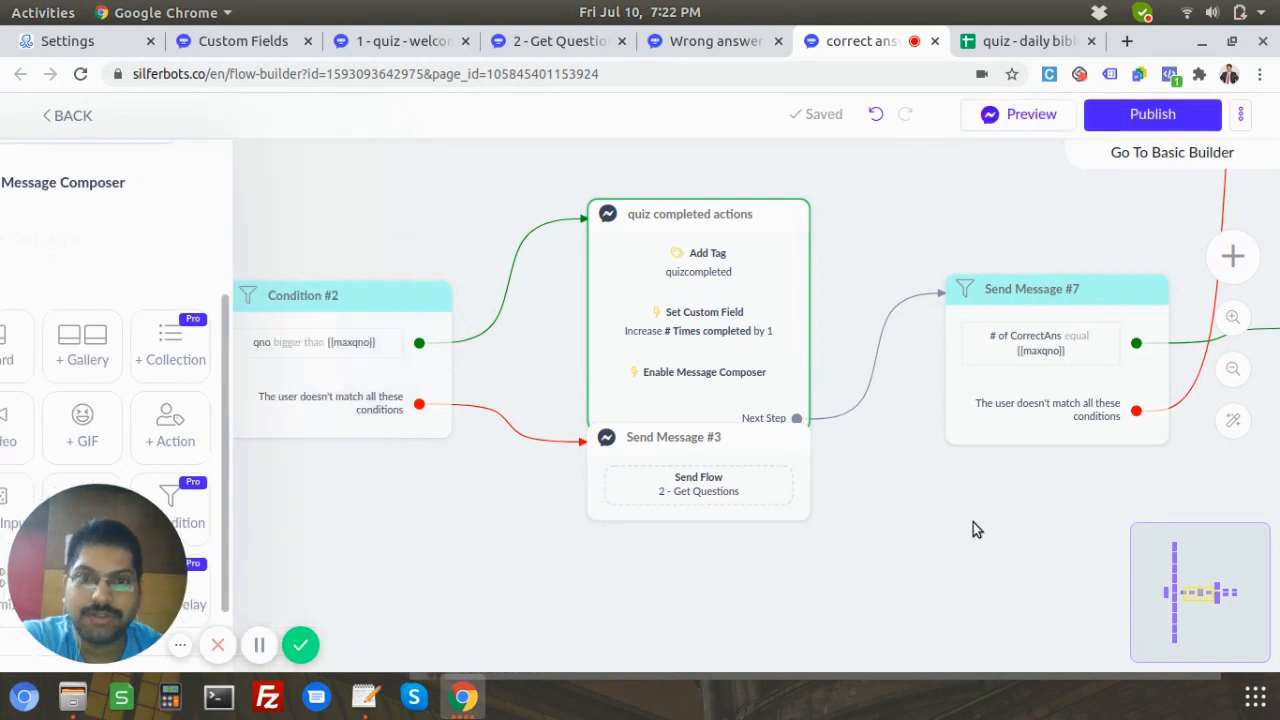
Move Send Message #3 lower, clear of the quiz completed actions step, and publish the correct answer flow.
left_click_drag(783, 485, 775, 572)
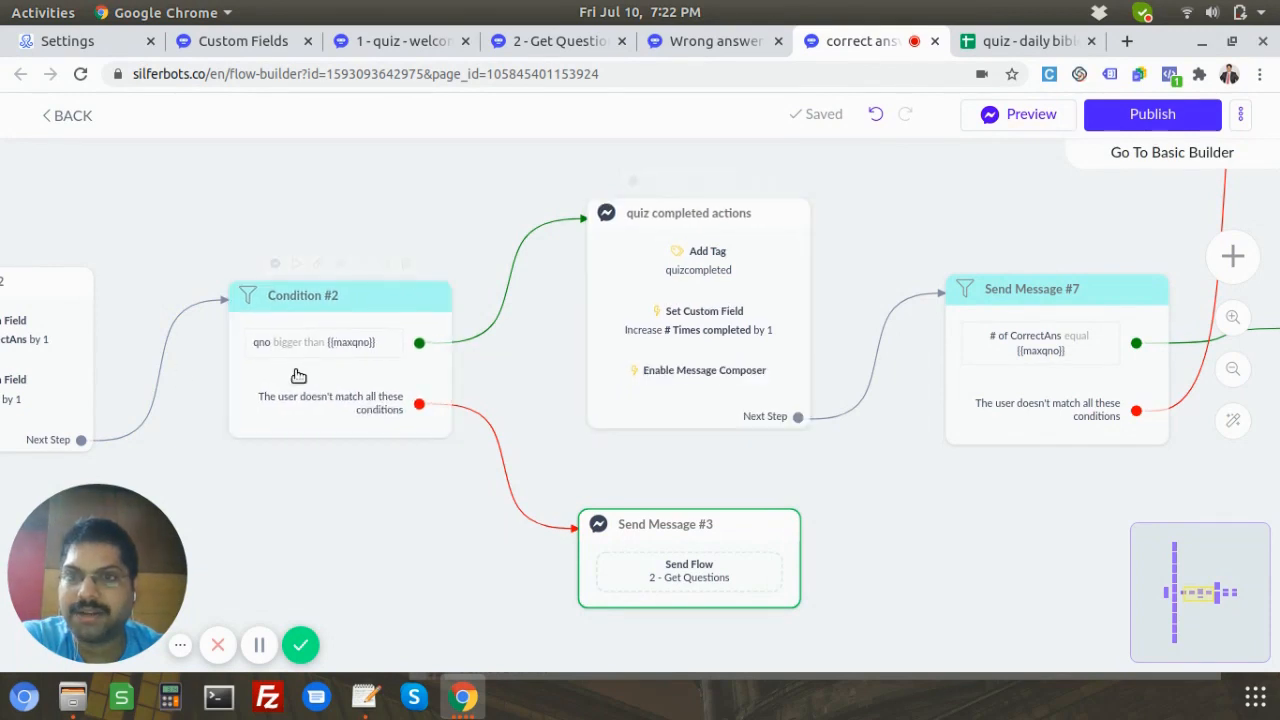
scroll(266, 346, "up", 3)
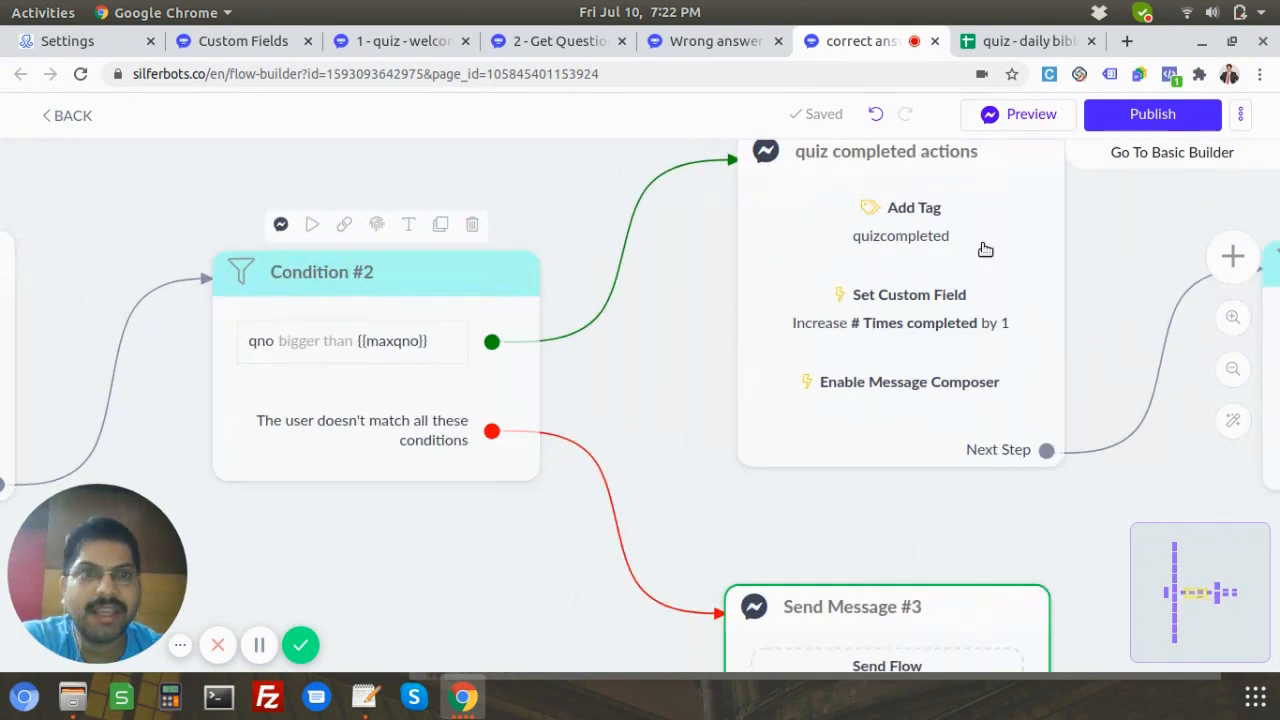
scroll(957, 249, "down", 3)
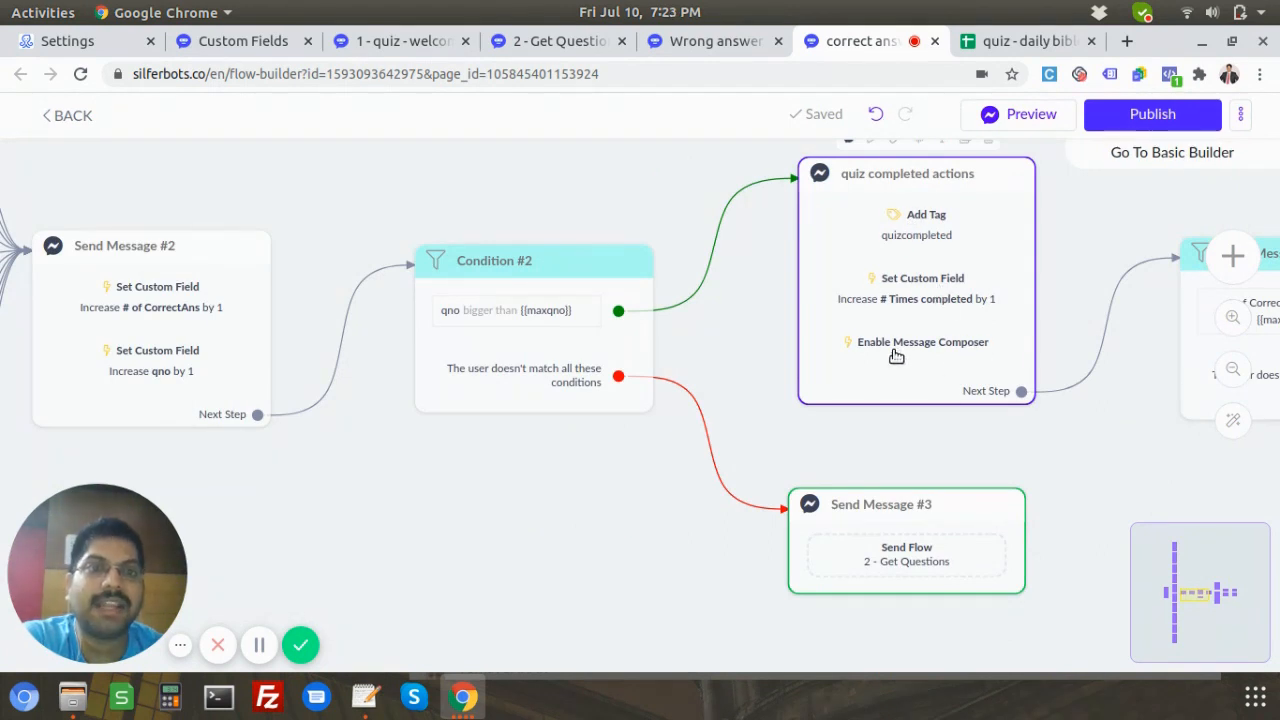
scroll(951, 349, "down", 2)
left_click_drag(1110, 477, 635, 495)
scroll(729, 490, "down", 1)
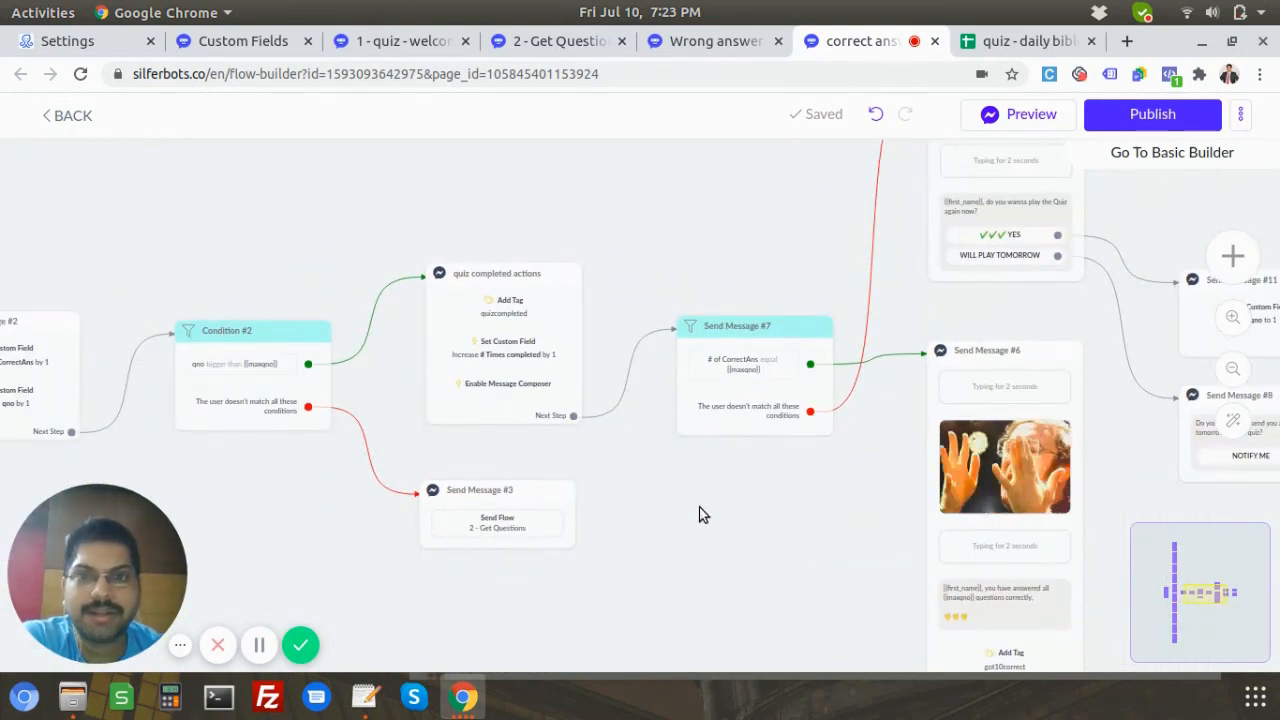
left_click(1158, 118)
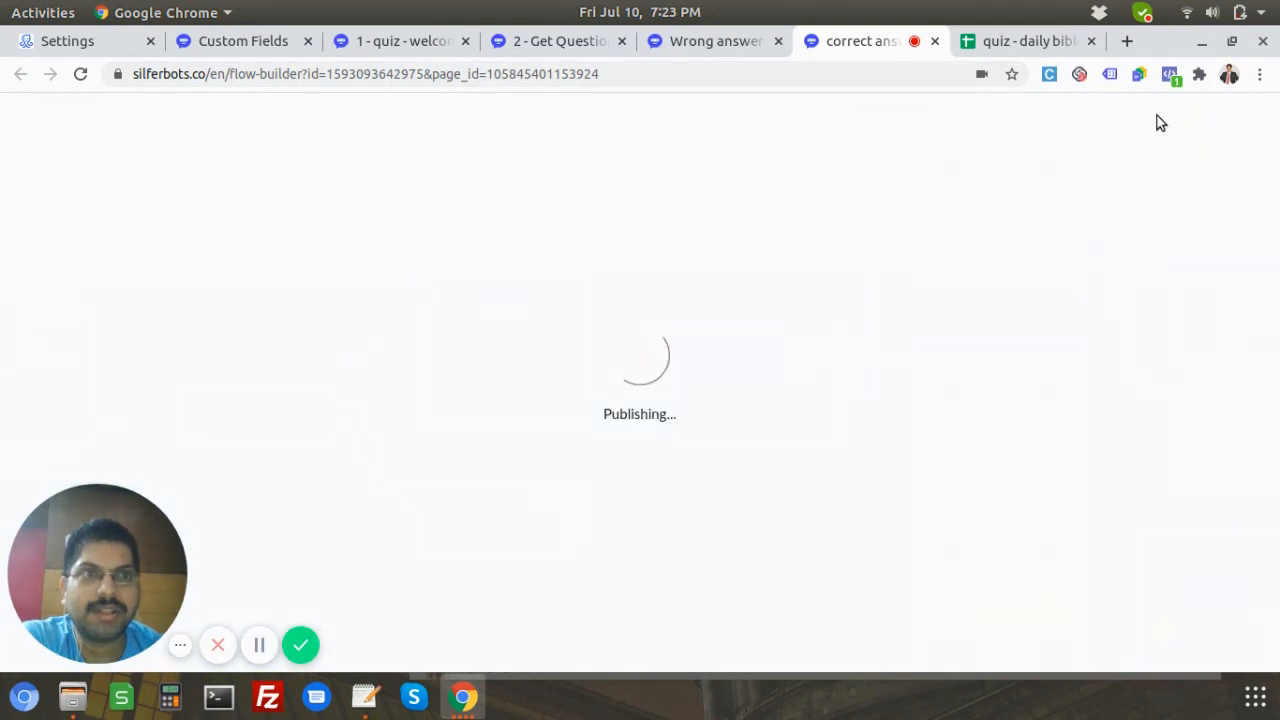
Add an Enable Message Composer action to Send Message #10 in the Wrong answer flow.
left_click(740, 47)
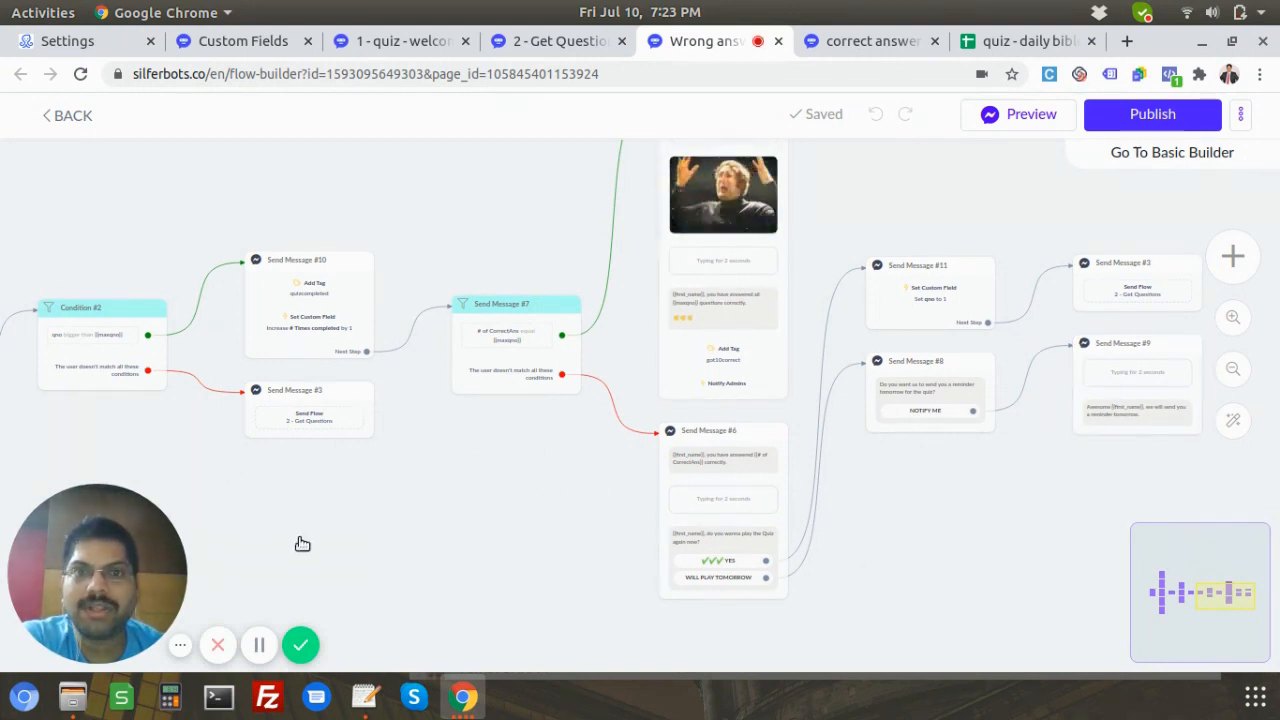
left_click_drag(396, 540, 757, 513)
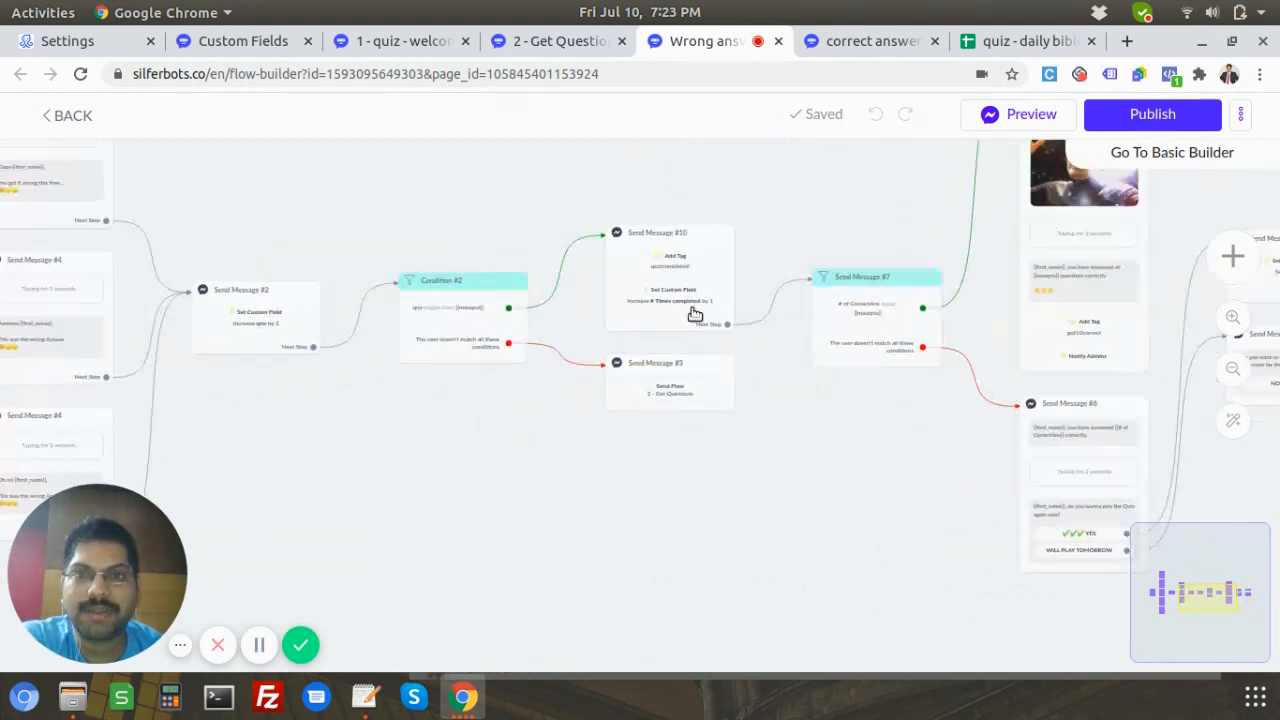
left_click(726, 241)
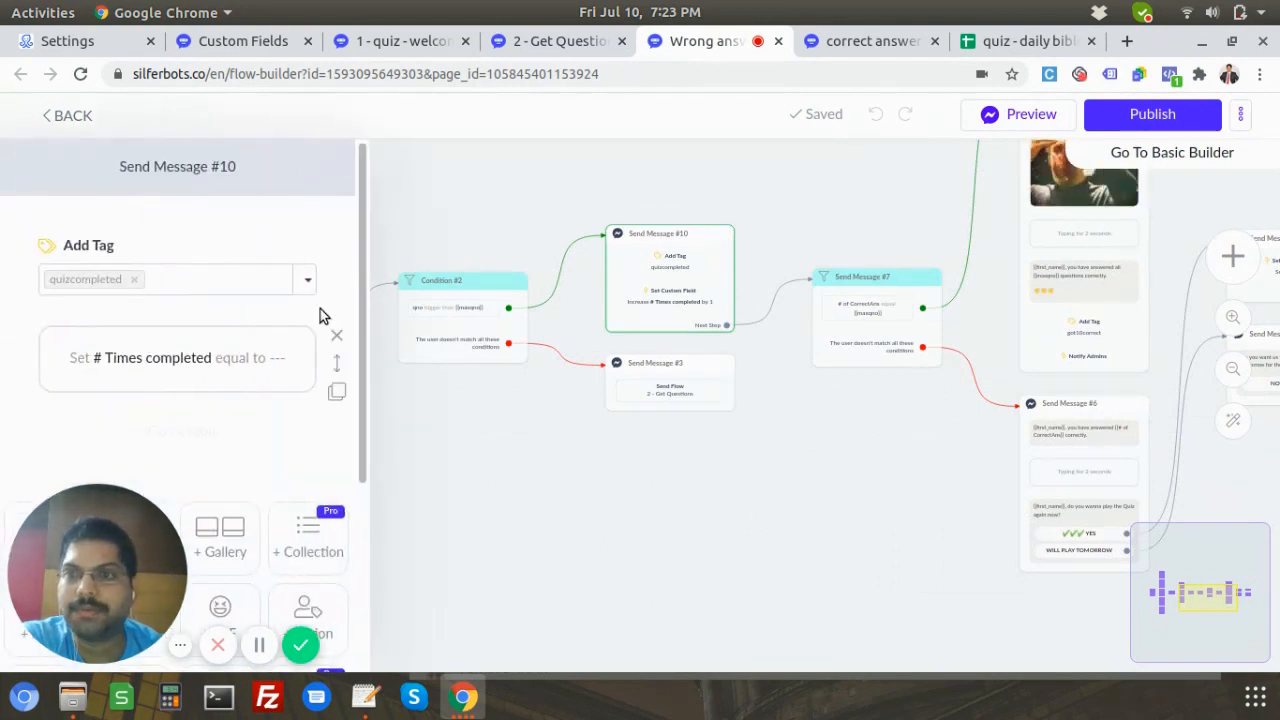
scroll(318, 300, "down", 3)
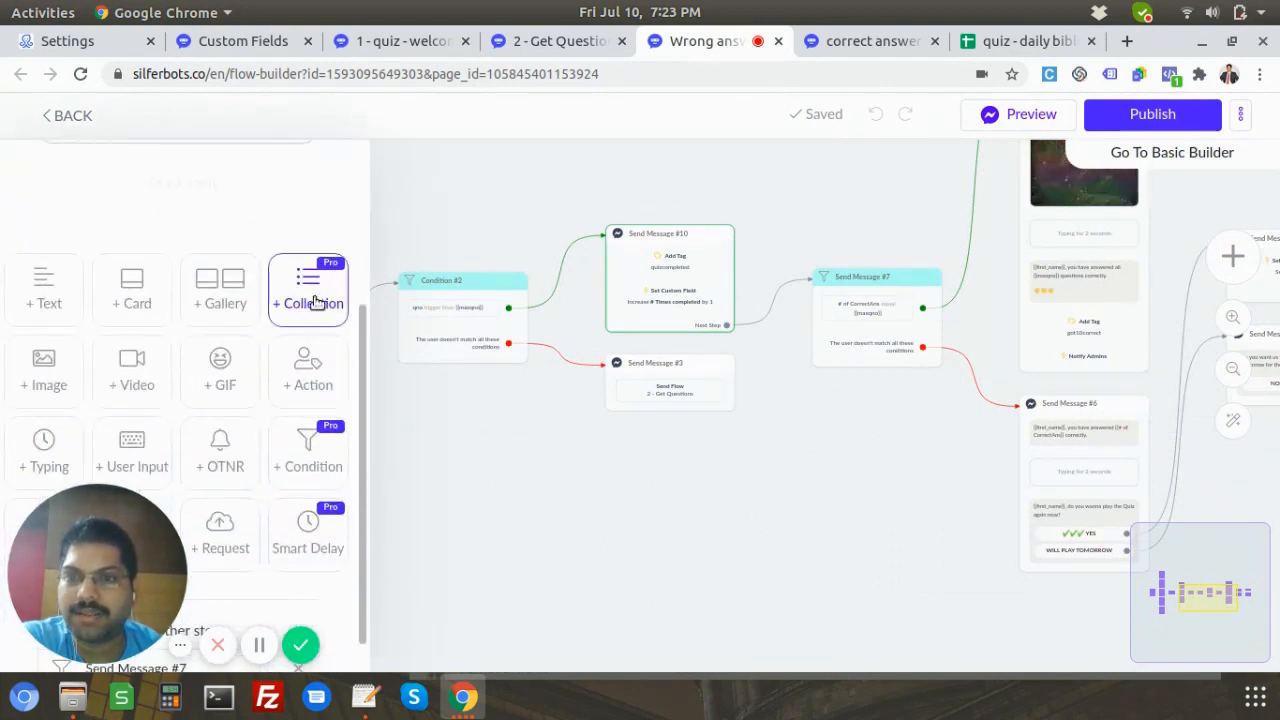
left_click(306, 378)
scroll(273, 302, "down", 1)
scroll(268, 305, "down", 4)
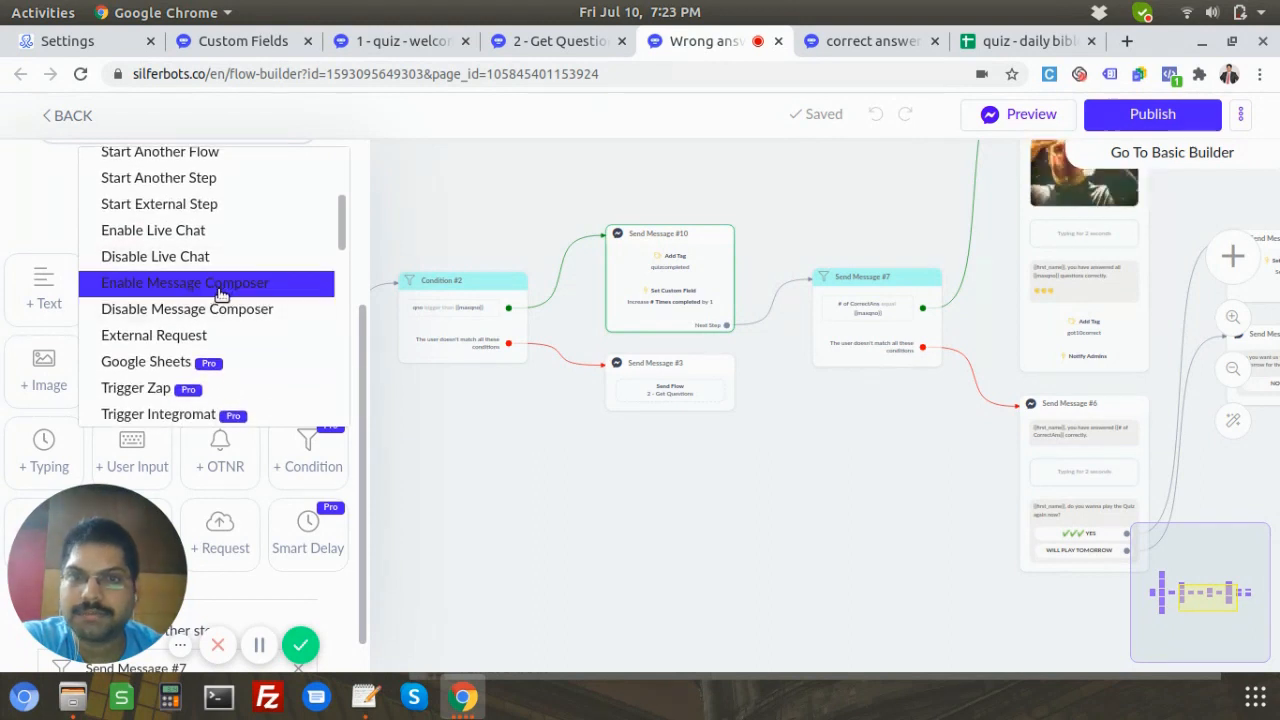
left_click(221, 287)
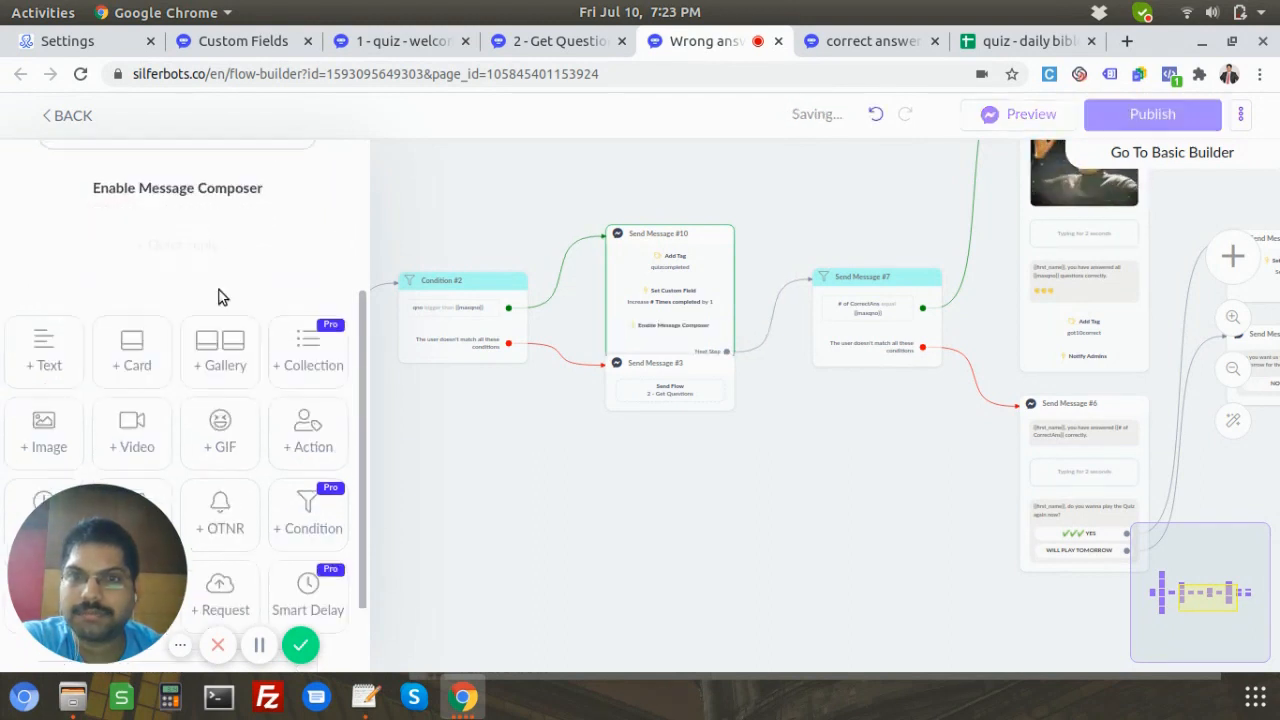
Move Send Message #3 lower, clear of Send Message #10, and publish the Wrong answer flow.
left_click(741, 478)
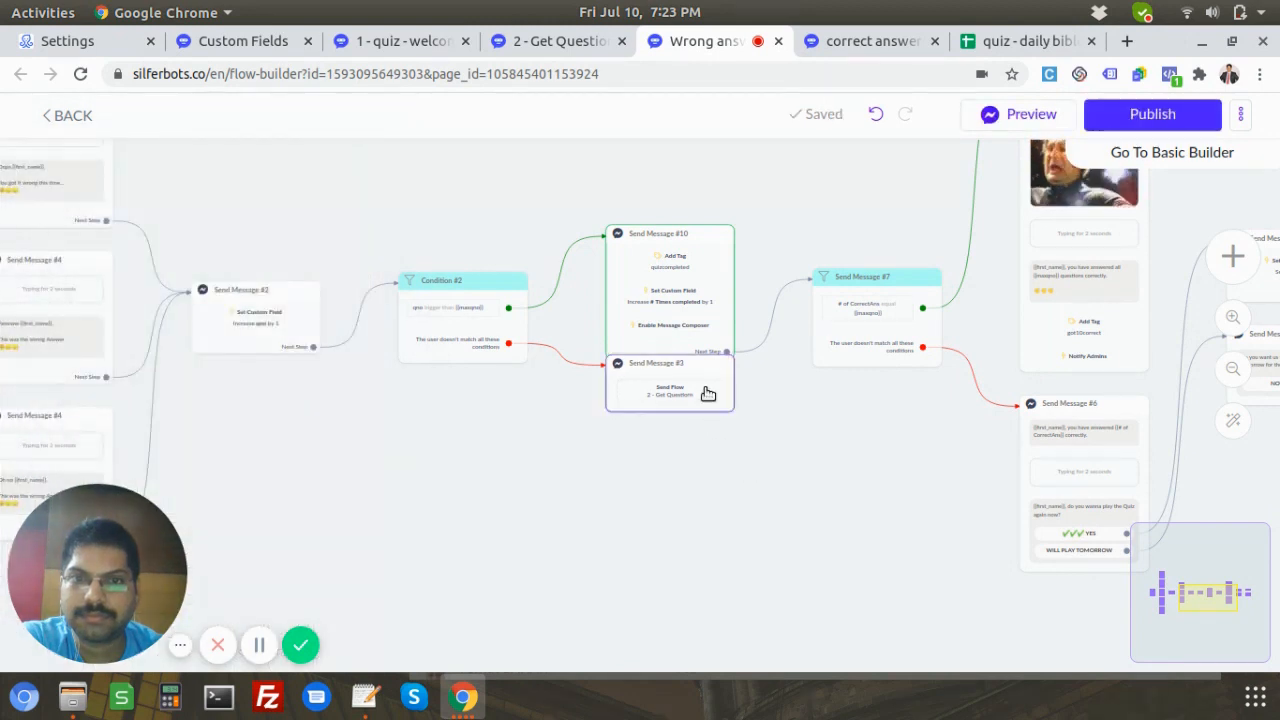
left_click_drag(707, 393, 695, 447)
left_click(826, 429)
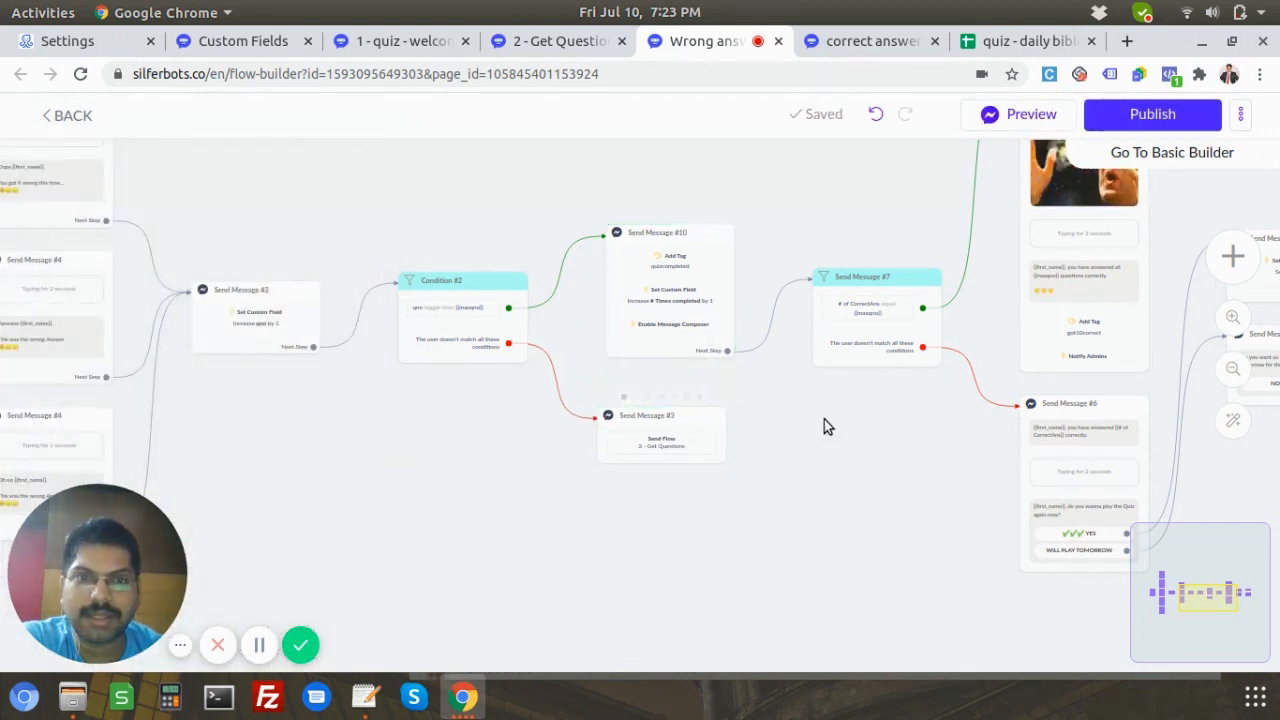
left_click(1118, 120)
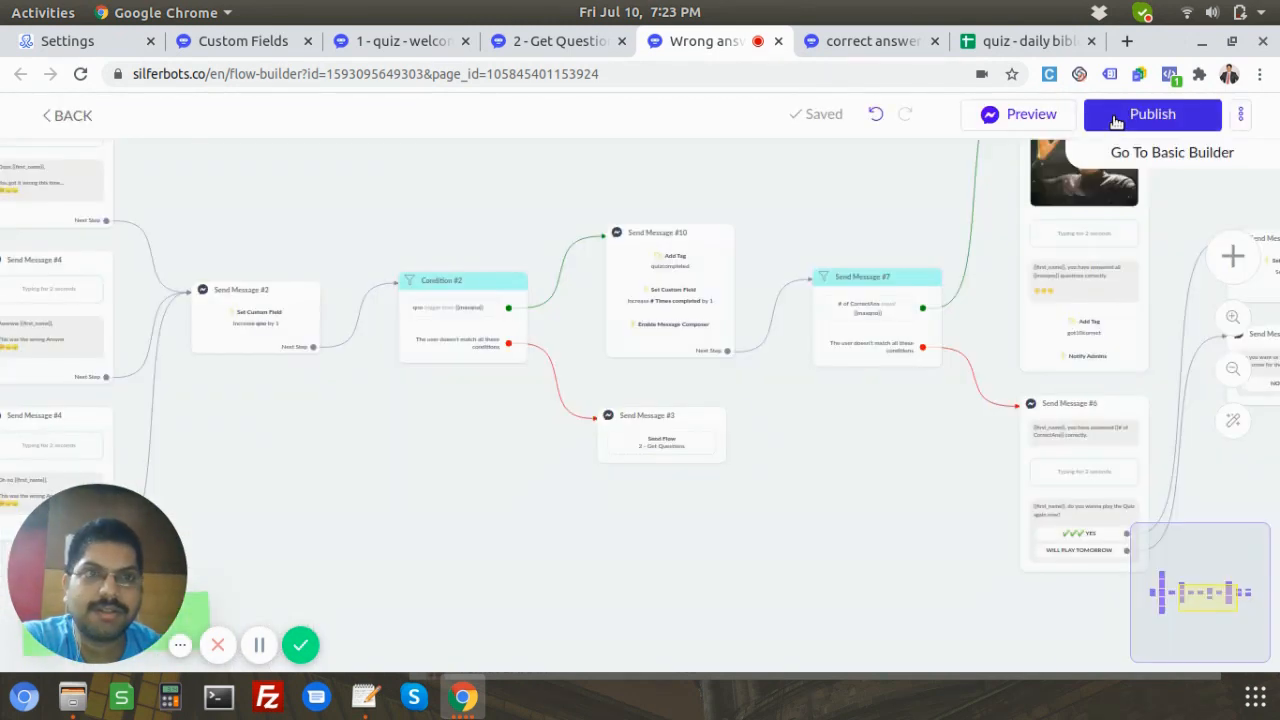
Return to the 2 - Get Questions flow and publish it with its Disable Message Composer action.
left_click(560, 41)
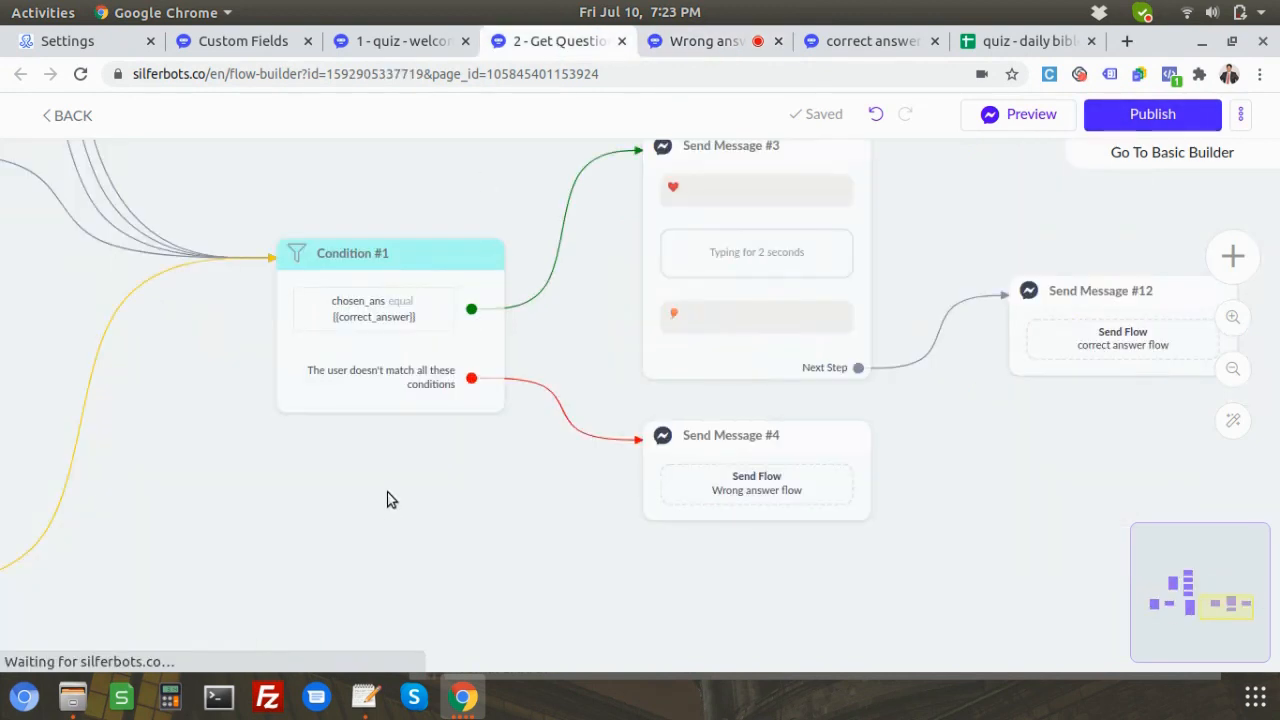
left_click_drag(294, 506, 1009, 482)
left_click_drag(370, 516, 520, 500)
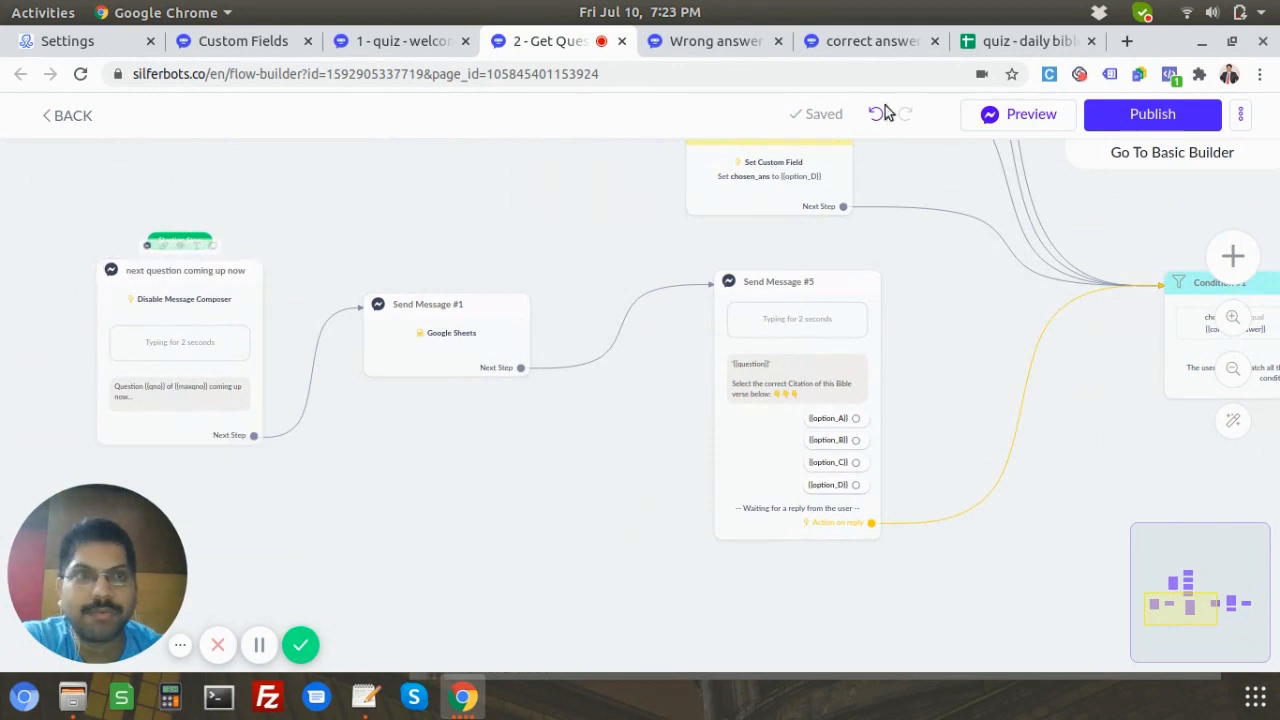
left_click(1160, 122)
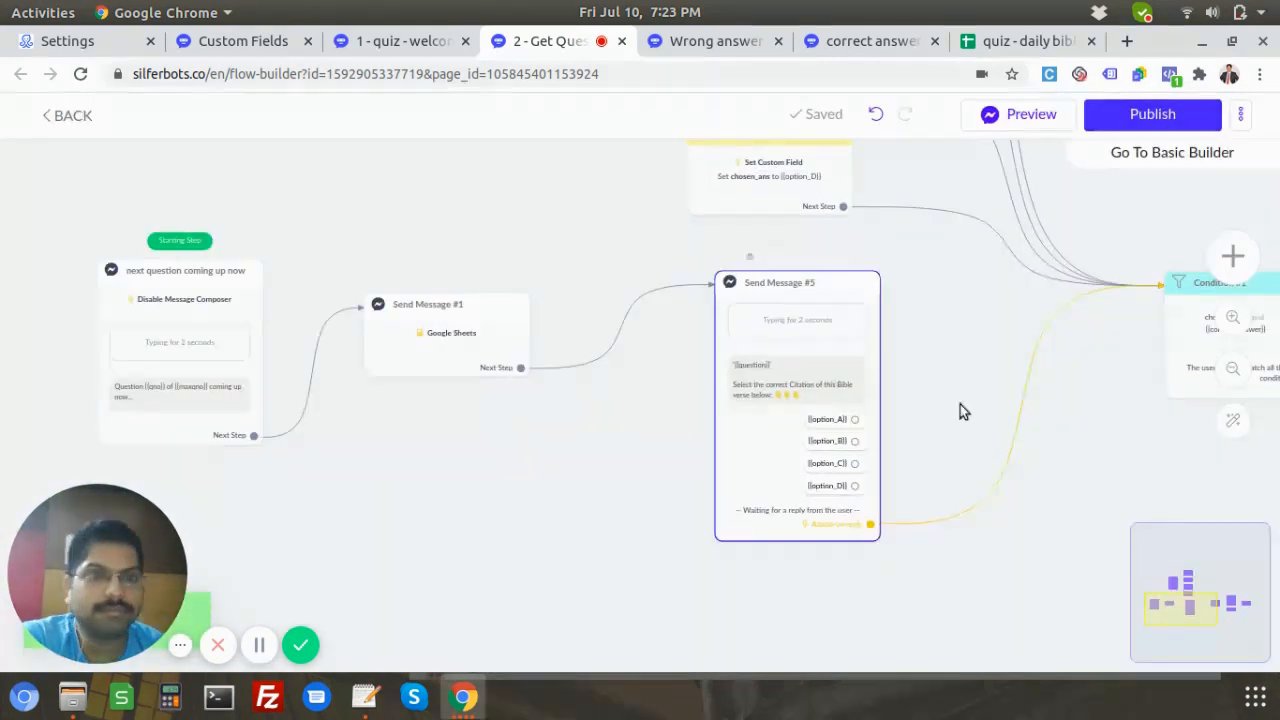
scroll(1023, 434, "down", 1)
left_click_drag(1088, 473, 730, 462)
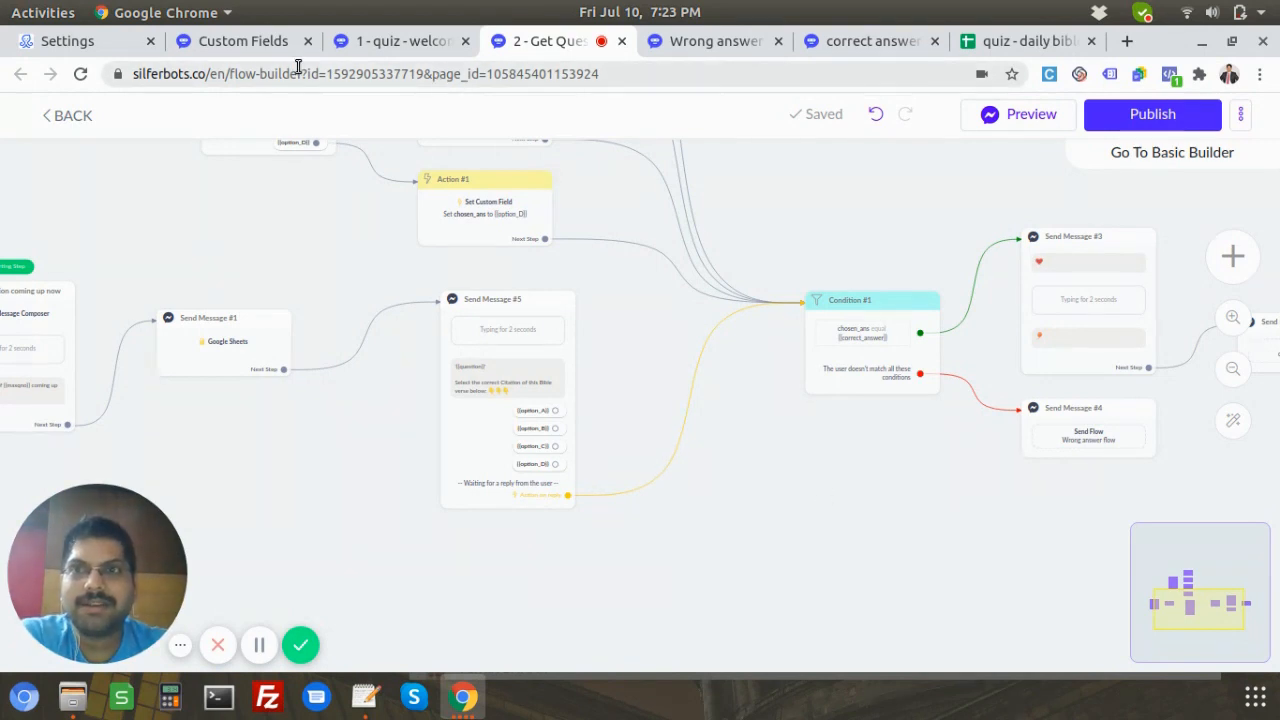
Review the list of user fields on the Custom Fields page.
left_click(260, 45)
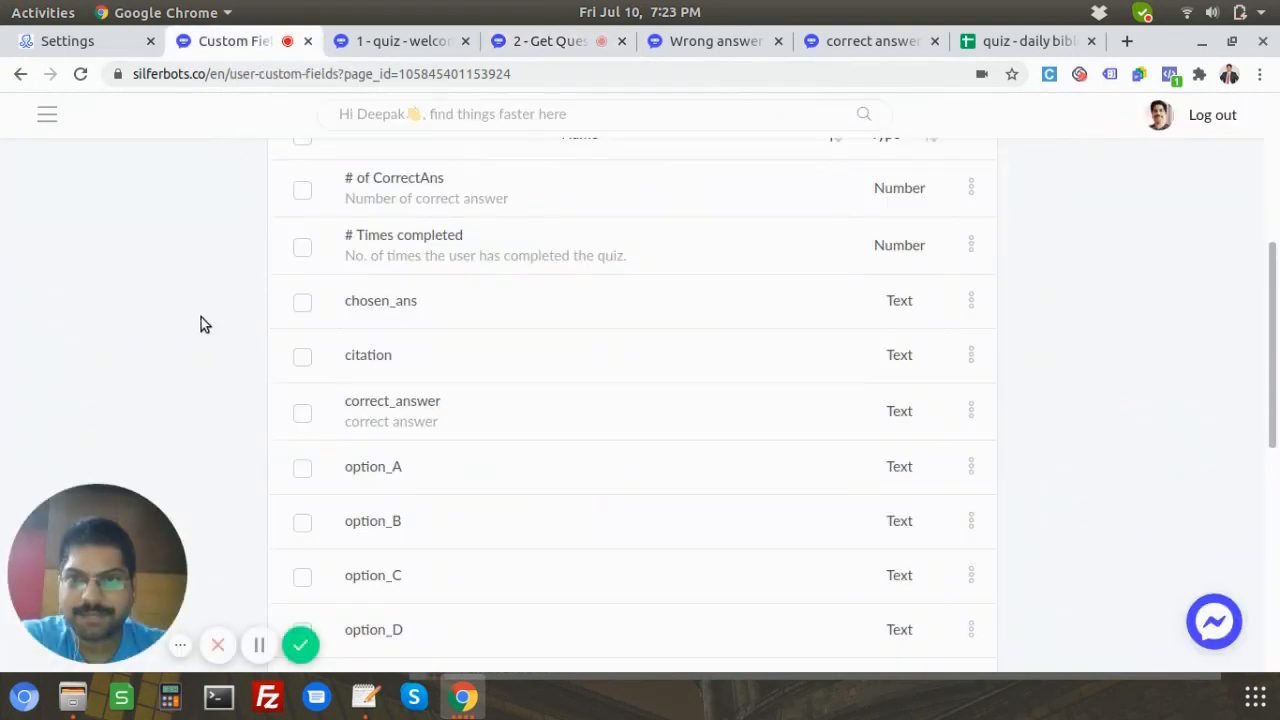
scroll(198, 335, "down", 4)
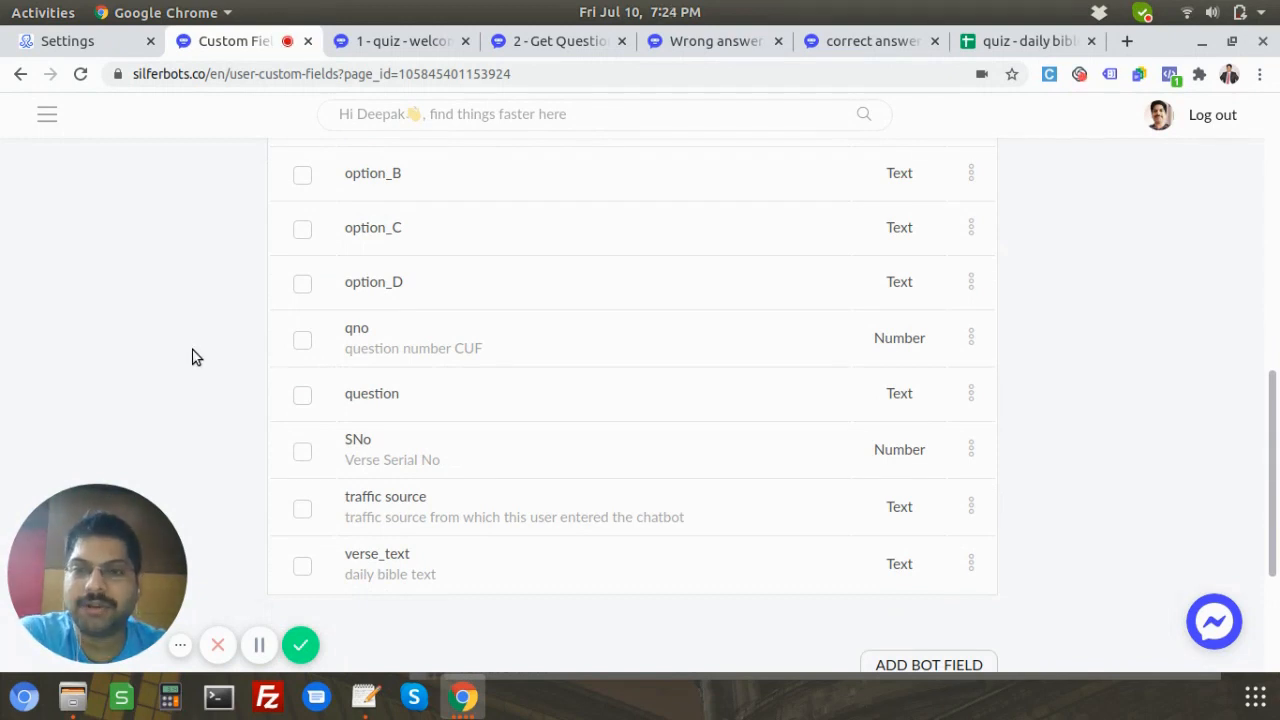
scroll(196, 357, "up", 5)
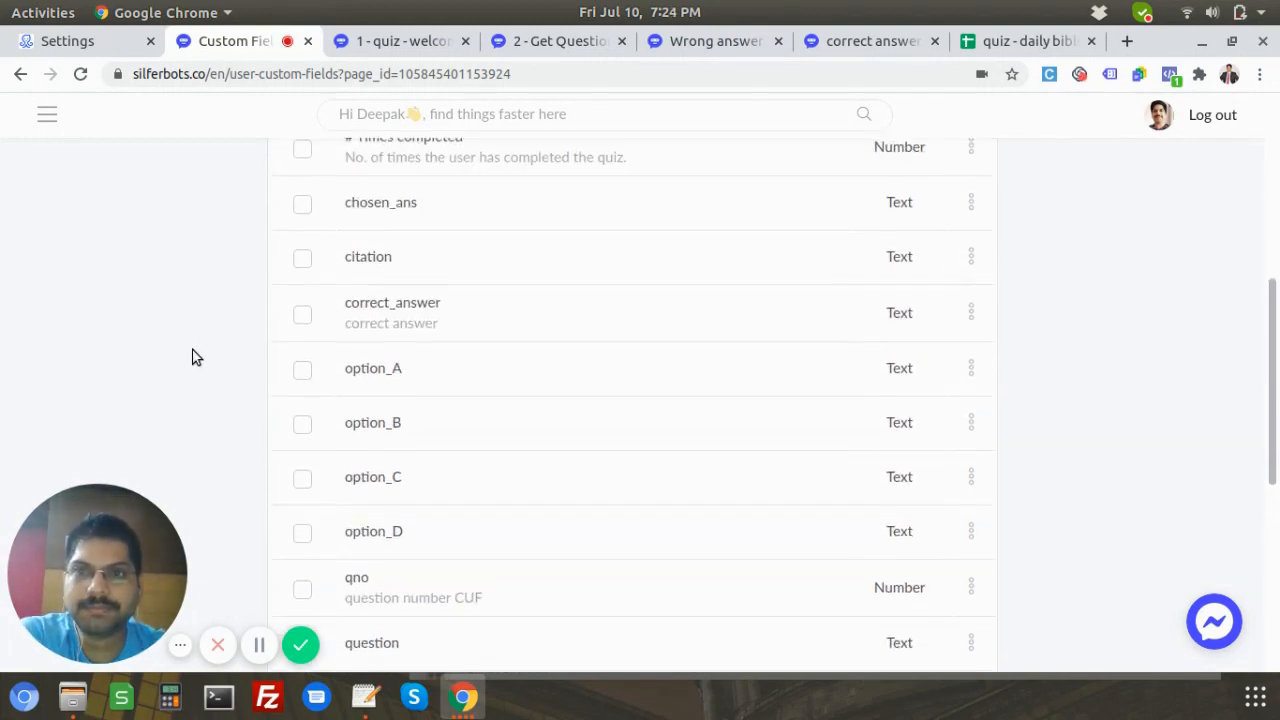
scroll(196, 357, "up", 2)
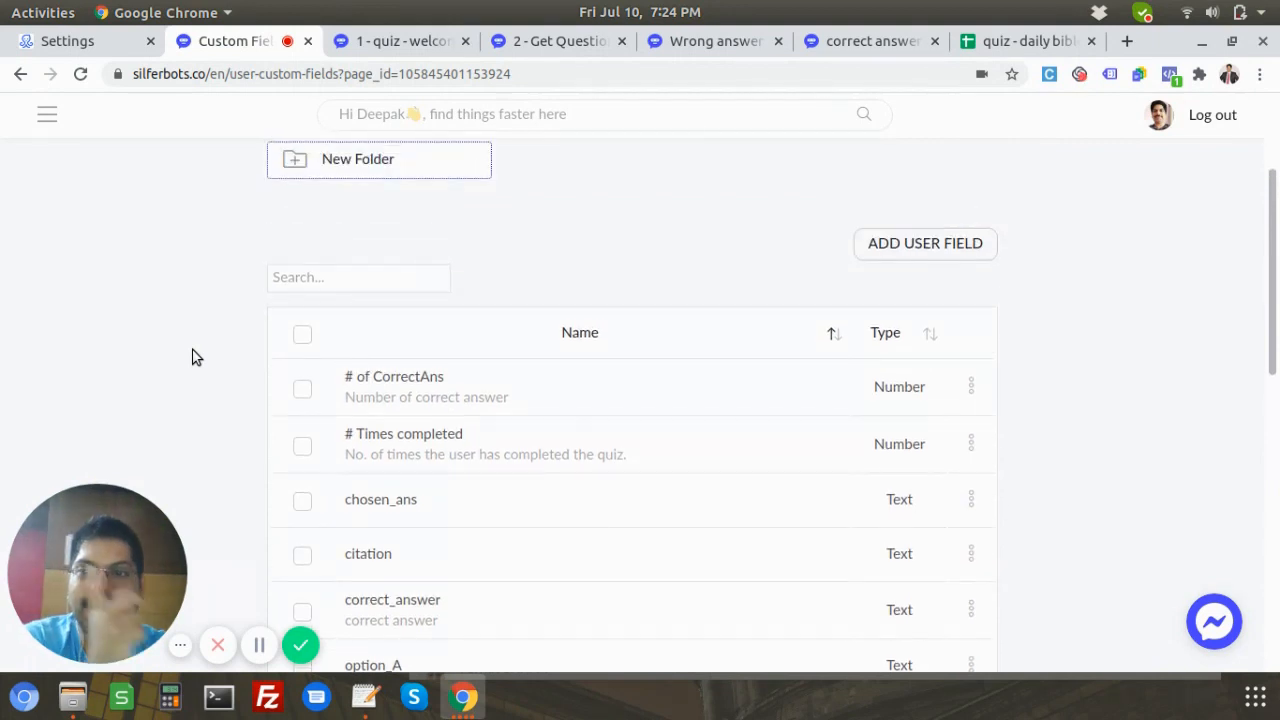
scroll(193, 357, "up", 2)
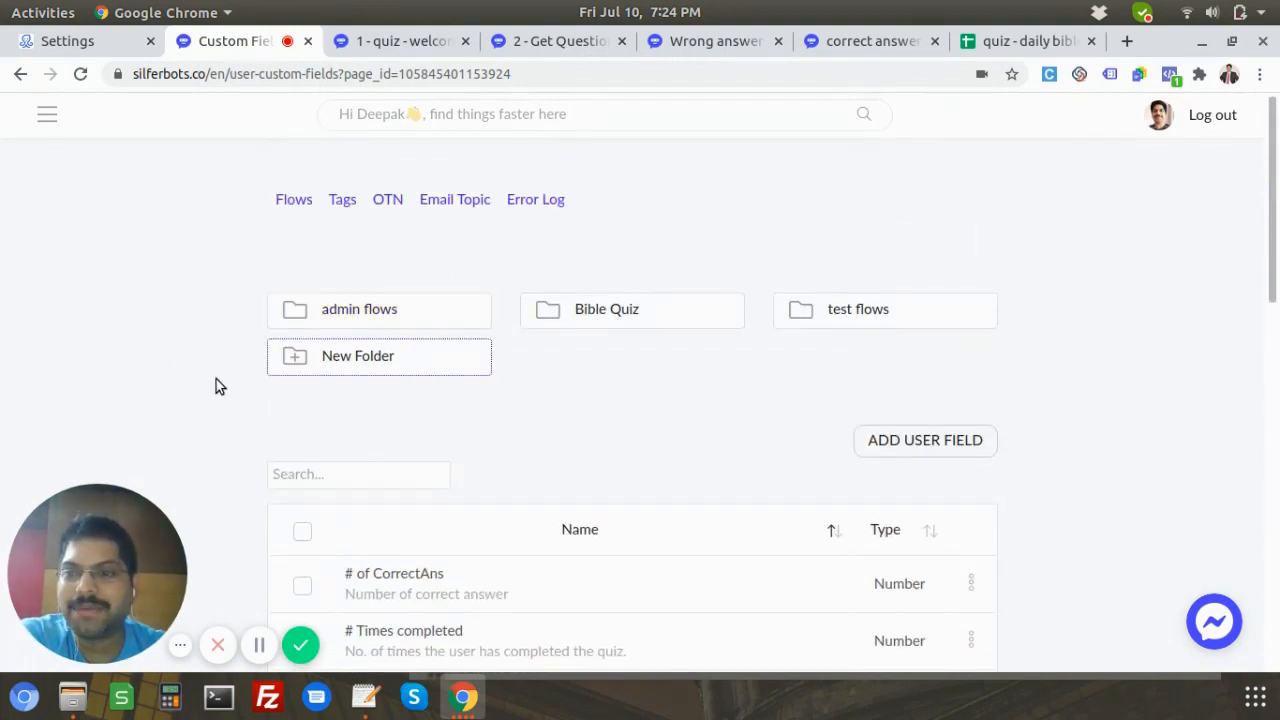
scroll(188, 352, "down", 1)
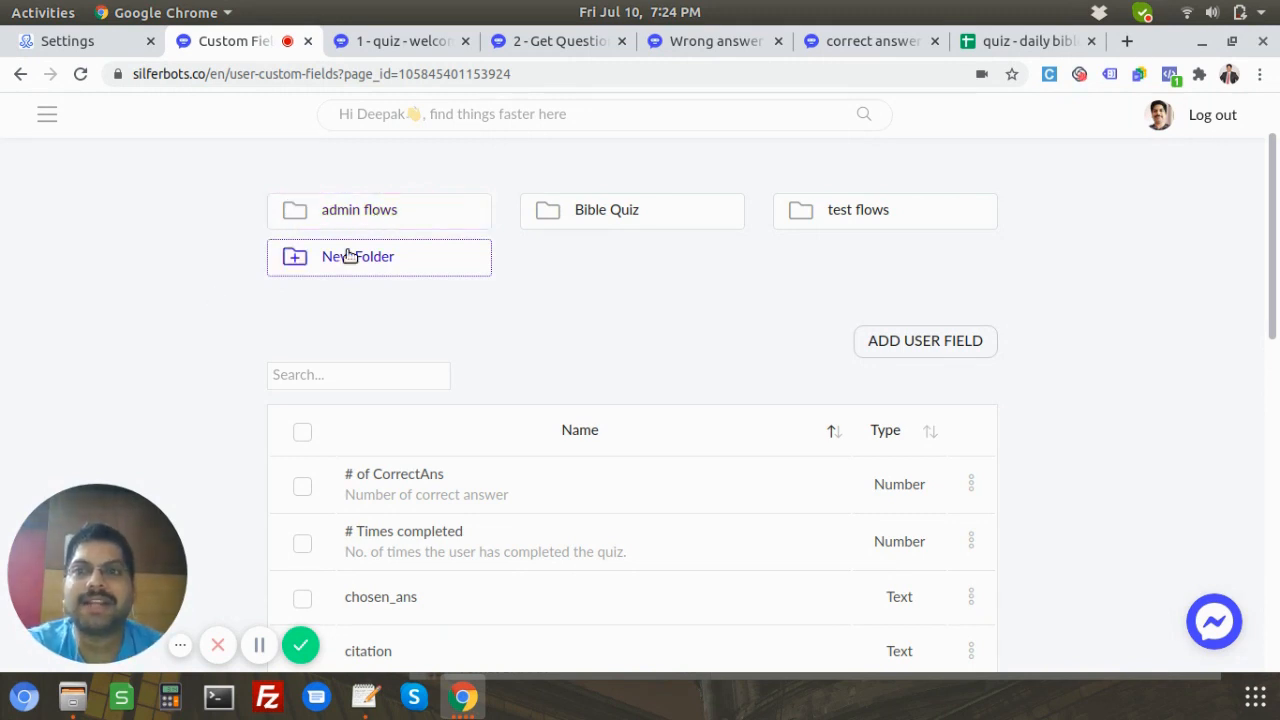
Check the admin flows folder of the Custom Fields page for user and bot fields.
left_click(368, 210)
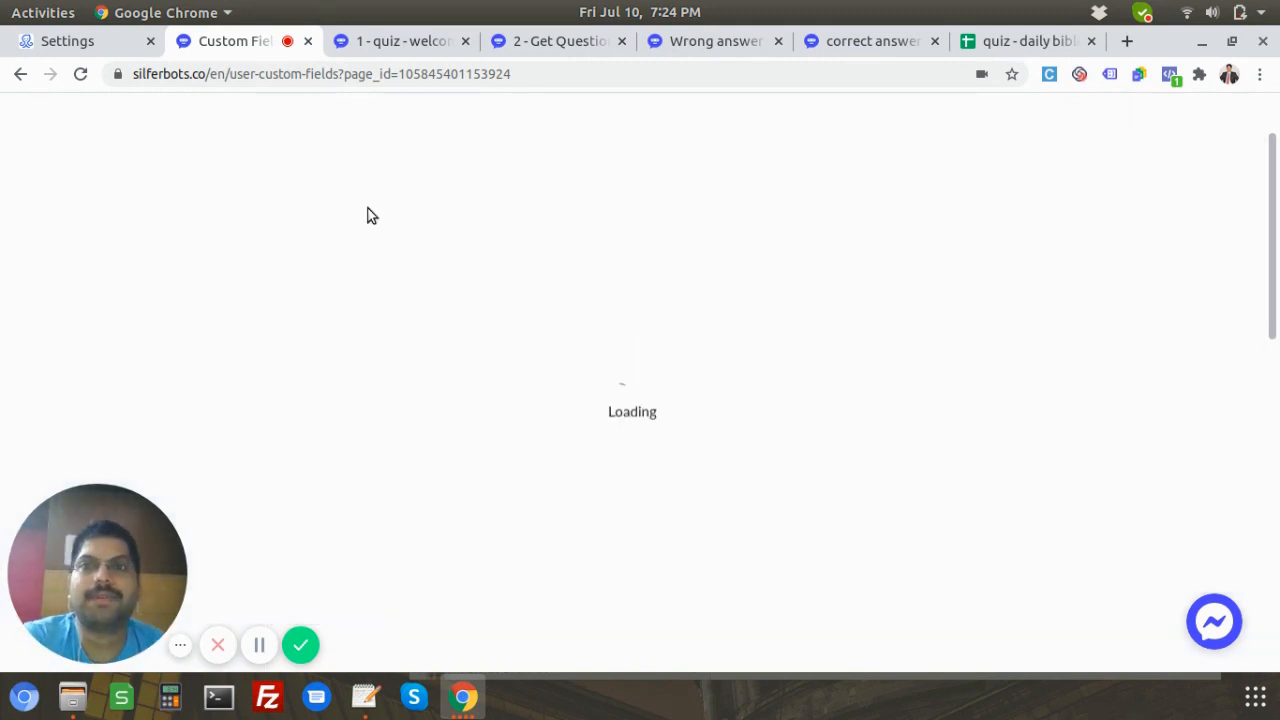
scroll(670, 315, "down", 1)
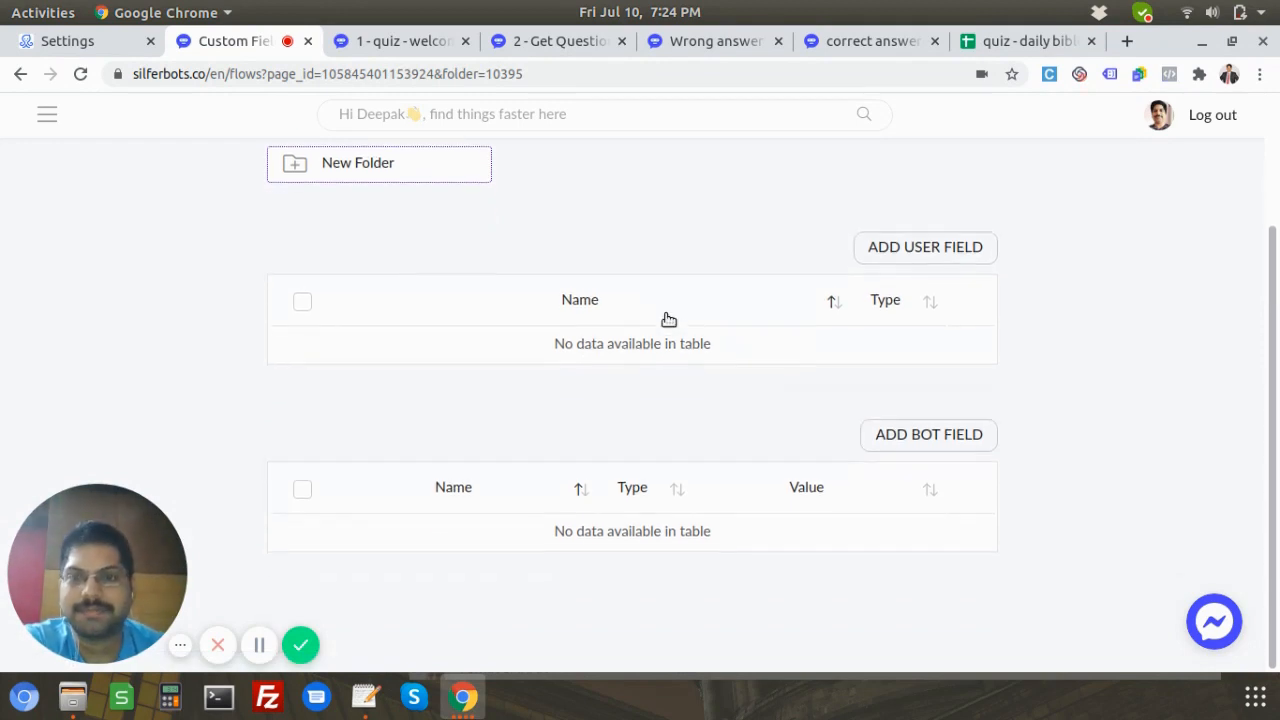
scroll(665, 323, "up", 2)
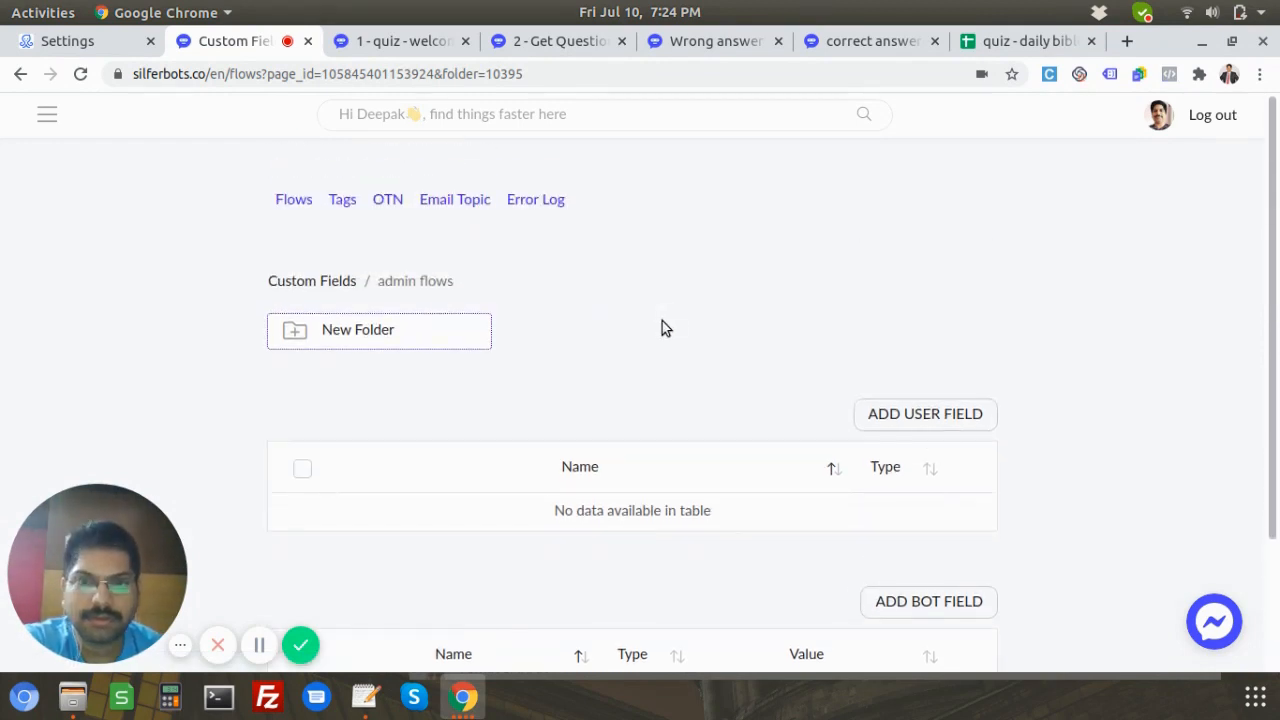
scroll(665, 328, "down", 2)
scroll(676, 331, "up", 2)
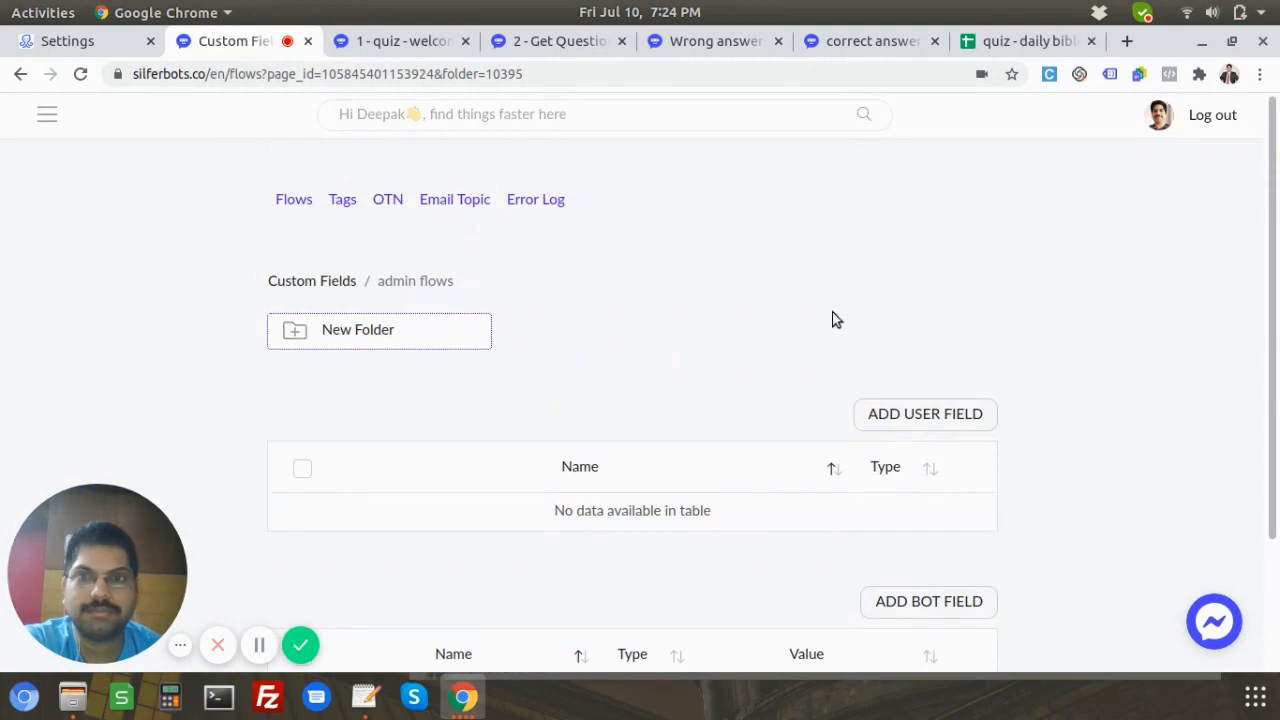
Go to the Flows list and open the set max qno flow from the admin flows folder for editing.
left_click(305, 207)
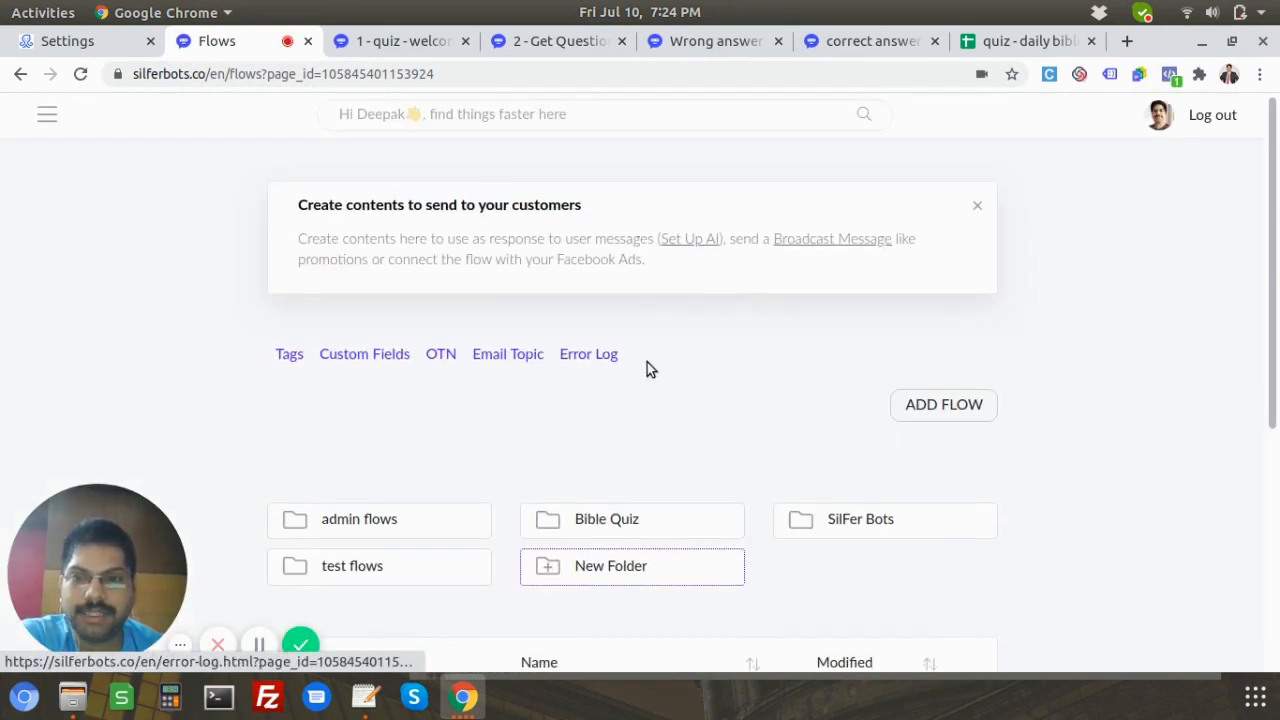
scroll(655, 362, "down", 5)
scroll(649, 363, "up", 3)
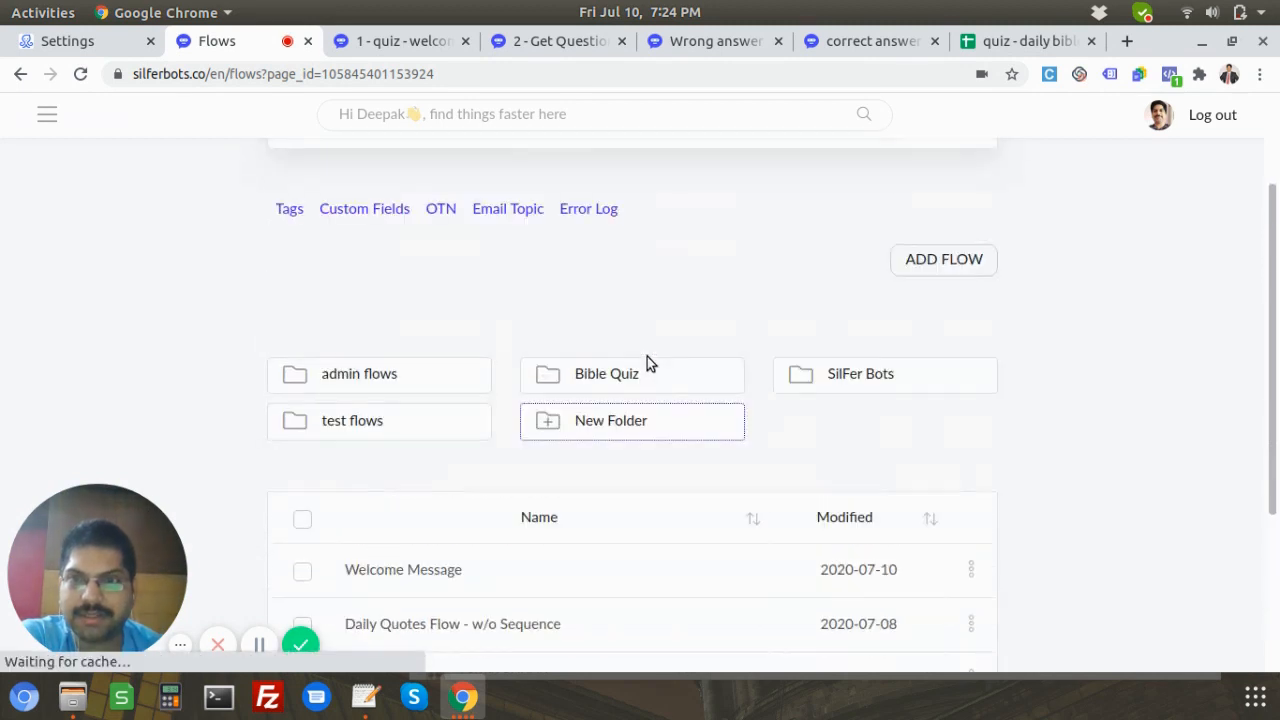
left_click(395, 374)
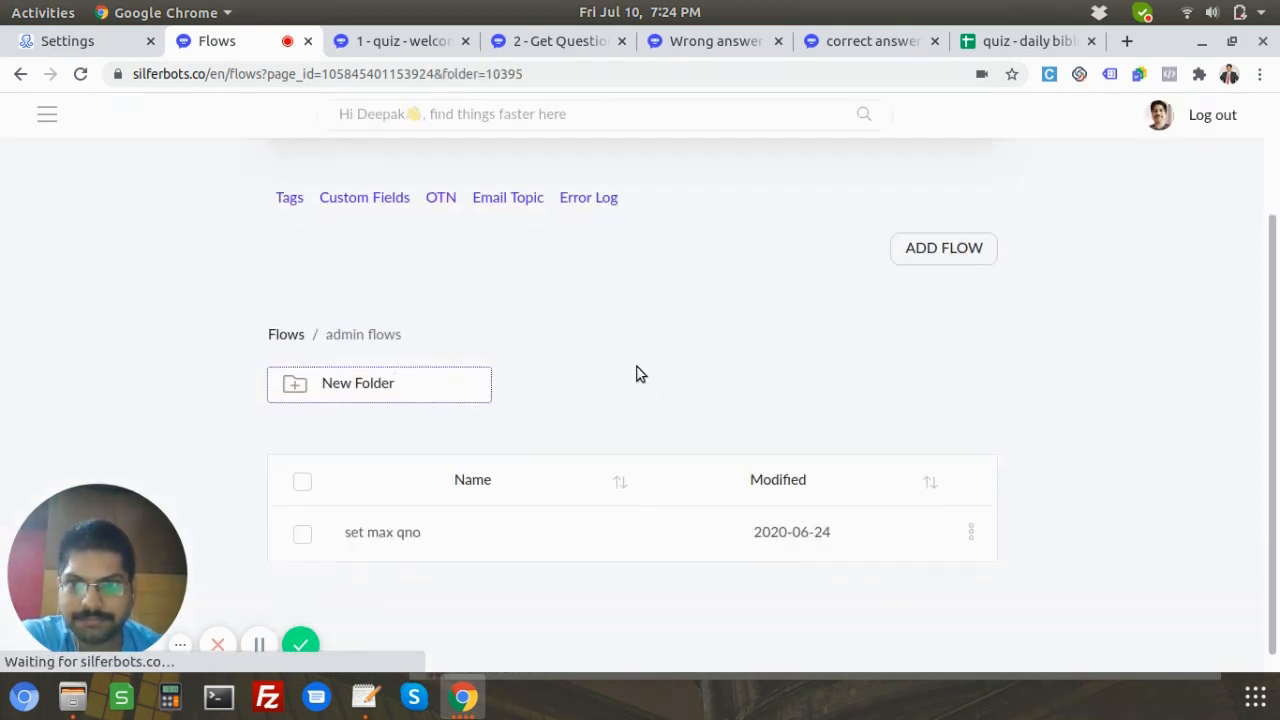
left_click(967, 524)
left_click(880, 472)
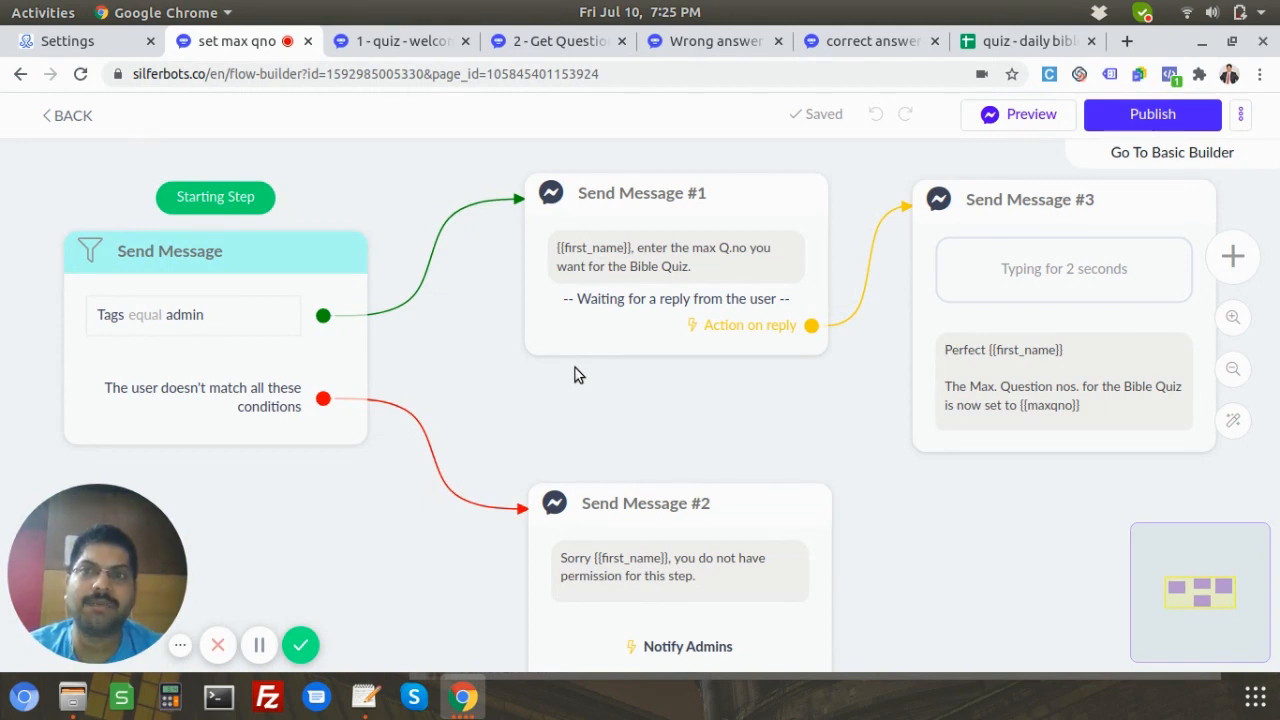
Examine the starting condition of the set max qno flow, its admin tag check and both branches.
scroll(565, 391, "down", 1)
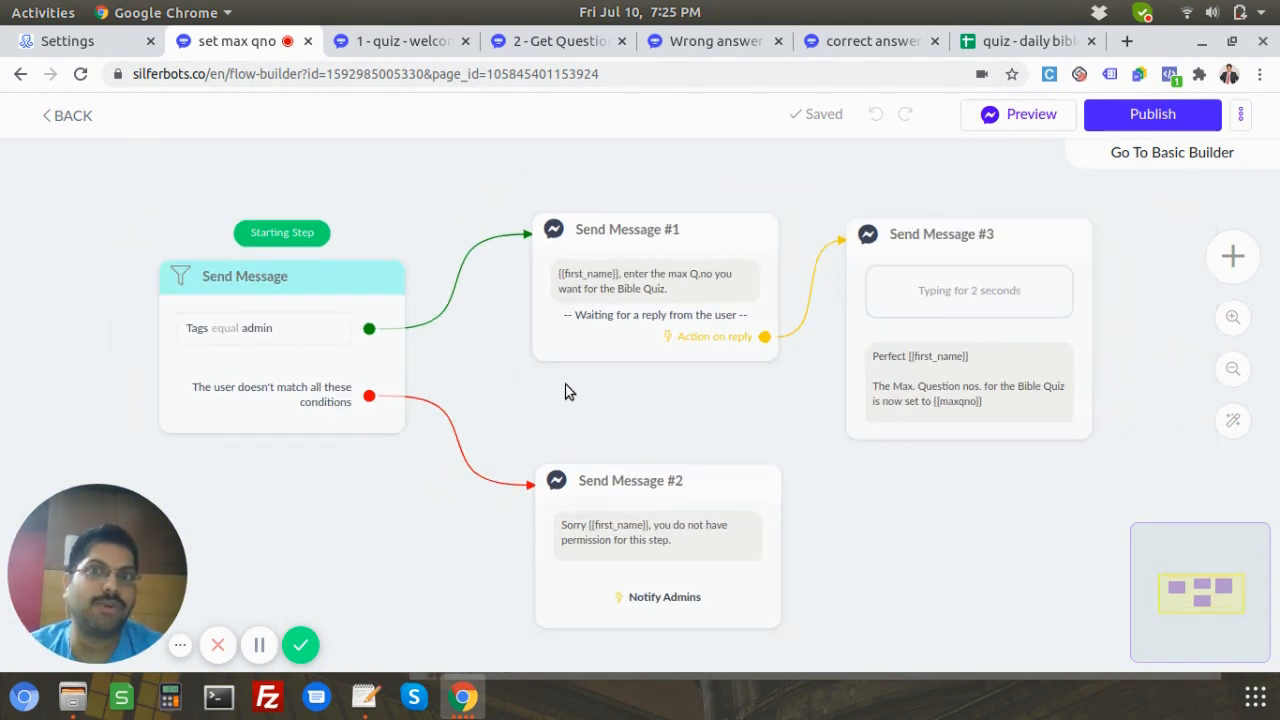
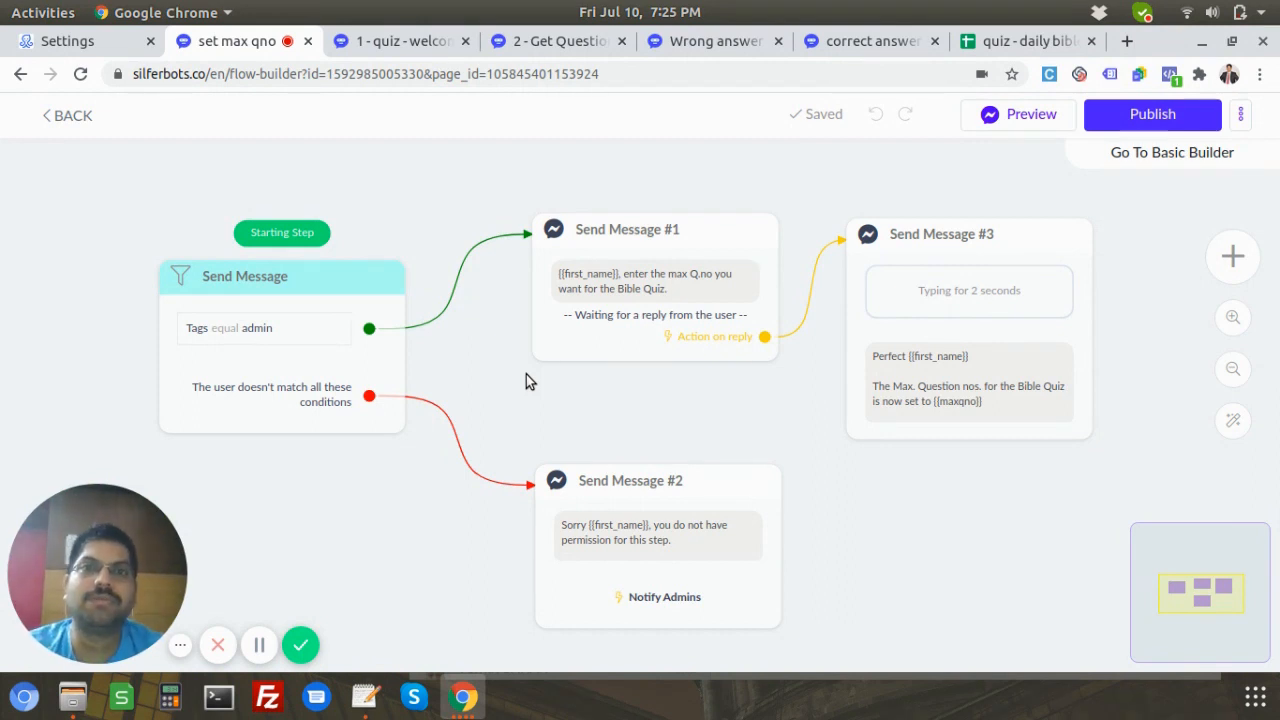
left_click(334, 331)
scroll(334, 331, "up", 2)
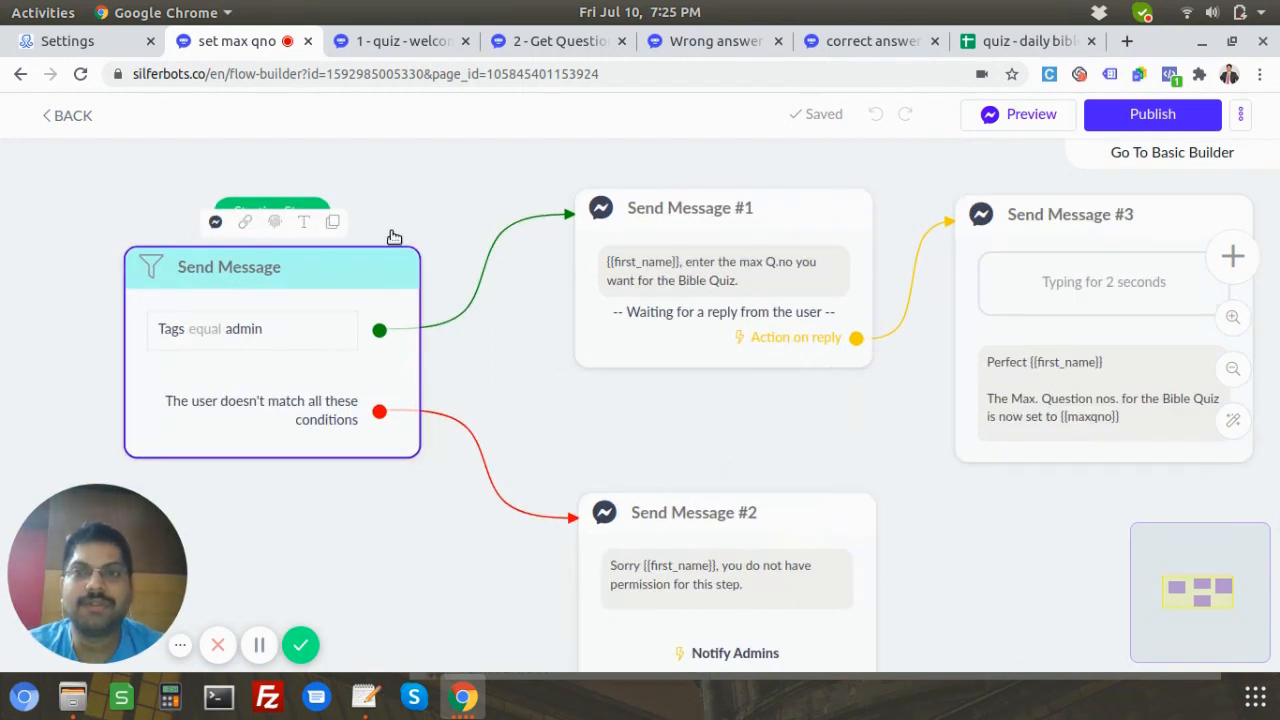
scroll(296, 315, "down", 2)
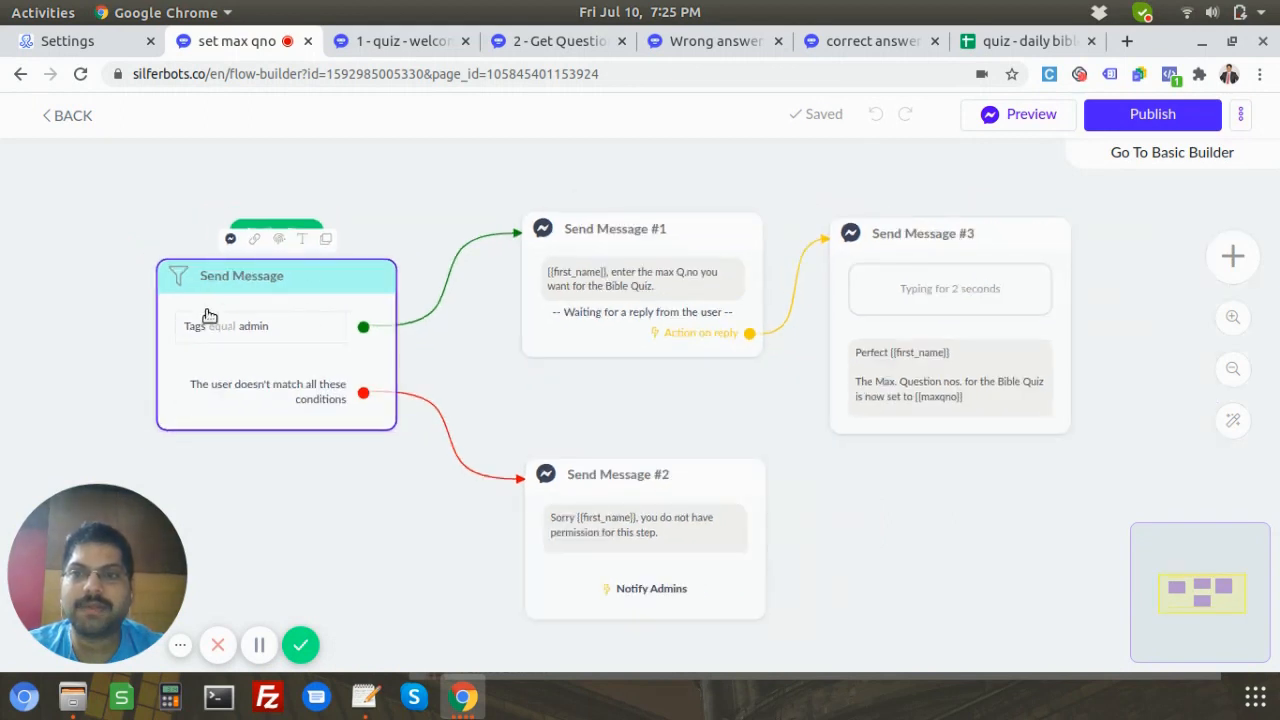
scroll(208, 316, "up", 1)
left_click(395, 198)
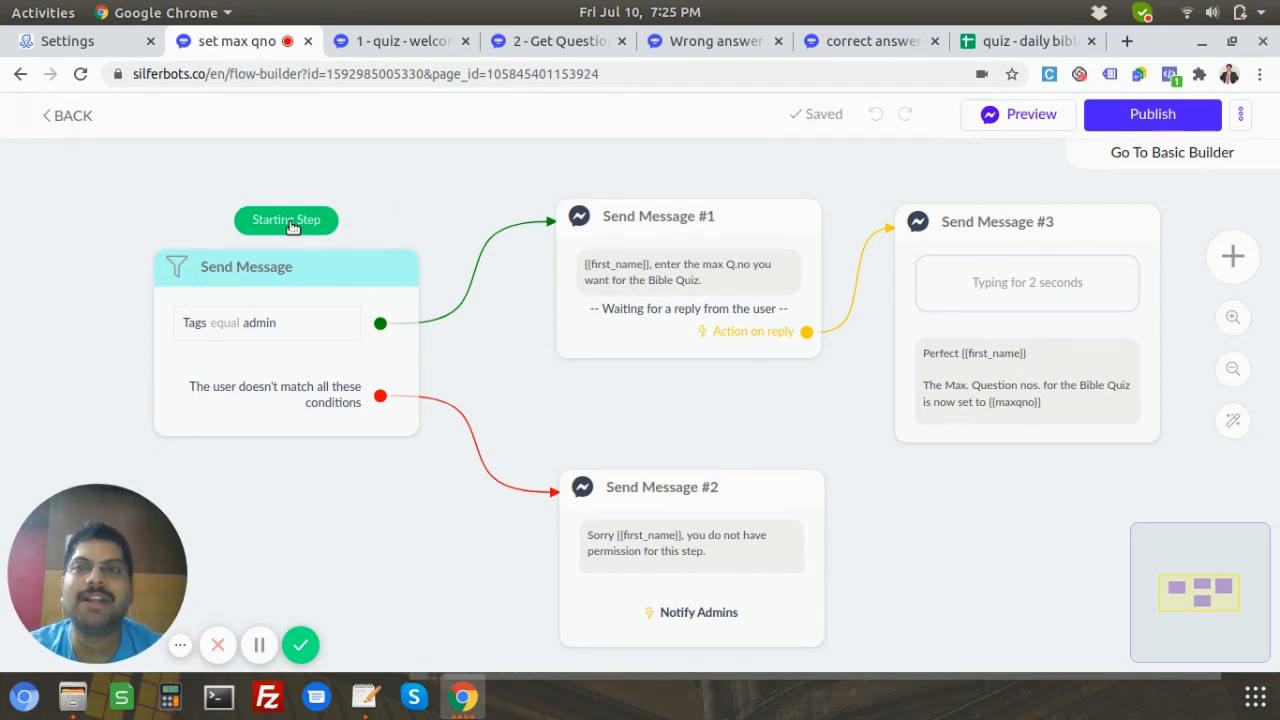
left_click(260, 292)
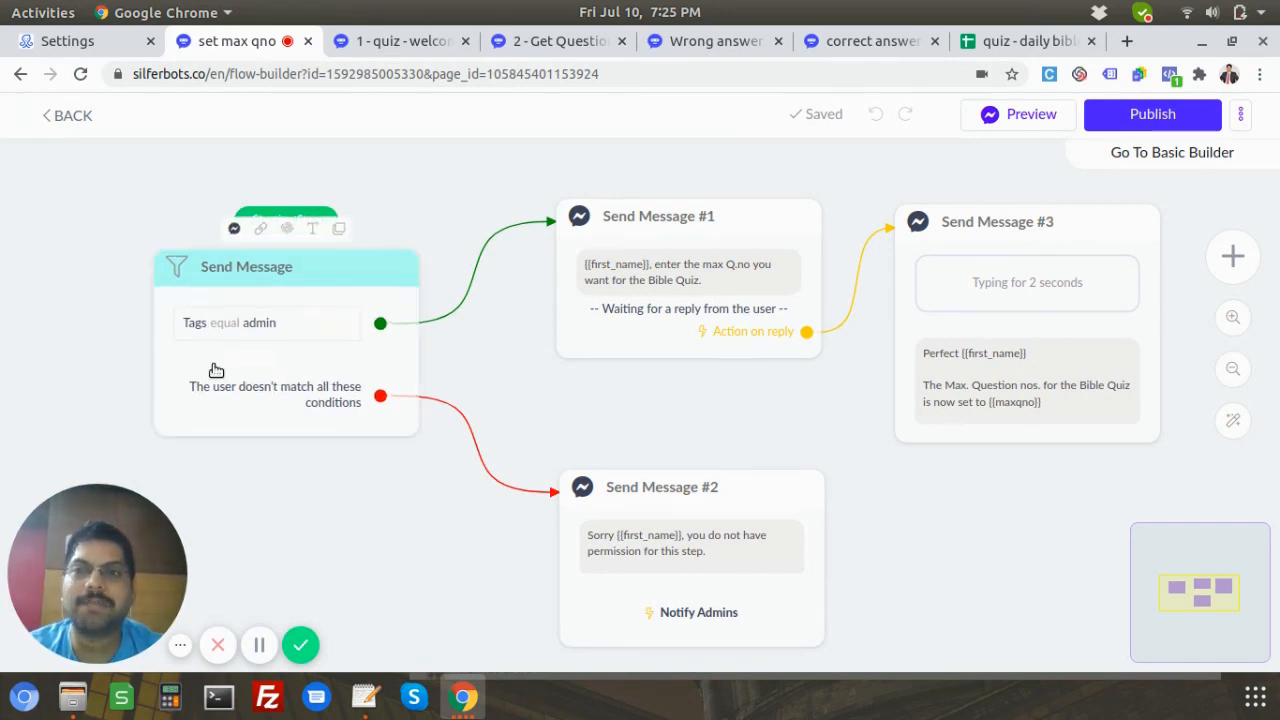
left_click(405, 502)
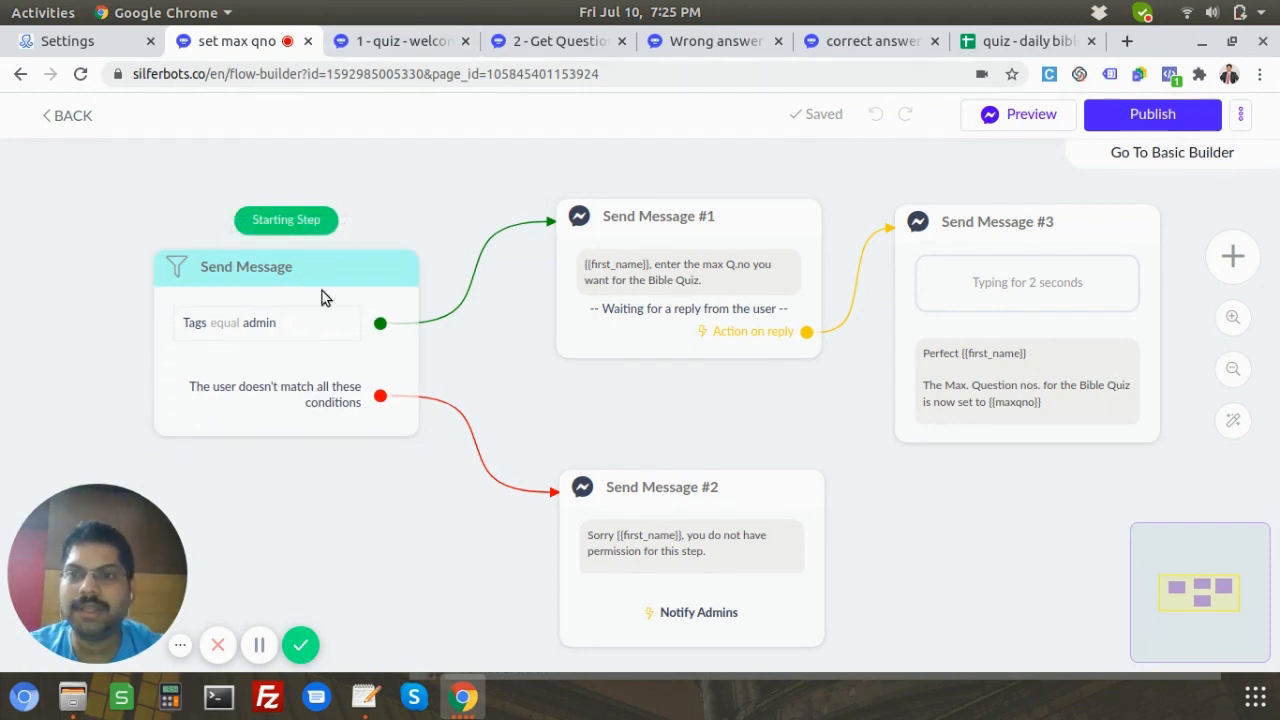
left_click(316, 420)
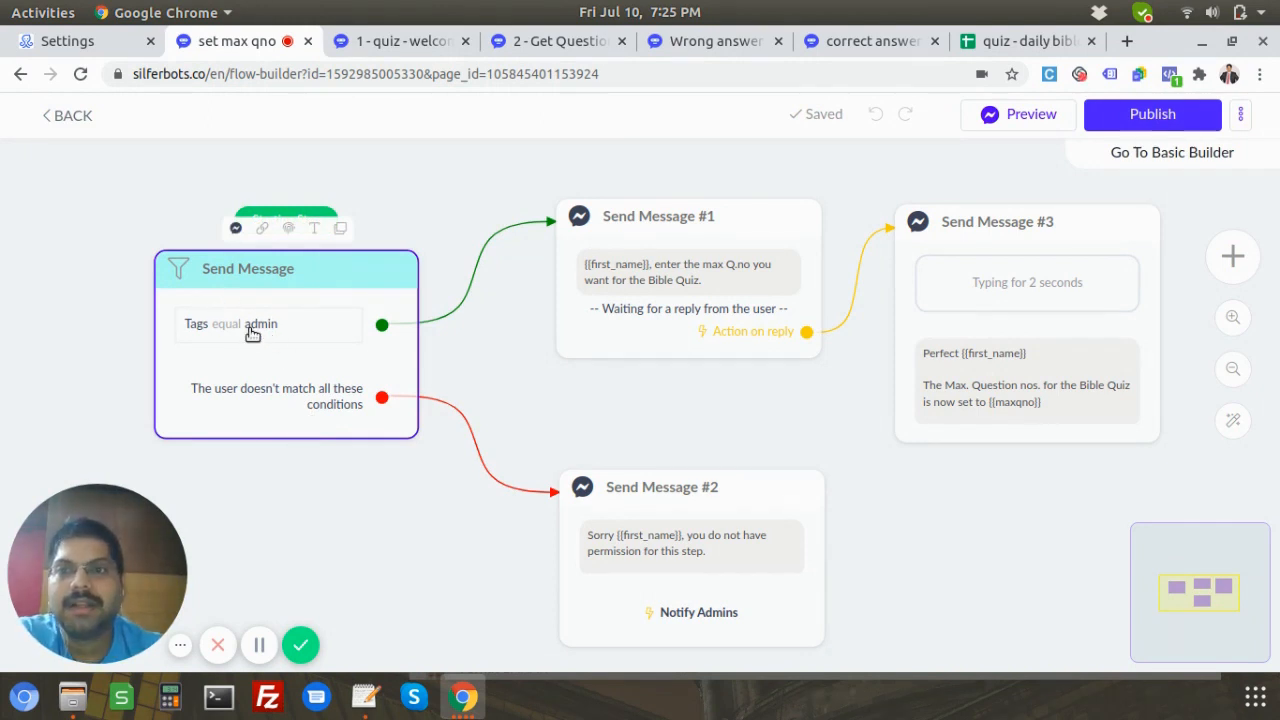
Inspect the Get User Input settings of Send Message #1's free keyboard input and close them without changes.
scroll(235, 328, "up", 1)
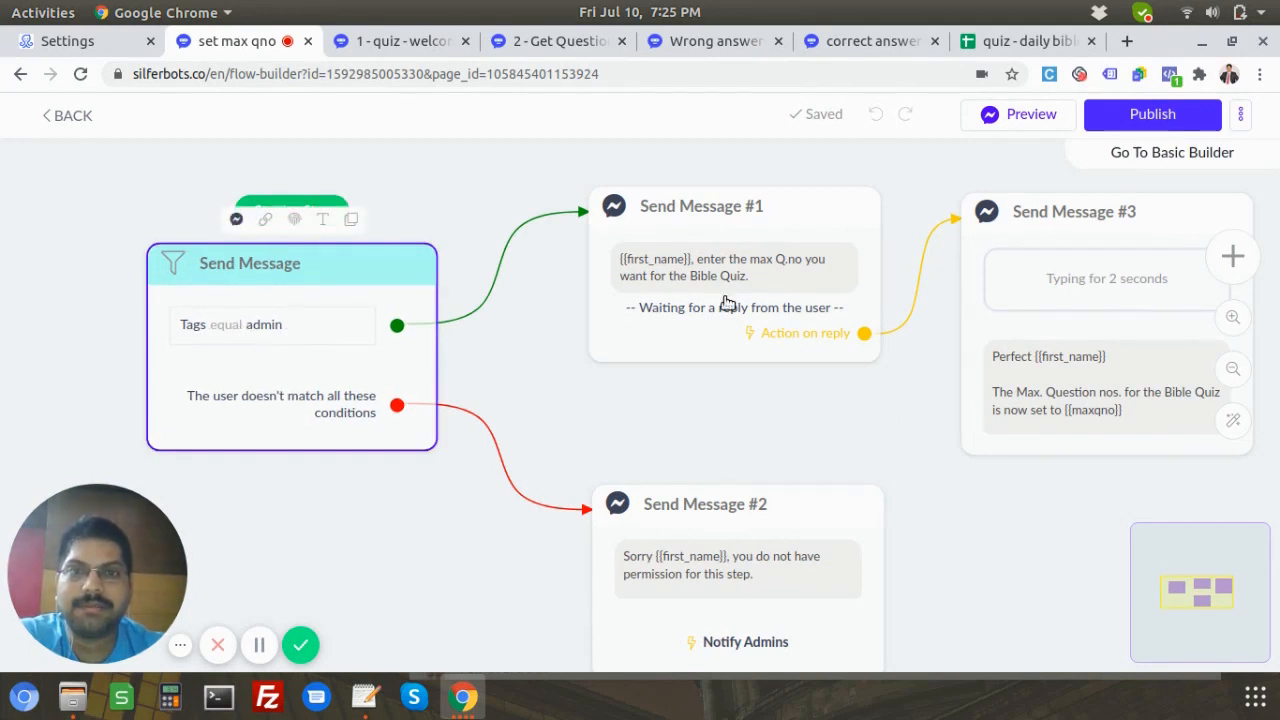
scroll(722, 262, "up", 3)
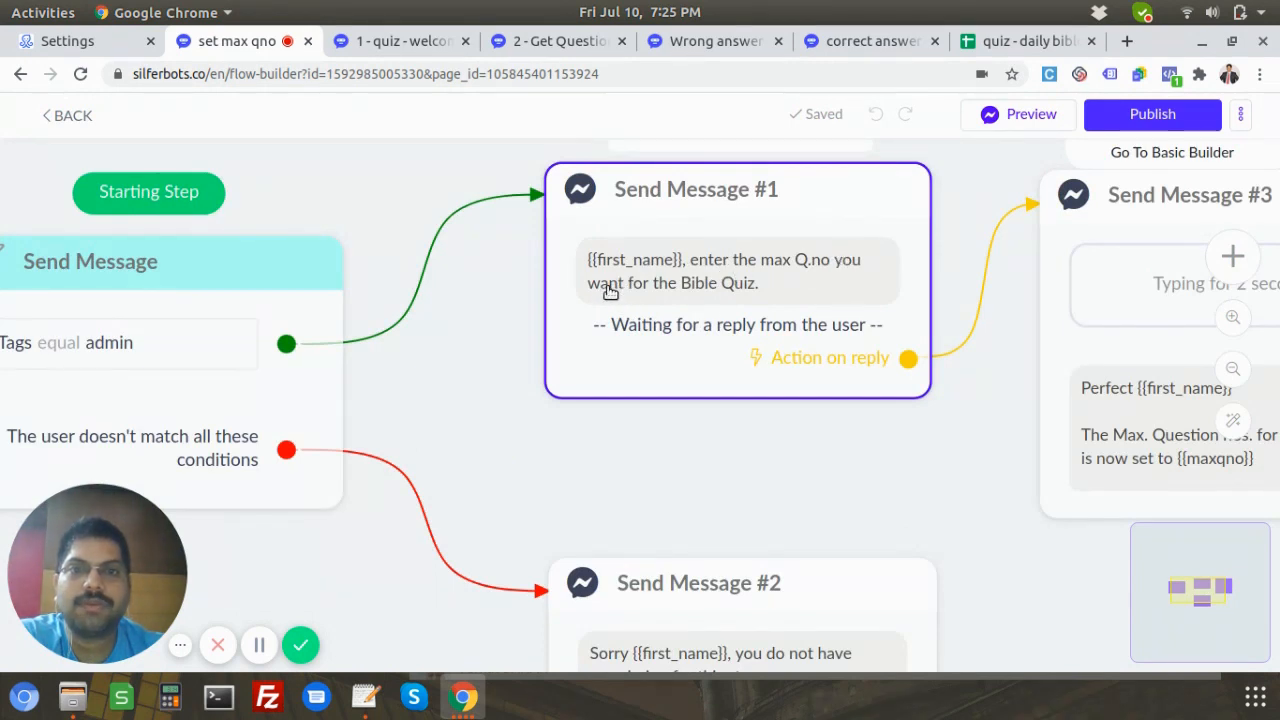
left_click(824, 222)
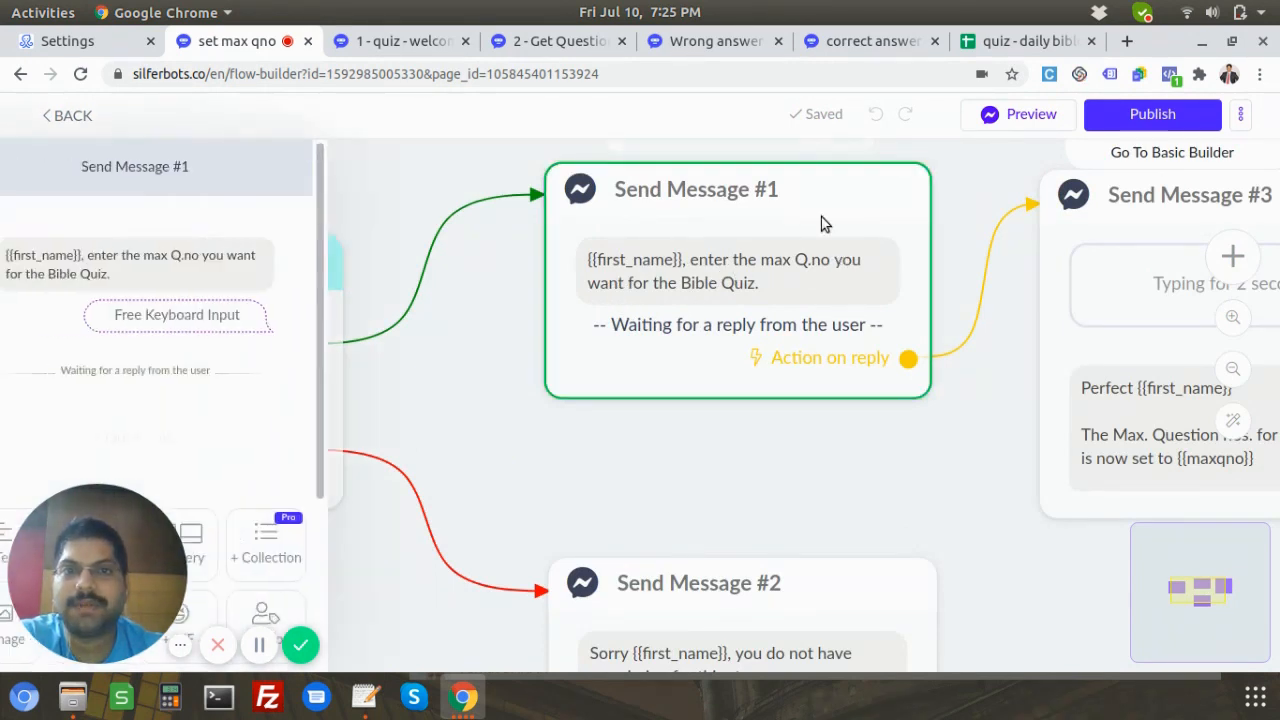
left_click(220, 316)
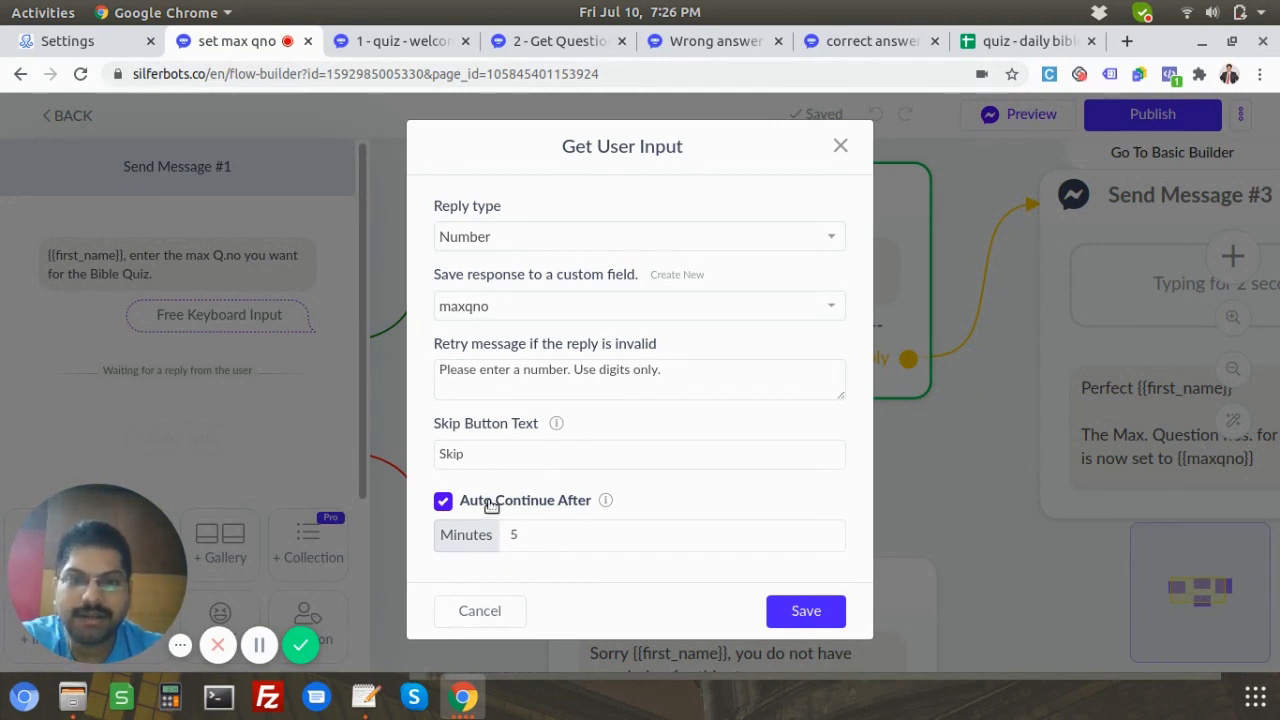
left_click(463, 610)
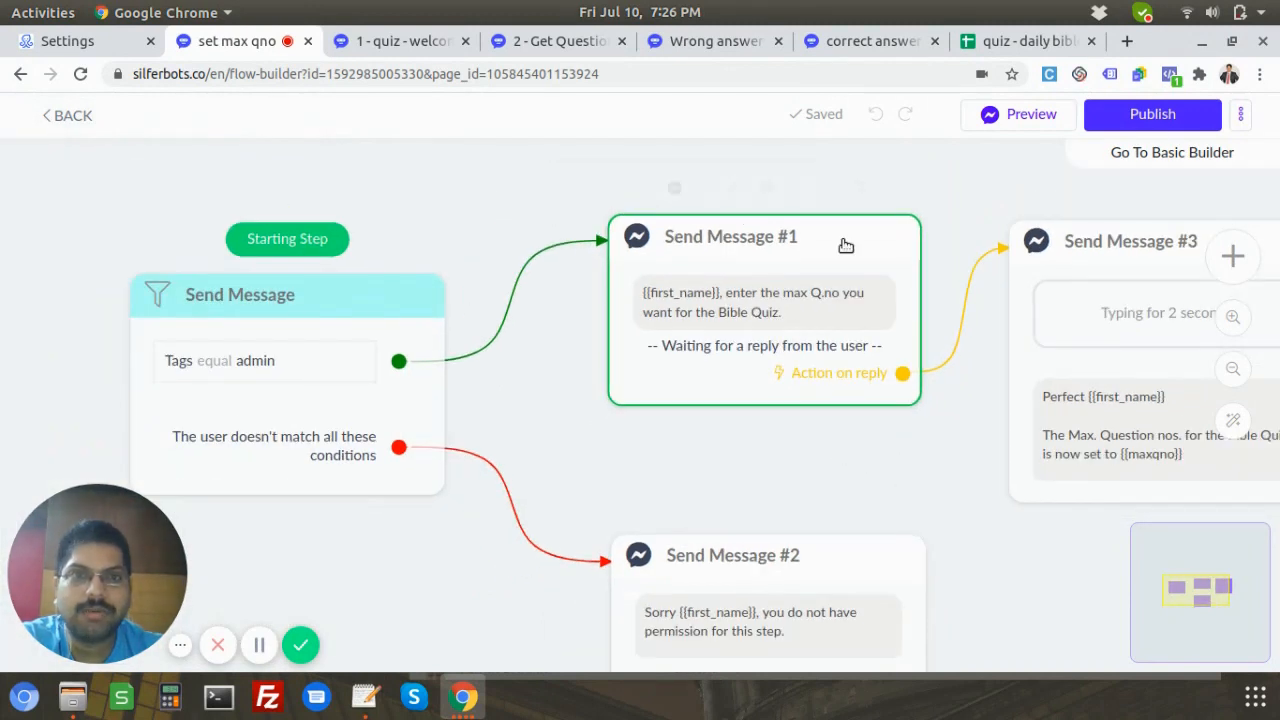
Add a text block to Send Message #1 and move it above the message asking for the max Q.no.
left_click(848, 243)
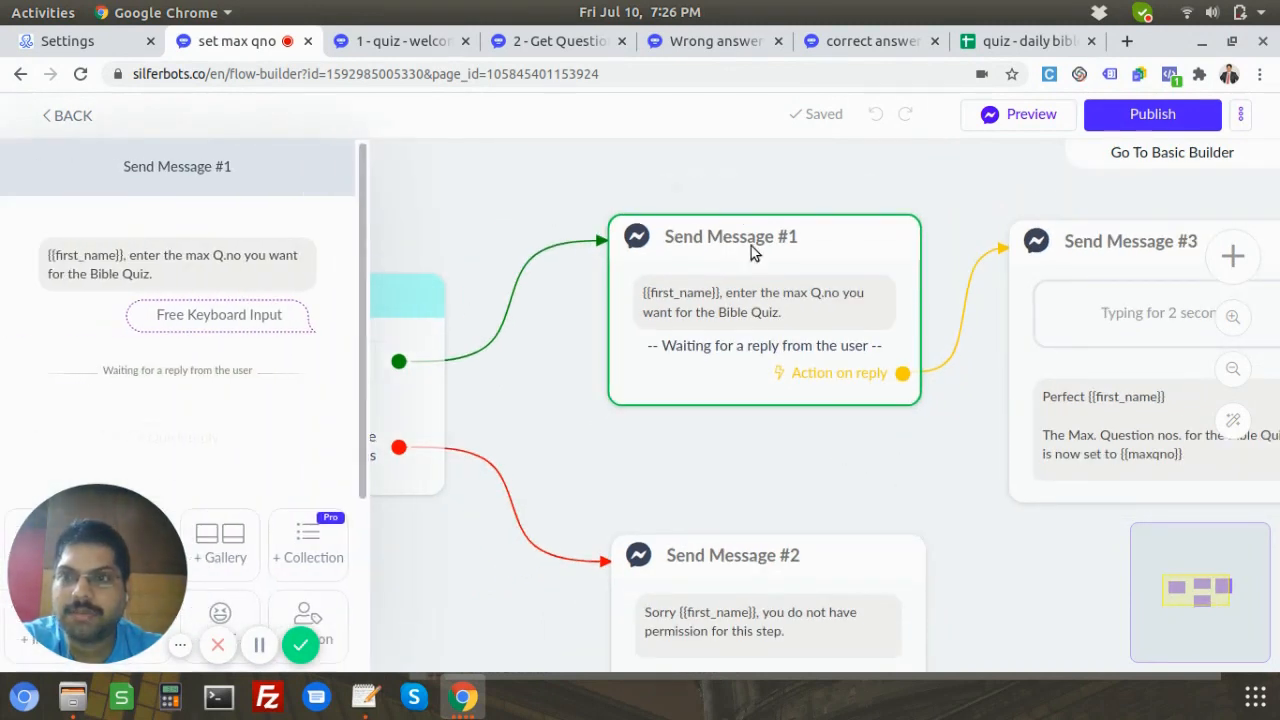
scroll(305, 312, "down", 1)
scroll(295, 325, "down", 1)
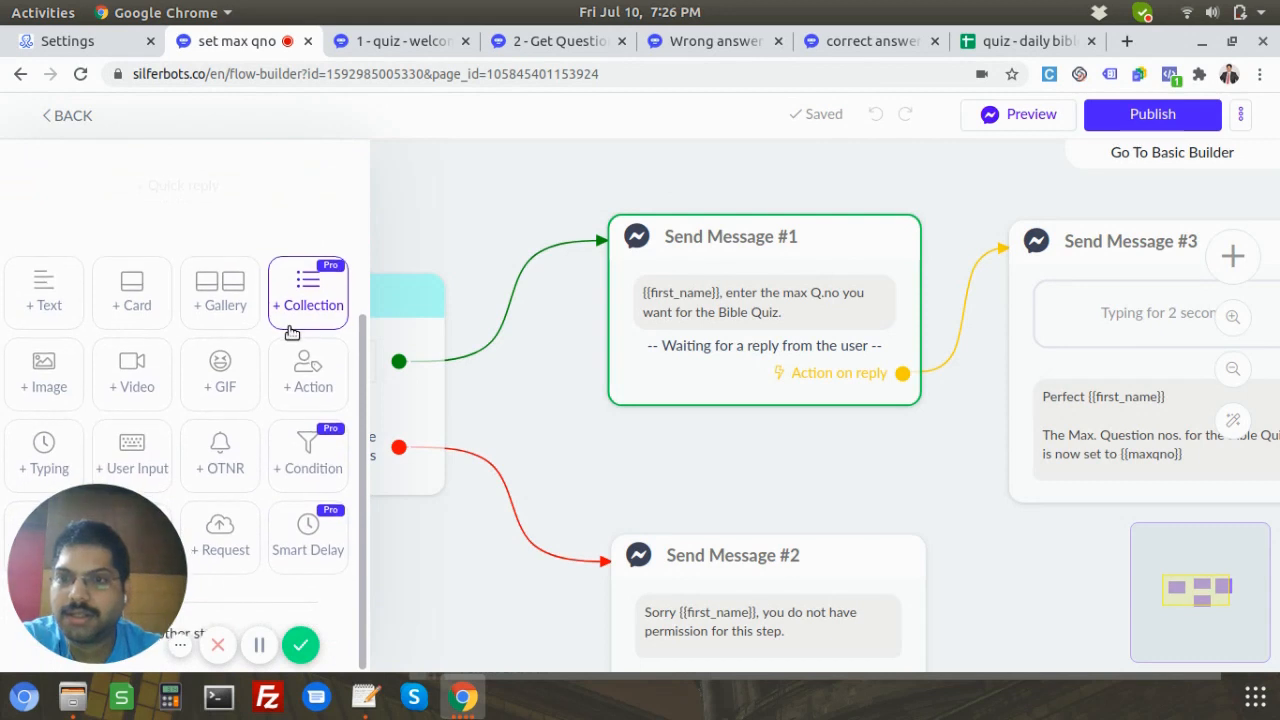
left_click(33, 299)
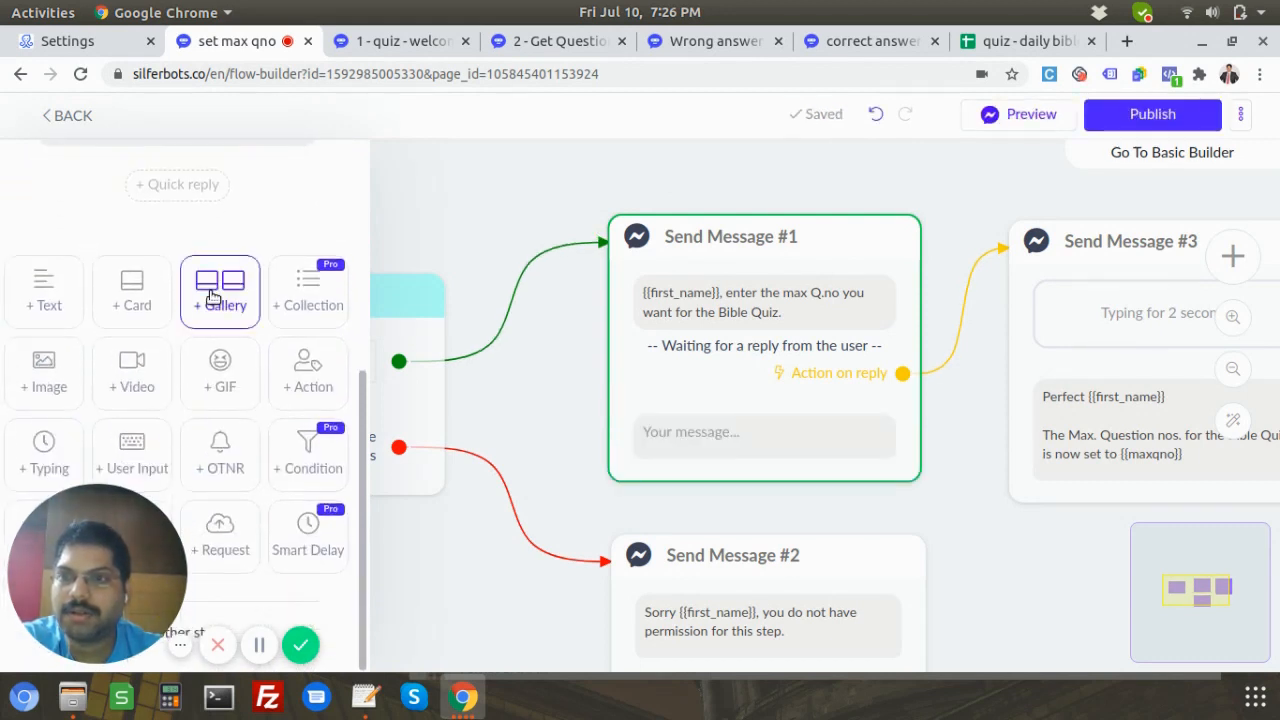
scroll(212, 297, "up", 5)
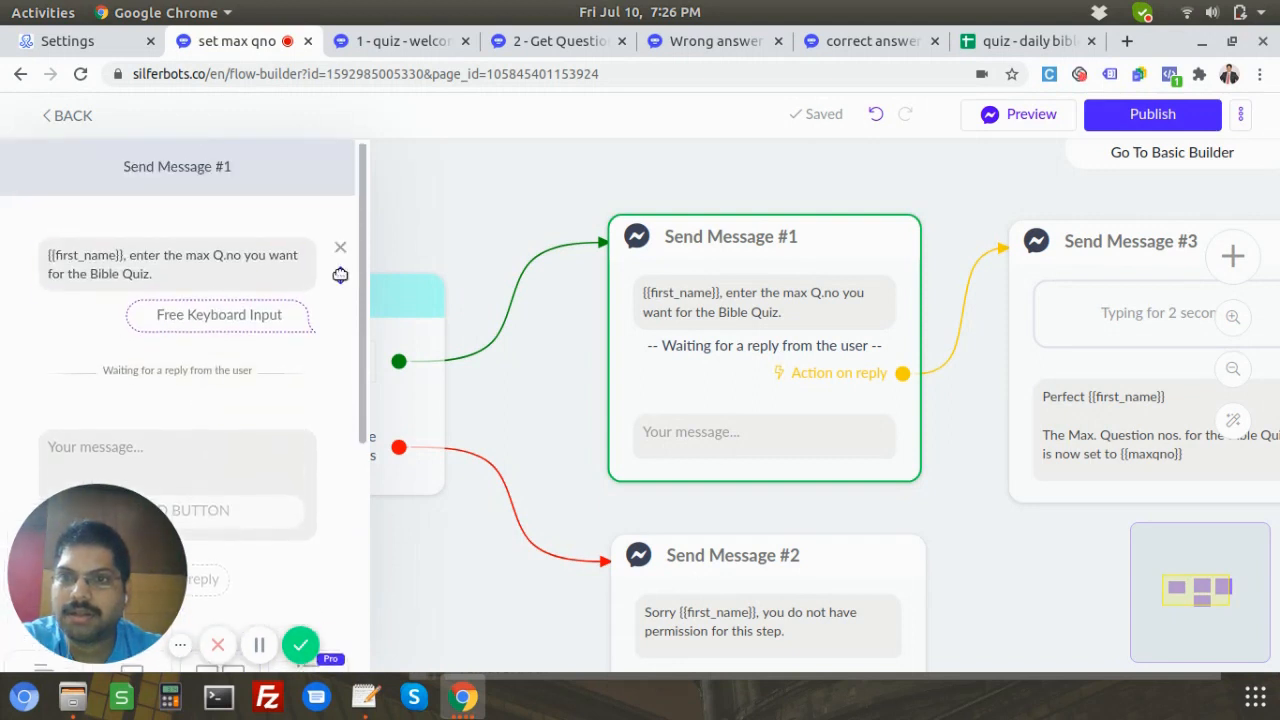
mouse_move(340, 274)
left_mouse_down()
mouse_move(303, 480)
mouse_move(337, 466)
mouse_move(320, 268)
left_mouse_up()
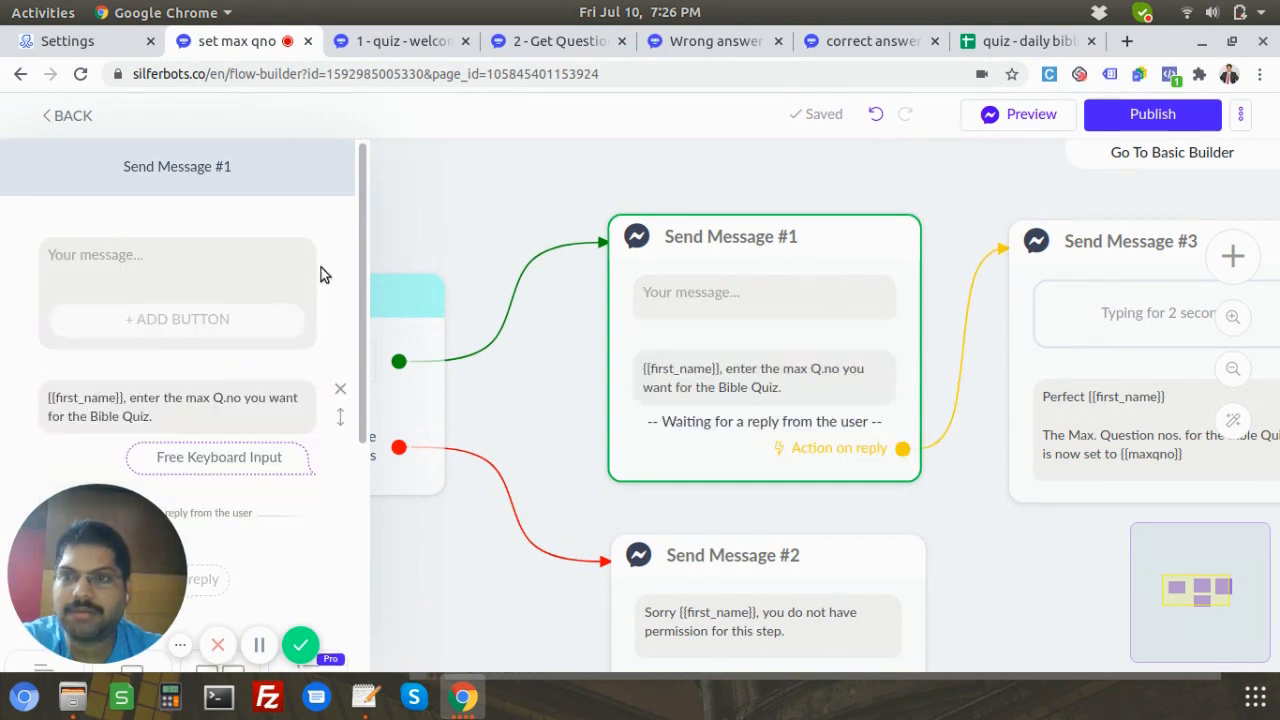
Write "{{first_name}}, the current Max Questions set is {{maxqno}}..." in Send Message #1's empty first text block.
left_click(245, 259)
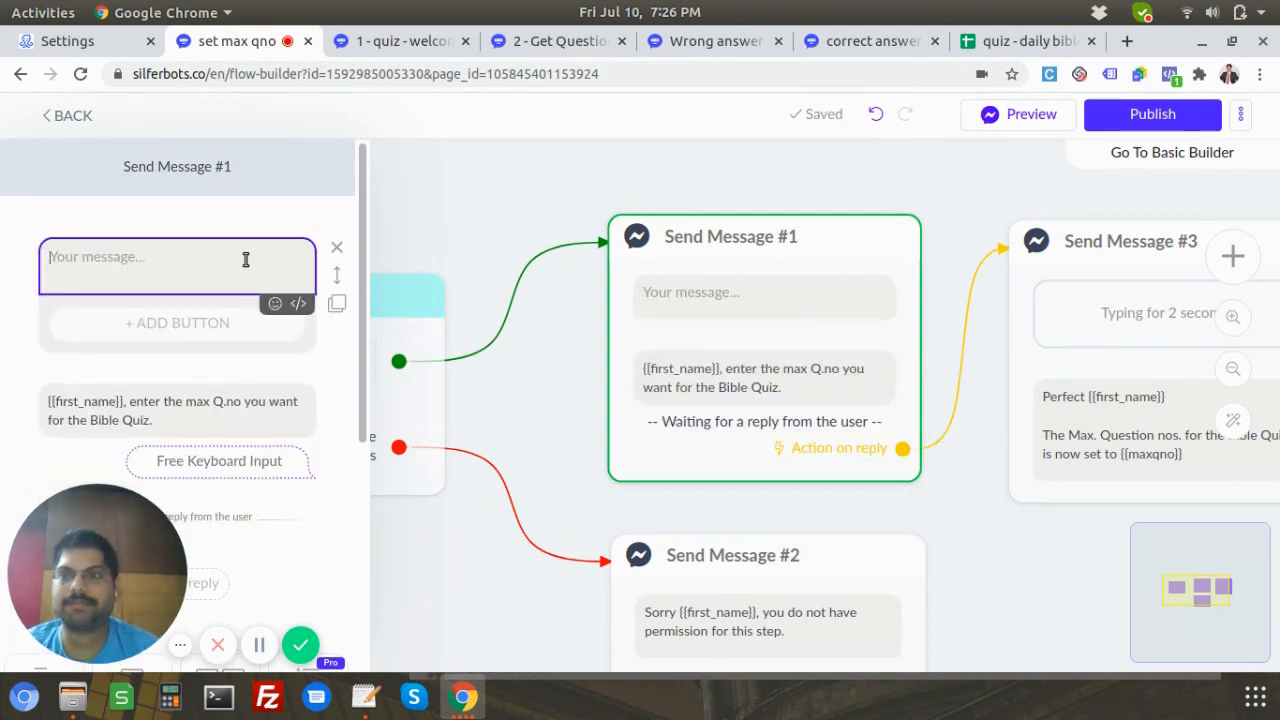
type("{")
key("Return")
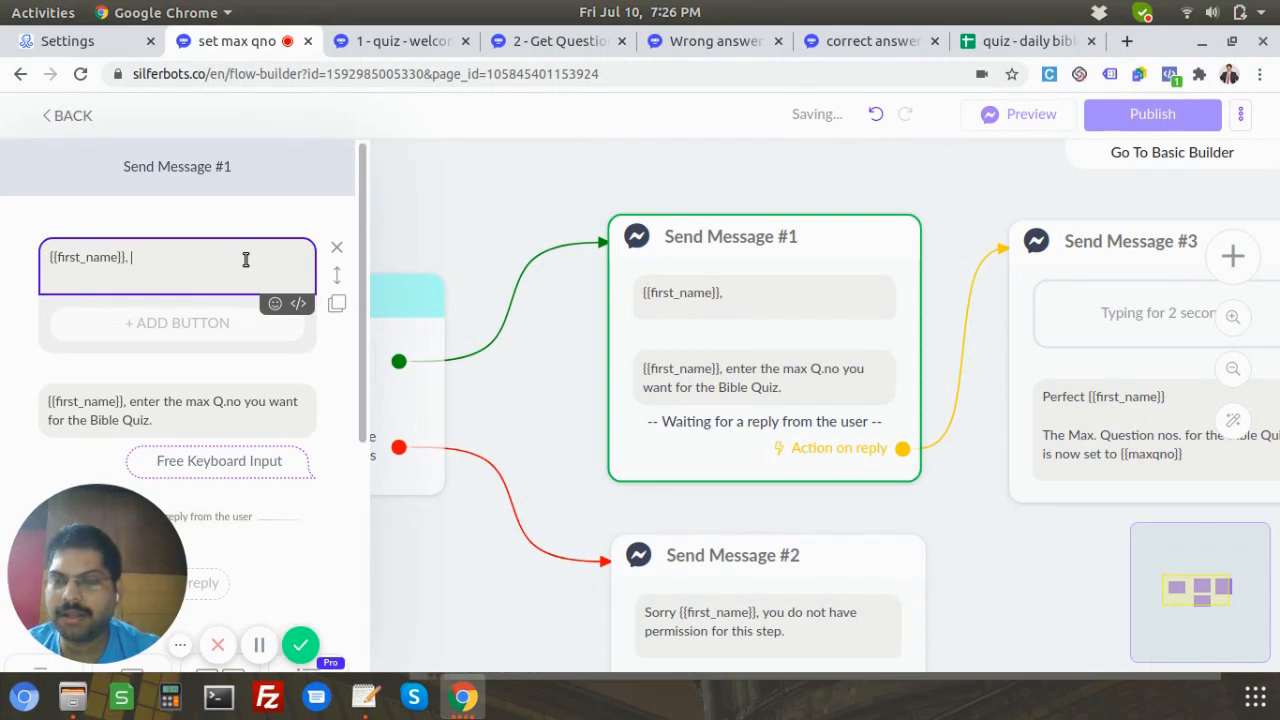
type(", the cu")
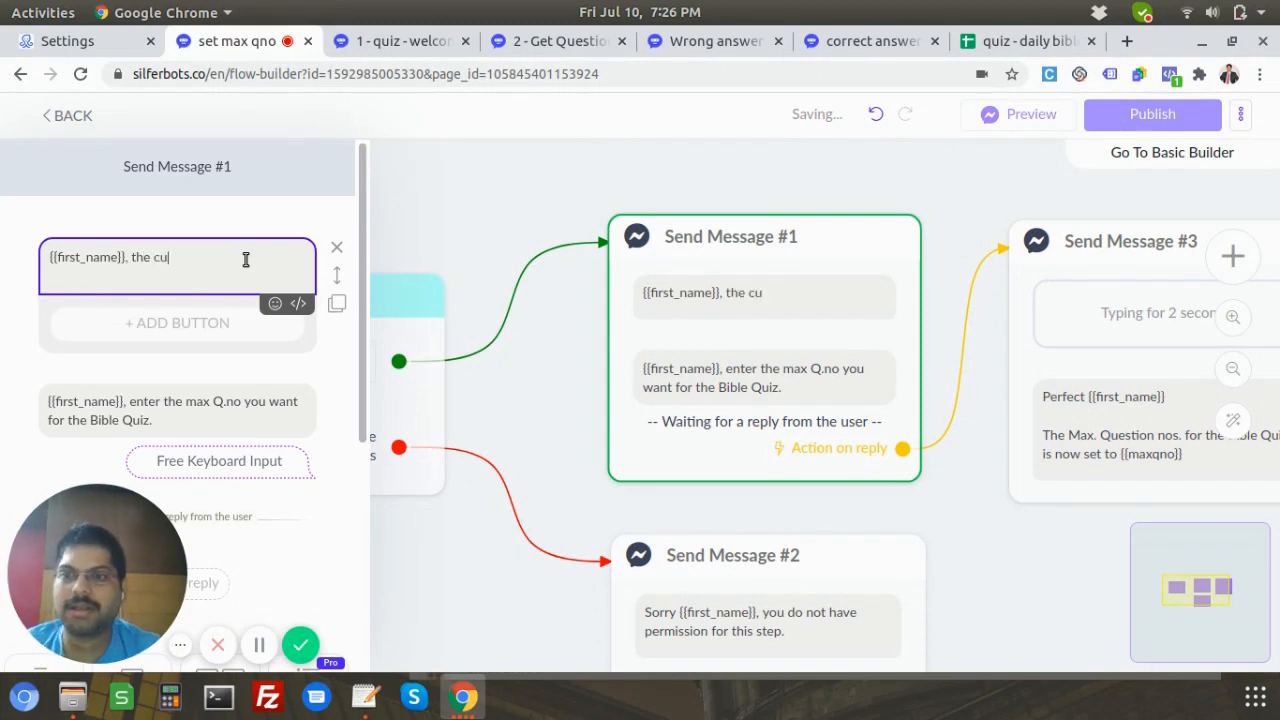
type("rrent Max Q")
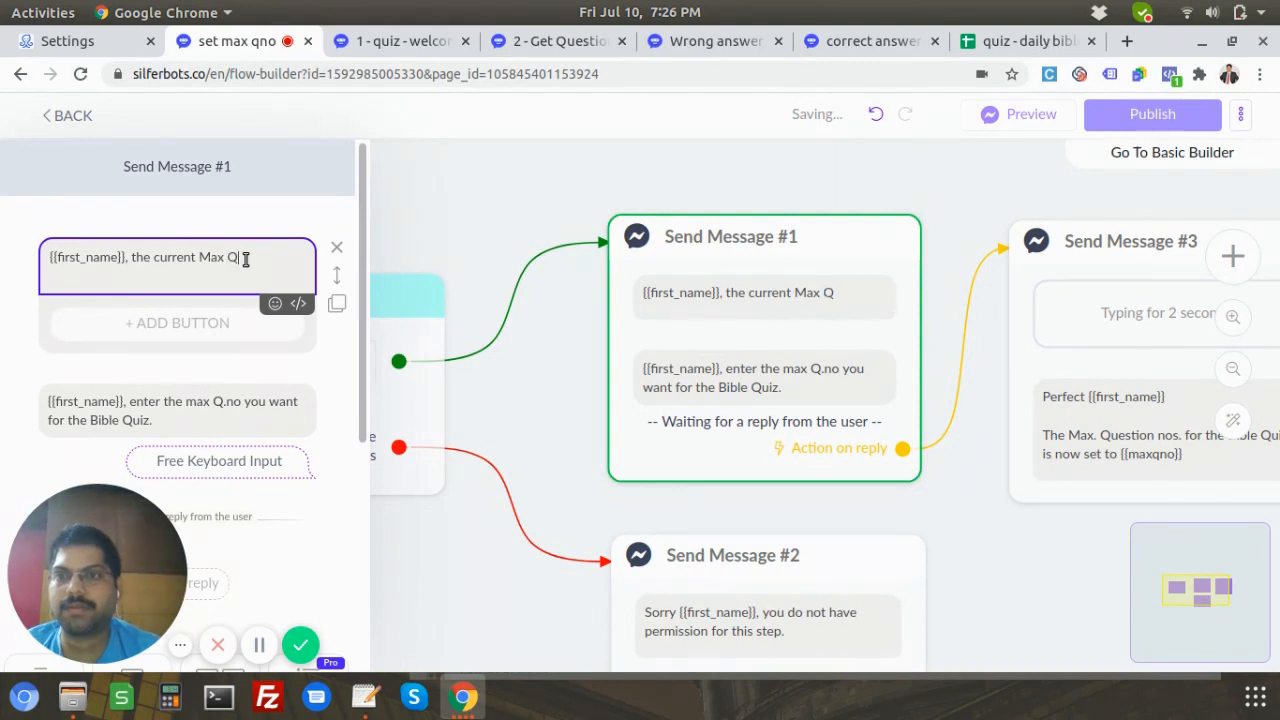
type("uestions set is")
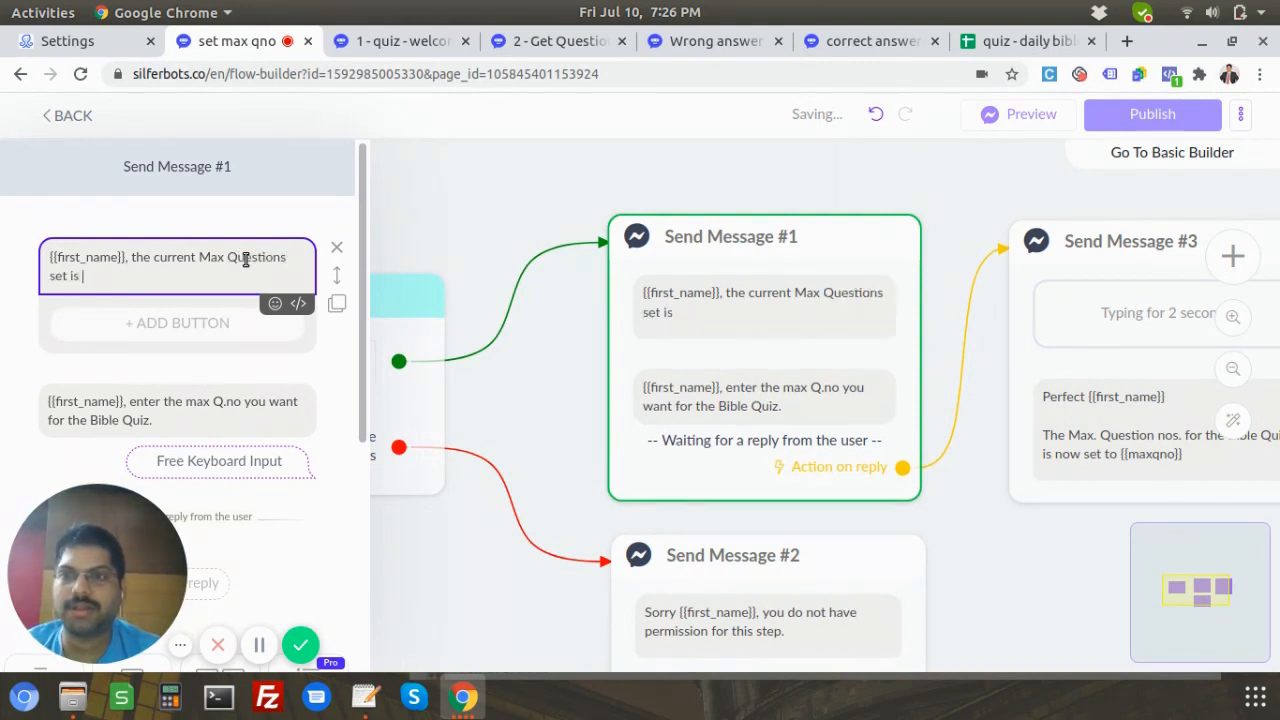
type(" {{maxq")
key("Return")
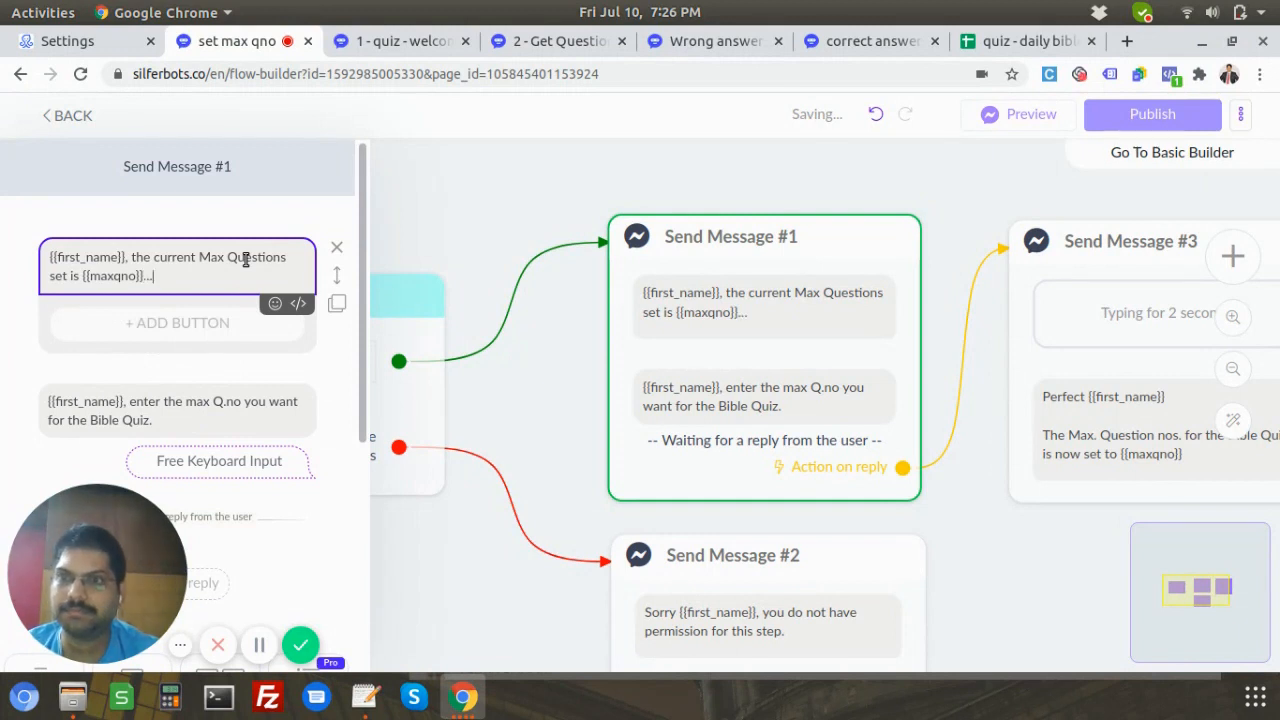
key("Return")
key("Return")
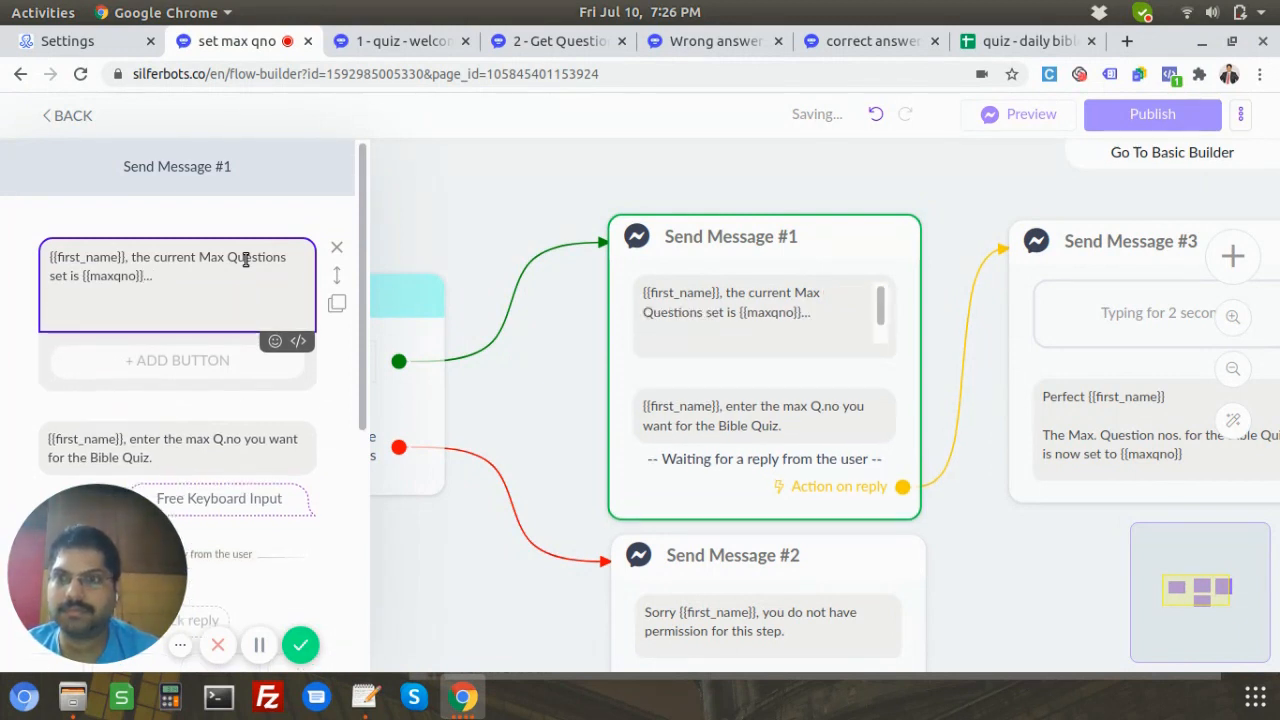
key("BackSpace")
key("BackSpace")
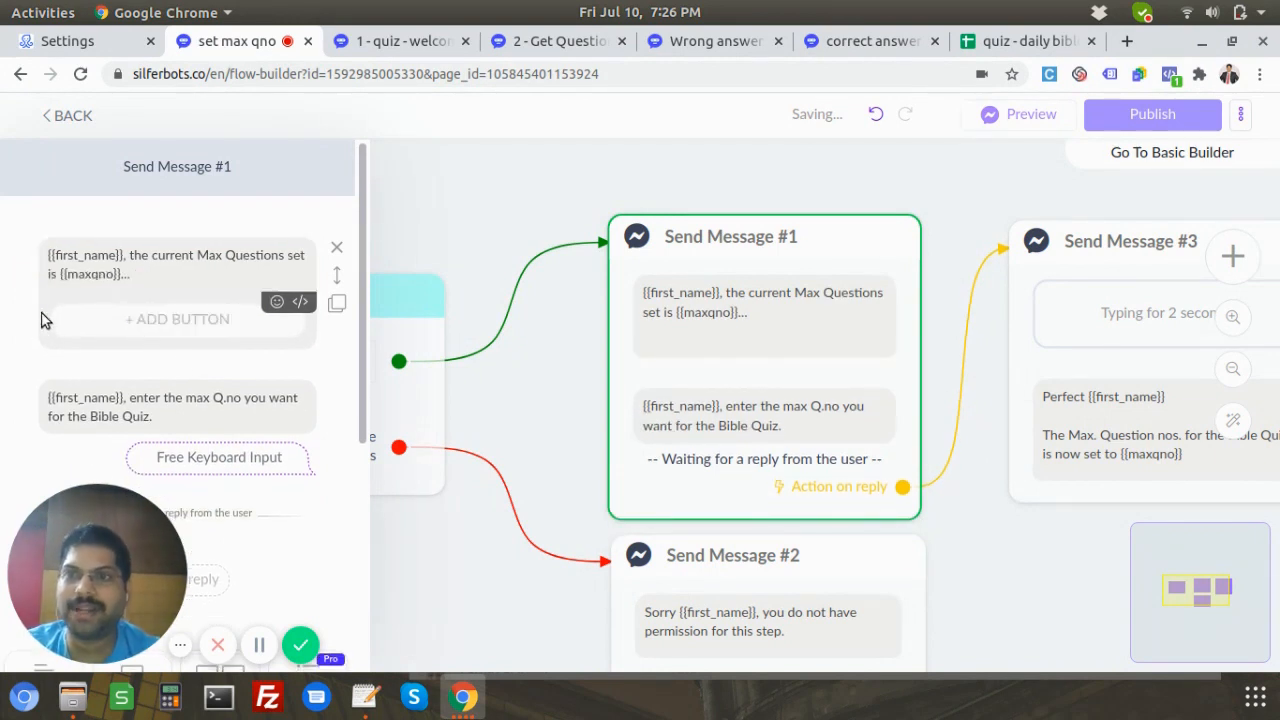
Add a typing delay to Send Message #1, place it between the two text messages and set it to 3 seconds.
scroll(177, 377, "down", 1)
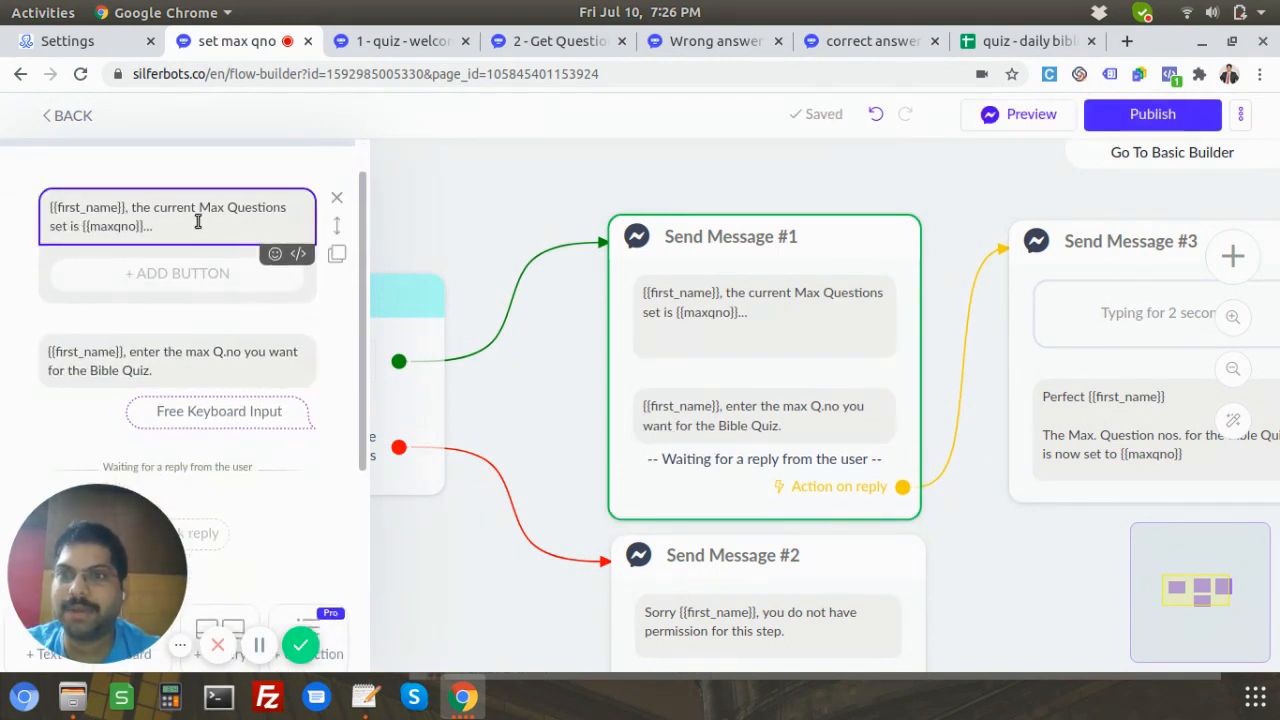
scroll(180, 318, "down", 2)
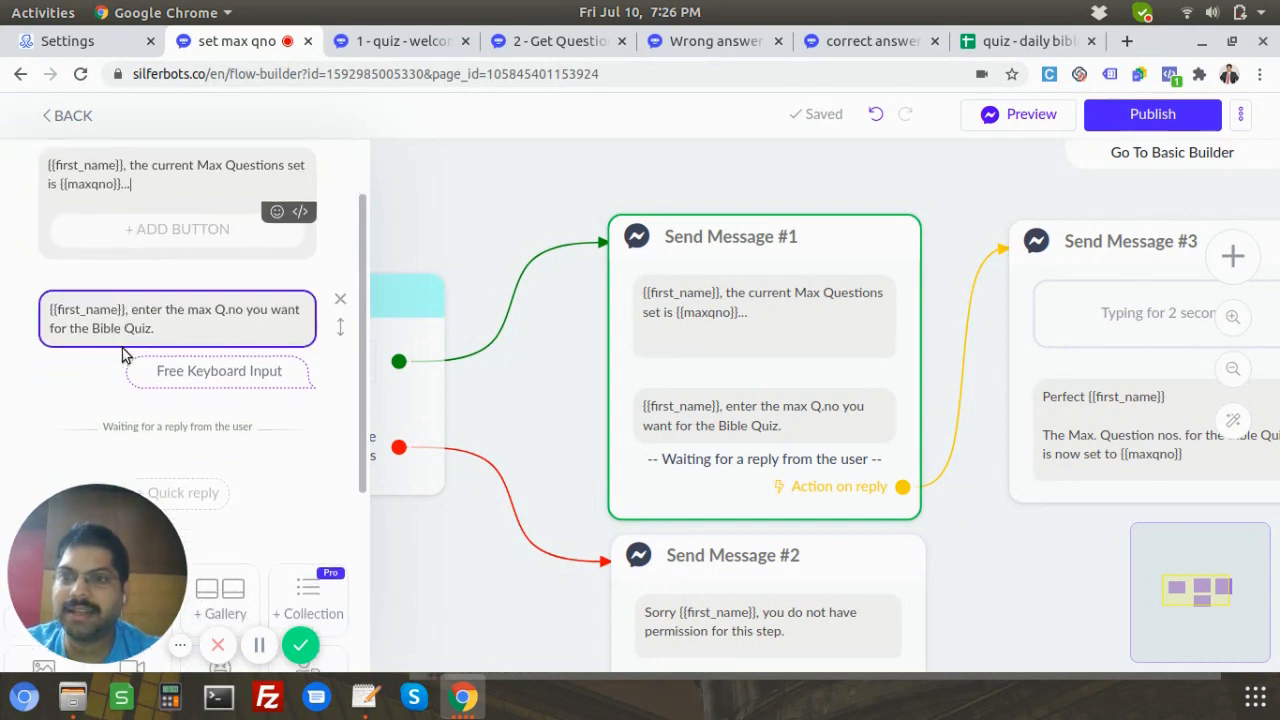
scroll(218, 328, "down", 5)
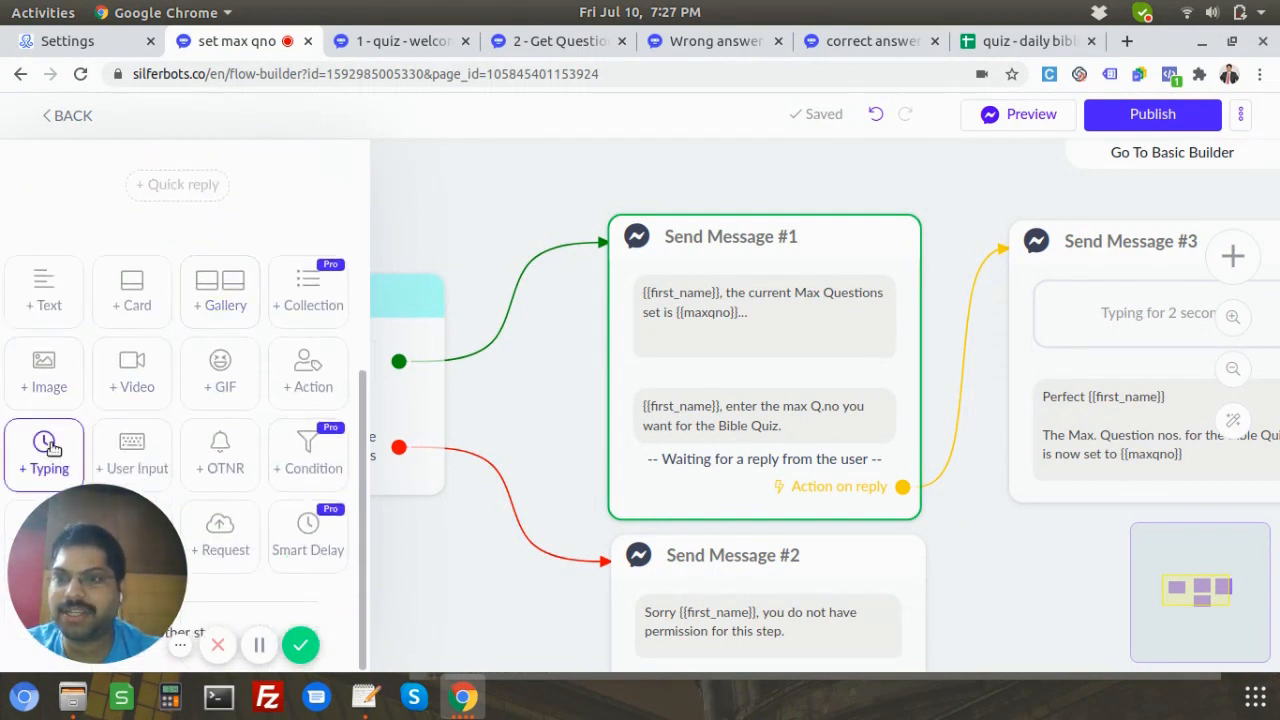
scroll(286, 363, "up", 5)
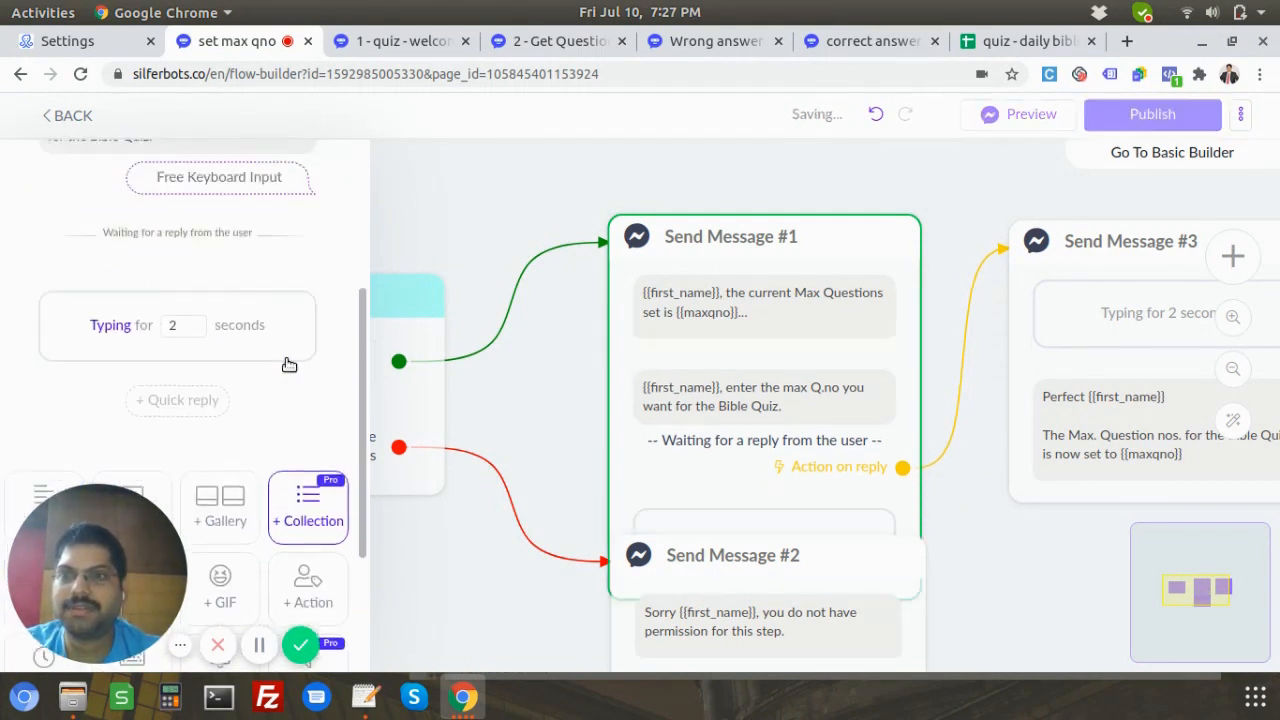
scroll(286, 366, "up", 1)
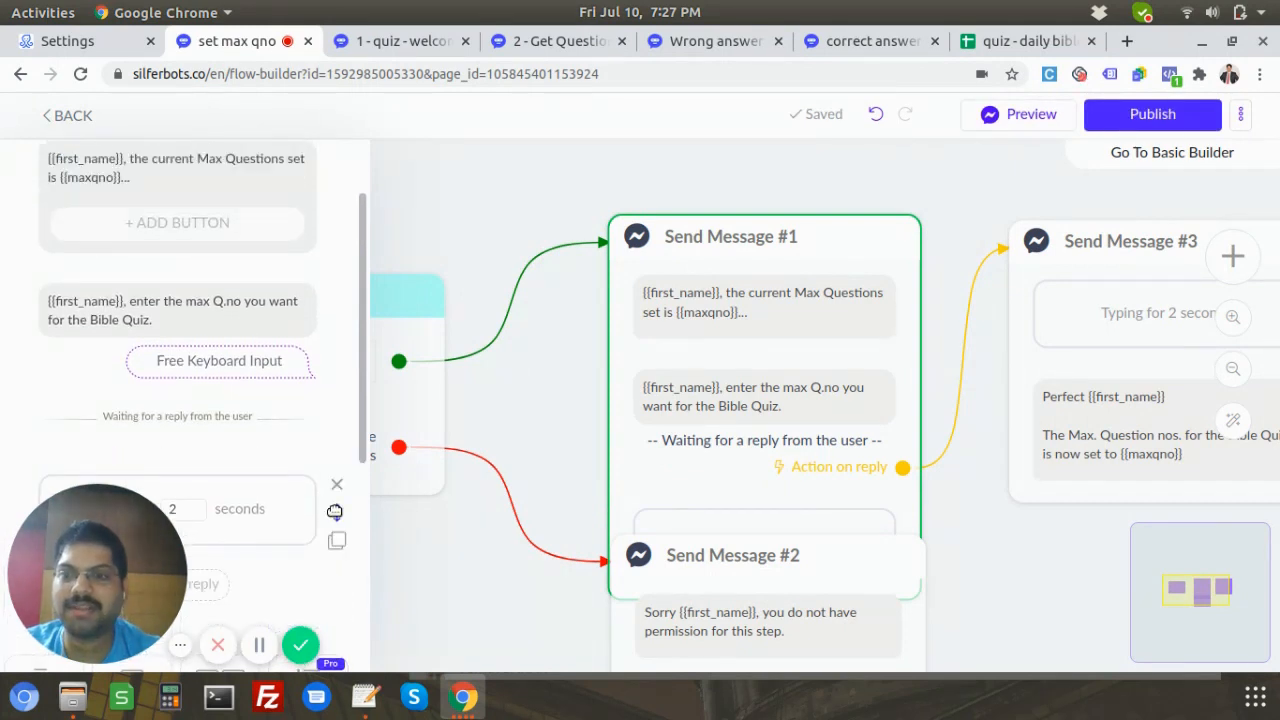
left_click_drag(335, 511, 321, 306)
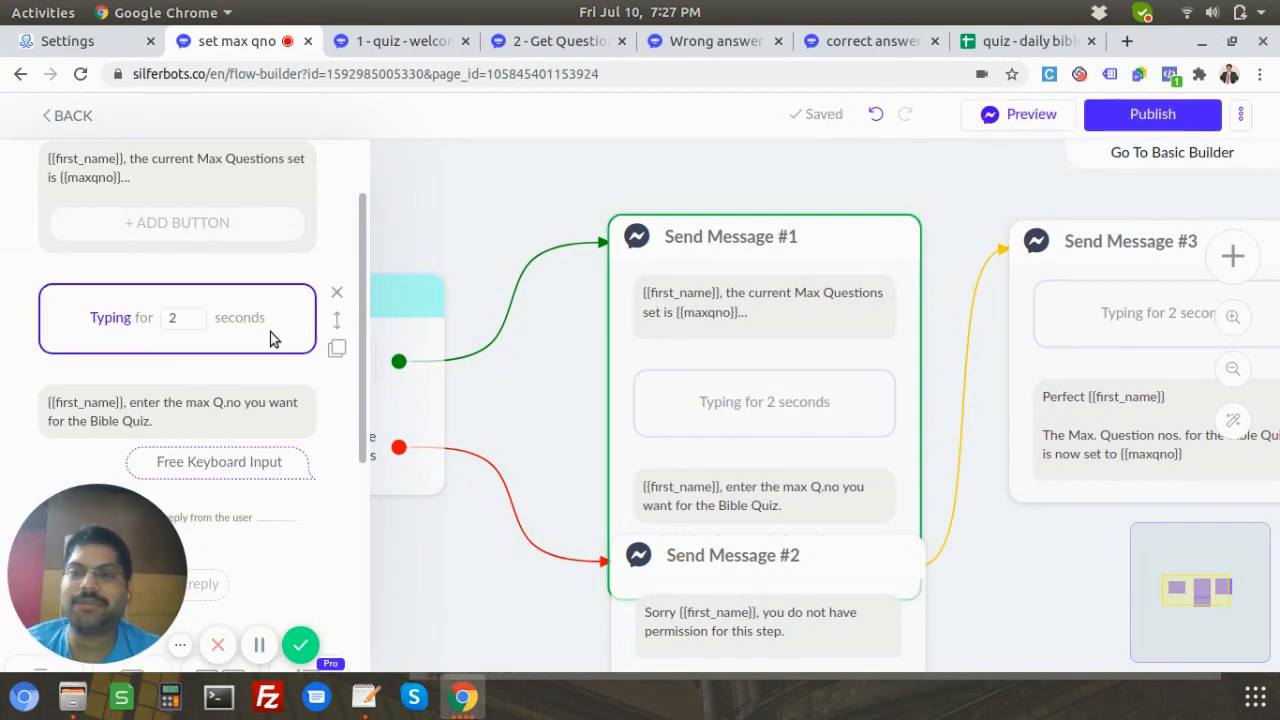
left_click(197, 316)
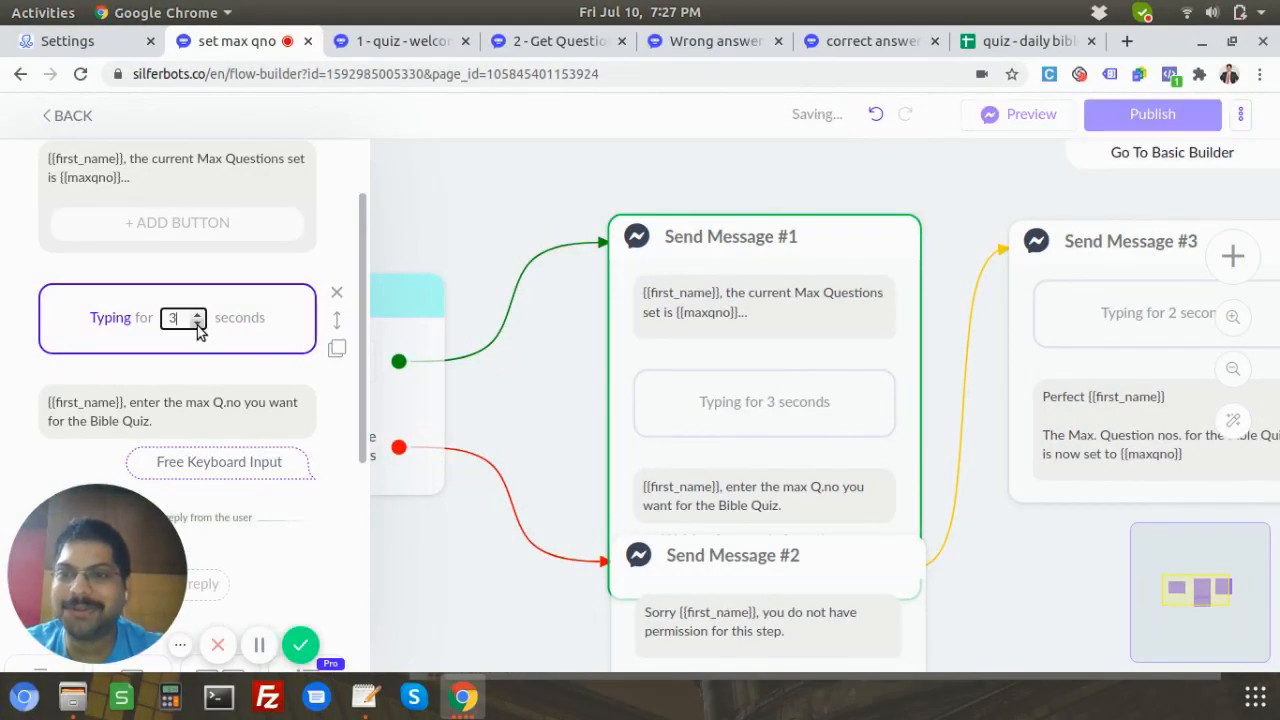
left_click(14, 370)
Remove {{first_name}} from the input prompt so it reads "Enter the max Q.no you want for the Bible Quiz.".
scroll(25, 330, "up", 1)
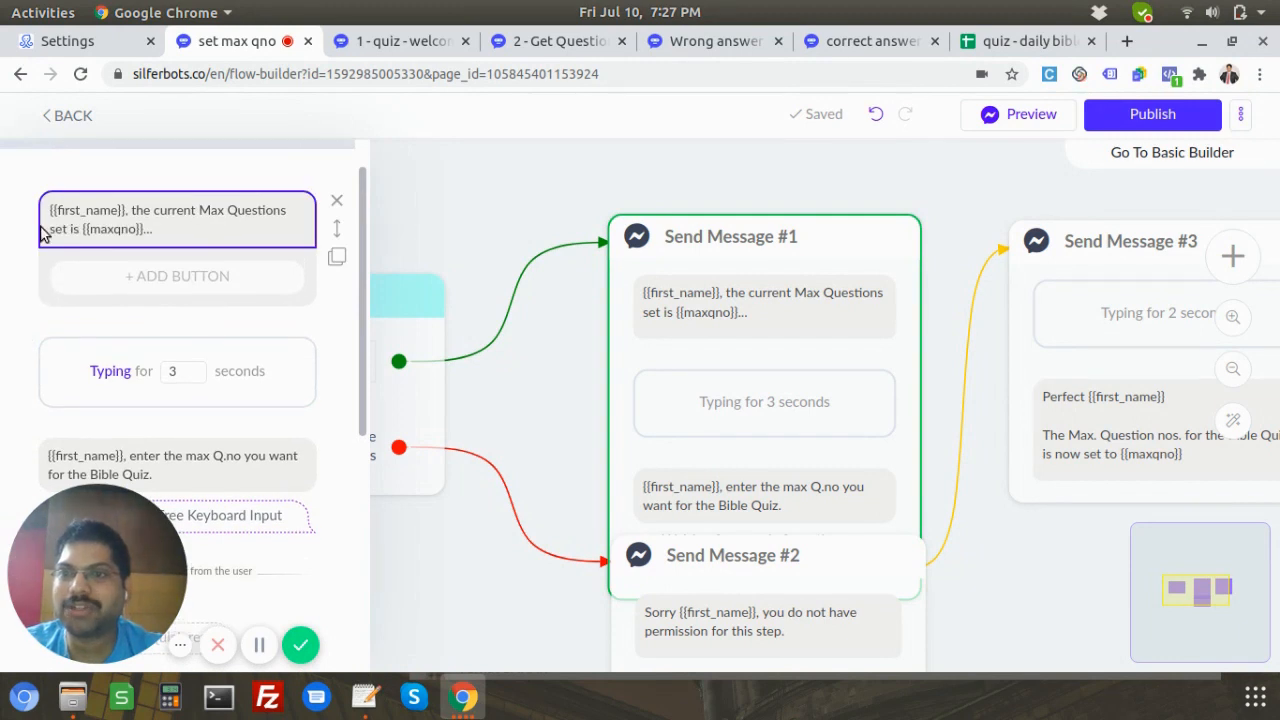
scroll(135, 248, "down", 3)
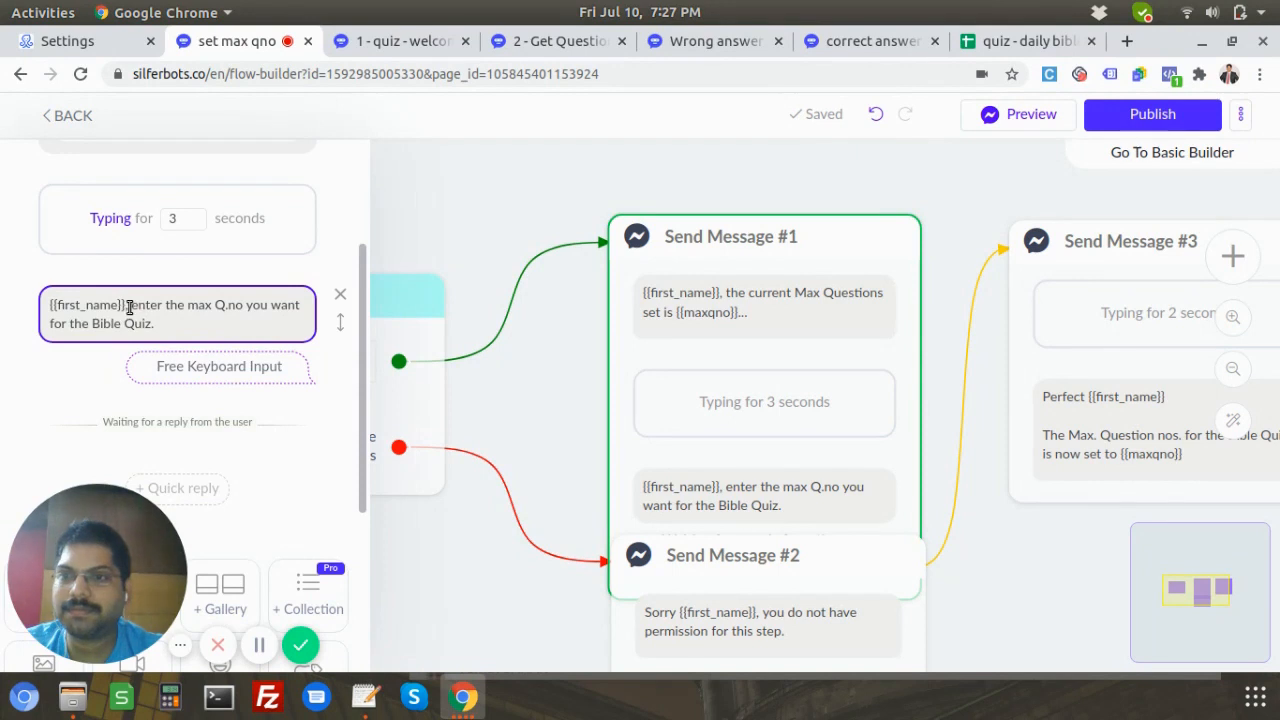
left_click_drag(141, 308, 34, 306)
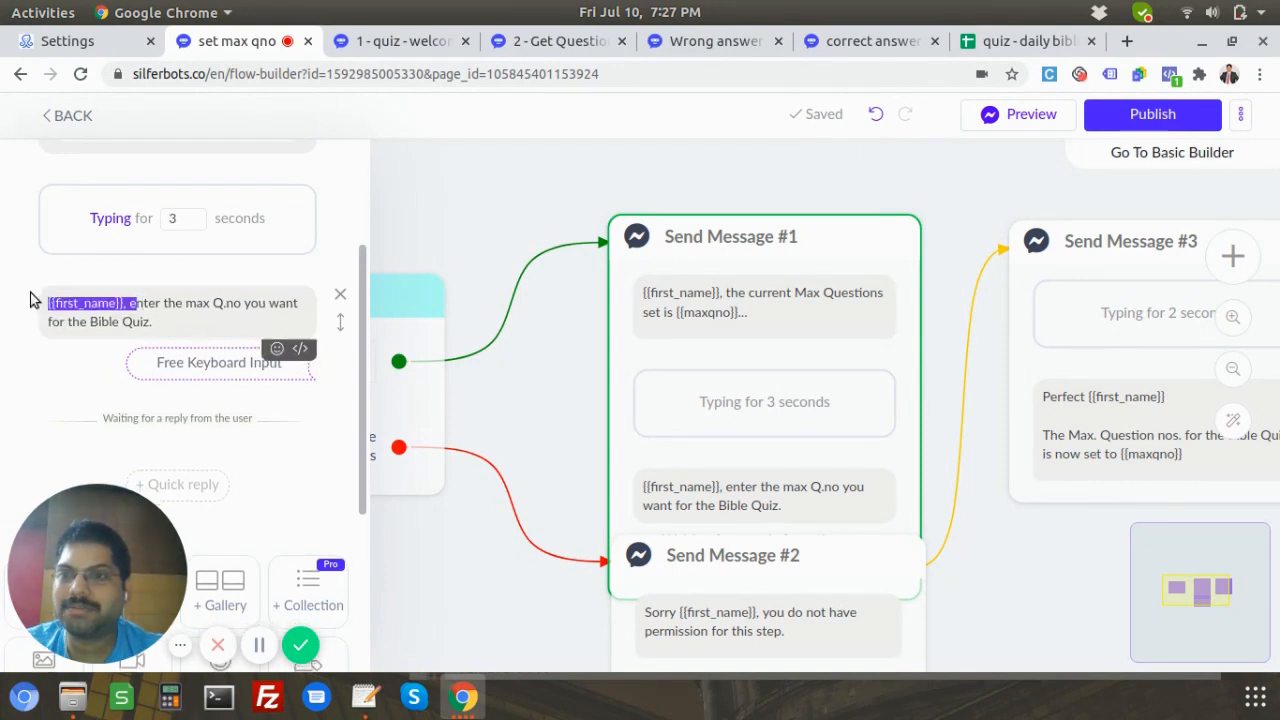
type("E")
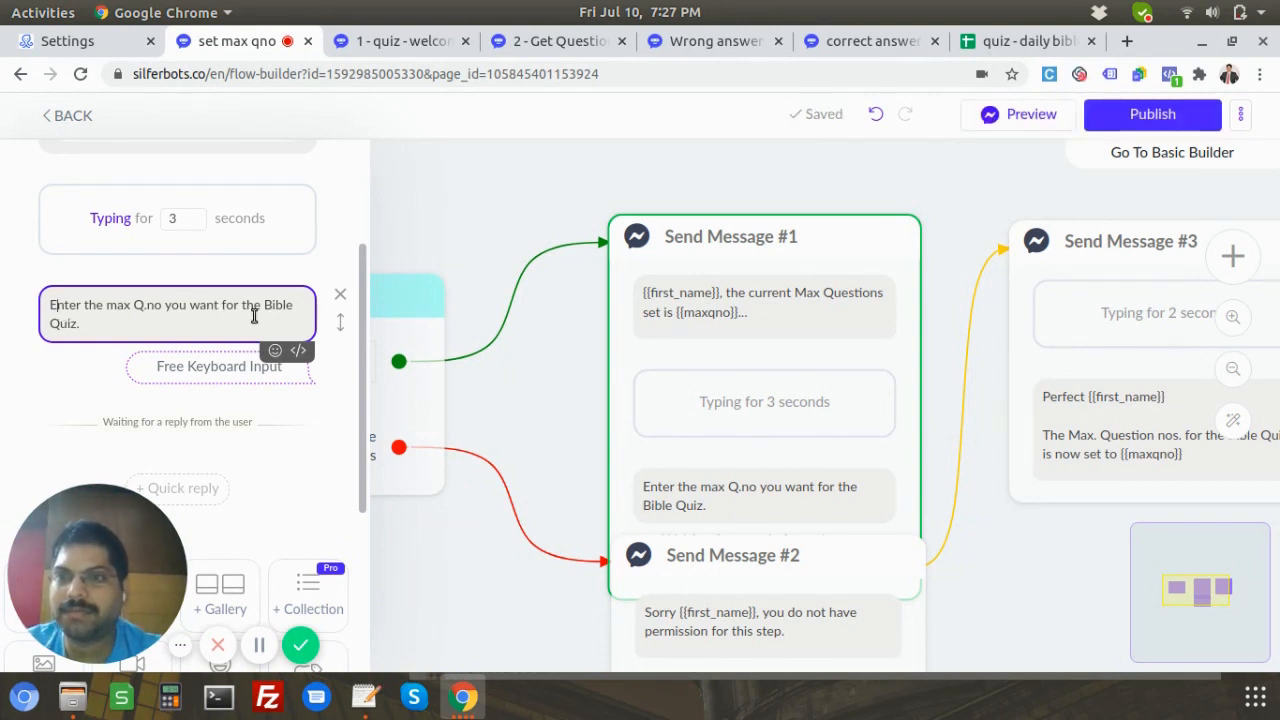
Review the Get User Input settings of the free keyboard input and close them without changes.
scroll(70, 340, "down", 1)
left_click(209, 316)
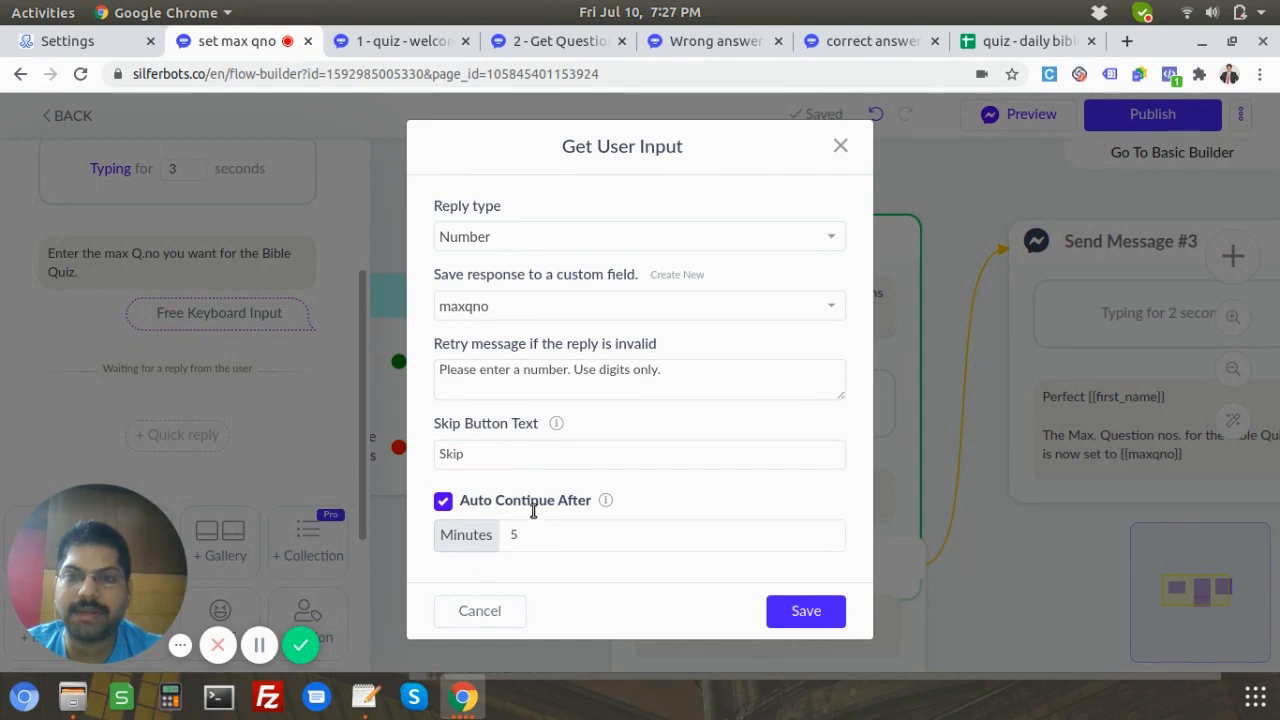
left_click(482, 611)
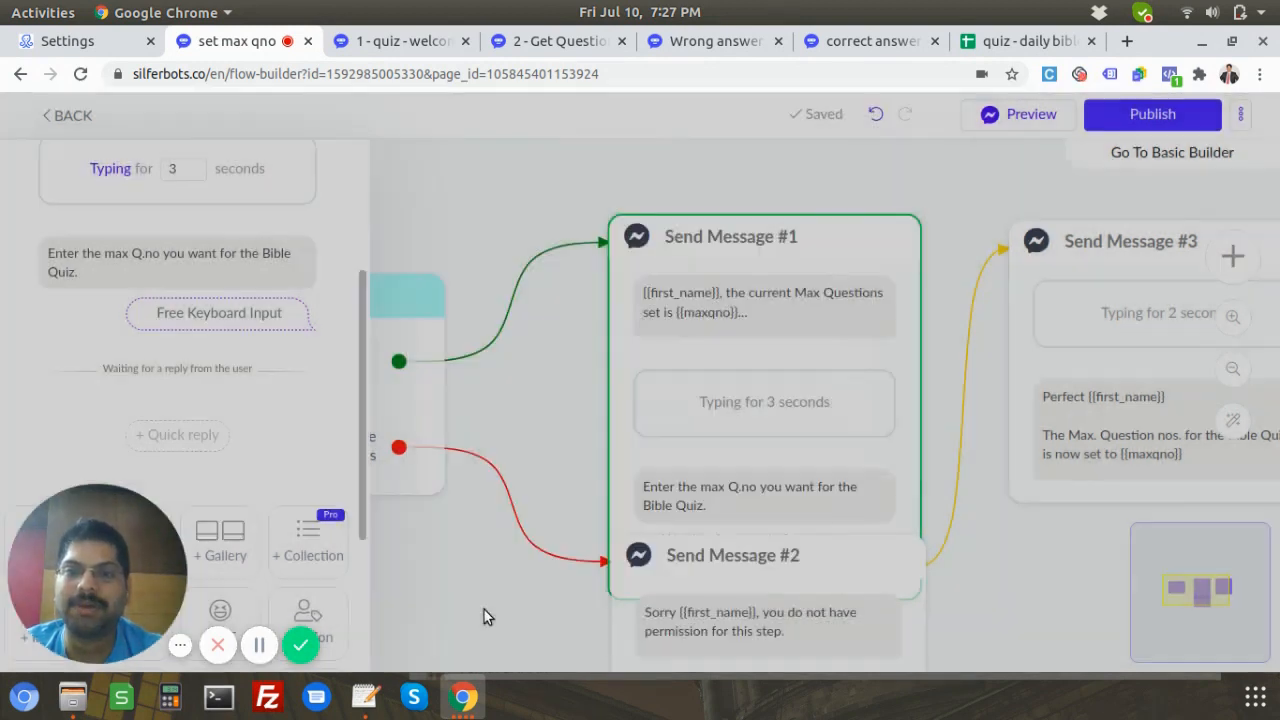
scroll(318, 326, "down", 3)
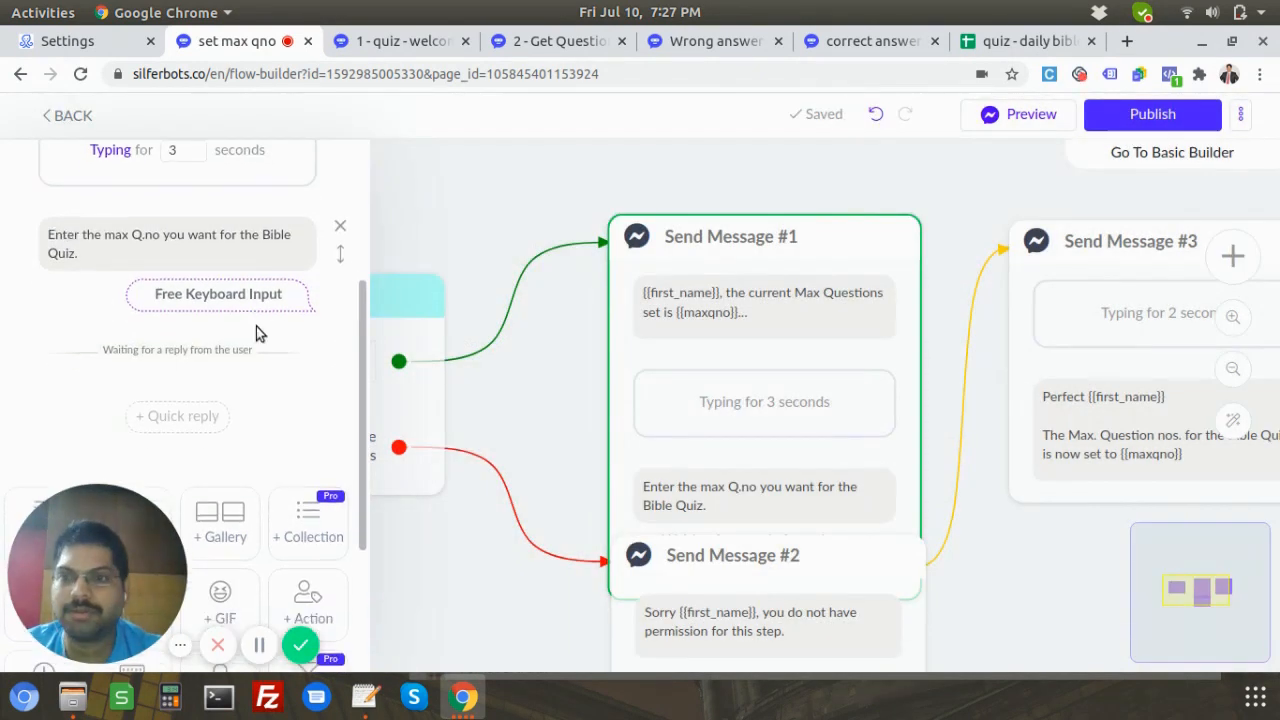
scroll(263, 329, "up", 4)
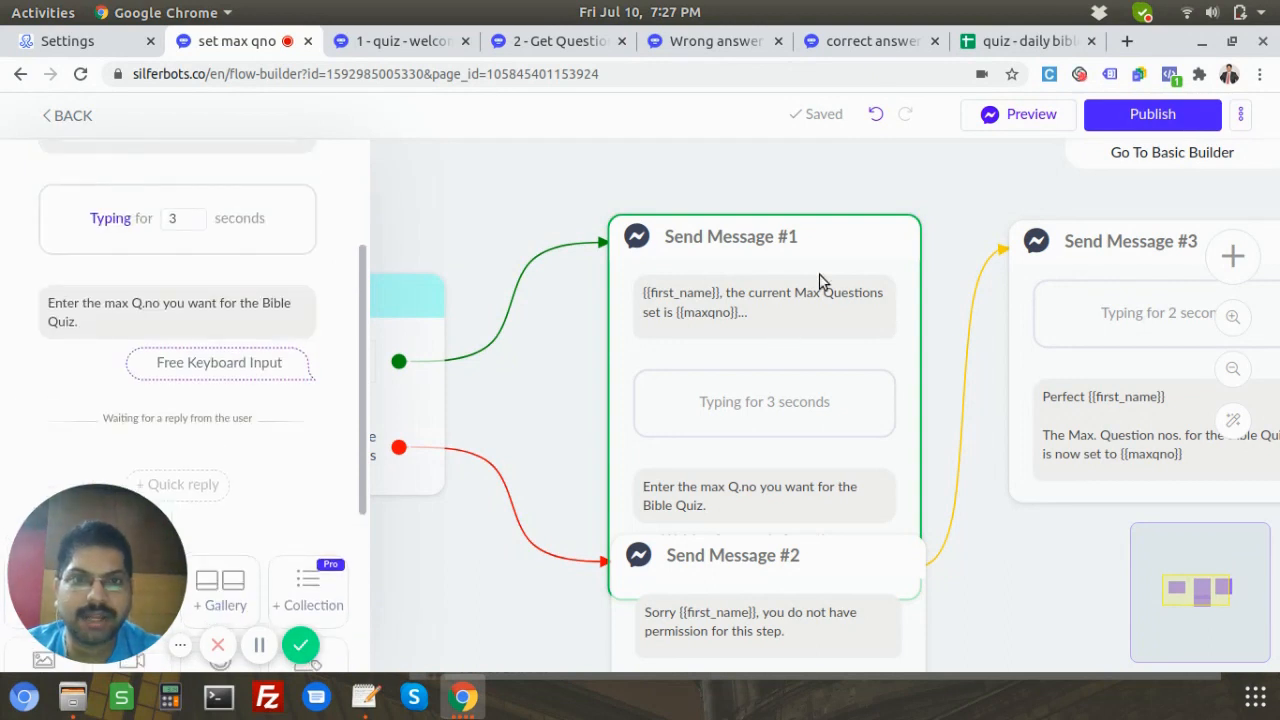
Move Send Message #1 up so it no longer overlaps Send Message #2, and shift Send Message #2 further left beneath it.
left_click(836, 208)
left_click_drag(855, 247, 826, 162)
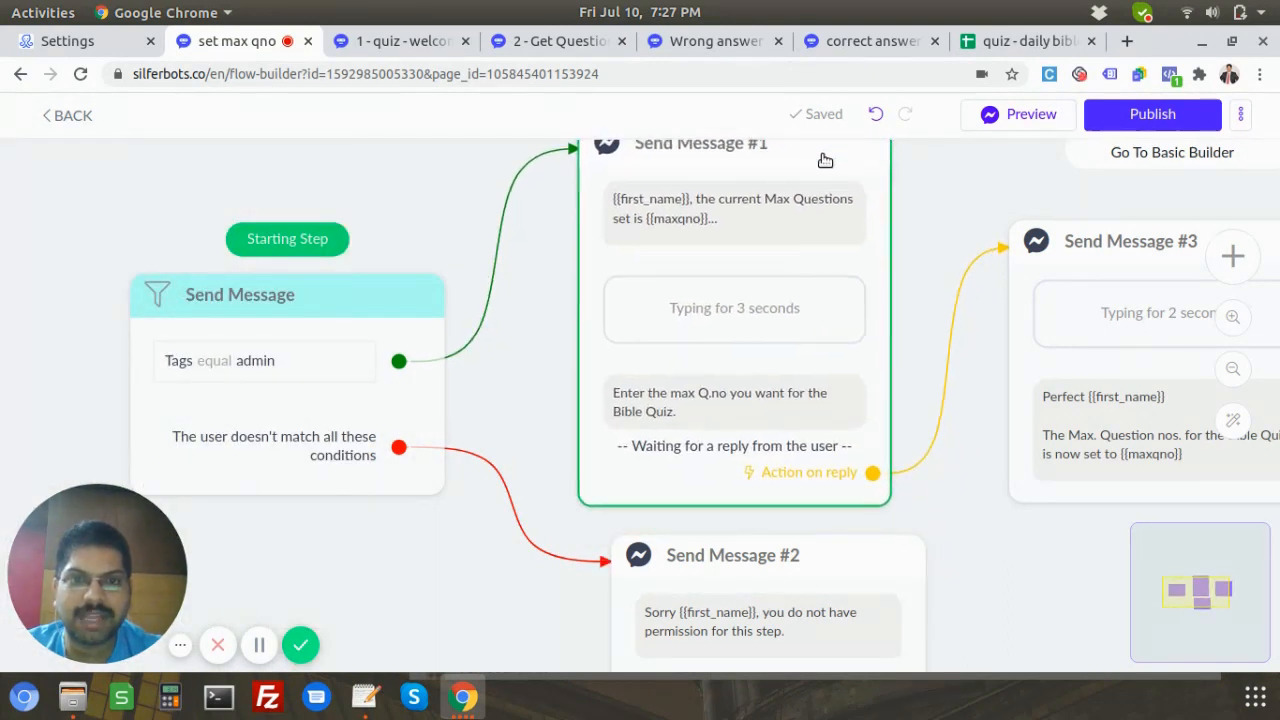
scroll(1015, 486, "down", 1)
scroll(1013, 470, "down", 5)
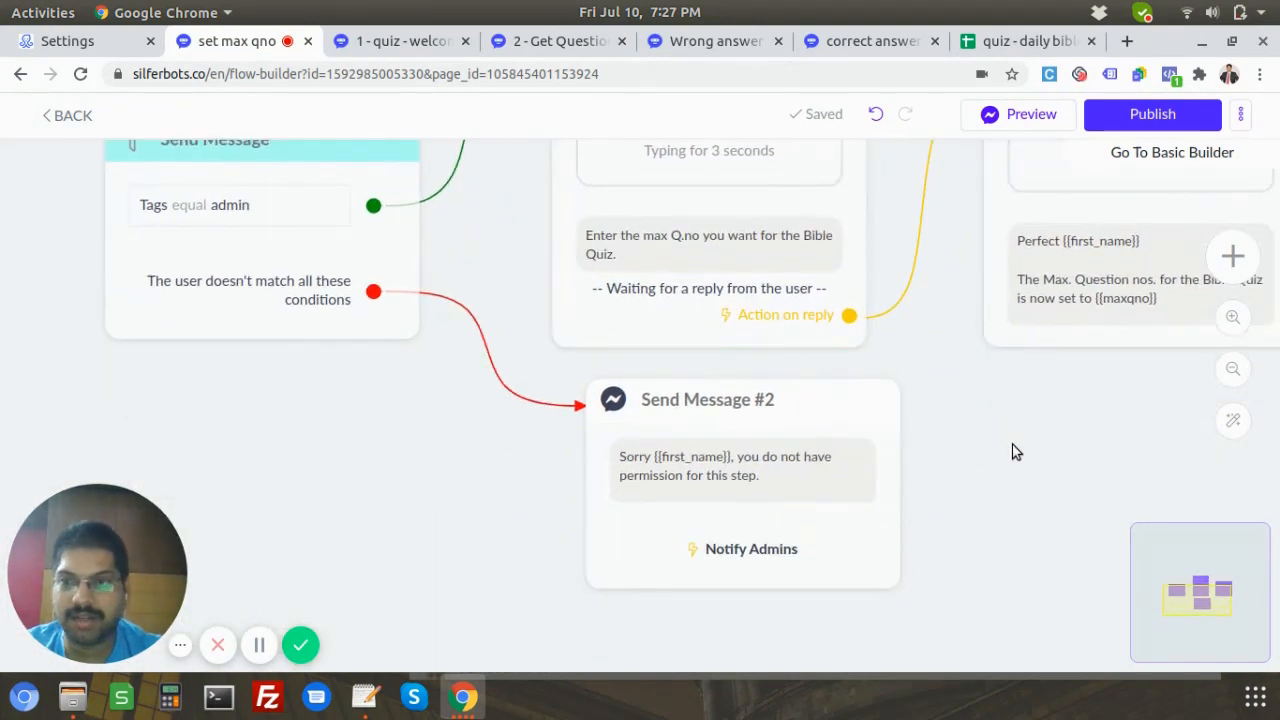
left_click(728, 415)
left_click_drag(728, 415, 651, 429)
left_click(303, 312)
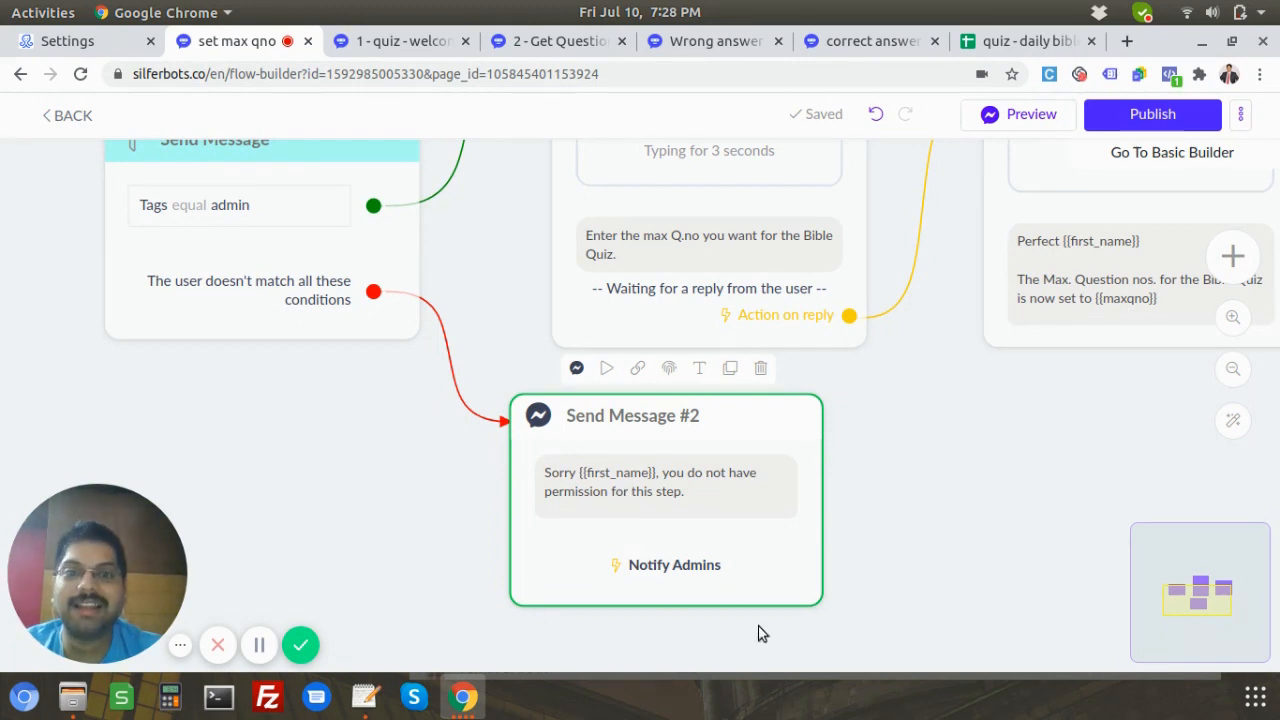
Inspect the Notify Admins recipient and notification text in Send Message #2, leaving them as they are.
left_click(796, 583)
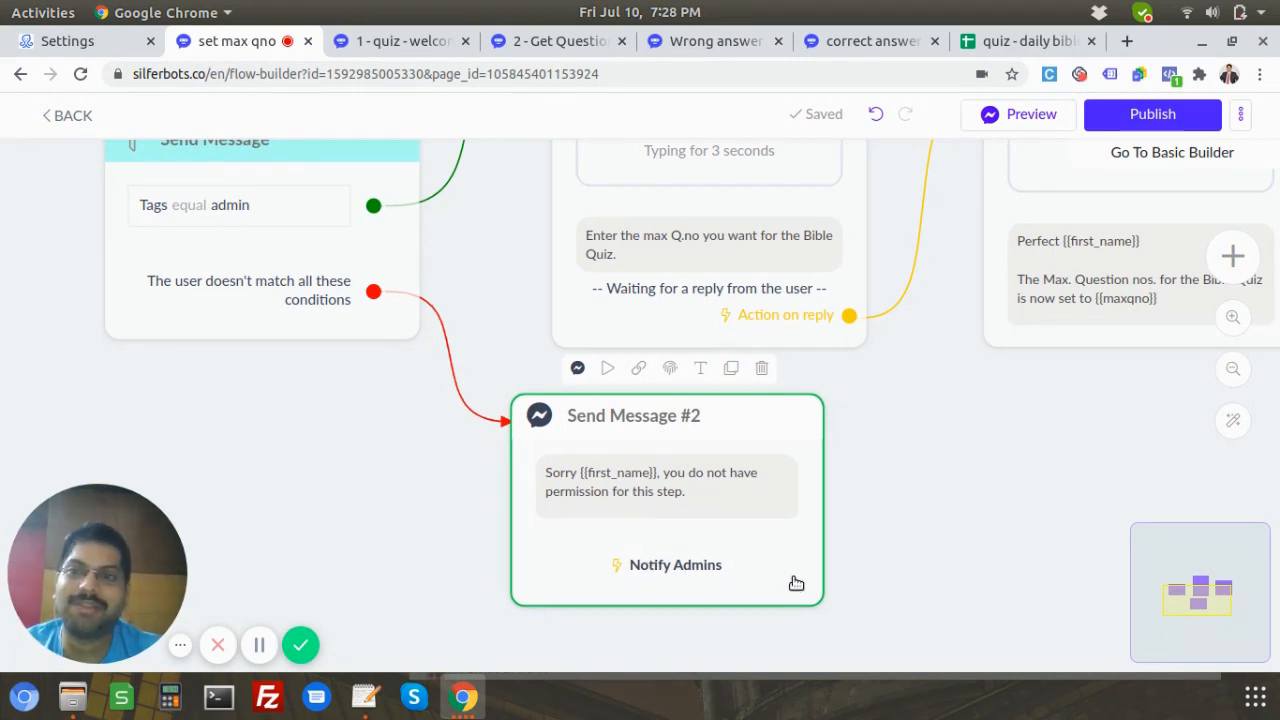
left_click(706, 573)
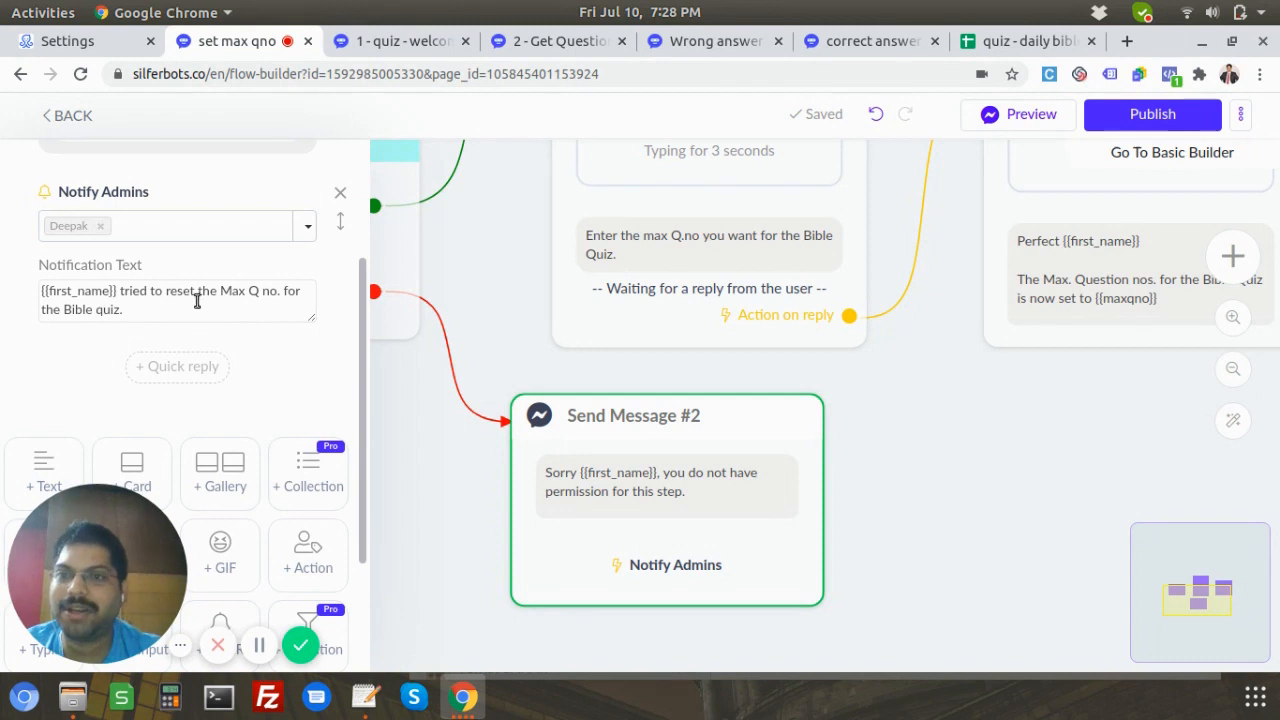
left_click(765, 482)
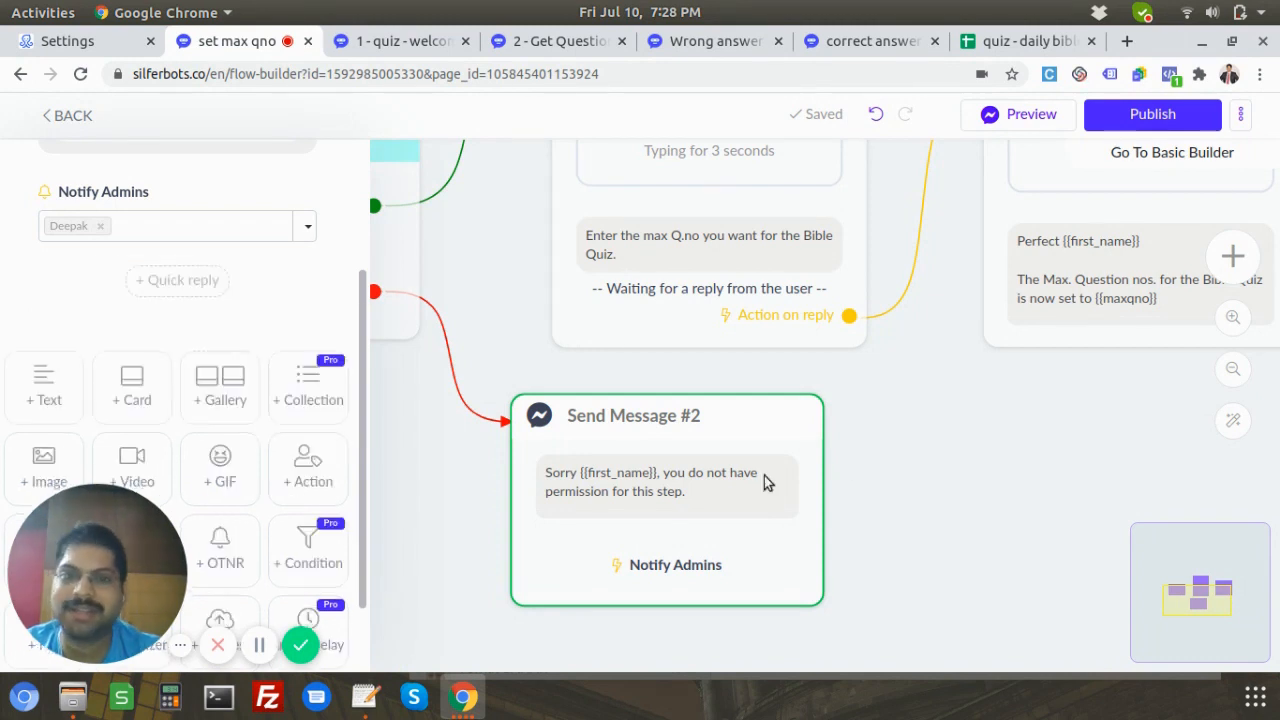
left_click(931, 466)
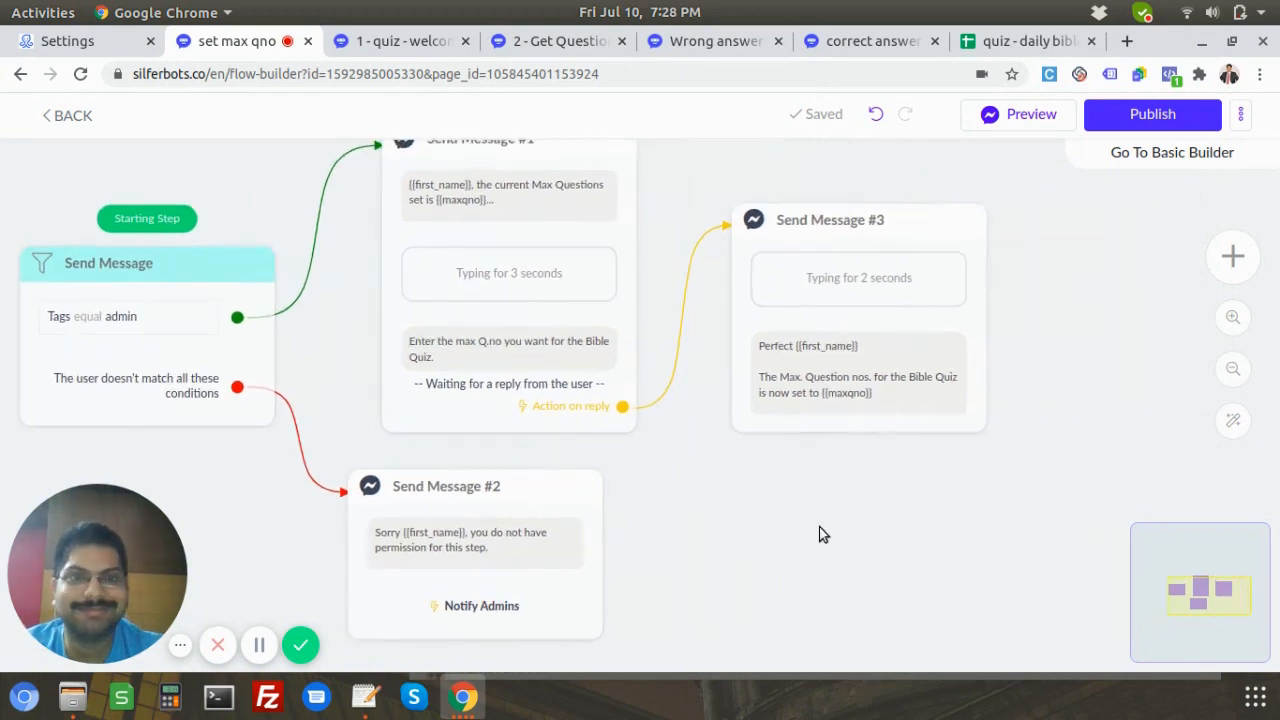
Check the finished set max qno flow on the canvas and publish it.
scroll(468, 383, "up", 3)
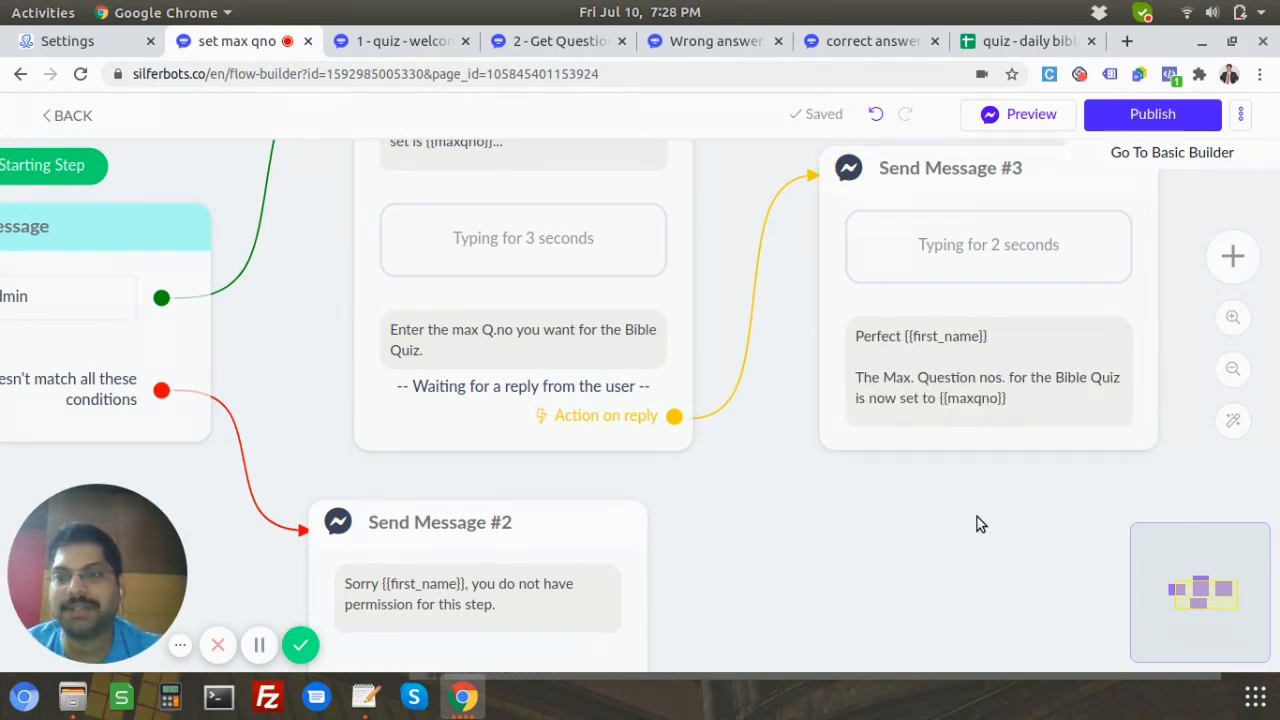
left_click(1146, 116)
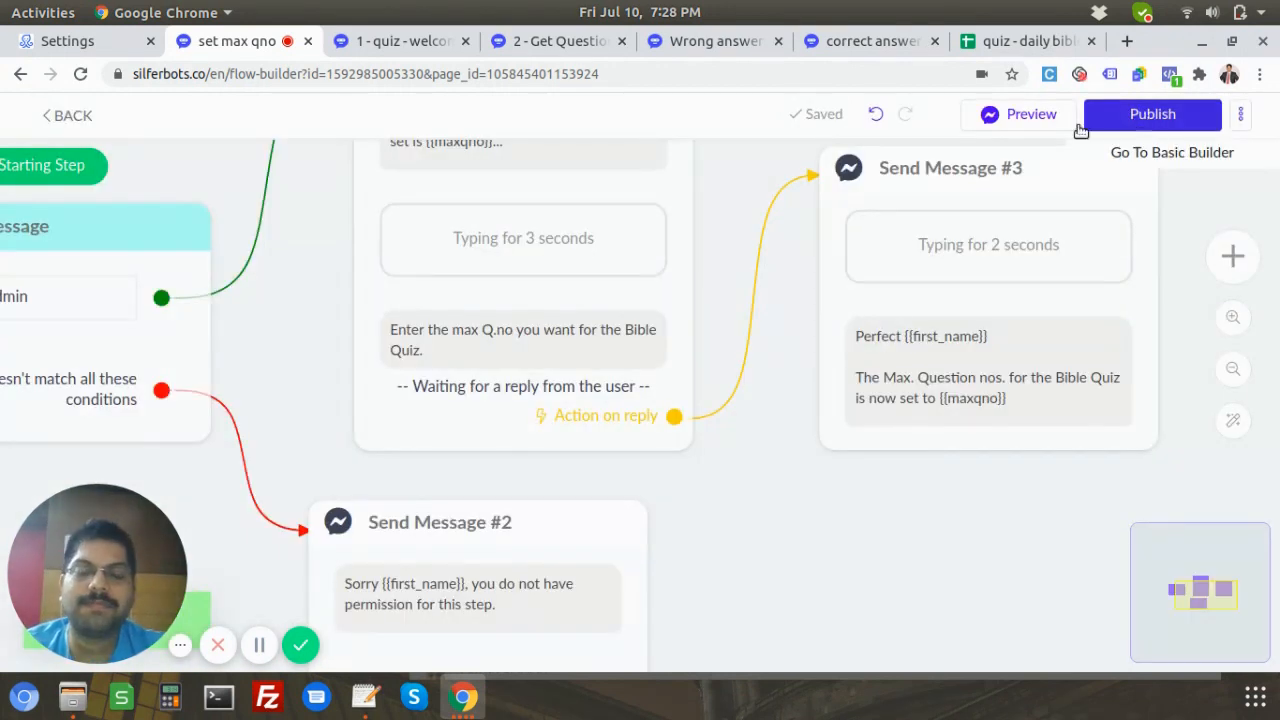
scroll(795, 469, "down", 2)
left_click_drag(803, 537, 840, 522)
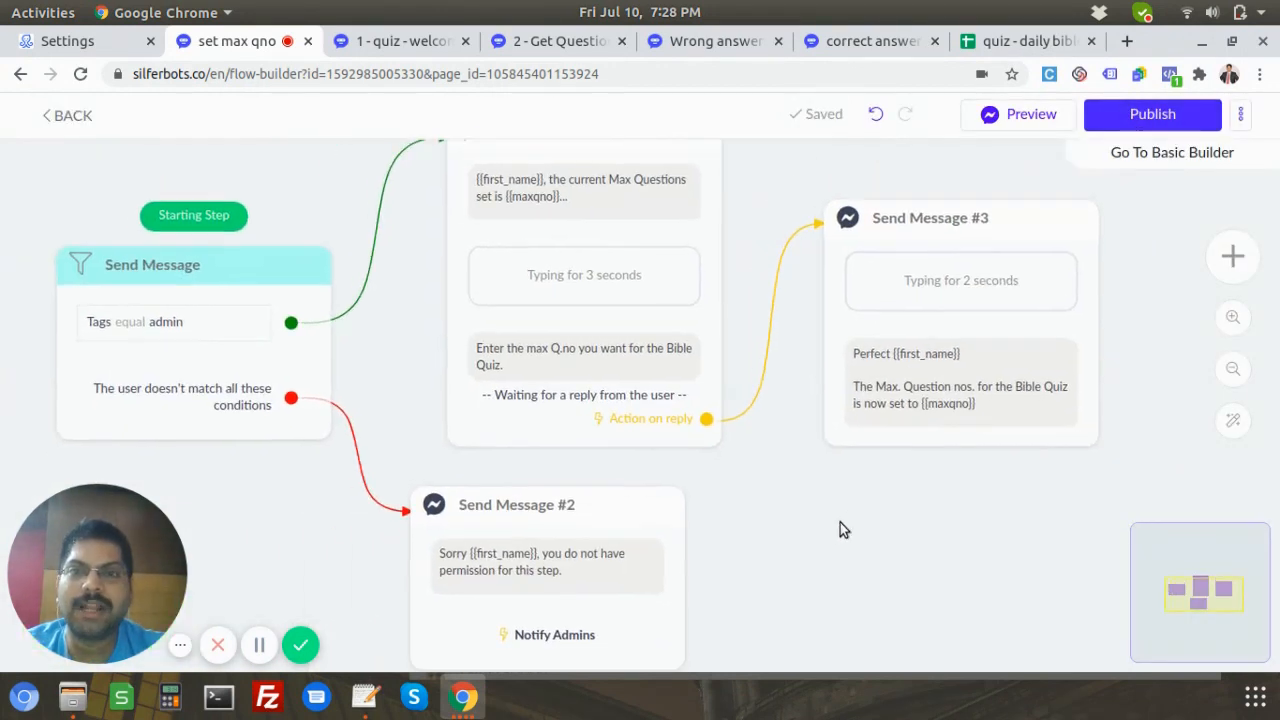
Switch to the 1 - quiz - welcome flow, bring all its steps into view and publish it.
left_click(411, 45)
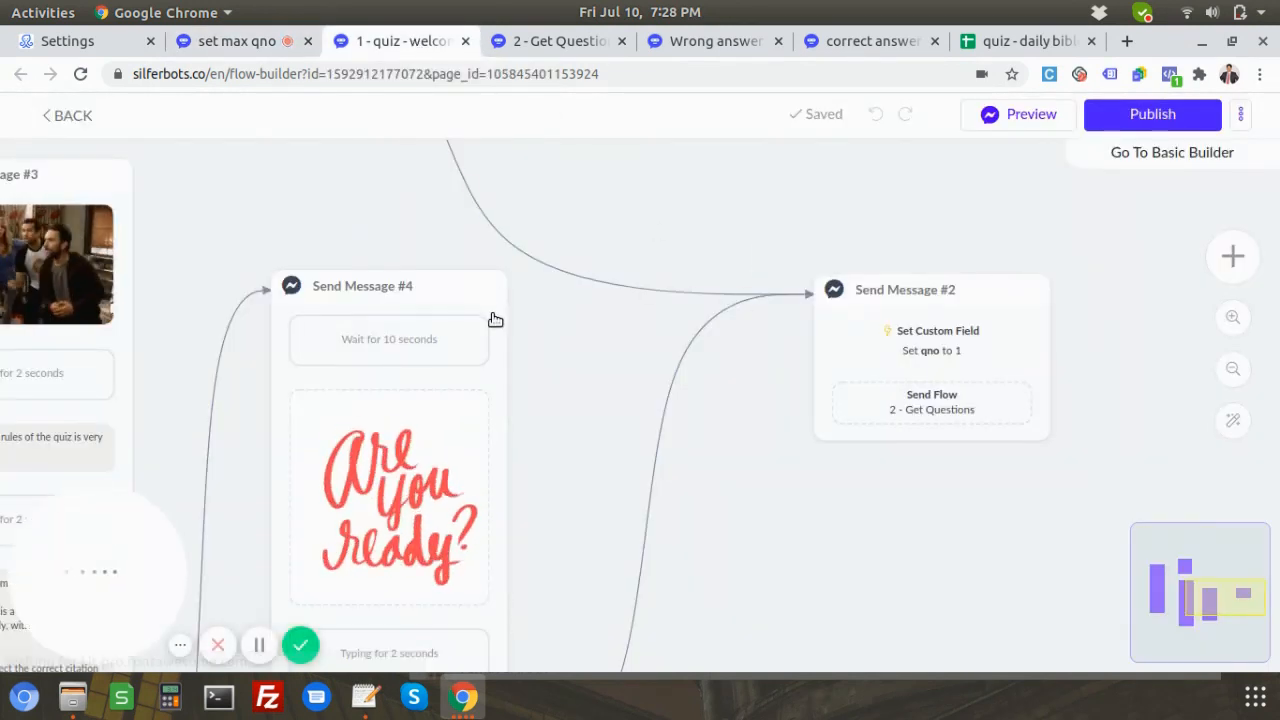
scroll(491, 323, "down", 2)
scroll(697, 325, "down", 2)
left_click_drag(717, 474, 871, 429)
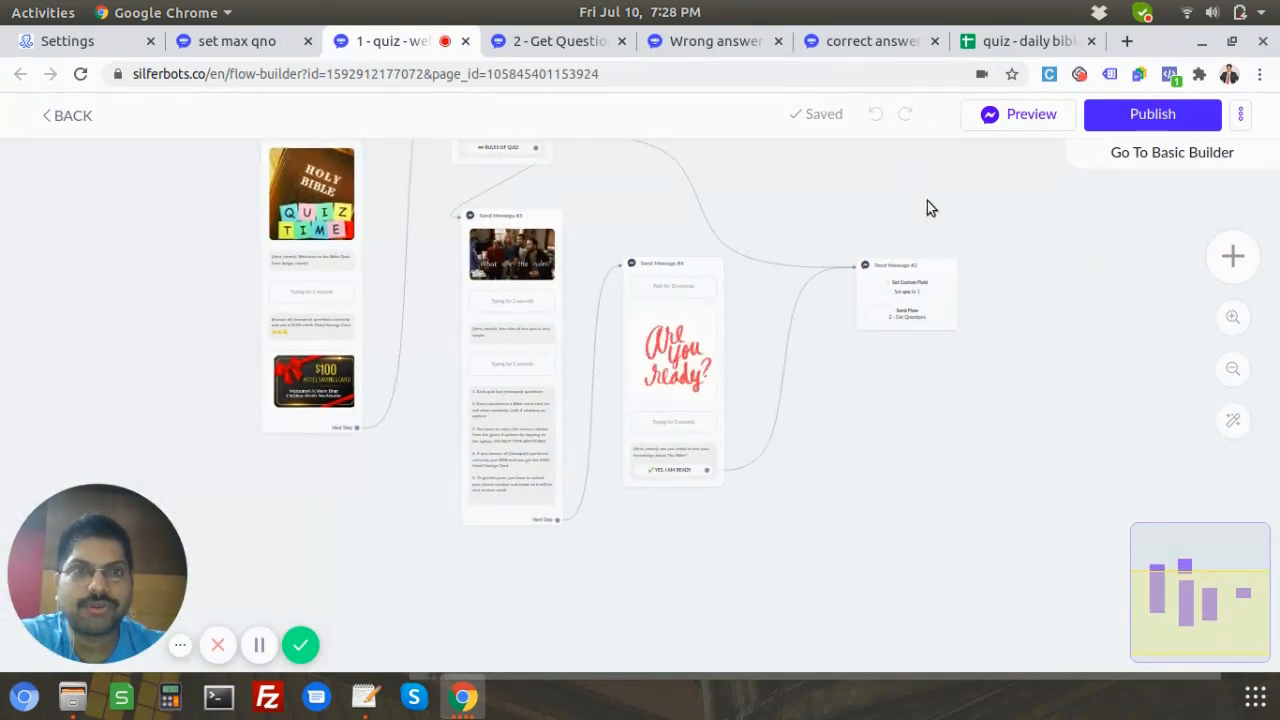
left_click_drag(926, 204, 927, 280)
left_click(1142, 121)
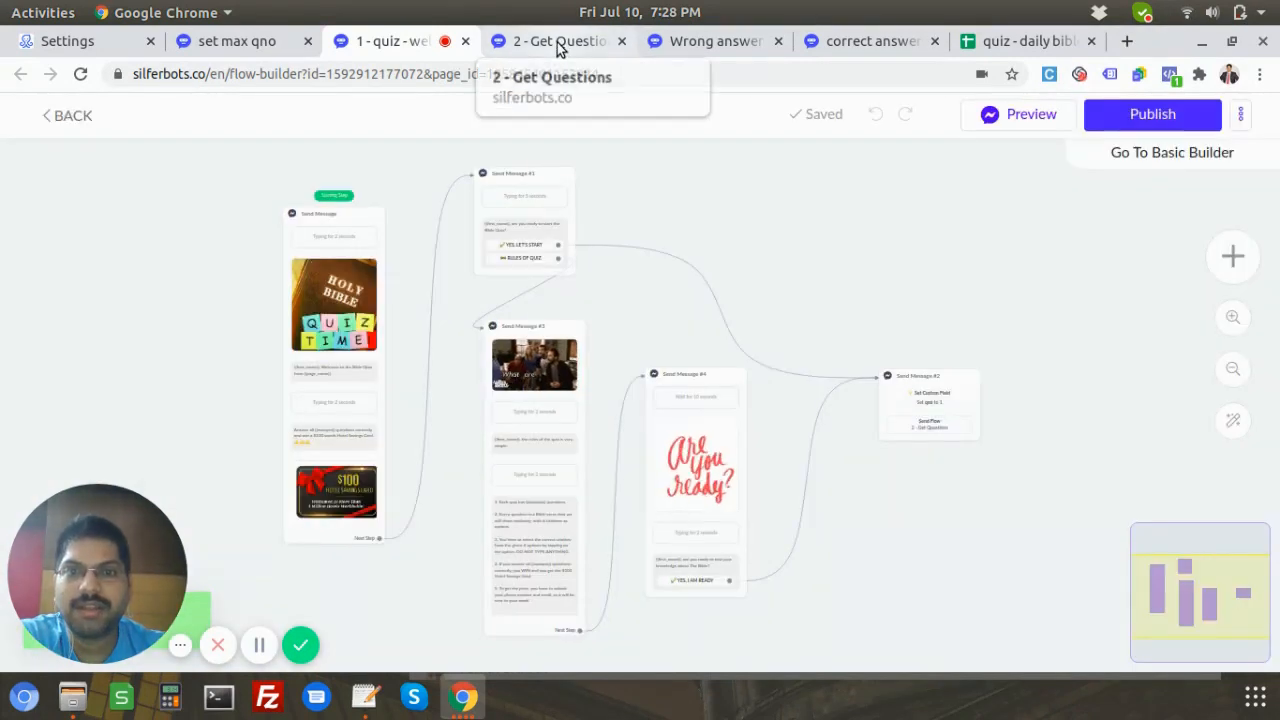
Switch to the 2 - Get Questions flow to view its steps.
left_click(558, 45)
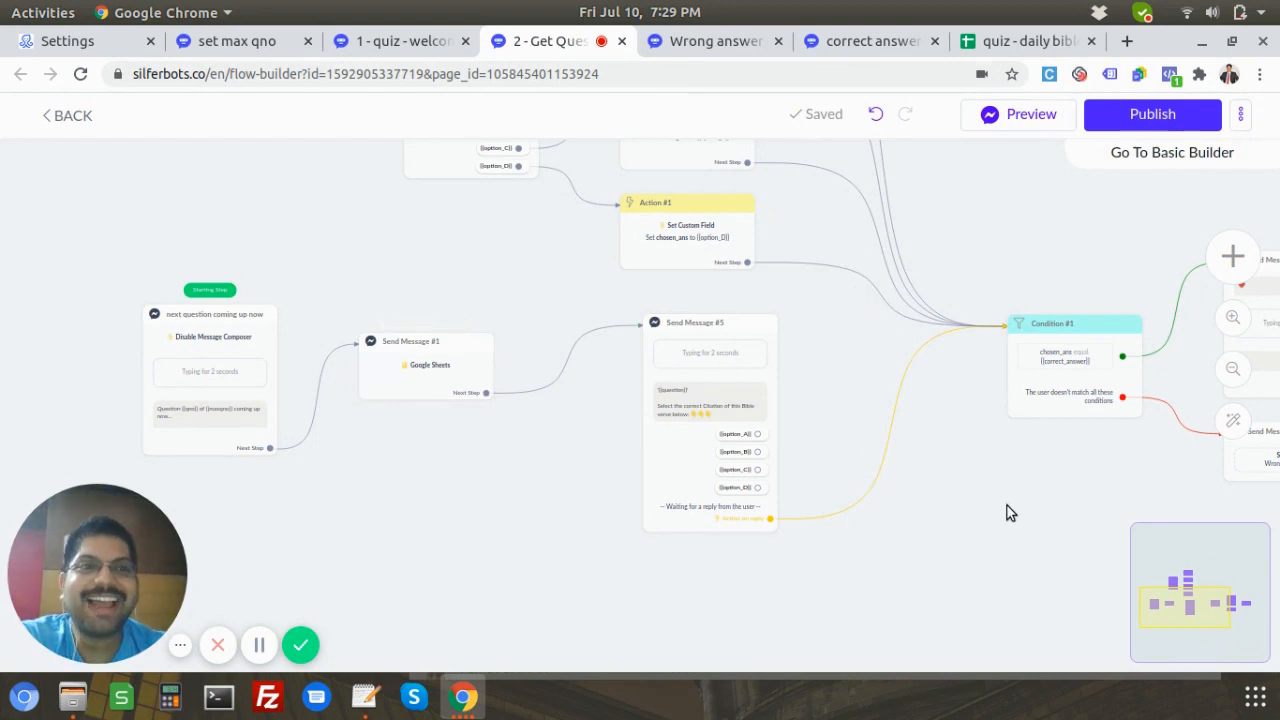
left_click(301, 658)
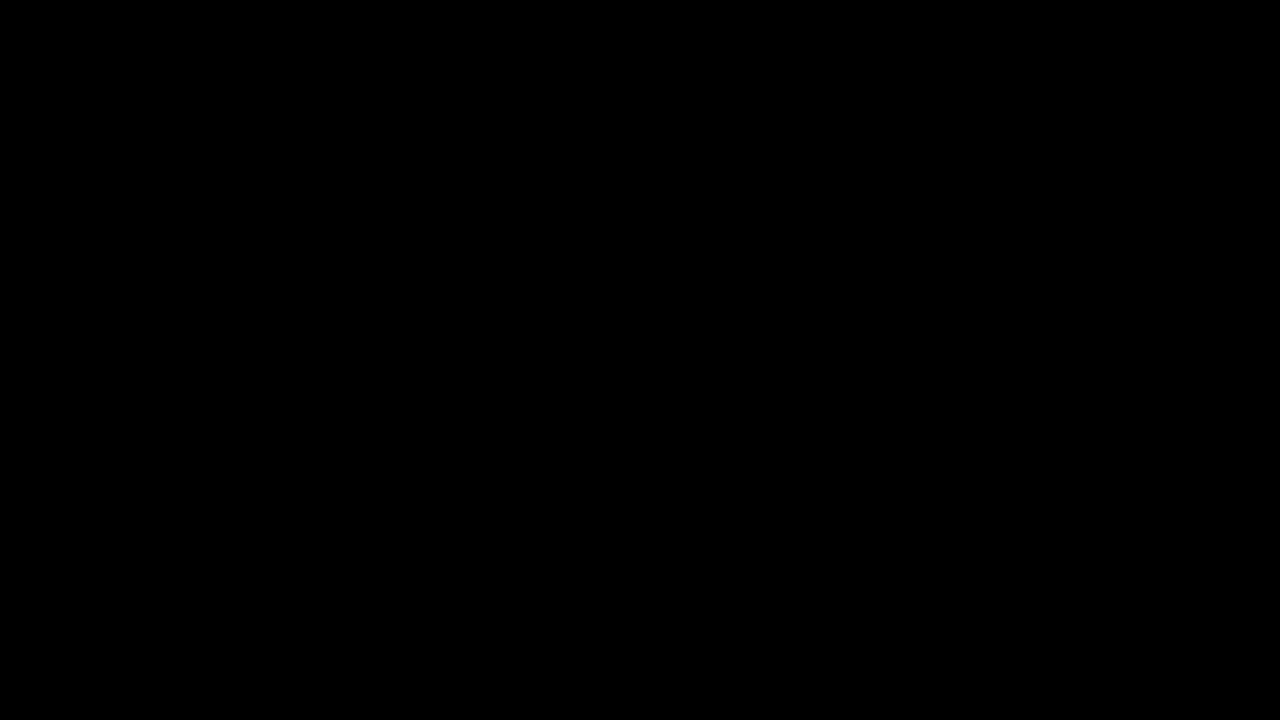